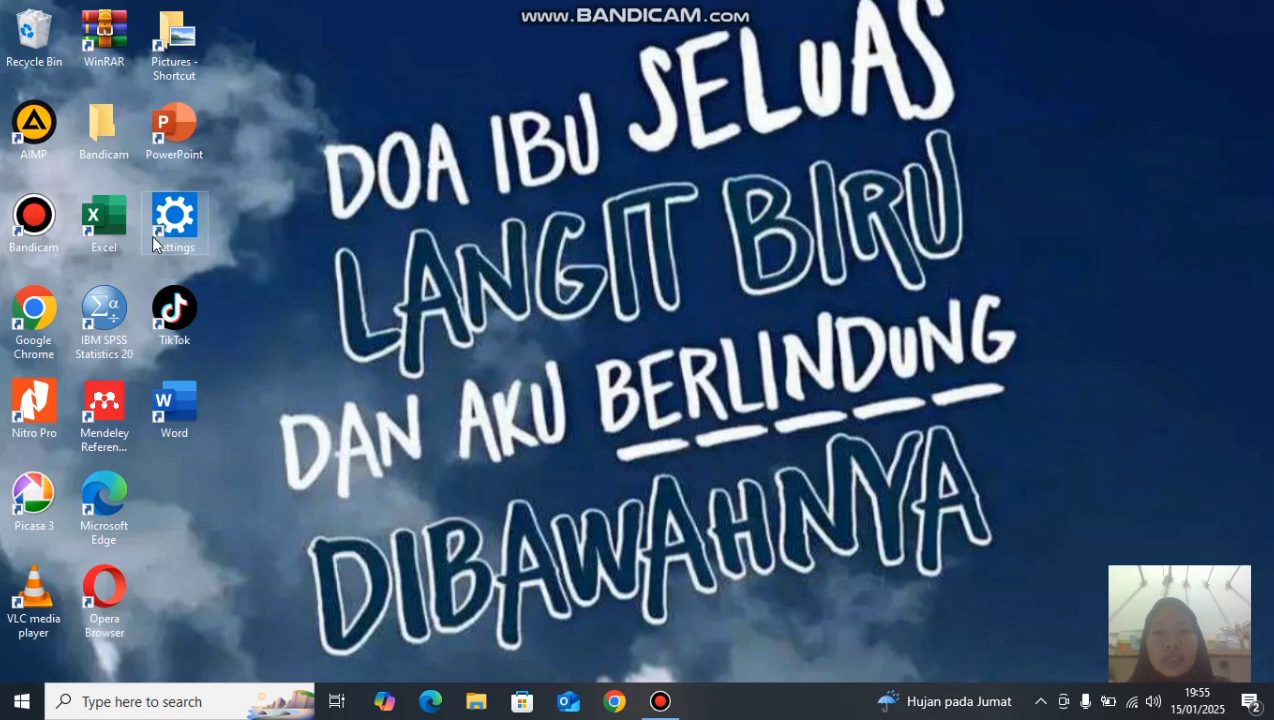
# - Start Excel and open the recent workbook "Tabulasi Praktek kelompok.6"
pyautogui.doubleClick(95, 233)
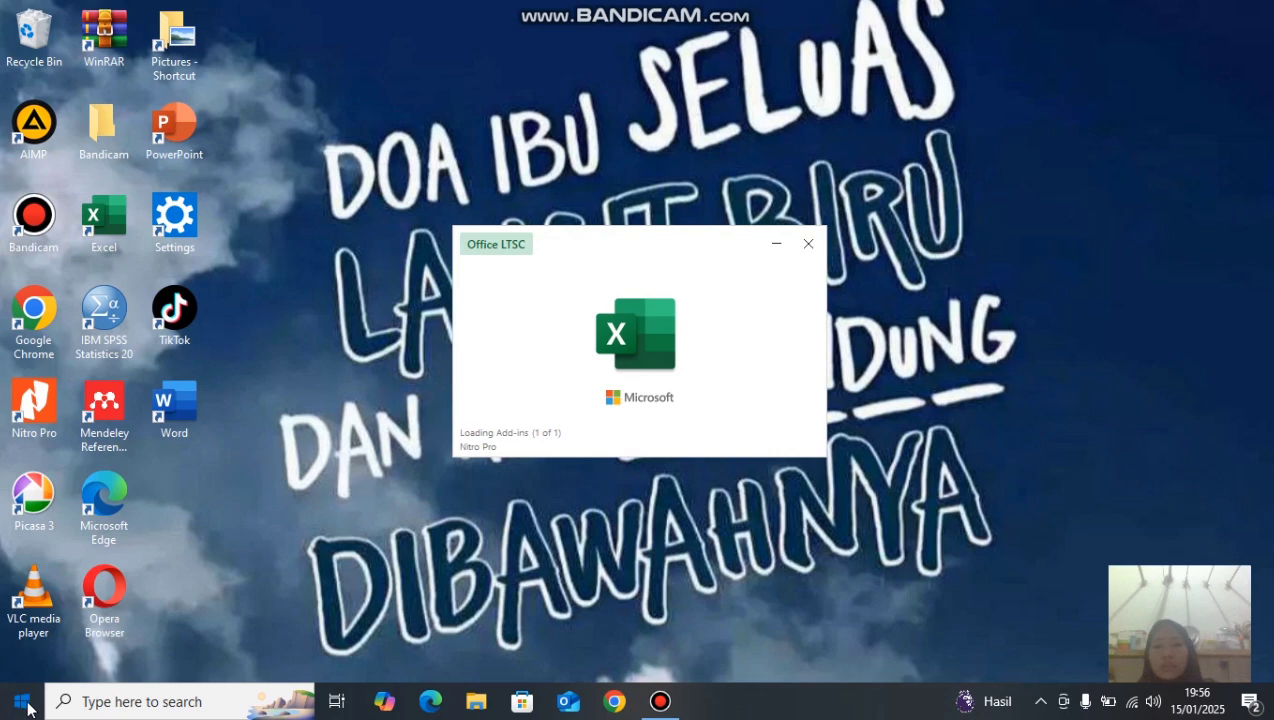
pyautogui.click(24, 705)
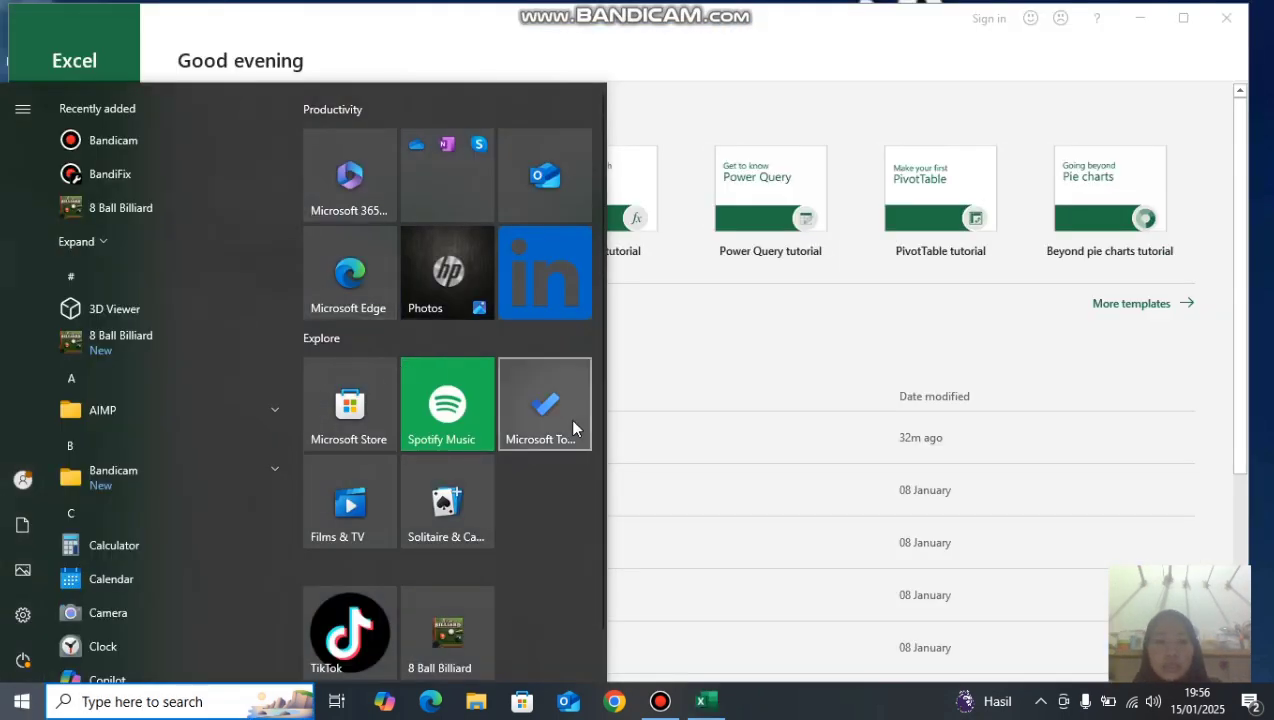
pyautogui.click(659, 441)
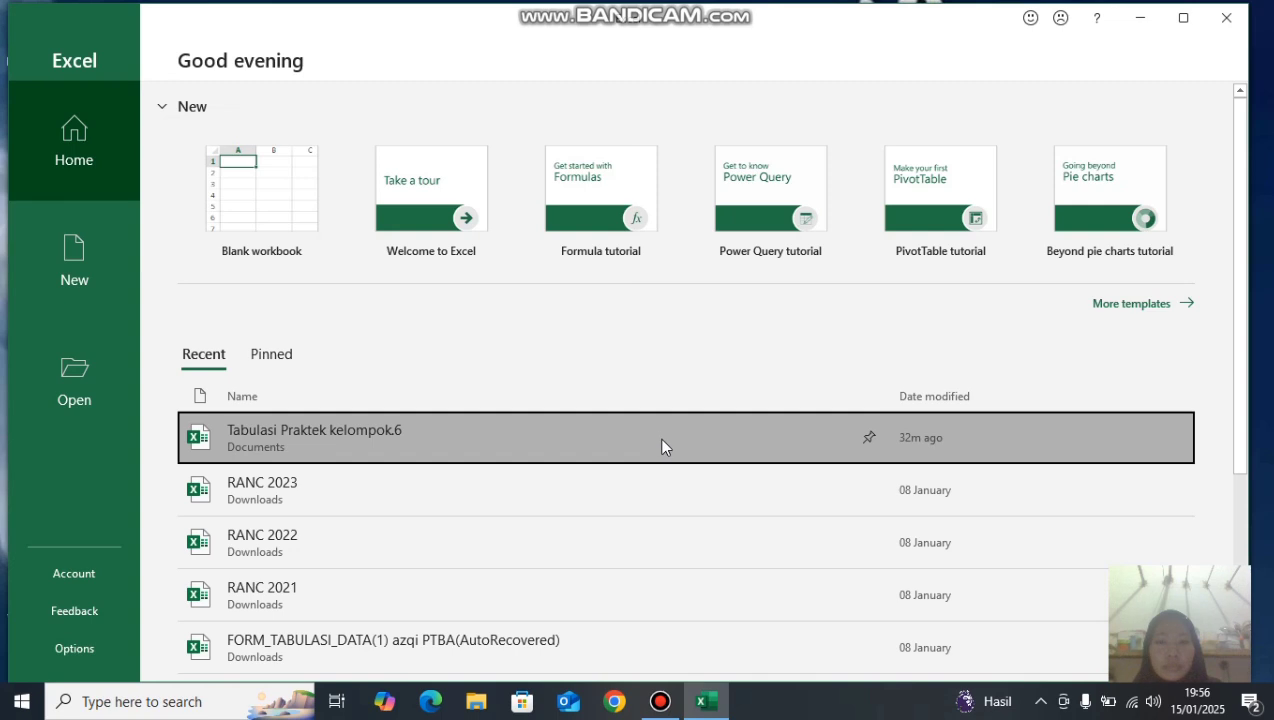
pyautogui.click(660, 441)
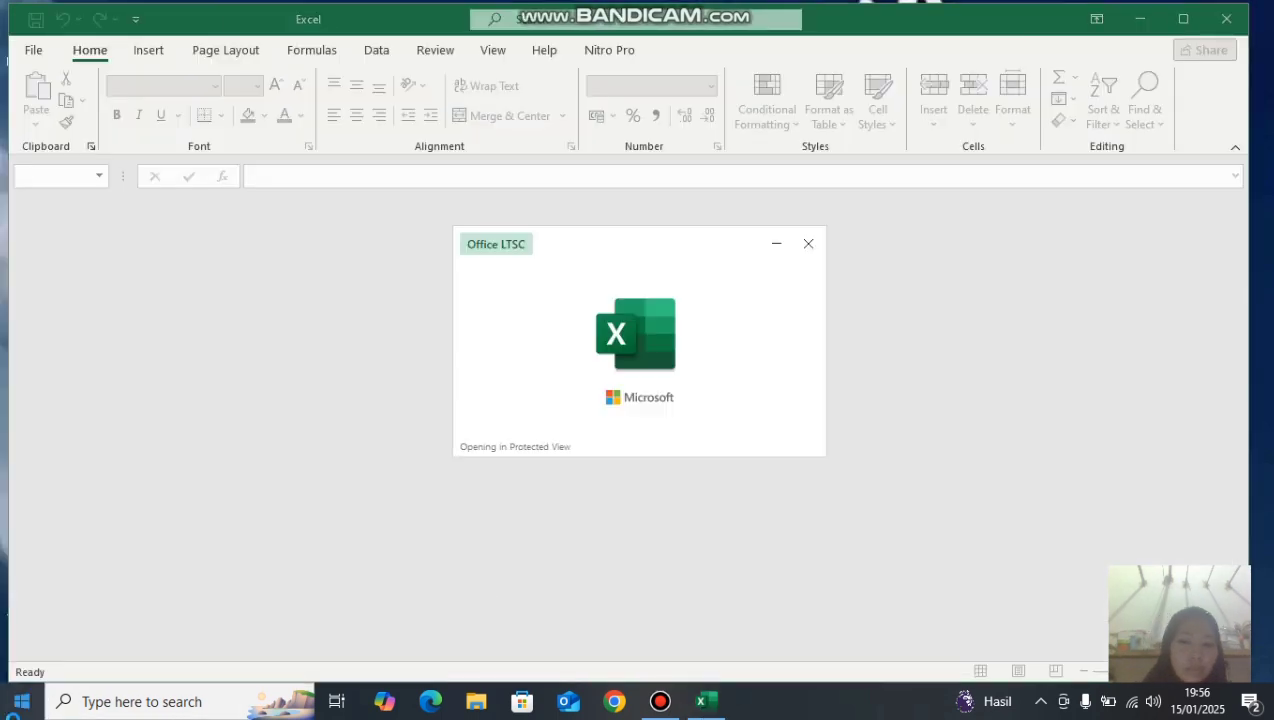
# - Launch IBM SPSS Statistics 20 and dismiss its startup dialog to reach an empty dataset
pyautogui.click(6, 707)
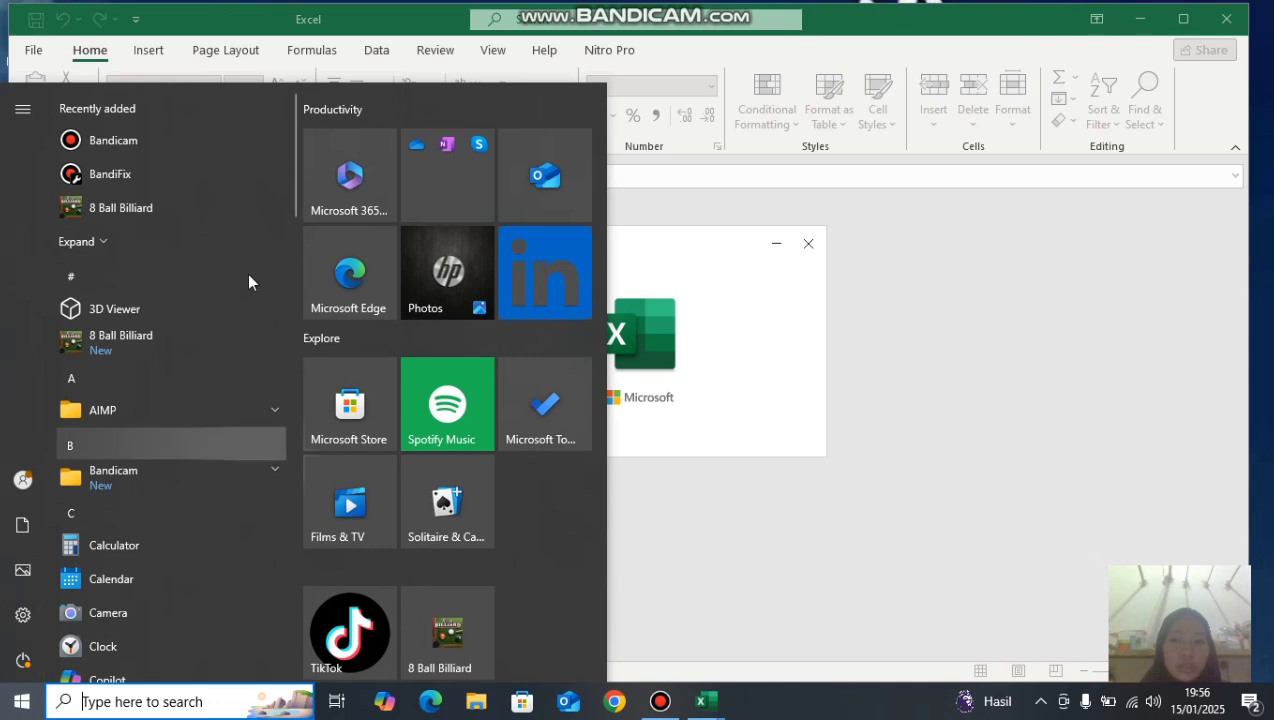
pyautogui.click(118, 240)
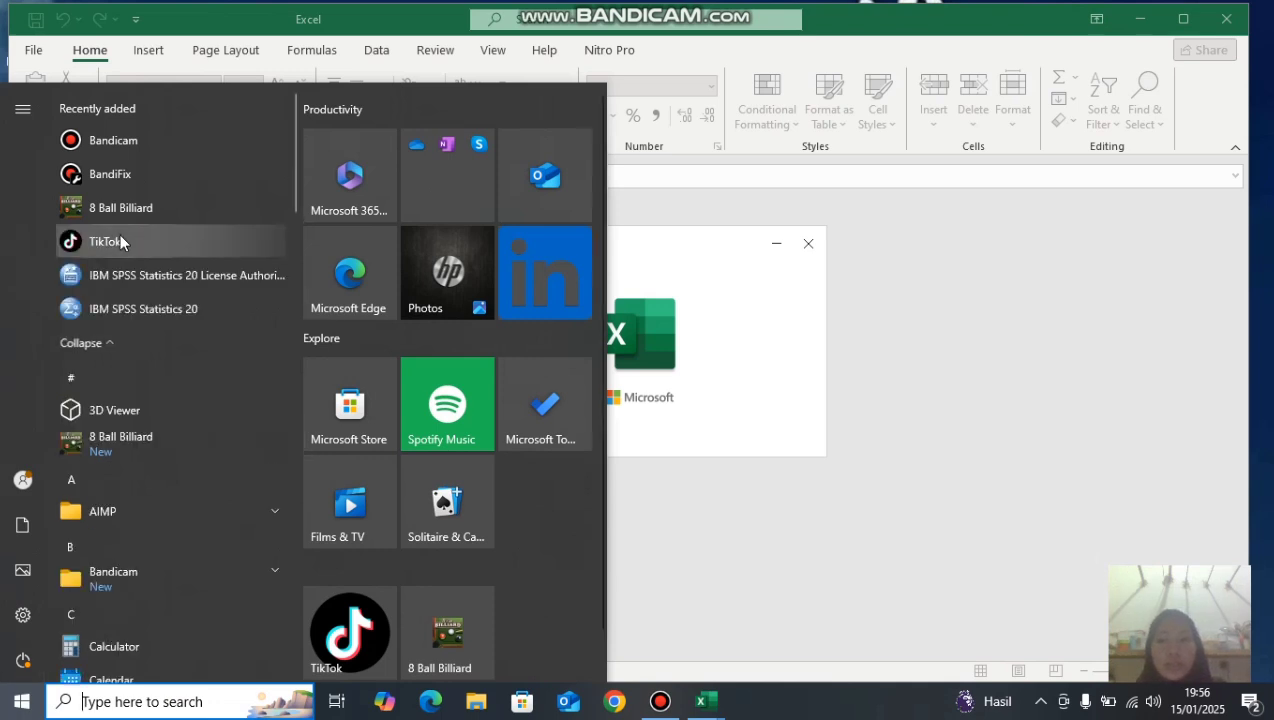
pyautogui.click(151, 312)
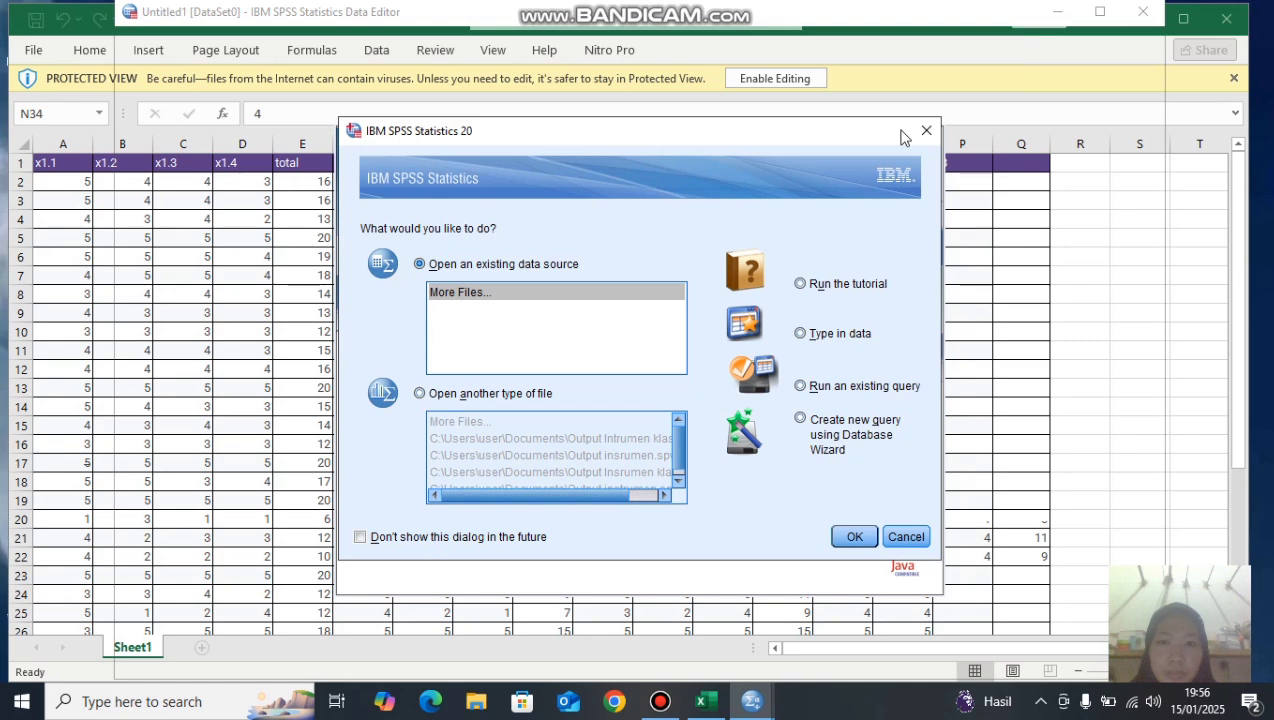
pyautogui.click(925, 131)
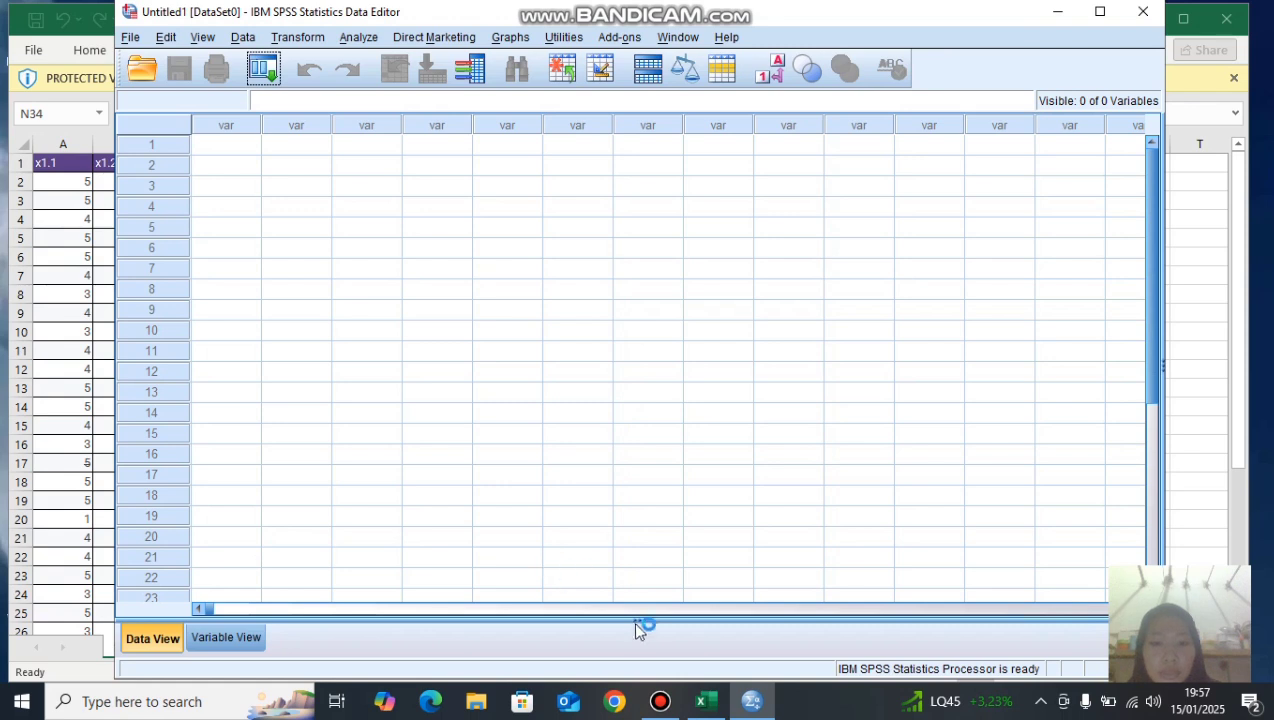
# - Switch to the Excel workbook and copy all data values without the header row, cells A2 to Q37
pyautogui.click(703, 710)
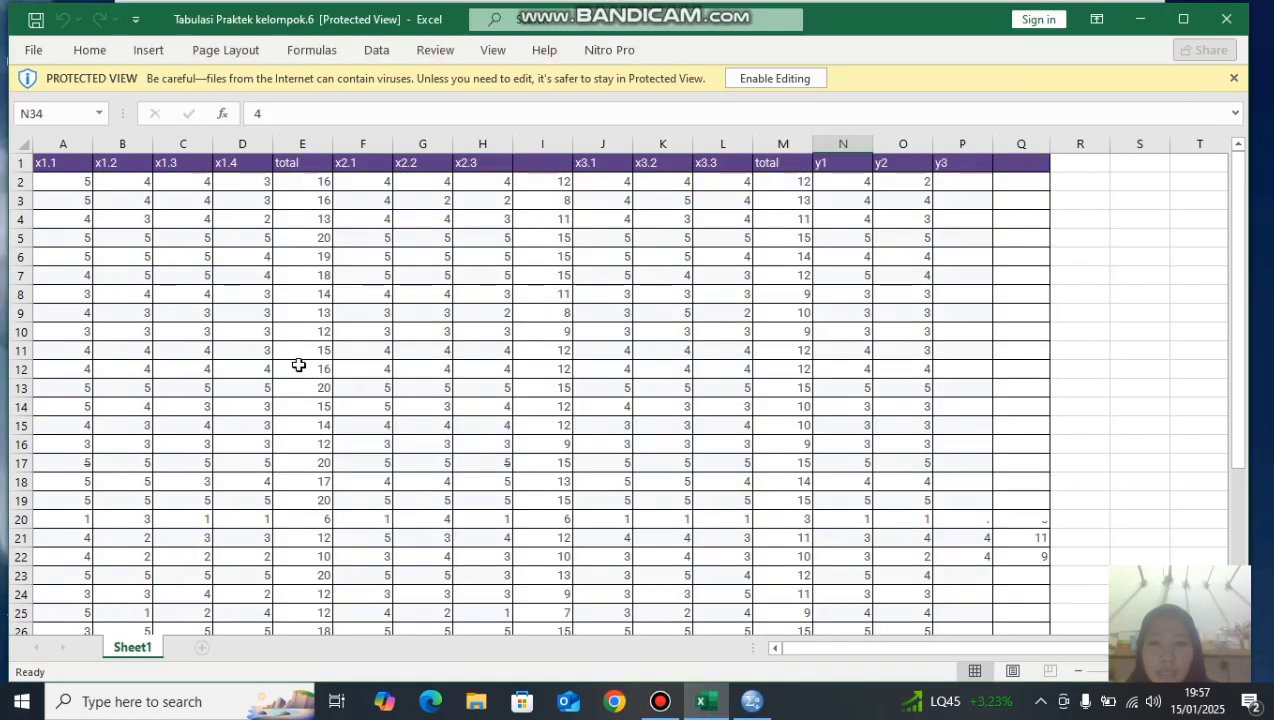
pyautogui.click(77, 183)
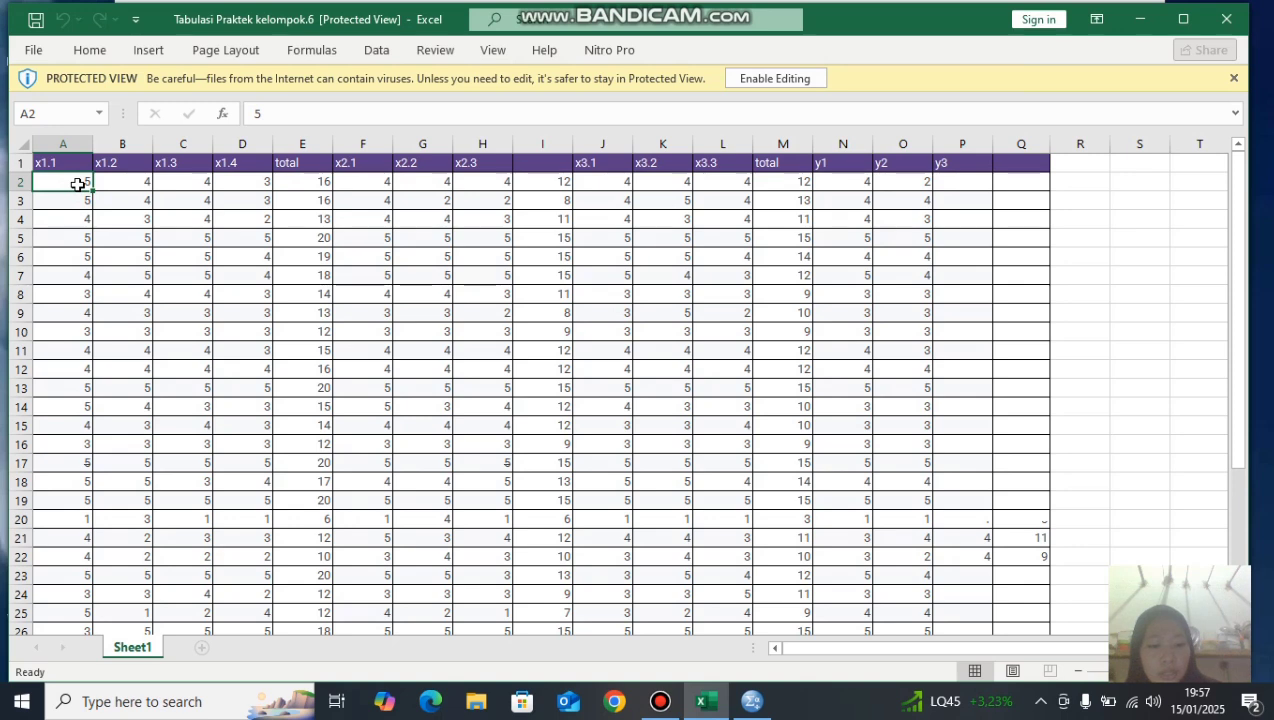
pyautogui.hotkey('shift', 'Down')
pyautogui.hotkey('shift', 'Down')
pyautogui.hotkey('shift', 'Down')
pyautogui.hotkey('shift', 'Down')
pyautogui.hotkey('shift', 'Down')
pyautogui.hotkey('shift', 'Down')
pyautogui.hotkey('shift', 'Down')
pyautogui.hotkey('shift', 'Down')
pyautogui.hotkey('shift', 'Down')
pyautogui.hotkey('shift', 'Down')
pyautogui.hotkey('shift', 'Down')
pyautogui.hotkey('shift', 'Down')
pyautogui.hotkey('shift', 'Down')
pyautogui.hotkey('shift', 'Down')
pyautogui.hotkey('shift', 'Down')
pyautogui.hotkey('shift', 'Down')
pyautogui.hotkey('shift', 'Down')
pyautogui.hotkey('shift', 'Down')
pyautogui.hotkey('shift', 'Down')
pyautogui.hotkey('shift', 'Down')
pyautogui.hotkey('shift', 'Down')
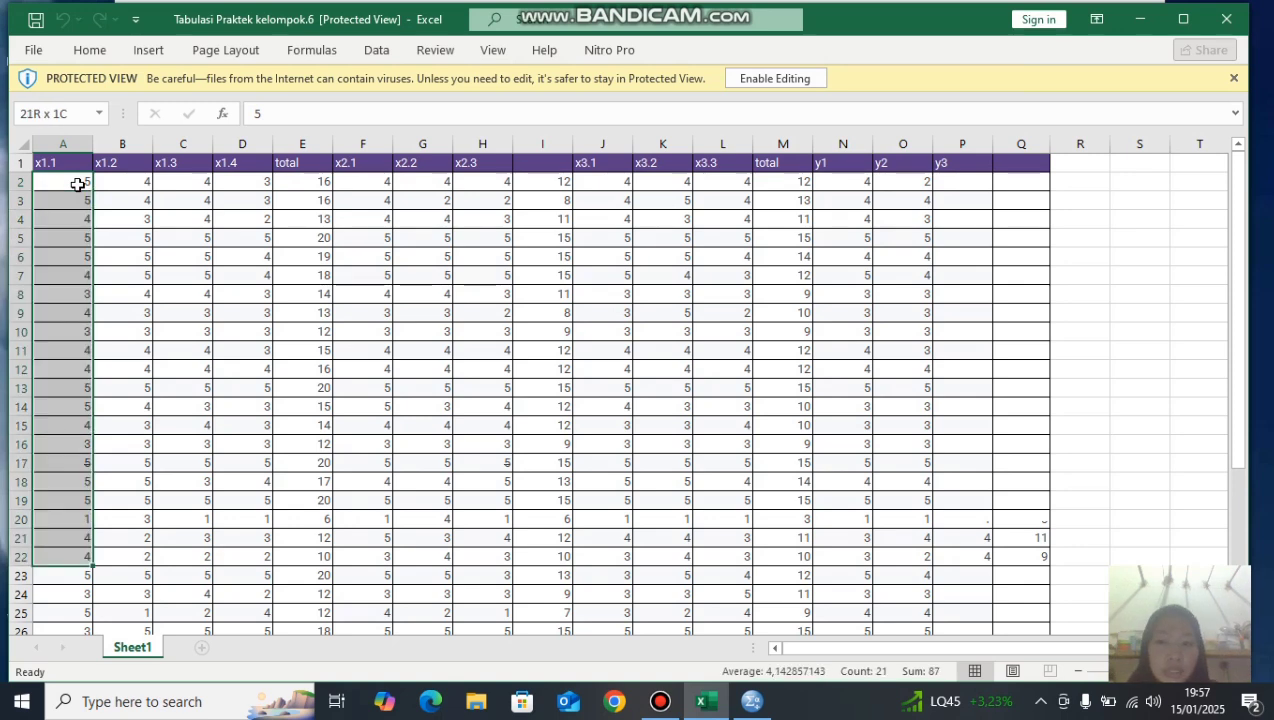
pyautogui.hotkey('shift', 'Down')
pyautogui.hotkey('shift', 'Down')
pyautogui.hotkey('shift', 'Down')
pyautogui.hotkey('shift', 'Down')
pyautogui.hotkey('shift', 'Down')
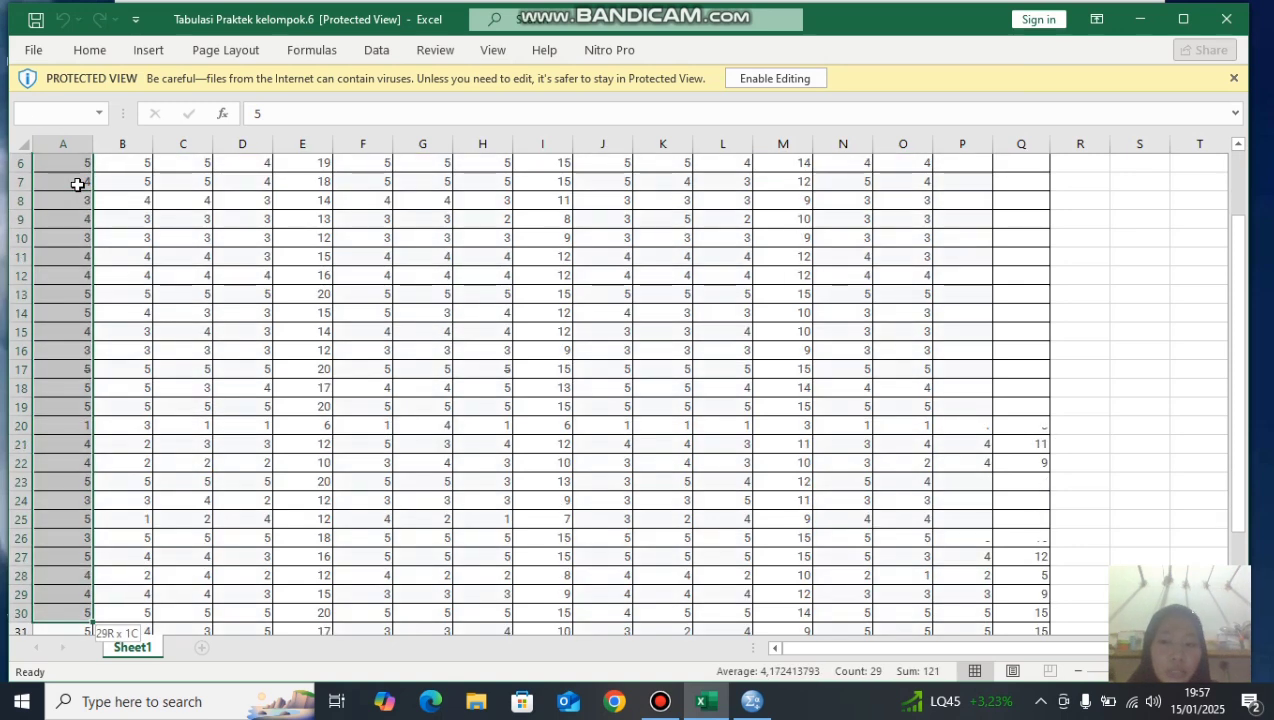
pyautogui.hotkey('shift', 'Down')
pyautogui.hotkey('shift', 'Down')
pyautogui.hotkey('shift', 'Down')
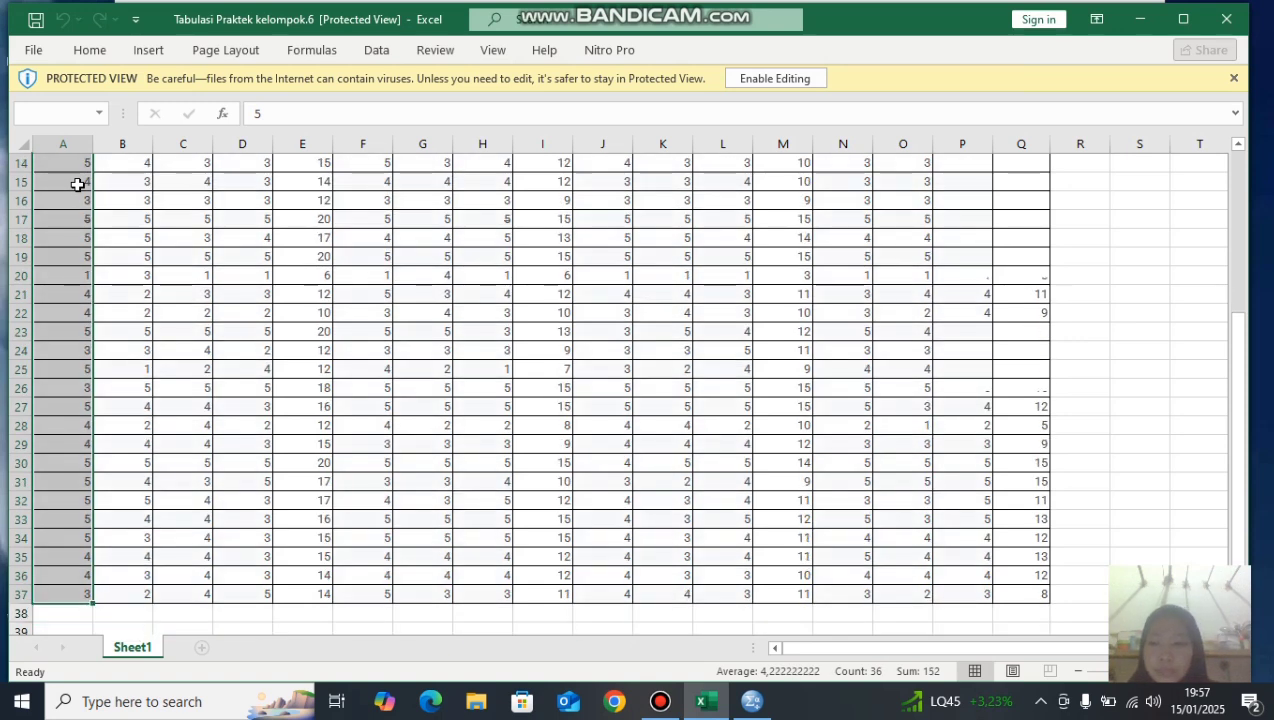
pyautogui.hotkey('shift', 'Right')
pyautogui.hotkey('shift', 'Right')
pyautogui.hotkey('shift', 'Right')
pyautogui.hotkey('shift', 'Right')
pyautogui.hotkey('shift', 'Right')
pyautogui.hotkey('shift', 'Right')
pyautogui.hotkey('shift', 'Right')
pyautogui.hotkey('shift', 'Right')
pyautogui.hotkey('shift', 'Right')
pyautogui.hotkey('shift', 'Right')
pyautogui.hotkey('shift', 'Right')
pyautogui.hotkey('shift', 'Right')
pyautogui.hotkey('shift', 'Right')
pyautogui.hotkey('shift', 'Right')
pyautogui.hotkey('shift', 'Right')
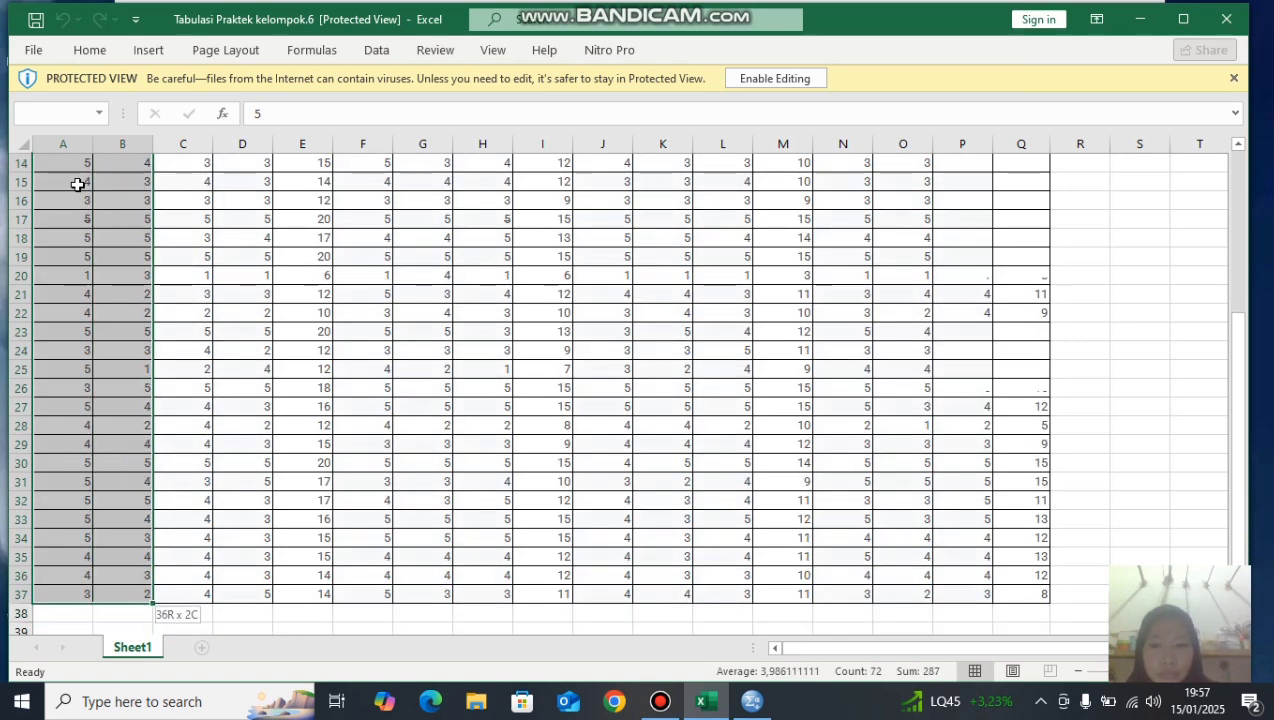
pyautogui.hotkey('shift', 'Right')
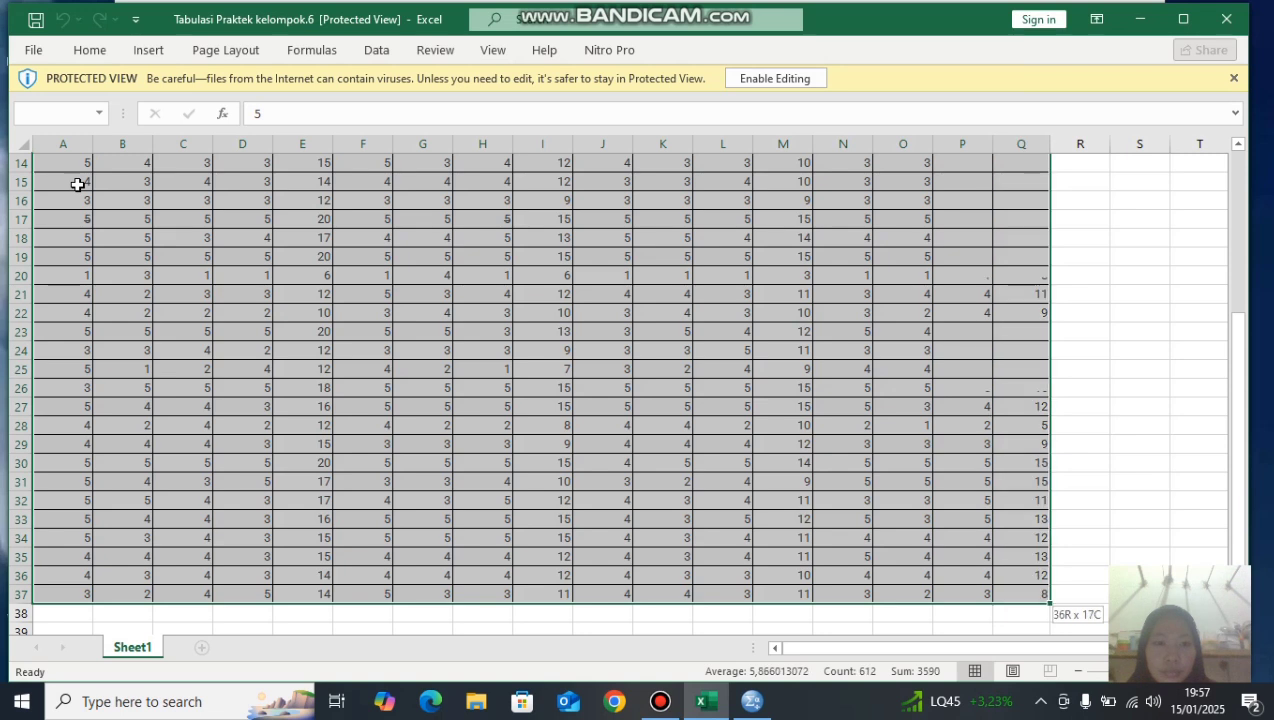
pyautogui.hotkey('ctrl', 'c')
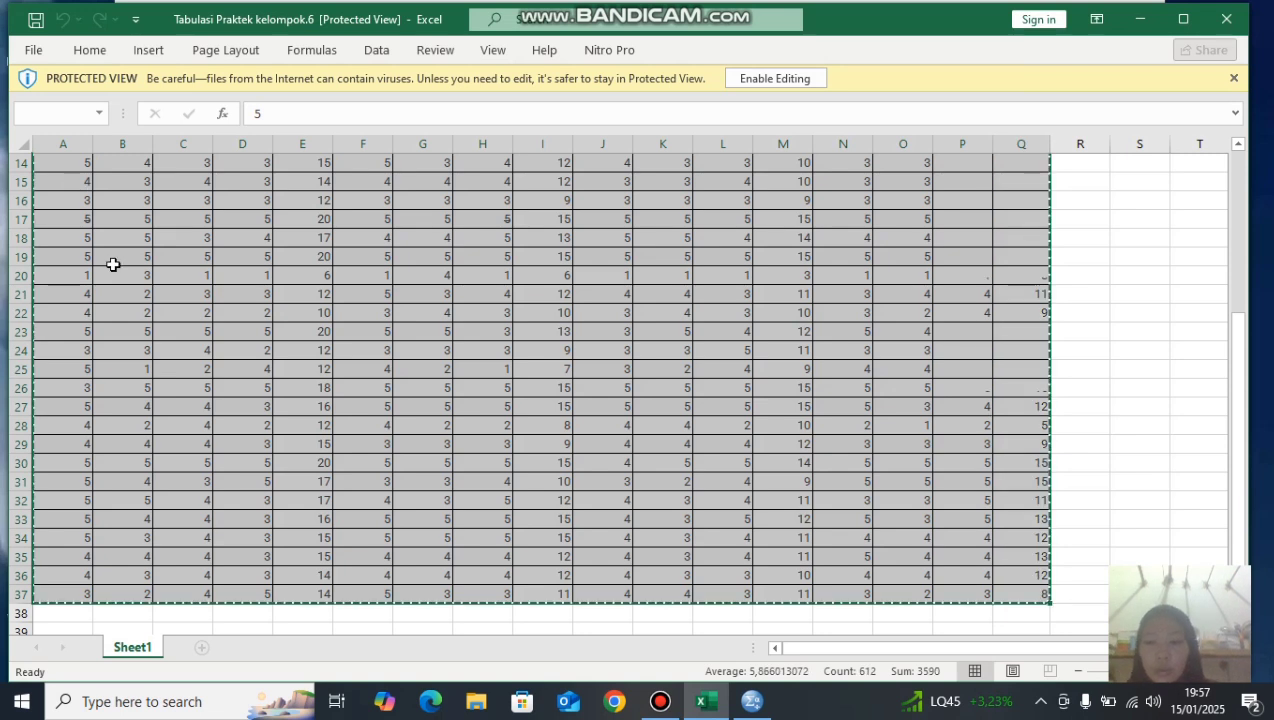
# - Switch to SPSS and paste the copied data into the dataset starting at the first variable of case 1
pyautogui.click(752, 701)
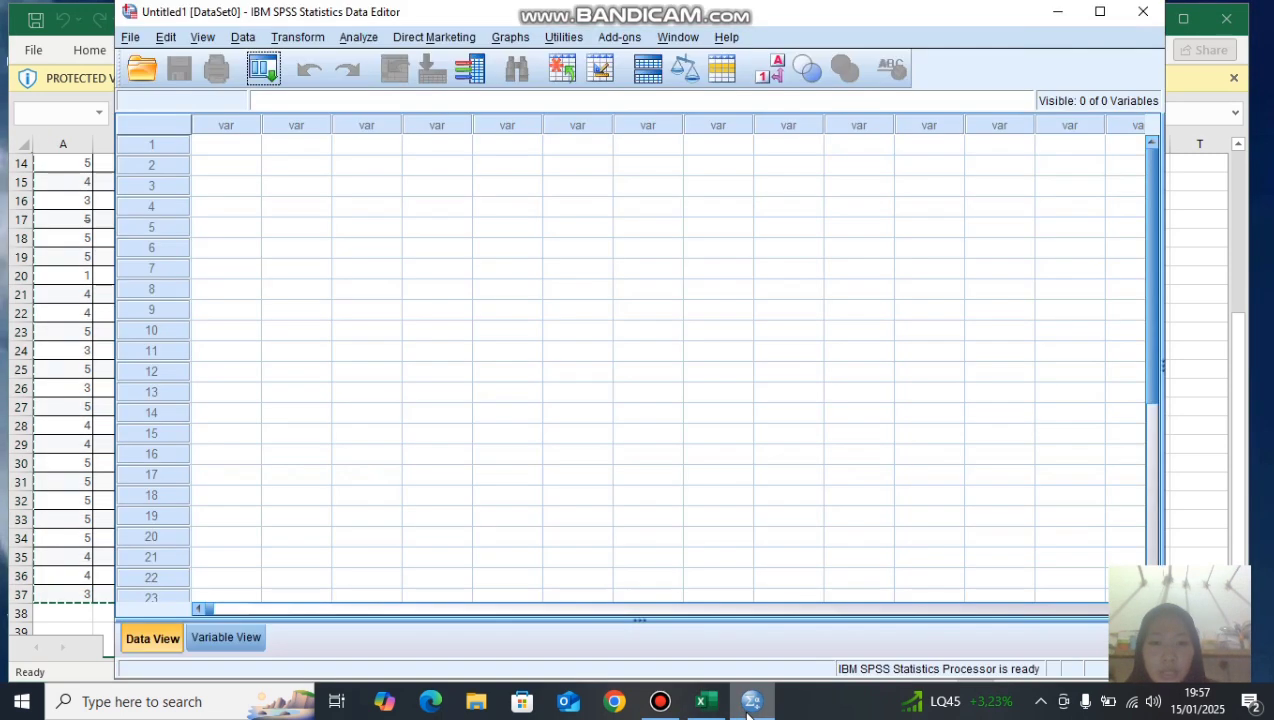
pyautogui.click(229, 147)
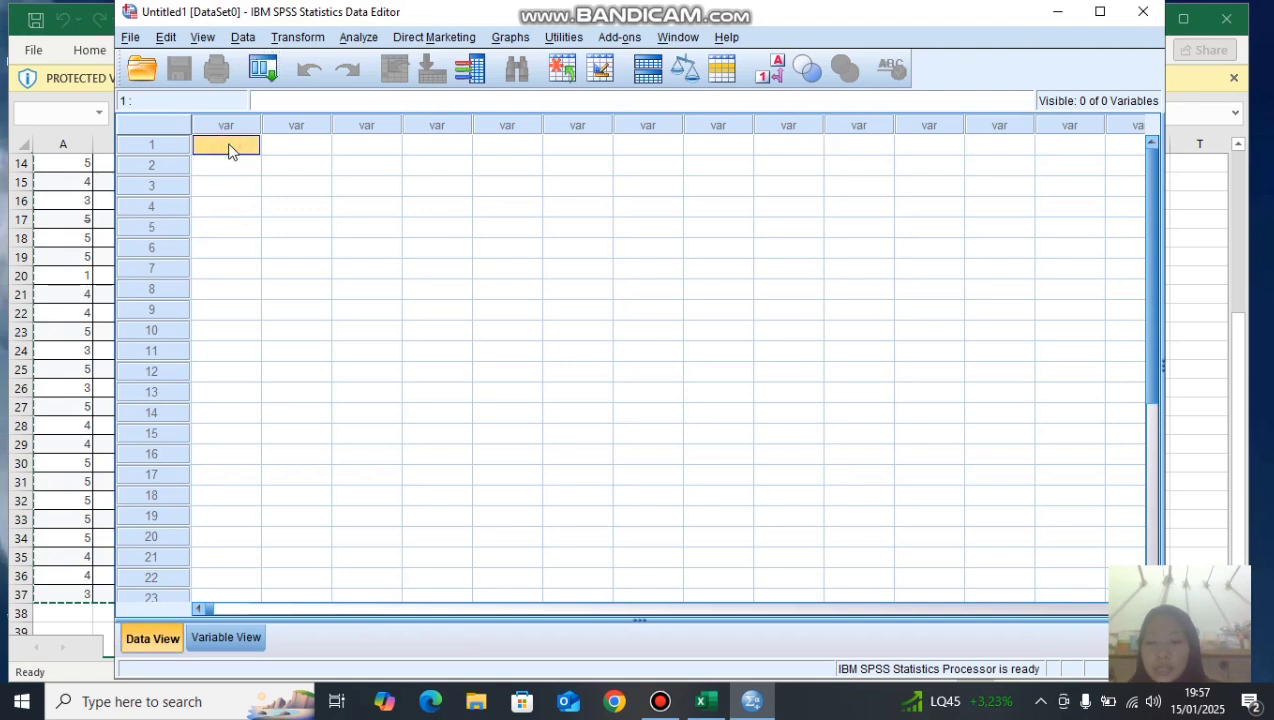
pyautogui.hotkey('ctrl', 'v')
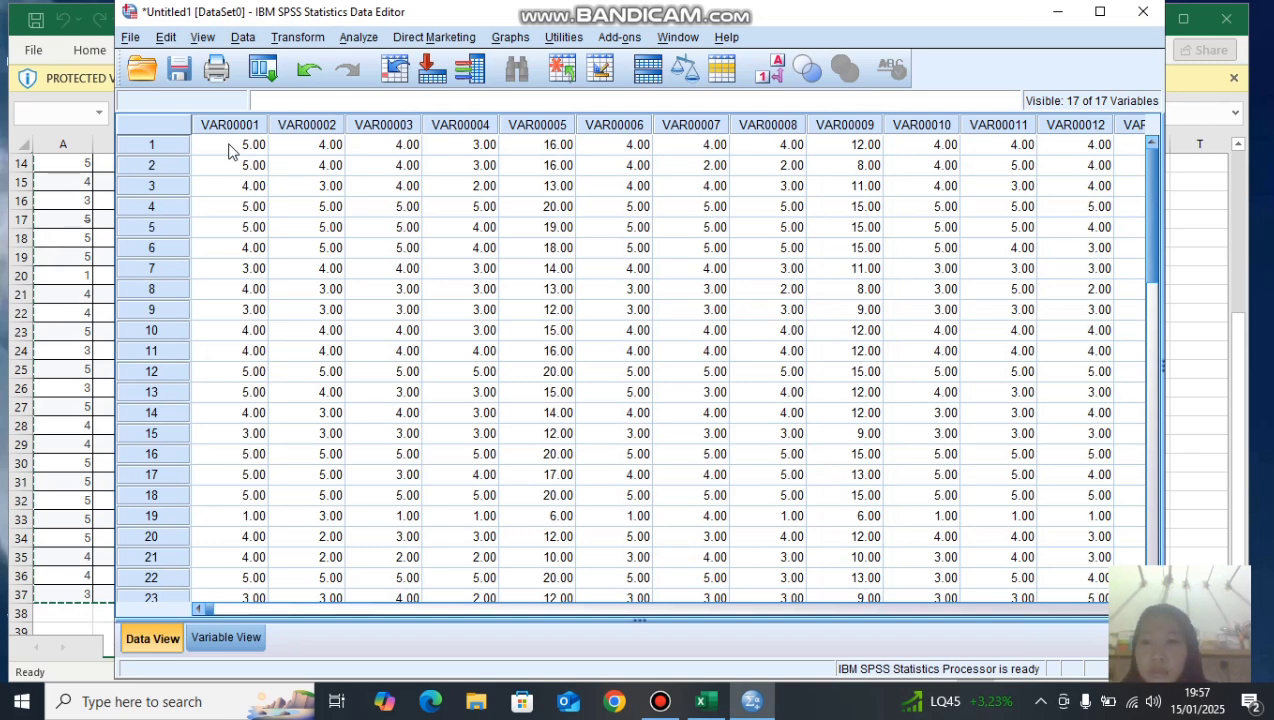
# - In the variable definitions, label VAR00001 to VAR00005 as x1.1, x1.2, x1.3, x1.4 and total
pyautogui.click(223, 636)
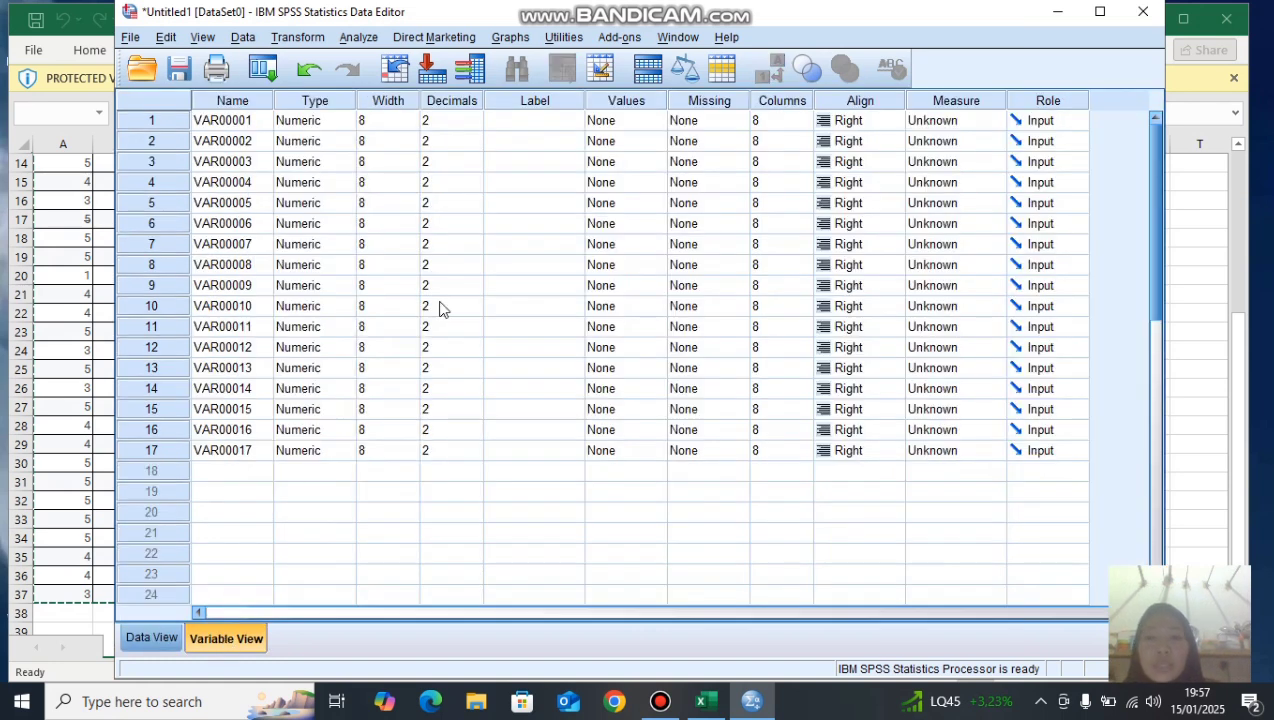
pyautogui.click(527, 124)
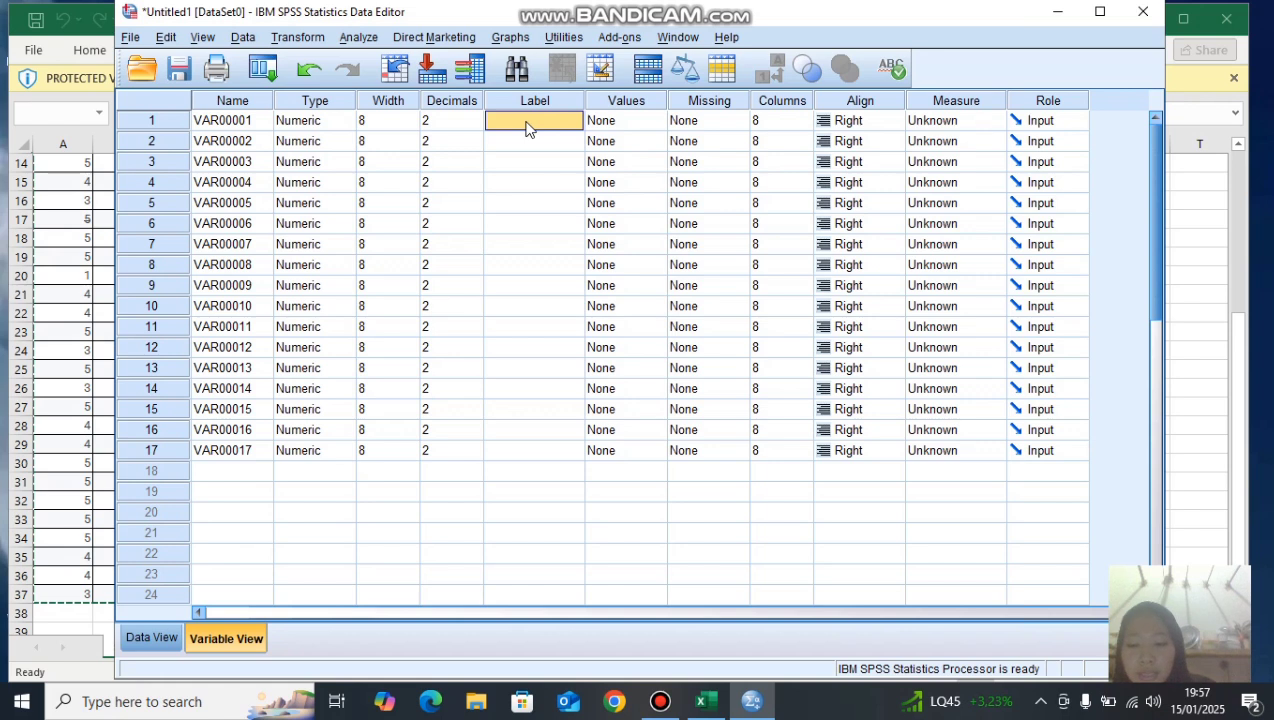
pyautogui.write('x1.1')
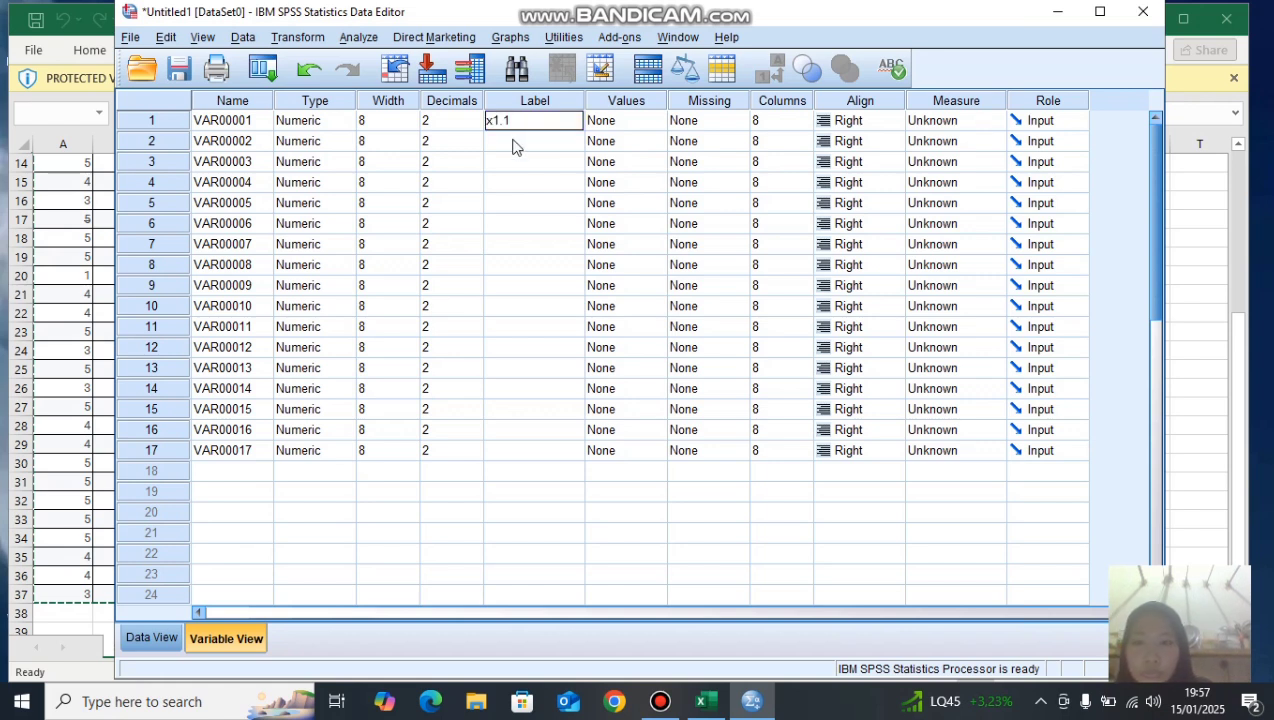
pyautogui.click(513, 145)
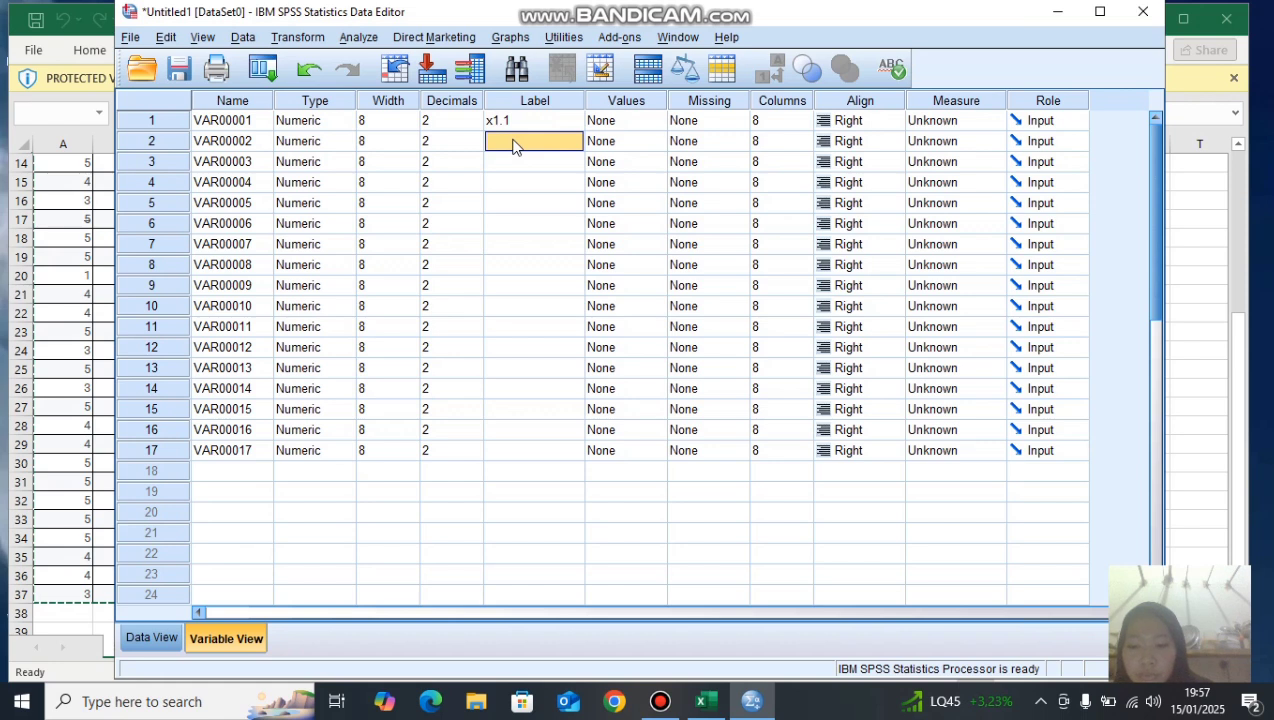
pyautogui.write('x1.2')
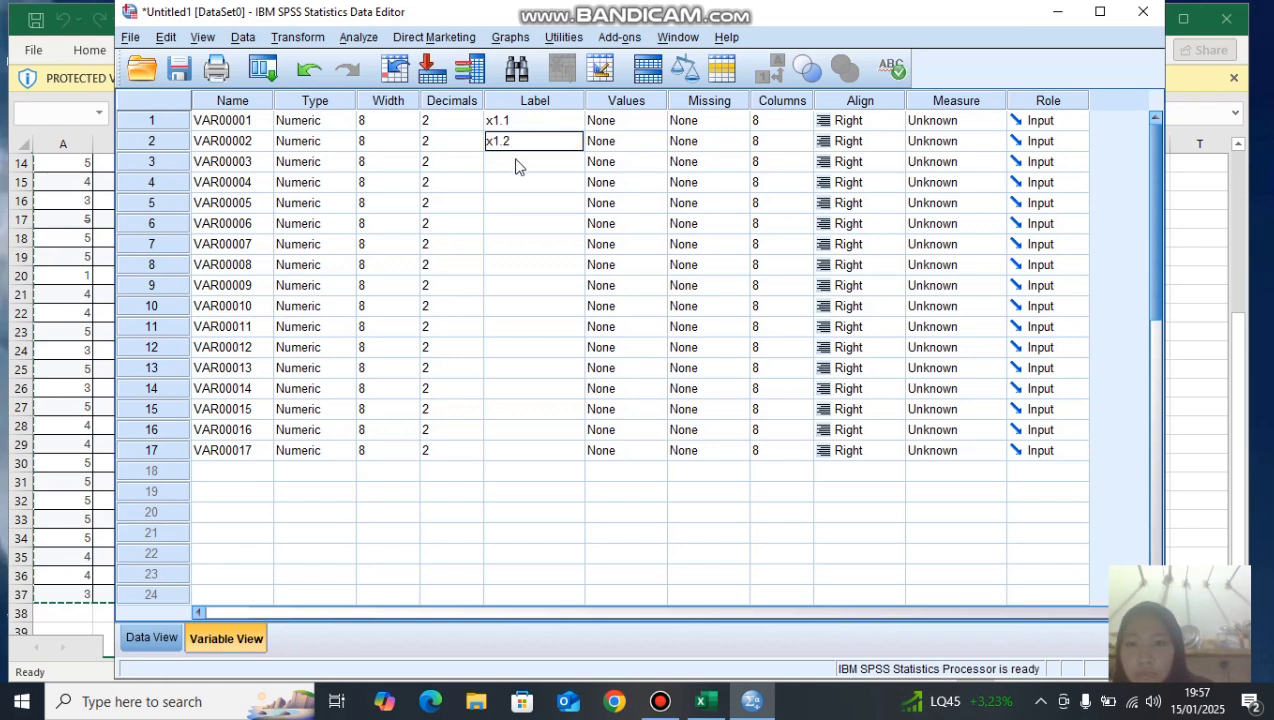
pyautogui.click(516, 162)
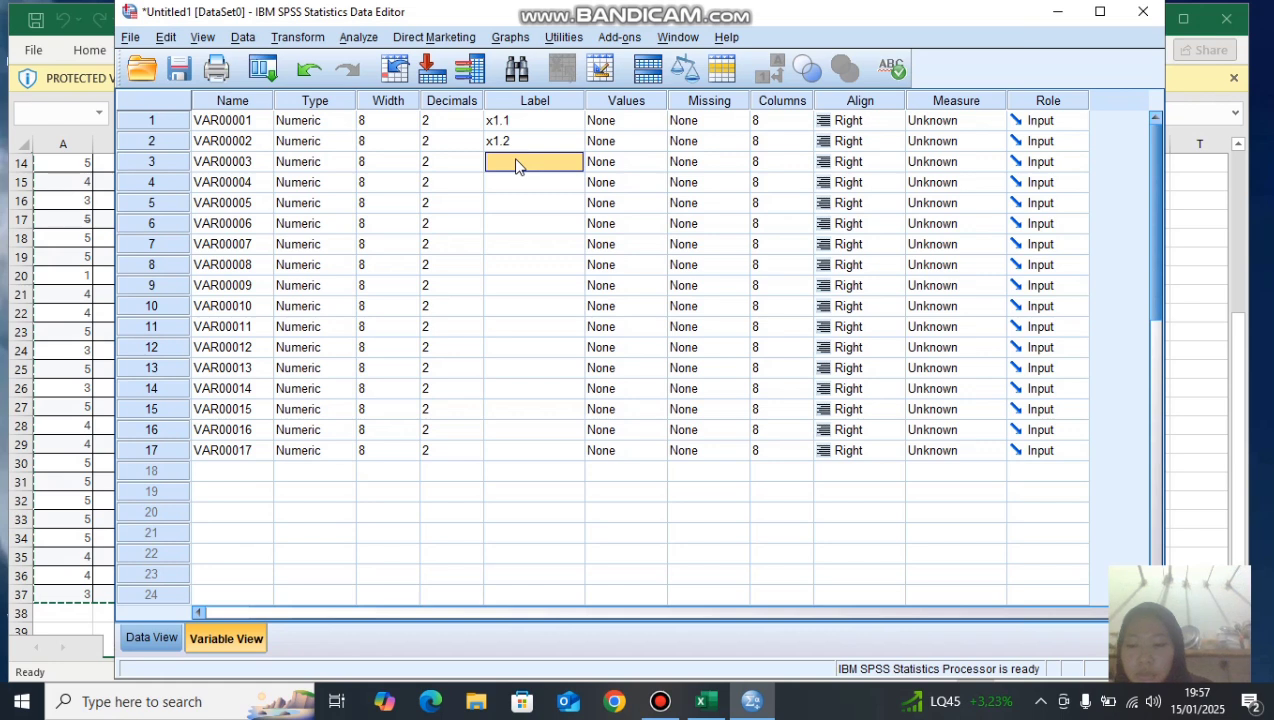
pyautogui.write('x1.')
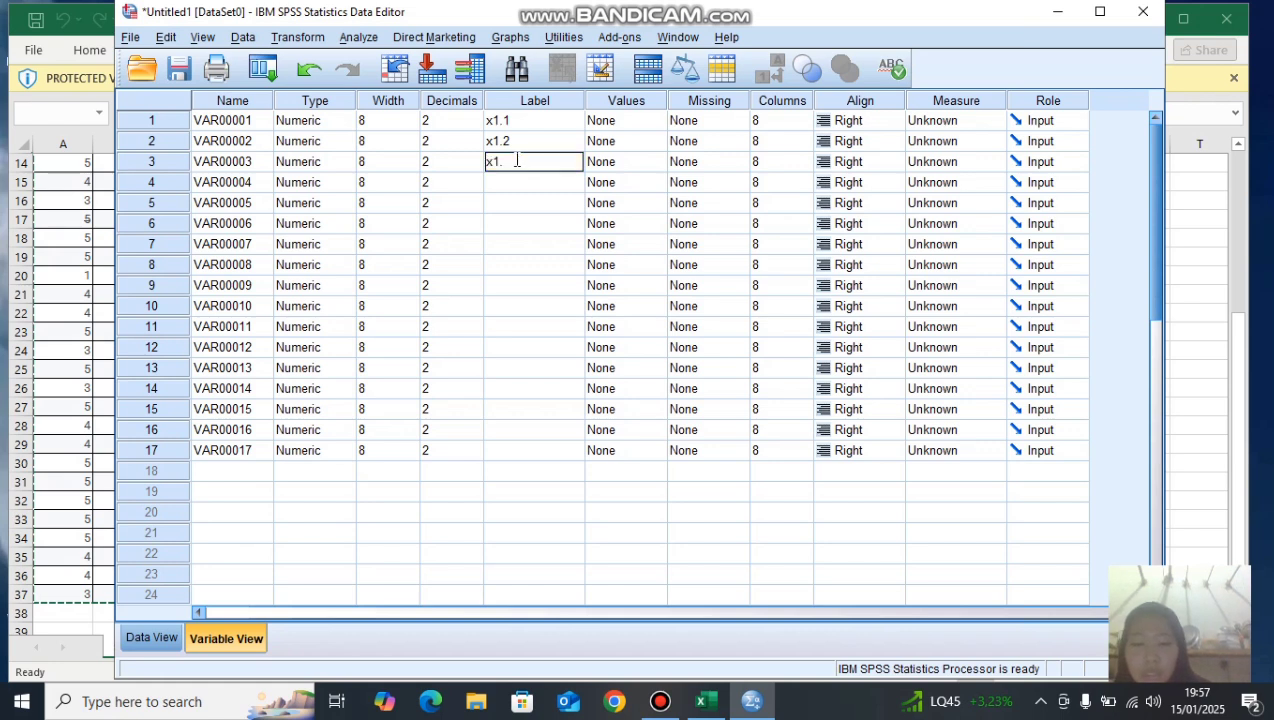
pyautogui.write('3')
pyautogui.click(500, 189)
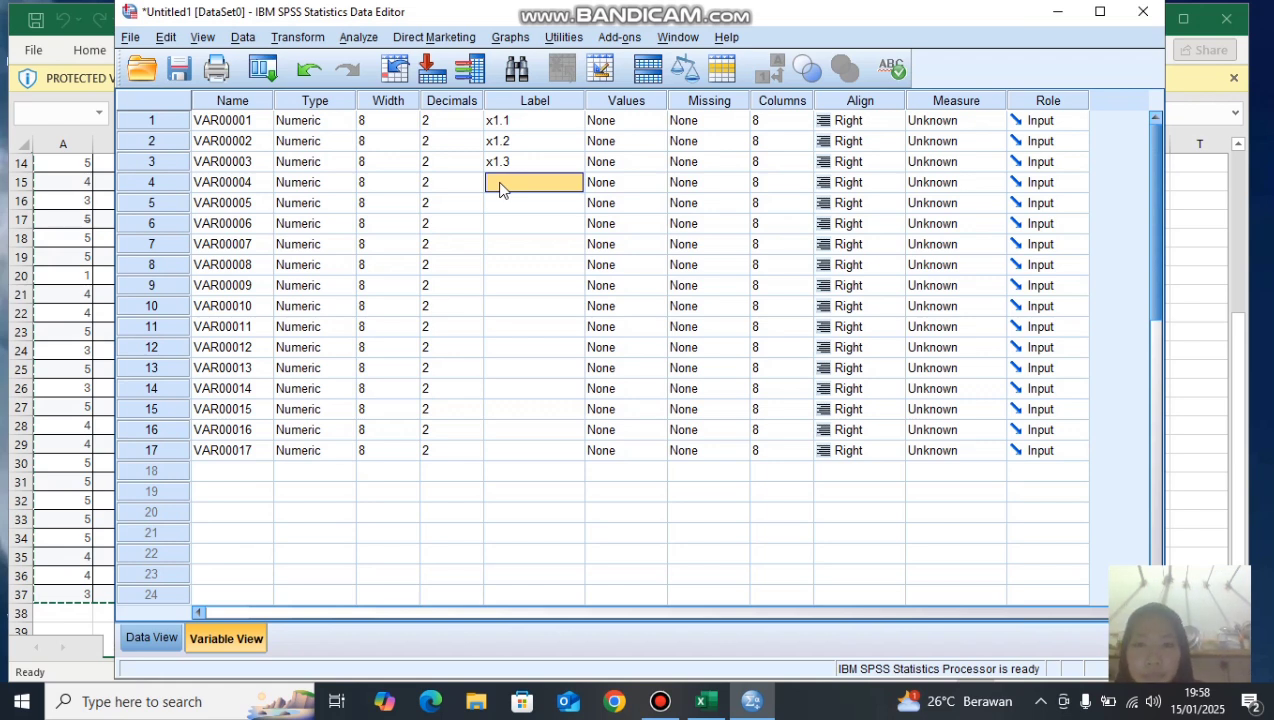
pyautogui.write('x')
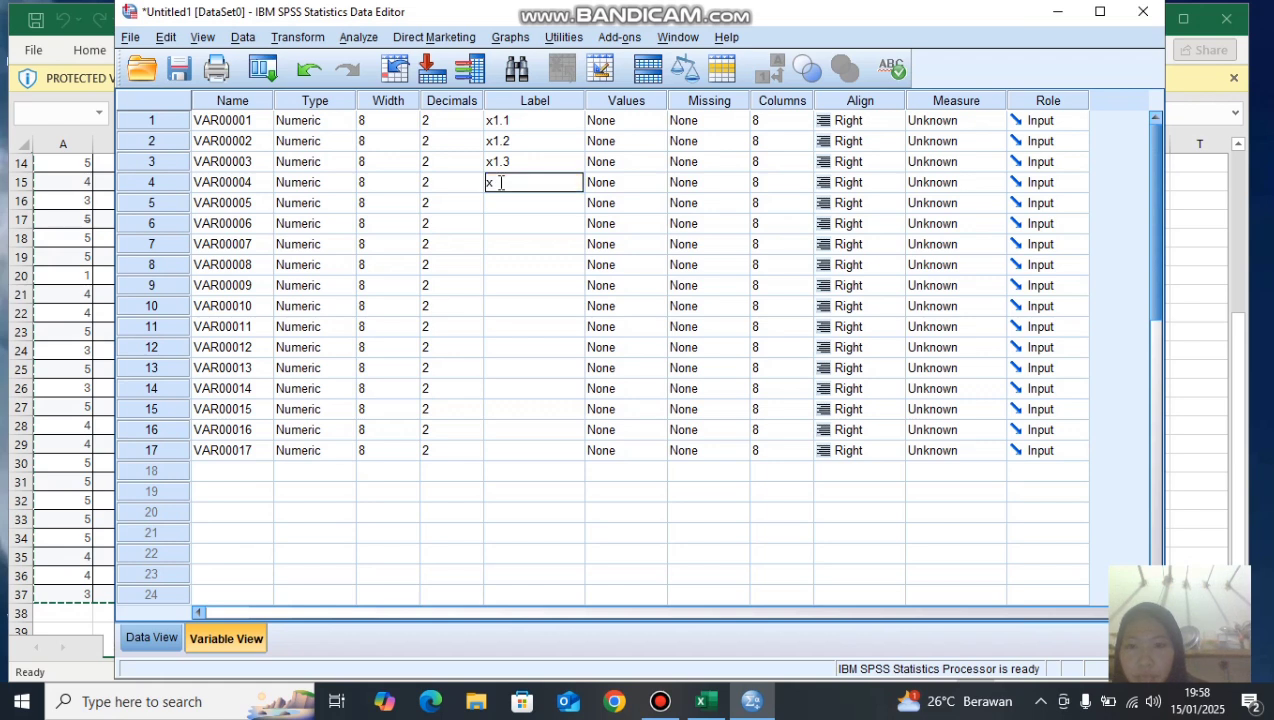
pyautogui.write('1.4')
pyautogui.click(500, 202)
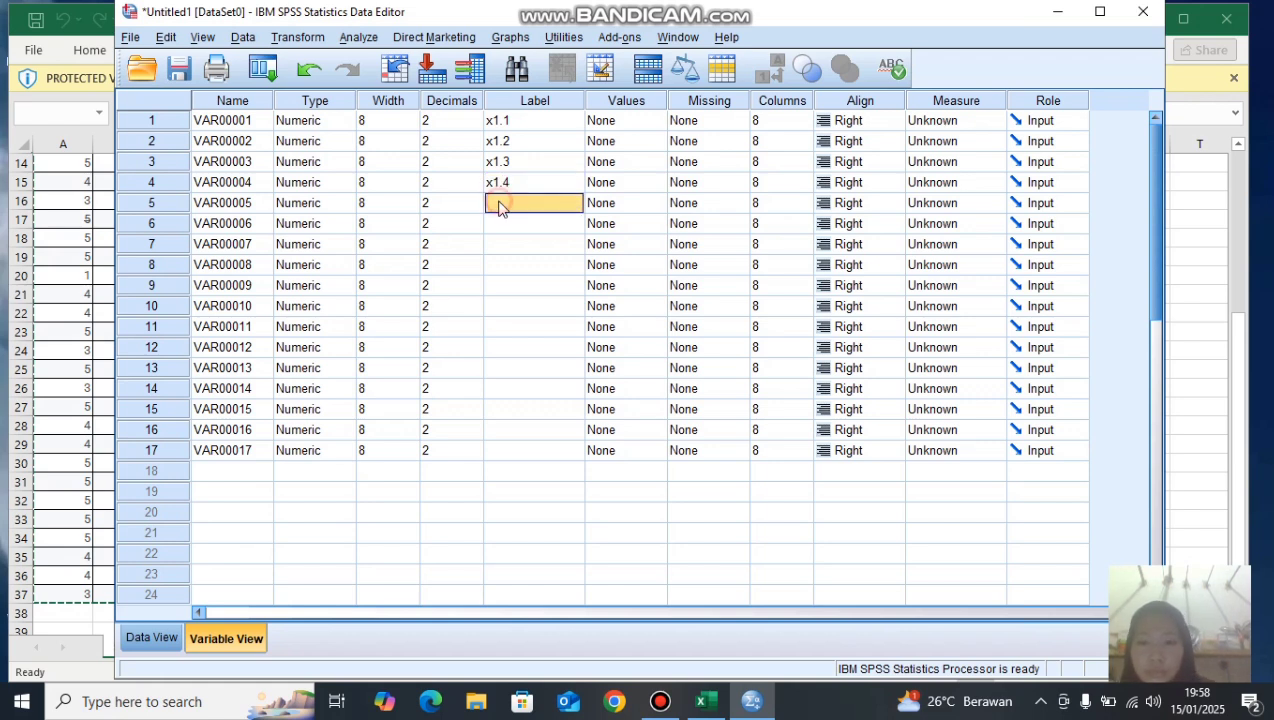
pyautogui.write('total')
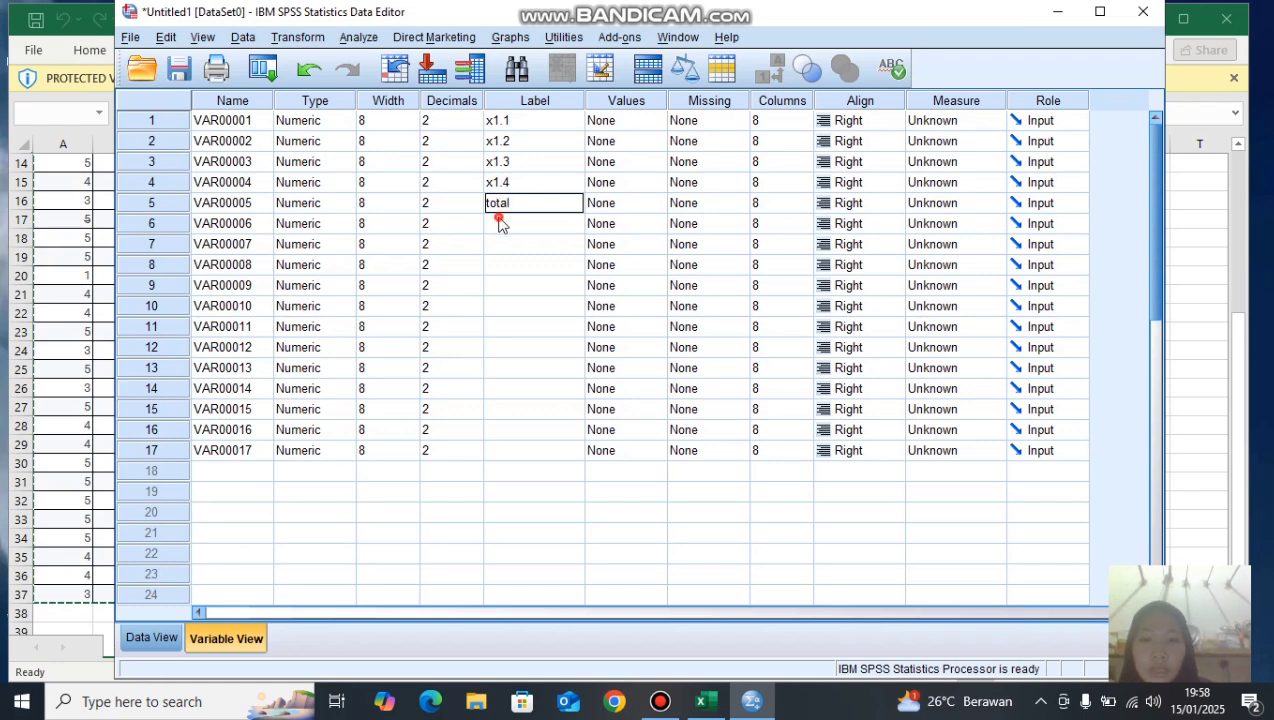
# - Label the variables VAR00006, VAR00007 and VAR00008 as x2.1, x2.2 and x2.3
pyautogui.click(500, 223)
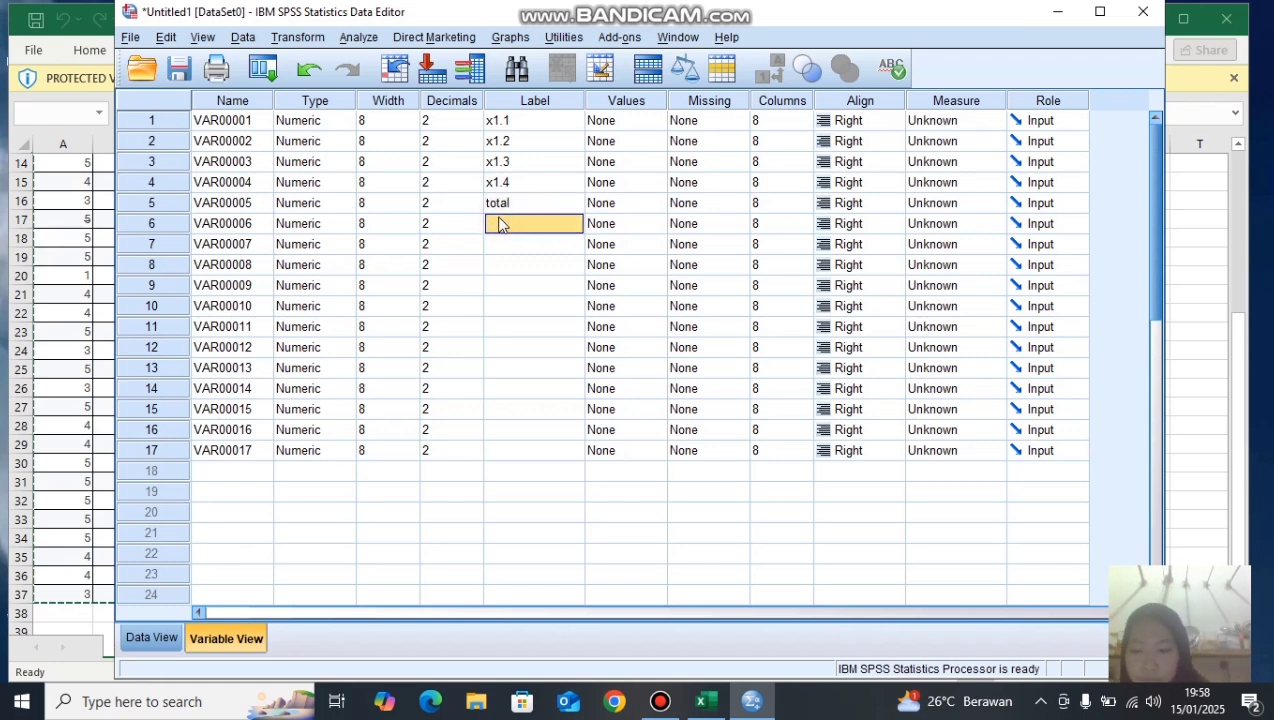
pyautogui.write('x')
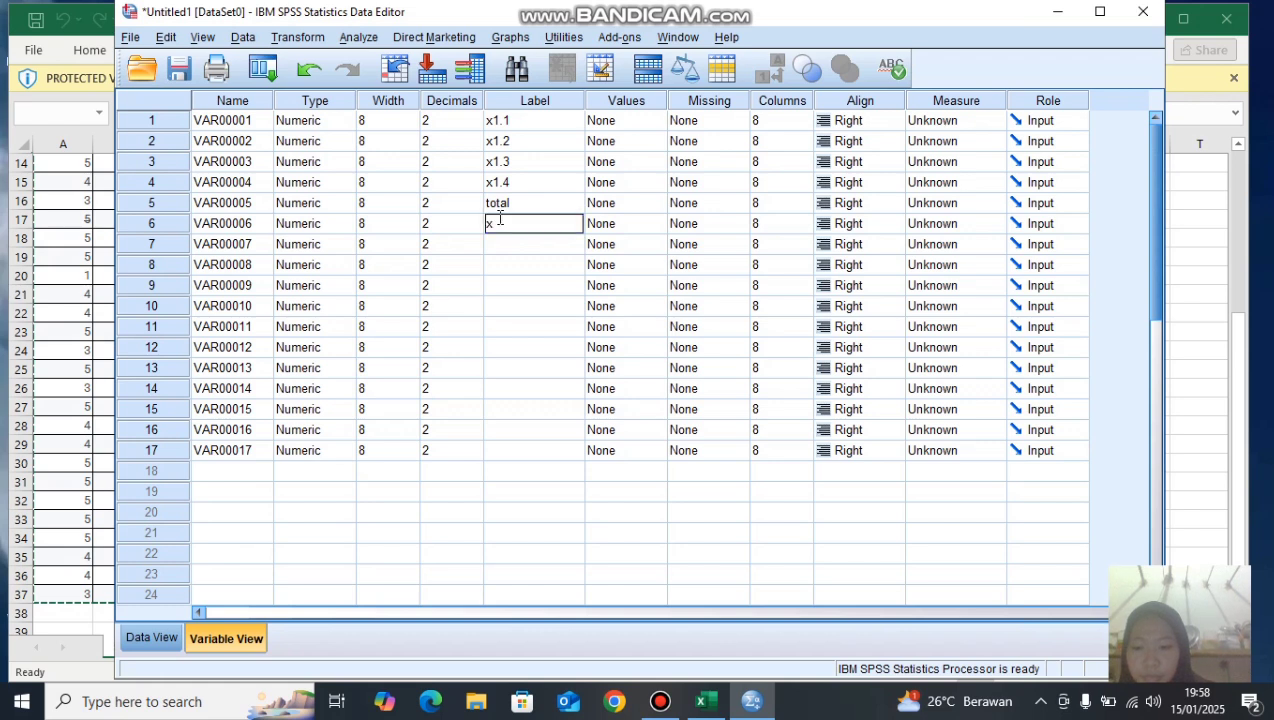
pyautogui.write('2.1')
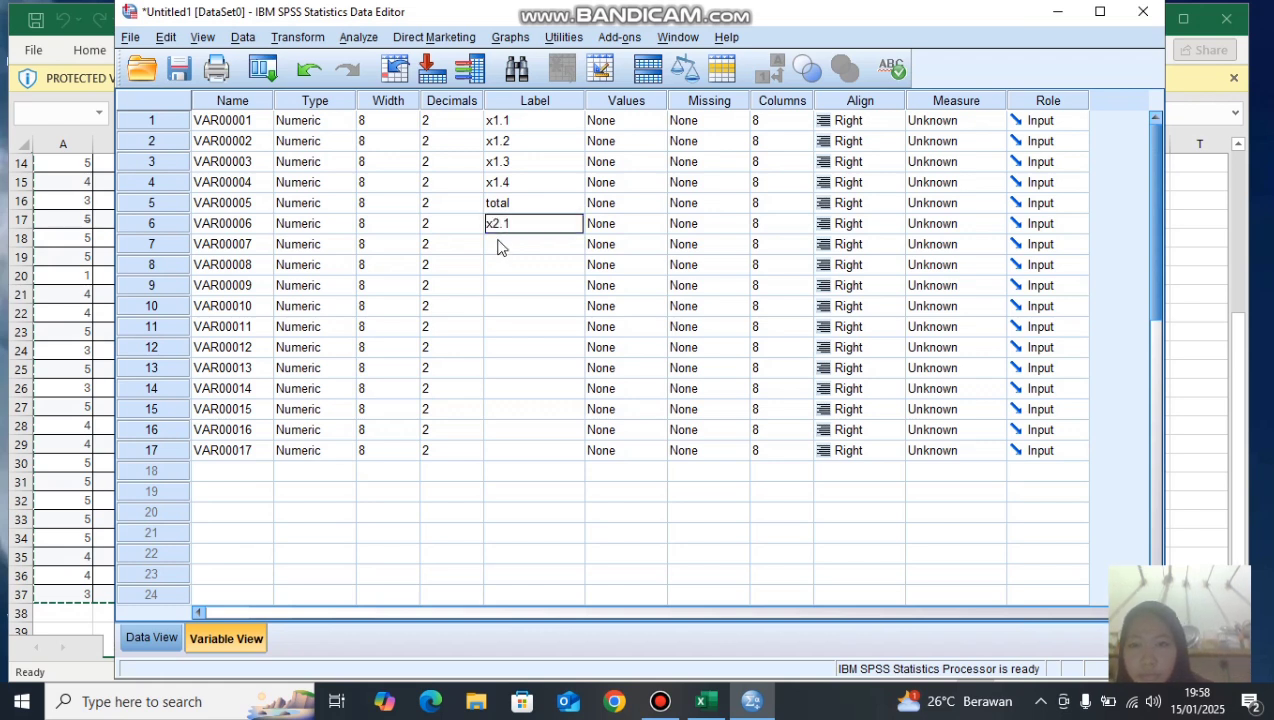
pyautogui.click(501, 245)
pyautogui.write('x2.2')
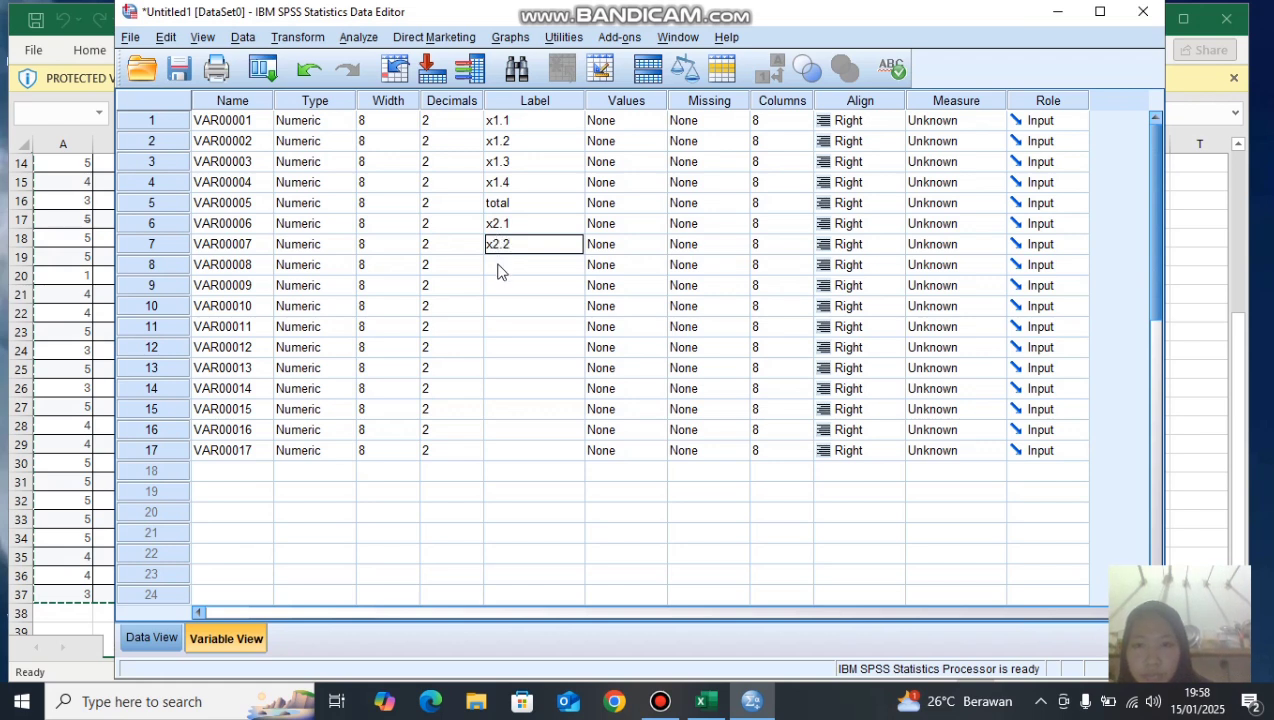
pyautogui.click(499, 265)
pyautogui.write('x2.3')
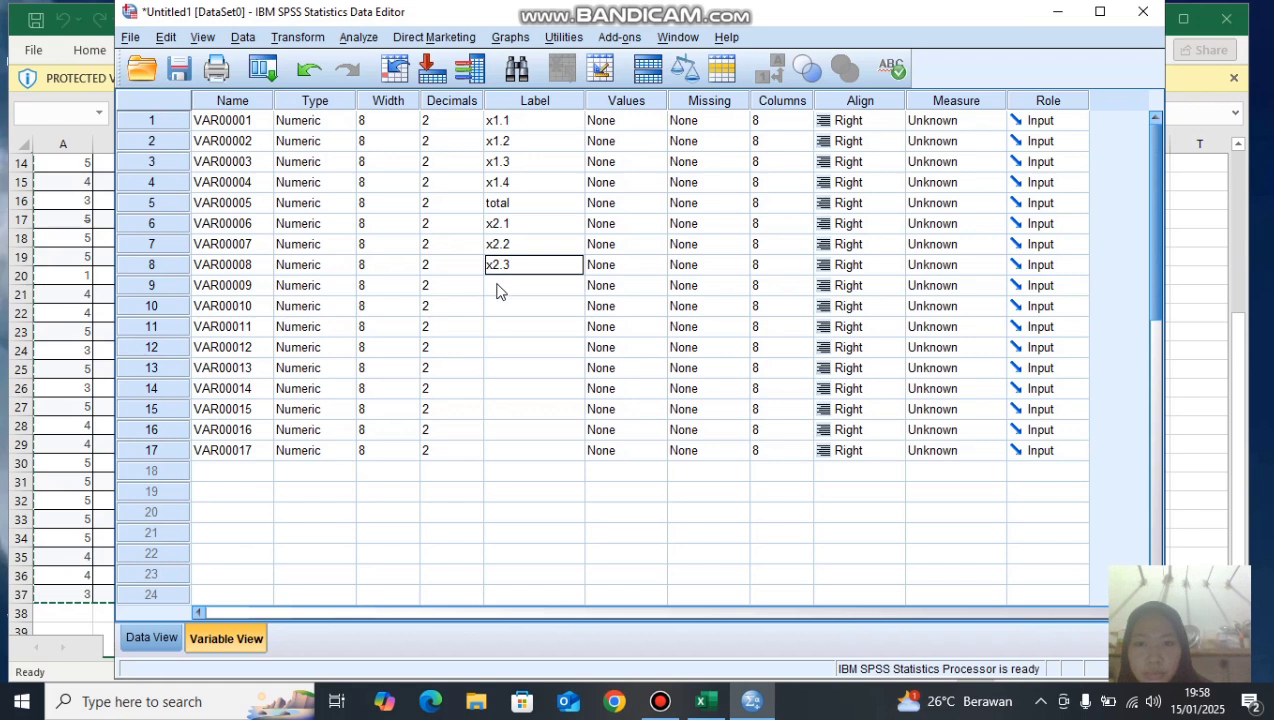
# - Label the variable VAR00009 as total
pyautogui.click(498, 286)
pyautogui.write('t')
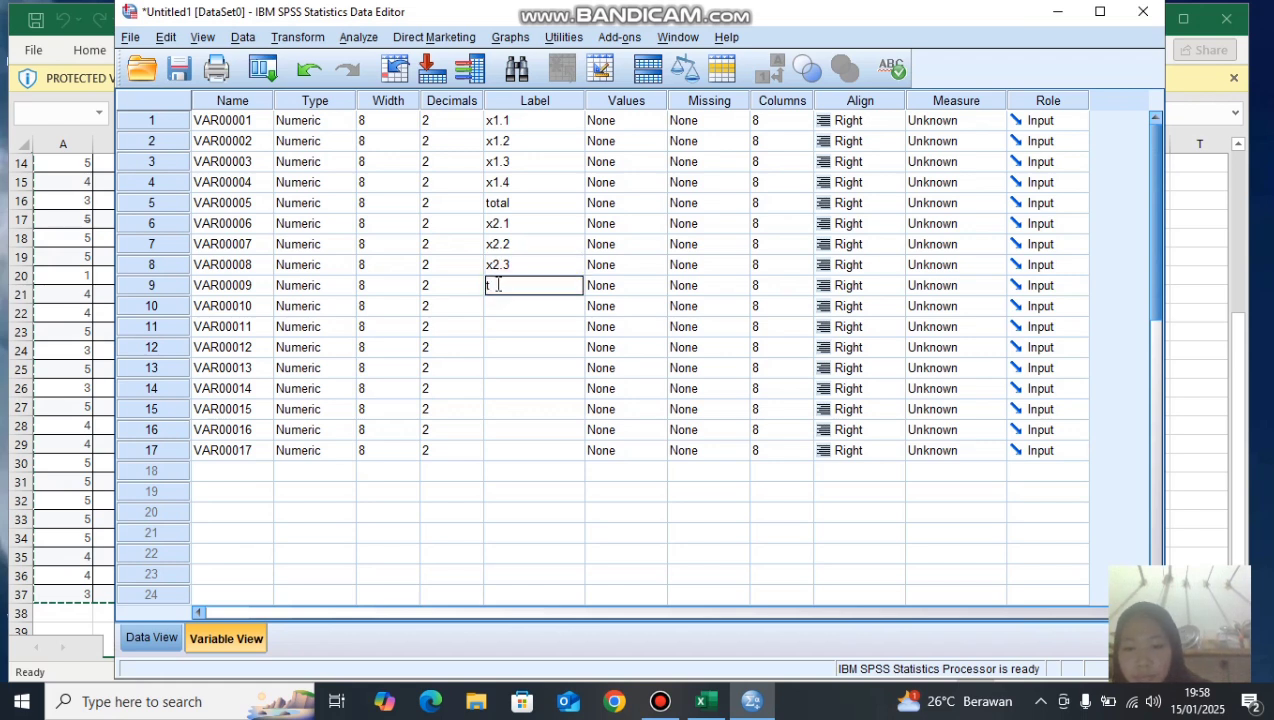
pyautogui.write('otal')
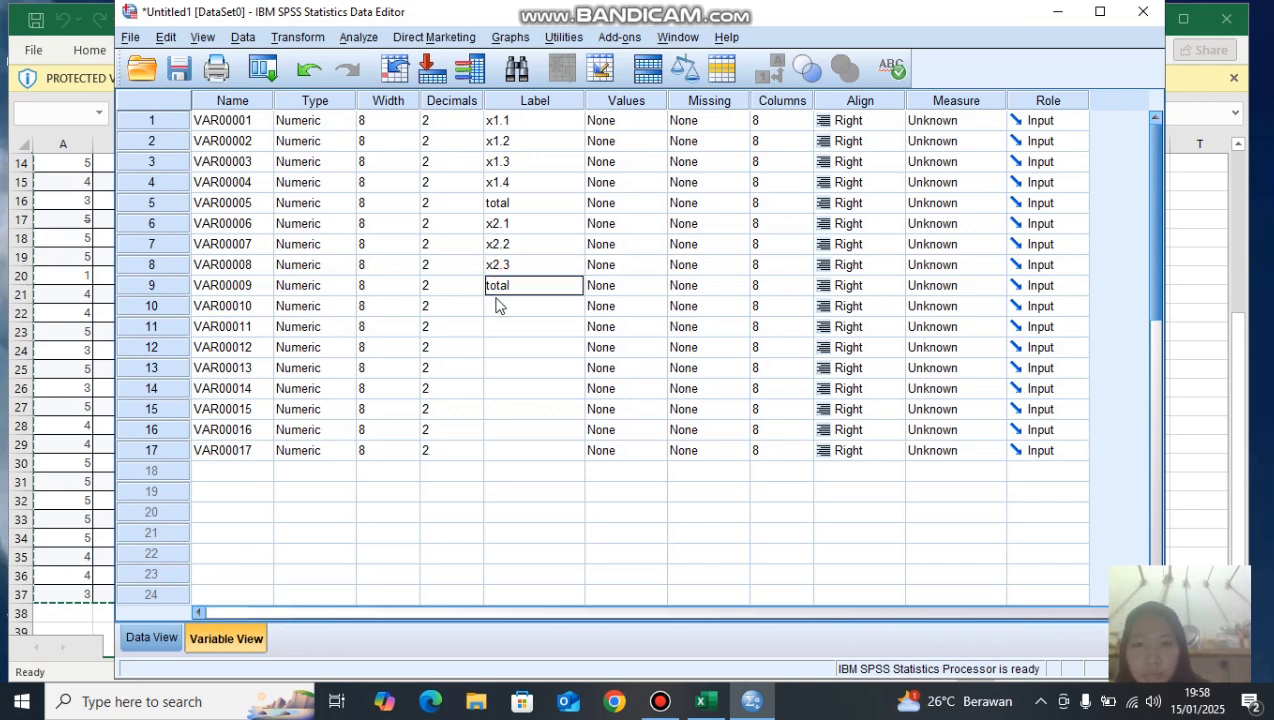
# - Label the variables VAR00010 to VAR00013 as x3.1, x3.2, x3.3 and total
pyautogui.click(497, 302)
pyautogui.write('x3')
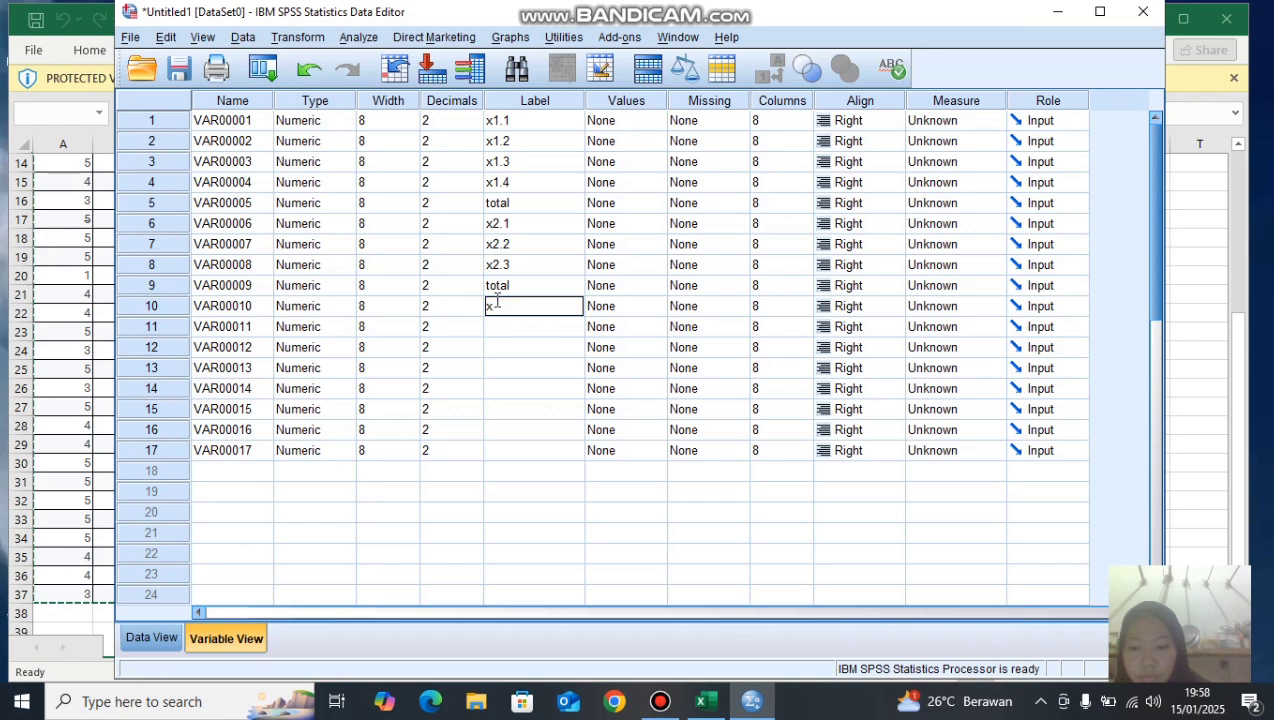
pyautogui.write('.1')
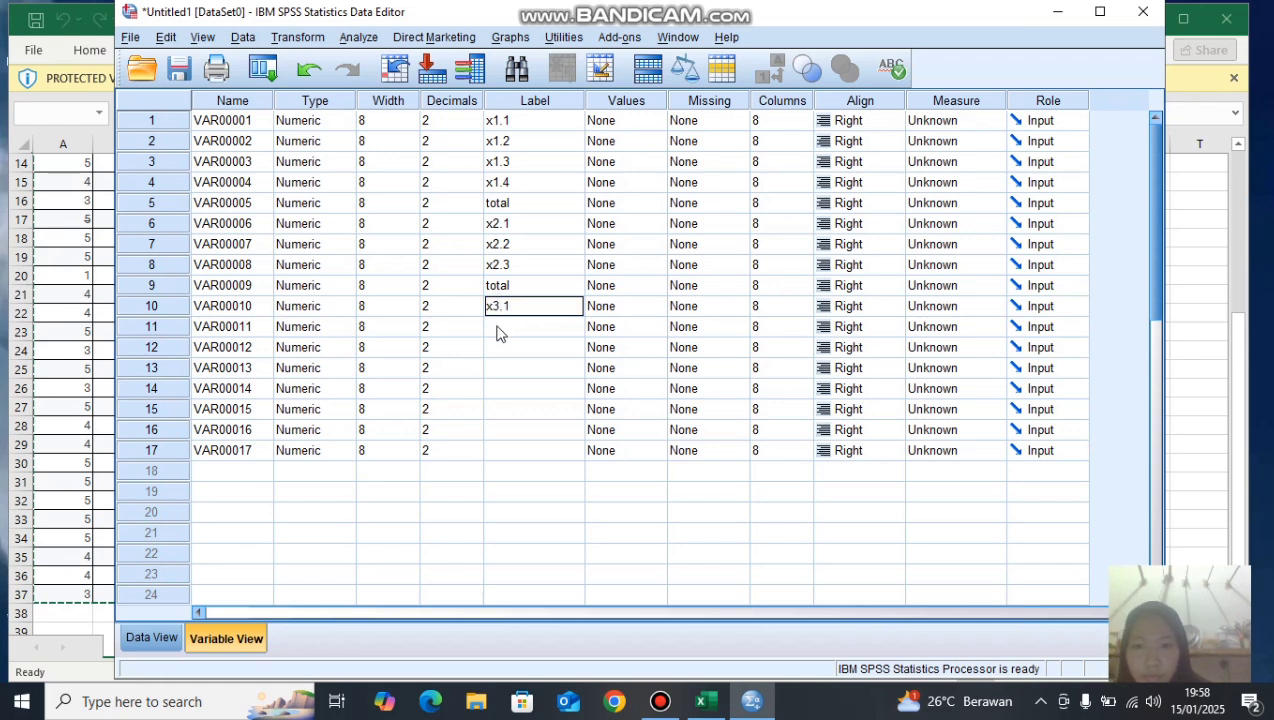
pyautogui.click(499, 331)
pyautogui.write('x3.2')
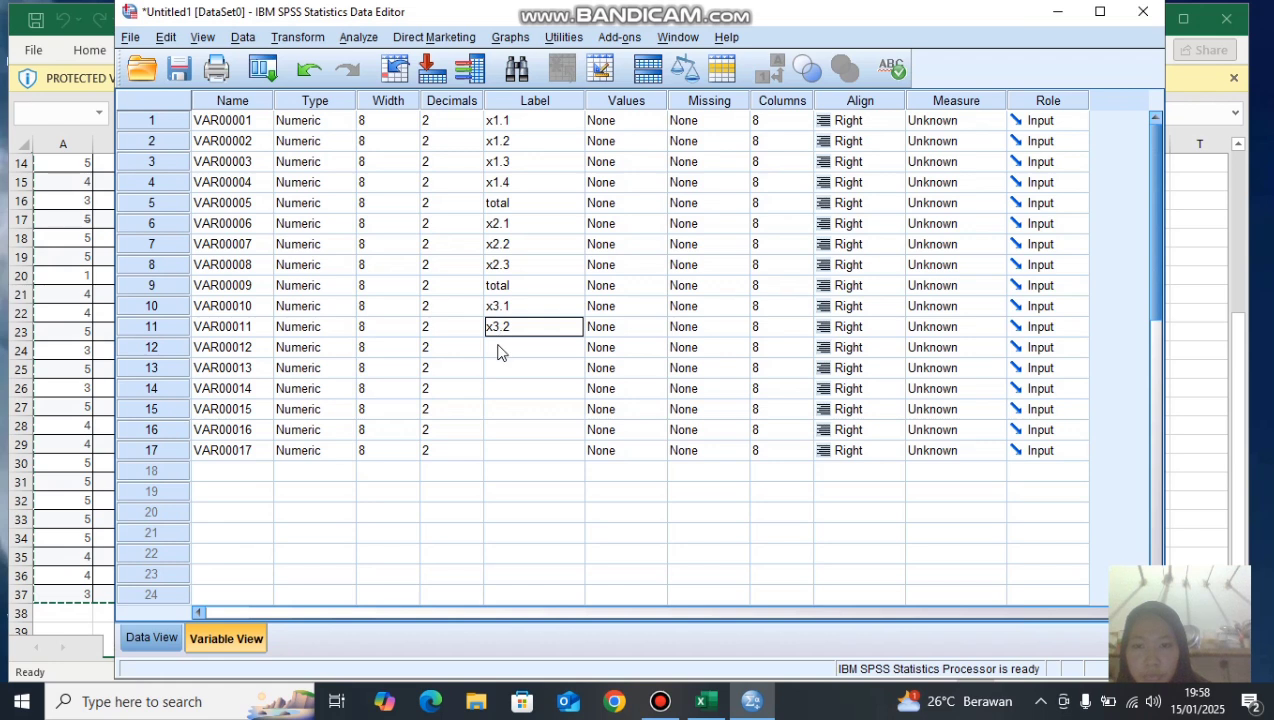
pyautogui.click(499, 349)
pyautogui.write('x3.3')
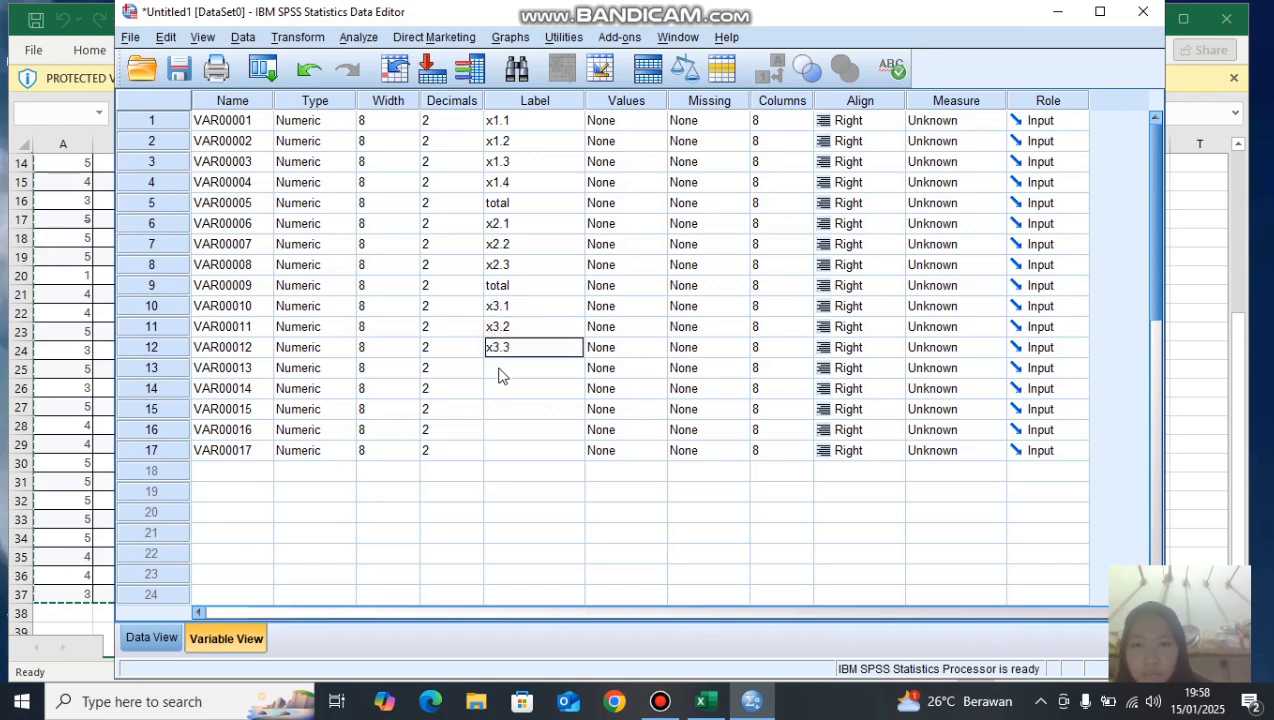
pyautogui.click(500, 370)
pyautogui.write('total')
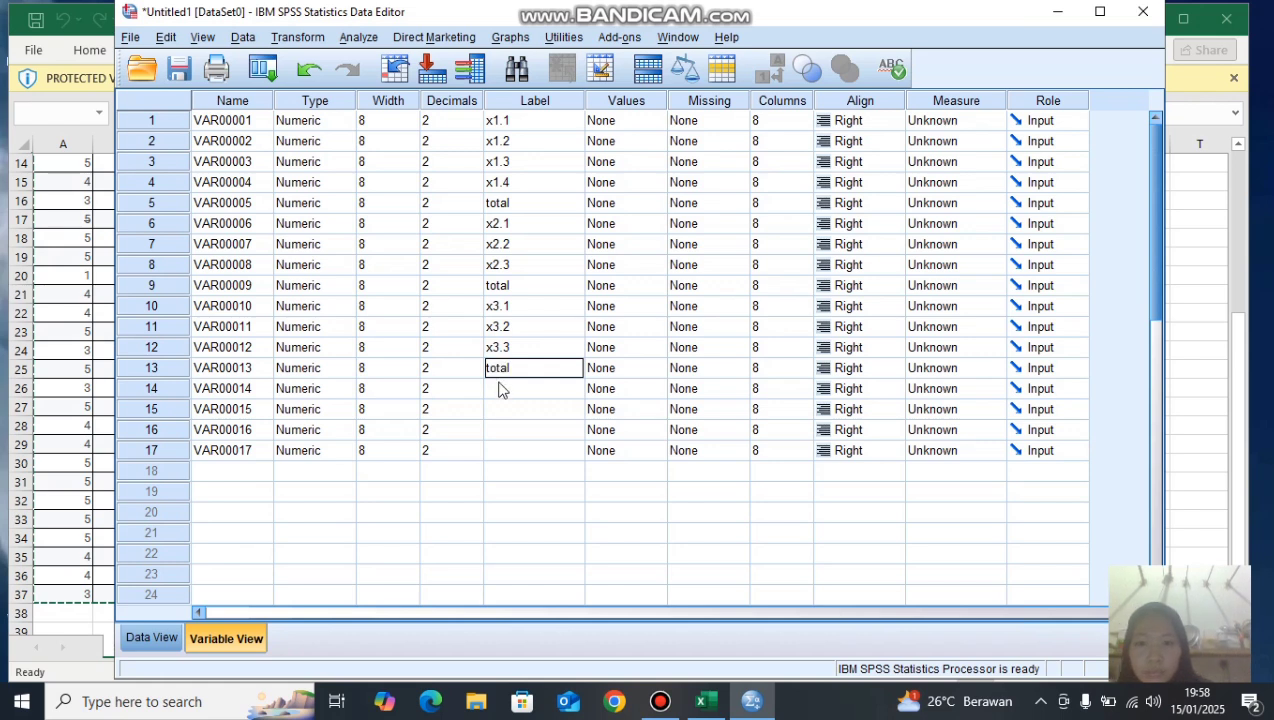
# - Label the variables VAR00014 to VAR00017 as y1, y2, y3 and total
pyautogui.click(501, 389)
pyautogui.write('y1')
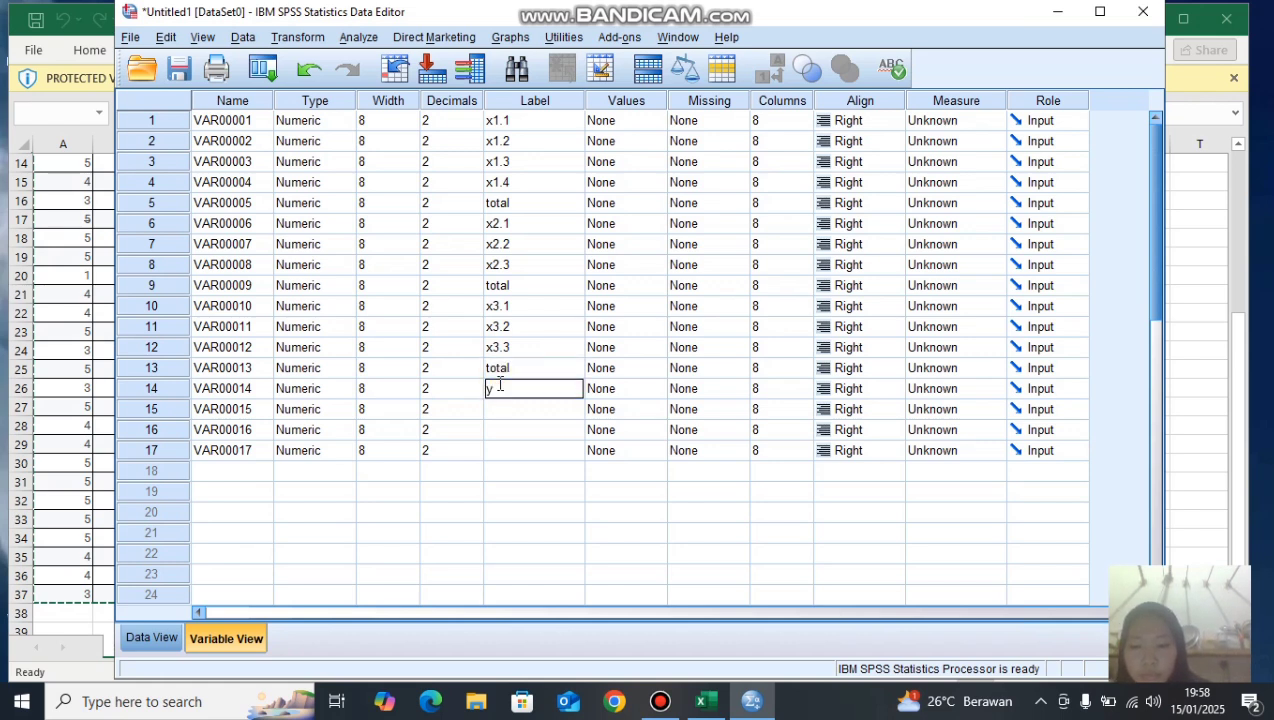
pyautogui.click(501, 410)
pyautogui.write('y')
pyautogui.write('2')
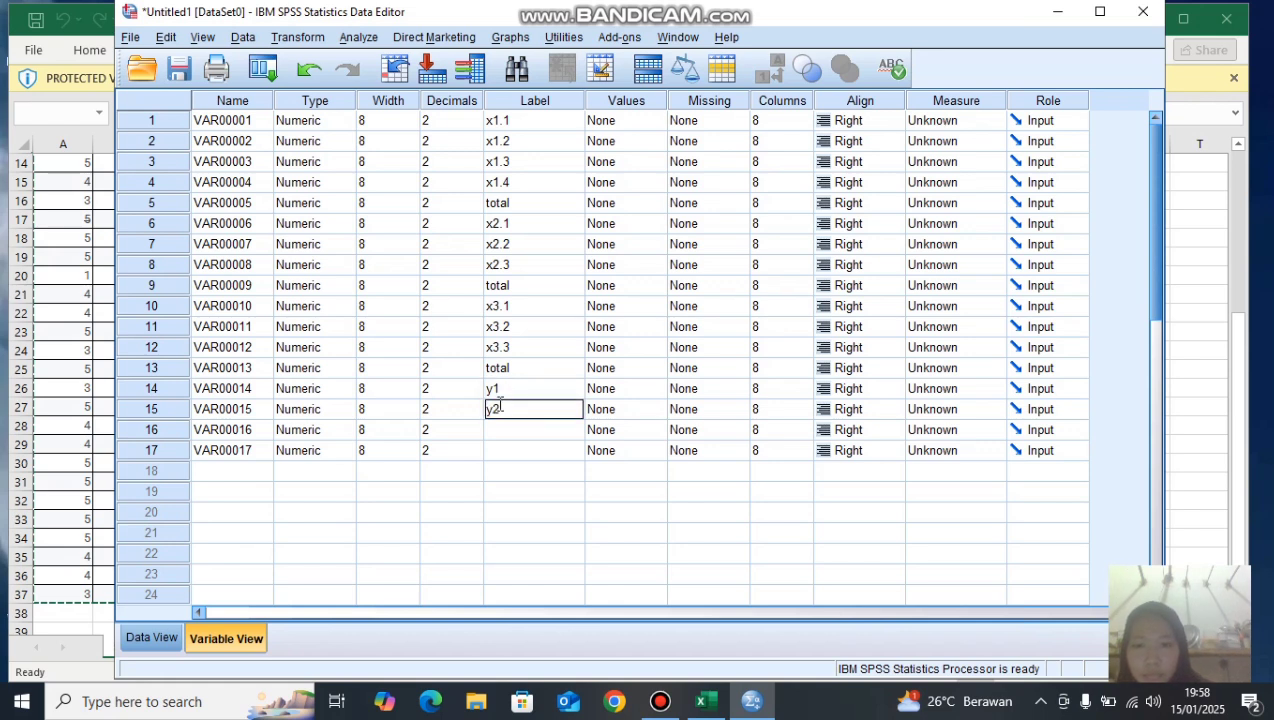
pyautogui.click(497, 438)
pyautogui.write('y')
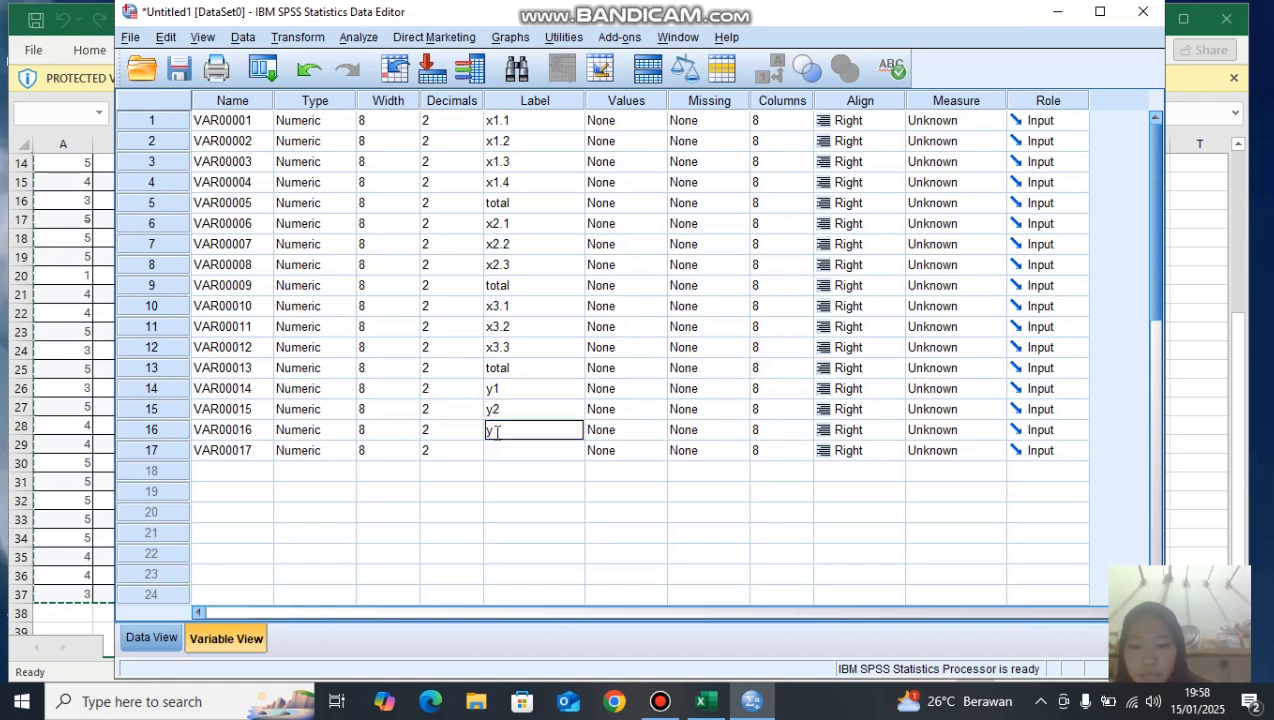
pyautogui.write('3')
pyautogui.click(489, 455)
pyautogui.write('y')
pyautogui.write('otal')
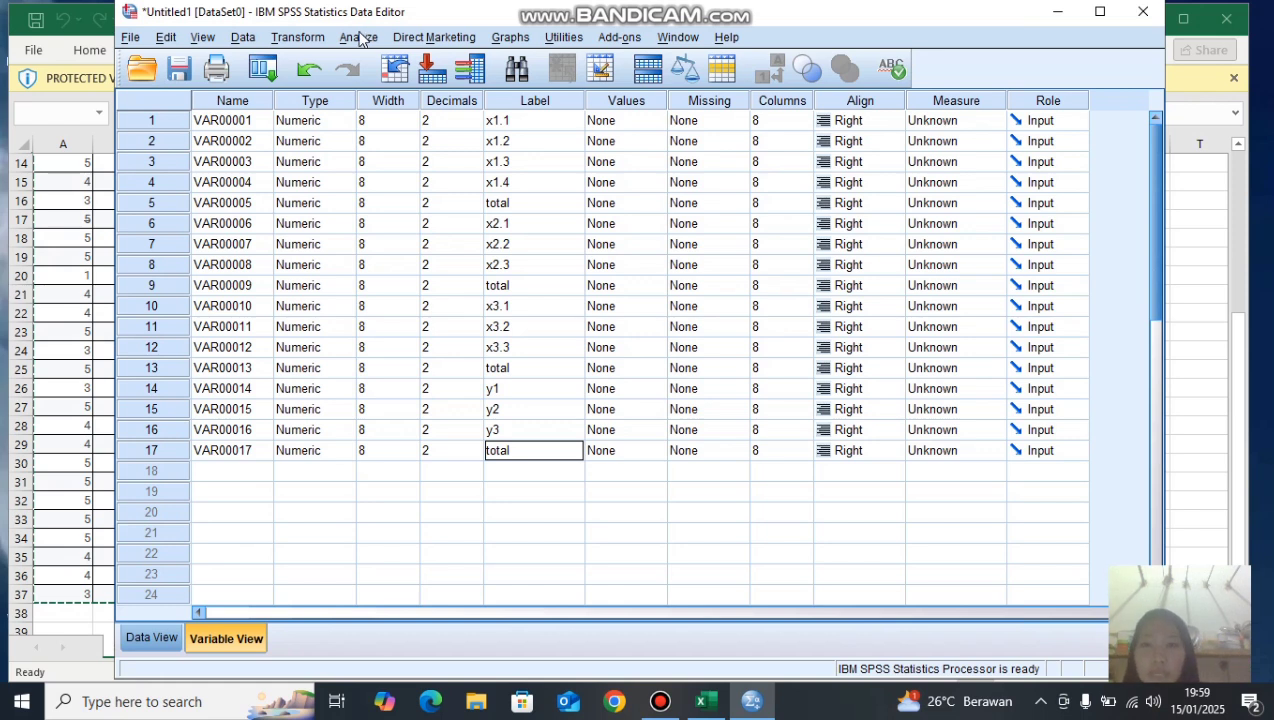
# - Run a two-tailed Pearson bivariate correlation on all variables from VAR00001 to VAR00017, including the totals
pyautogui.click(360, 38)
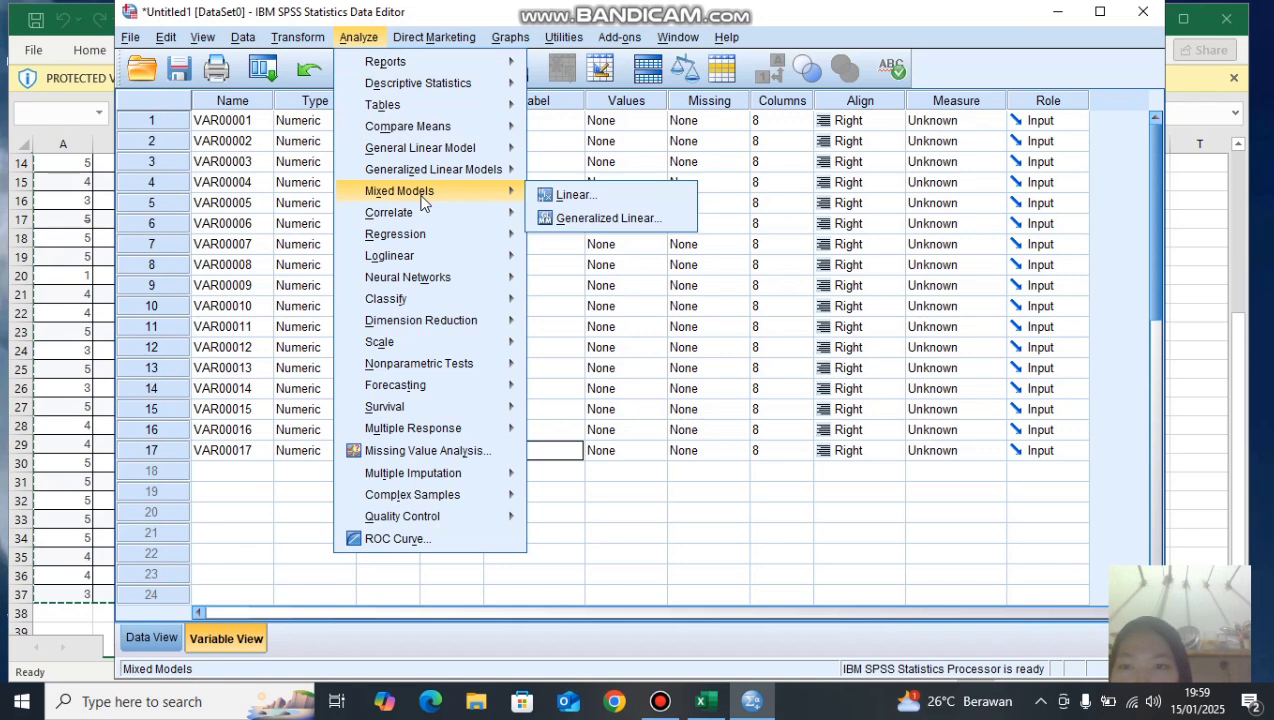
pyautogui.moveTo(422, 213)
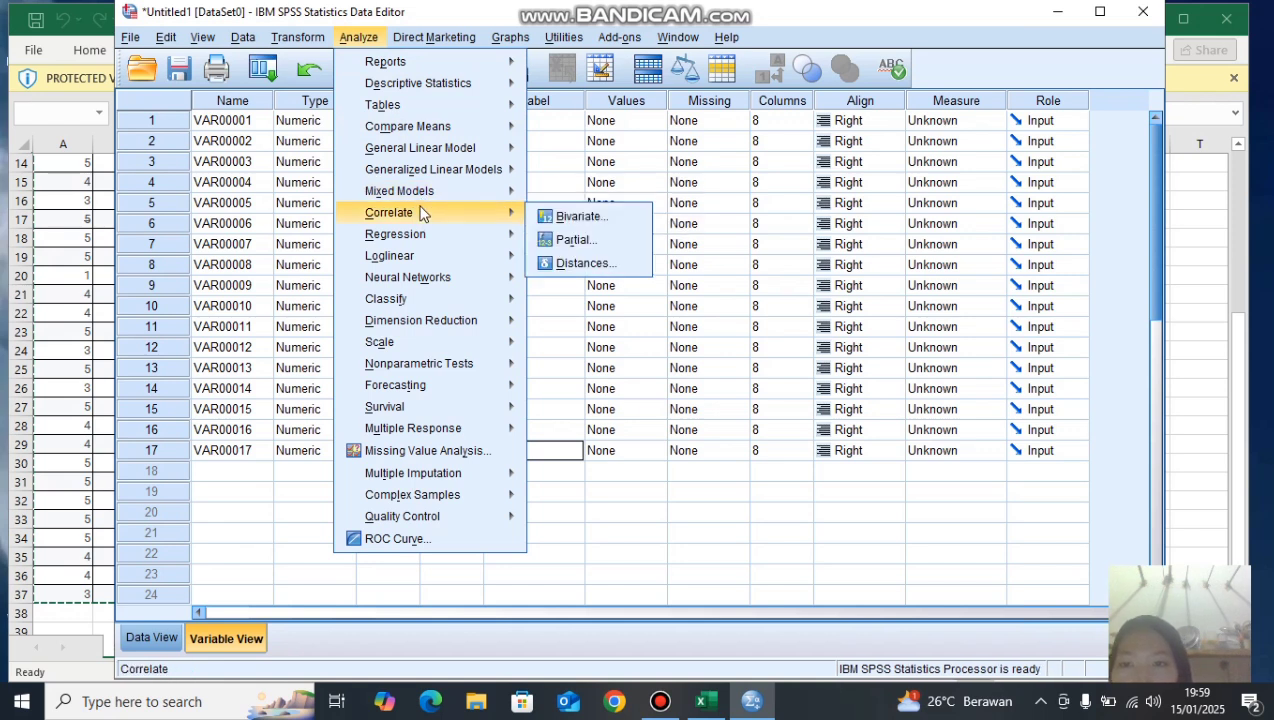
pyautogui.click(594, 216)
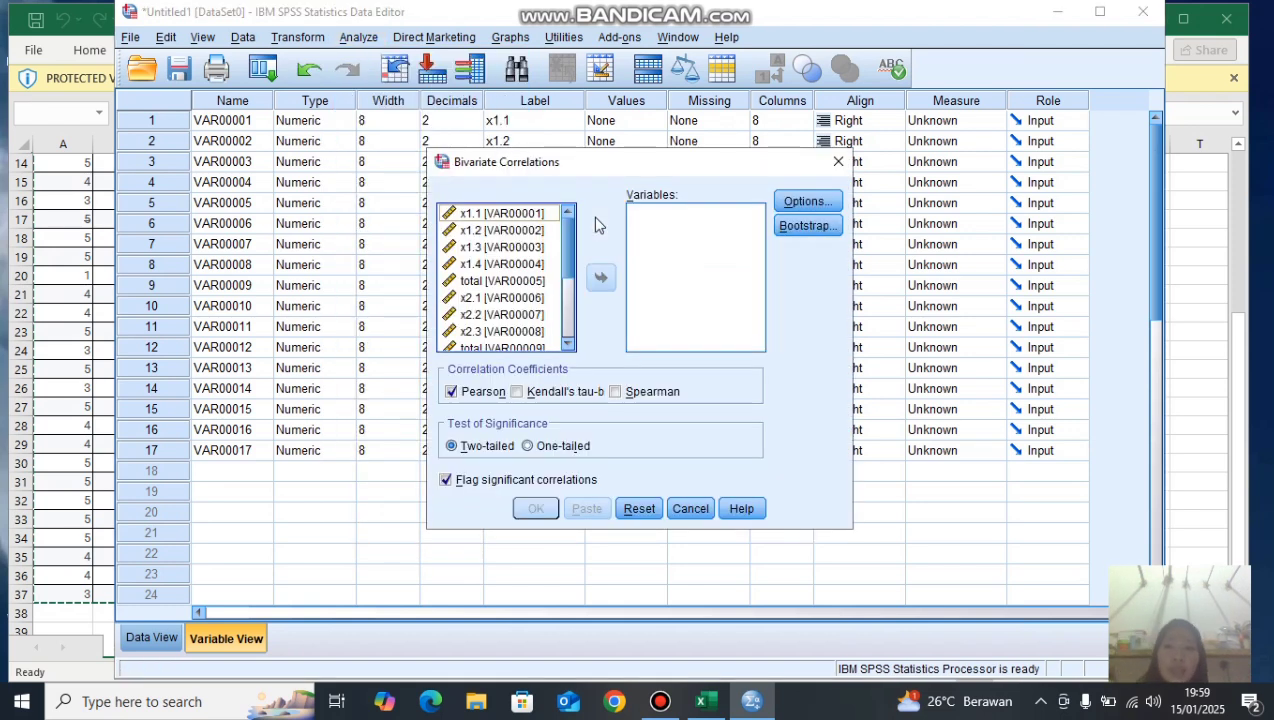
pyautogui.click(519, 218)
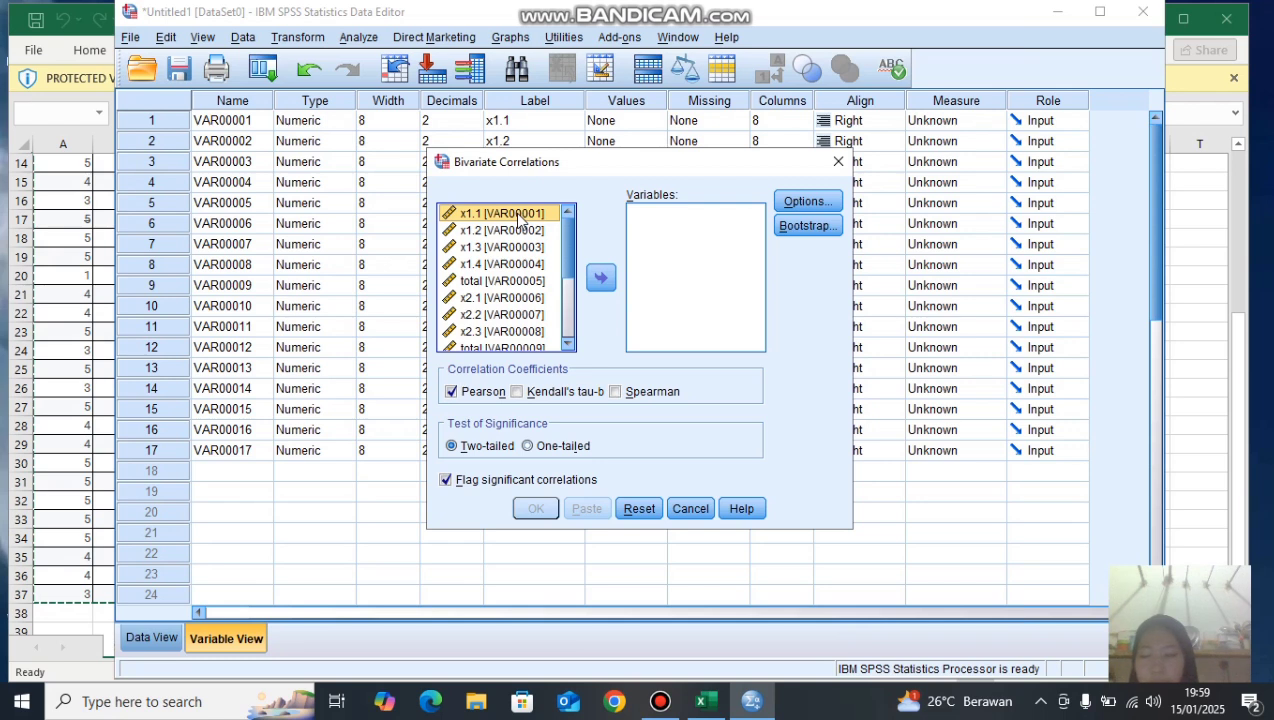
pyautogui.hotkey('shift', 'Down')
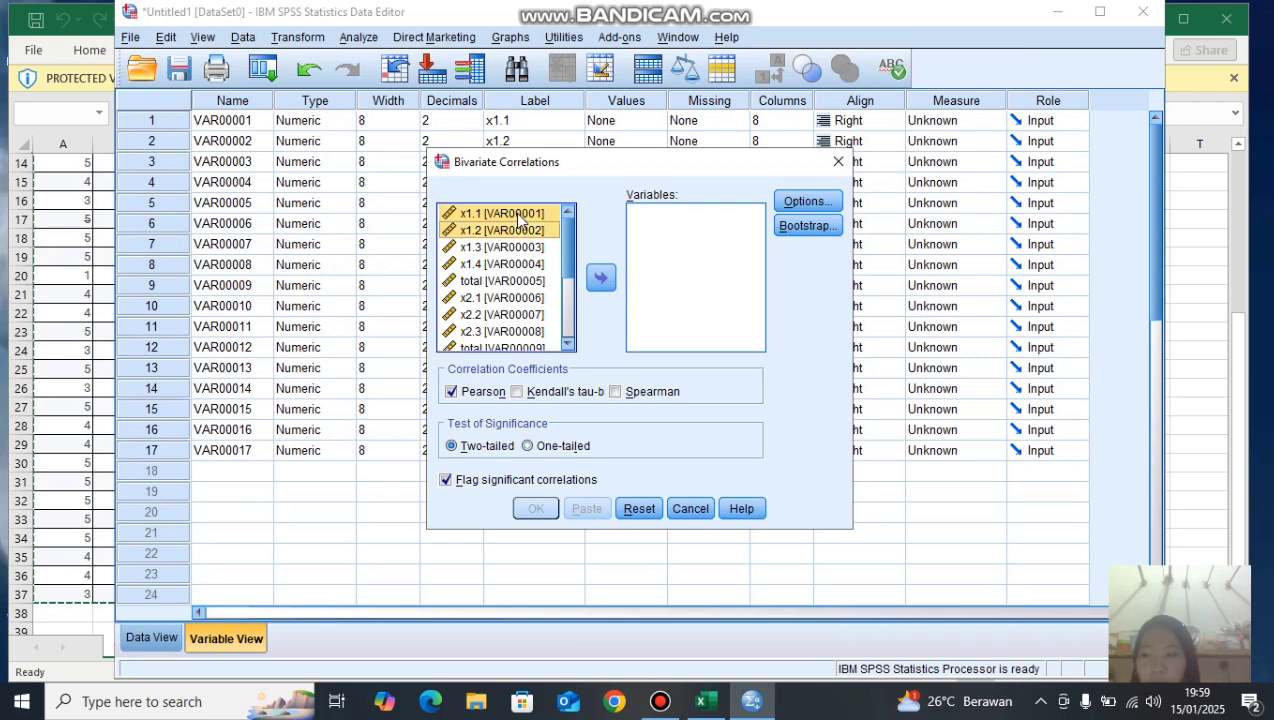
pyautogui.hotkey('shift', 'Down')
pyautogui.hotkey('shift', 'Down')
pyautogui.hotkey('shift', 'Down')
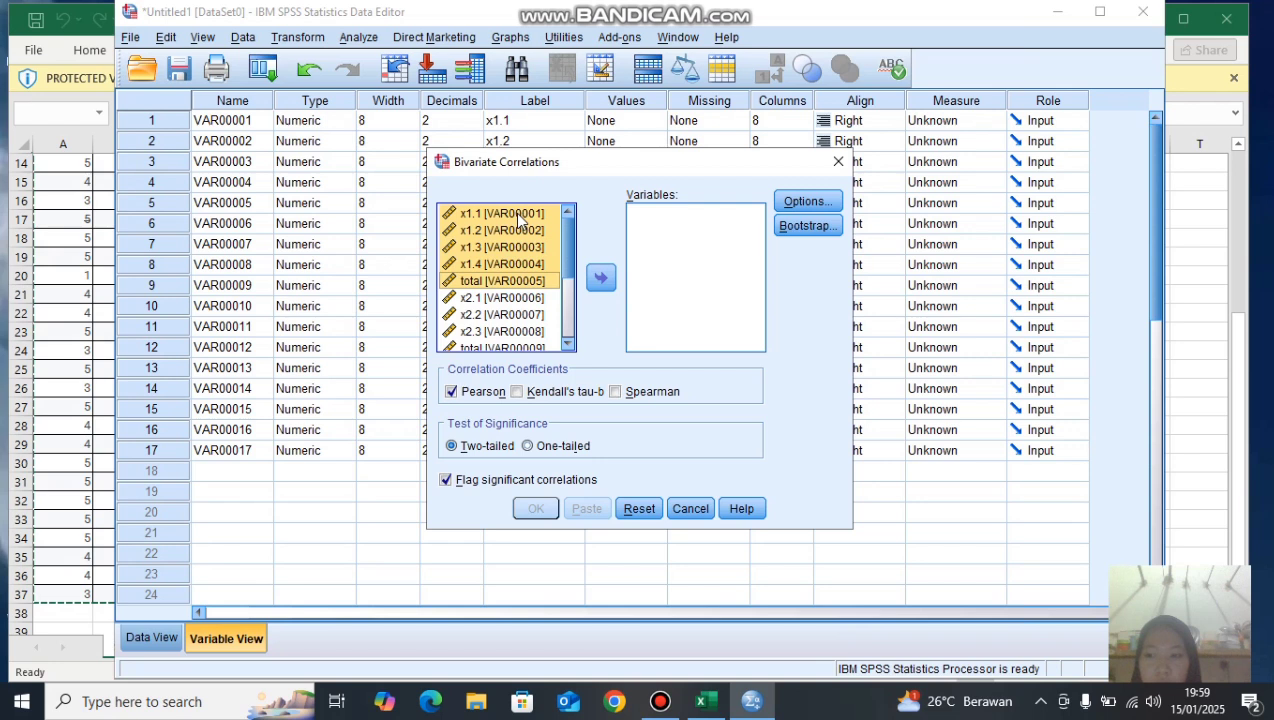
pyautogui.hotkey('shift', 'Down')
pyautogui.hotkey('shift', 'Down')
pyautogui.hotkey('shift', 'Down')
pyautogui.hotkey('shift', 'Down')
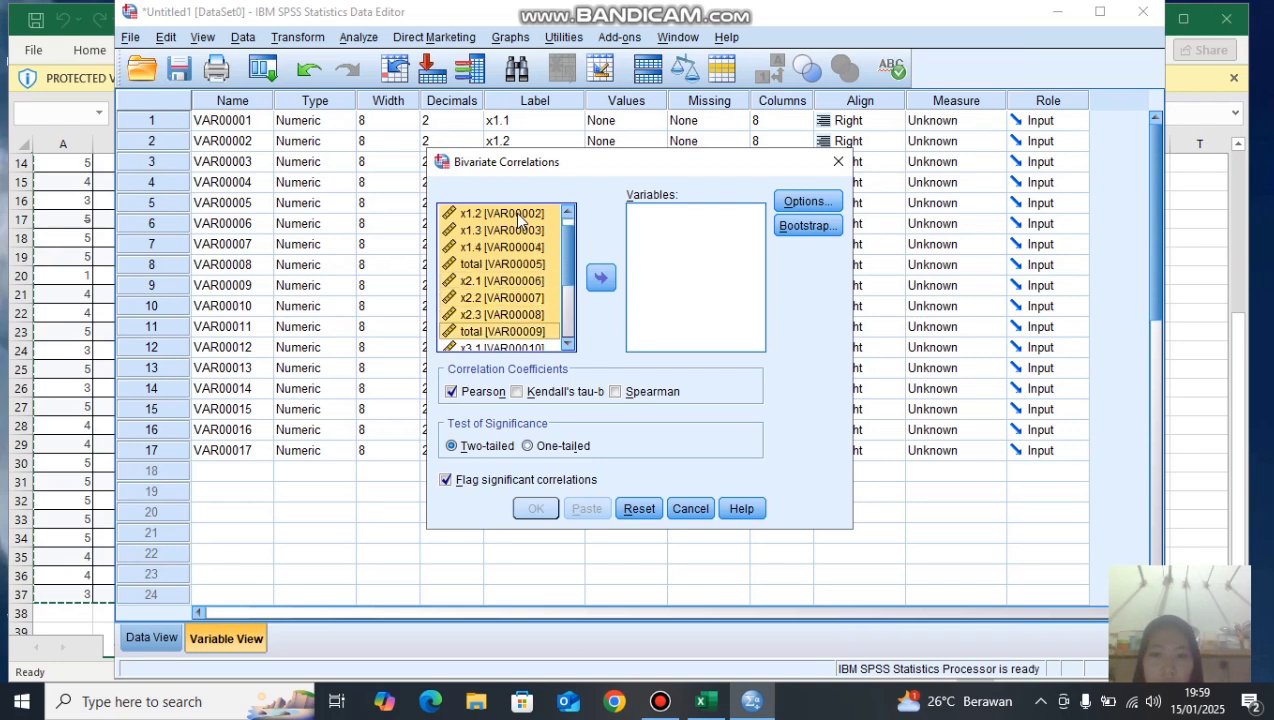
pyautogui.hotkey('shift', 'Down')
pyautogui.hotkey('shift', 'Down')
pyautogui.hotkey('shift', 'Down')
pyautogui.hotkey('shift', 'Down')
pyautogui.hotkey('shift', 'Down')
pyautogui.hotkey('shift', 'Down')
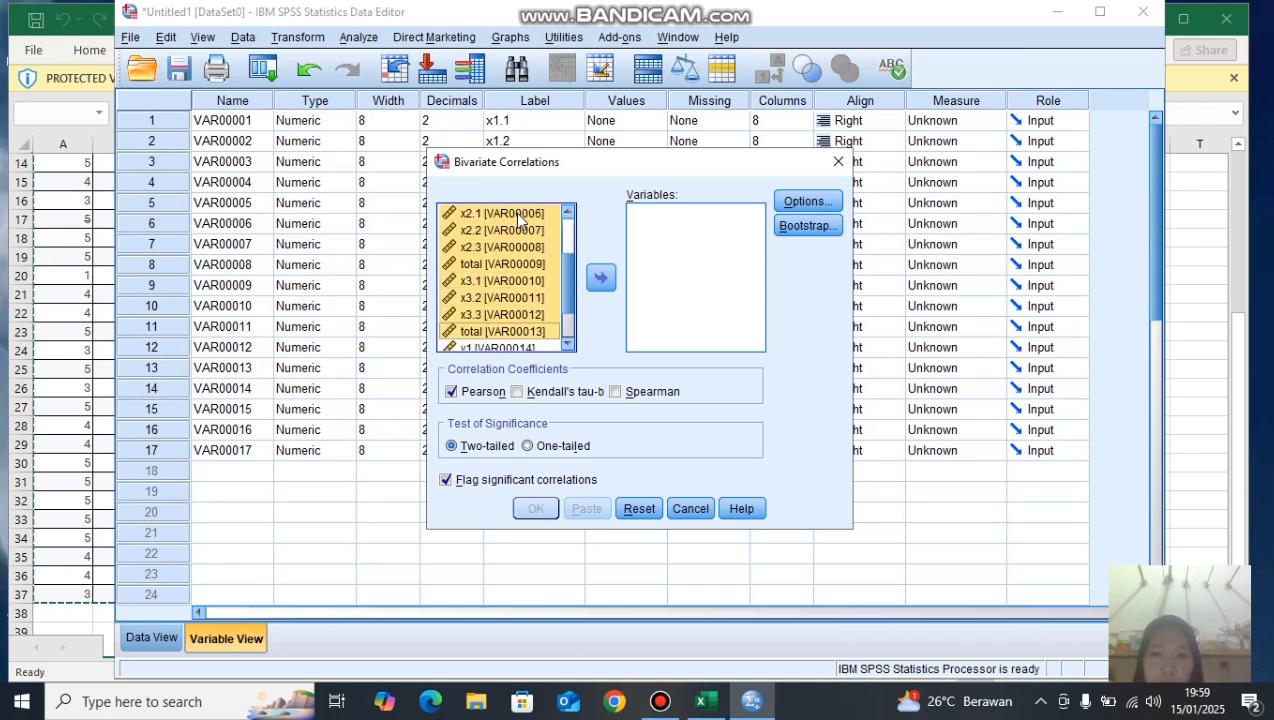
pyautogui.hotkey('shift', 'Down')
pyautogui.hotkey('shift', 'Down')
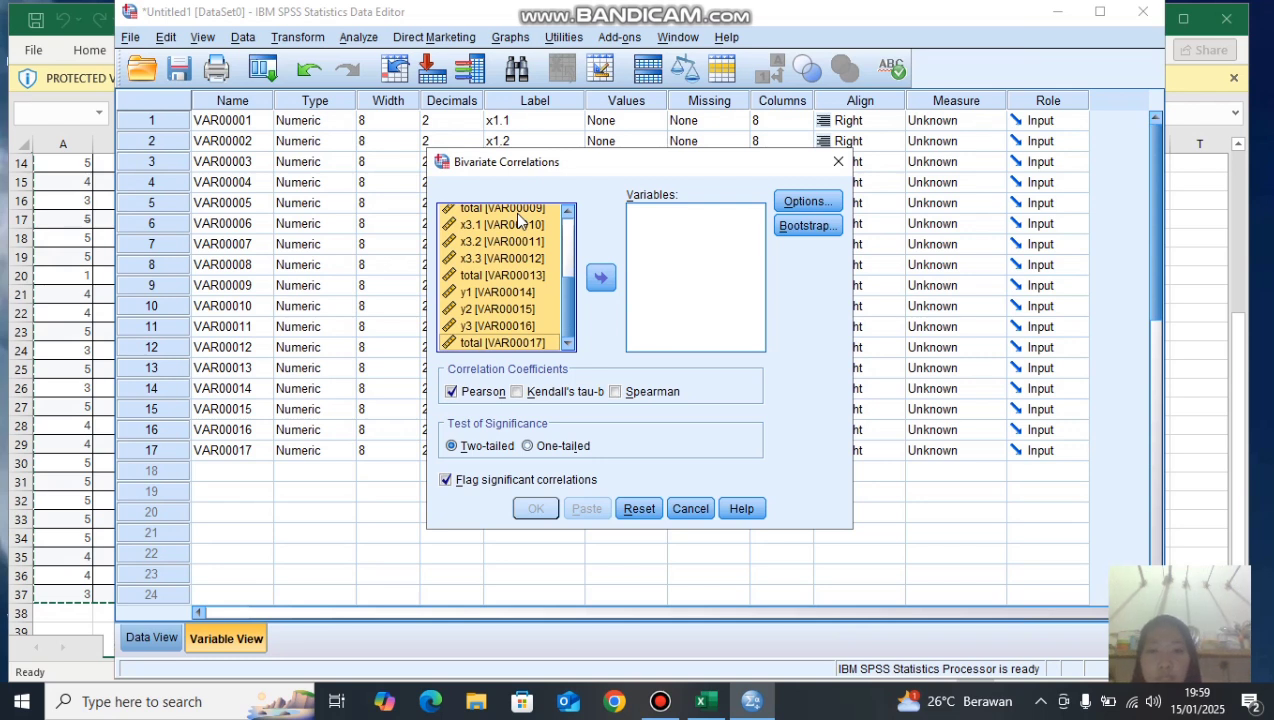
pyautogui.click(601, 277)
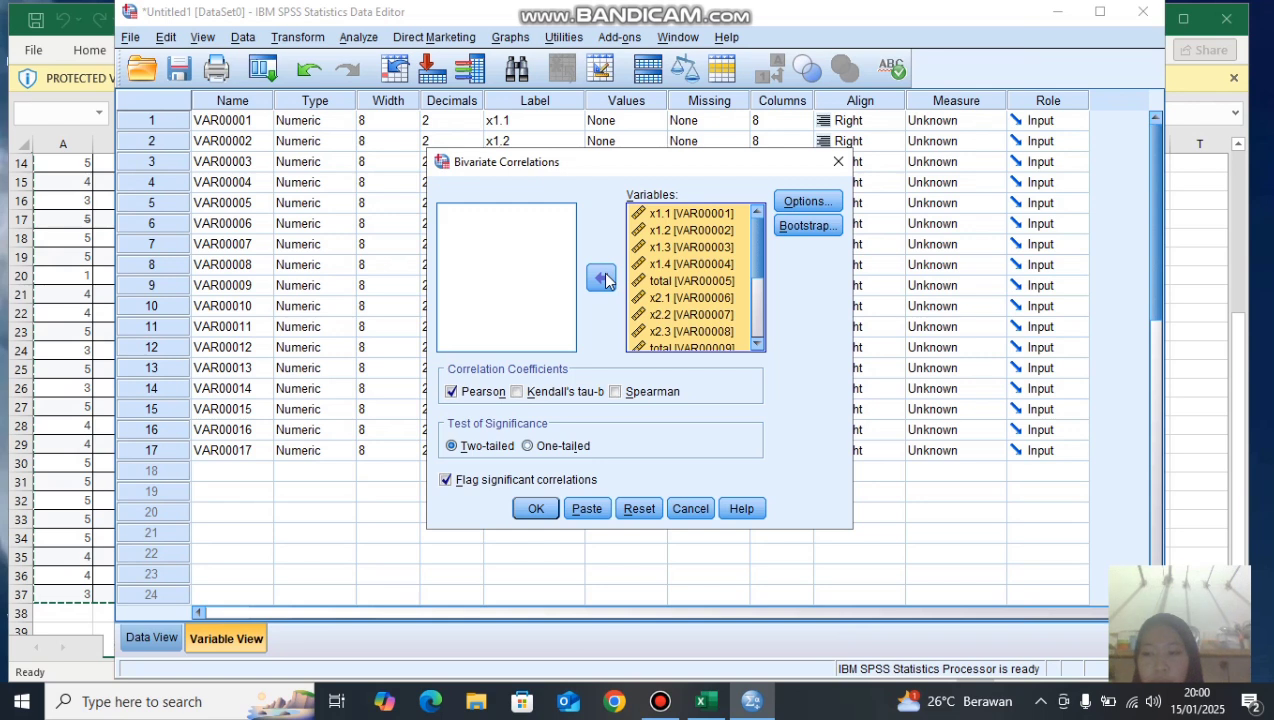
pyautogui.click(537, 510)
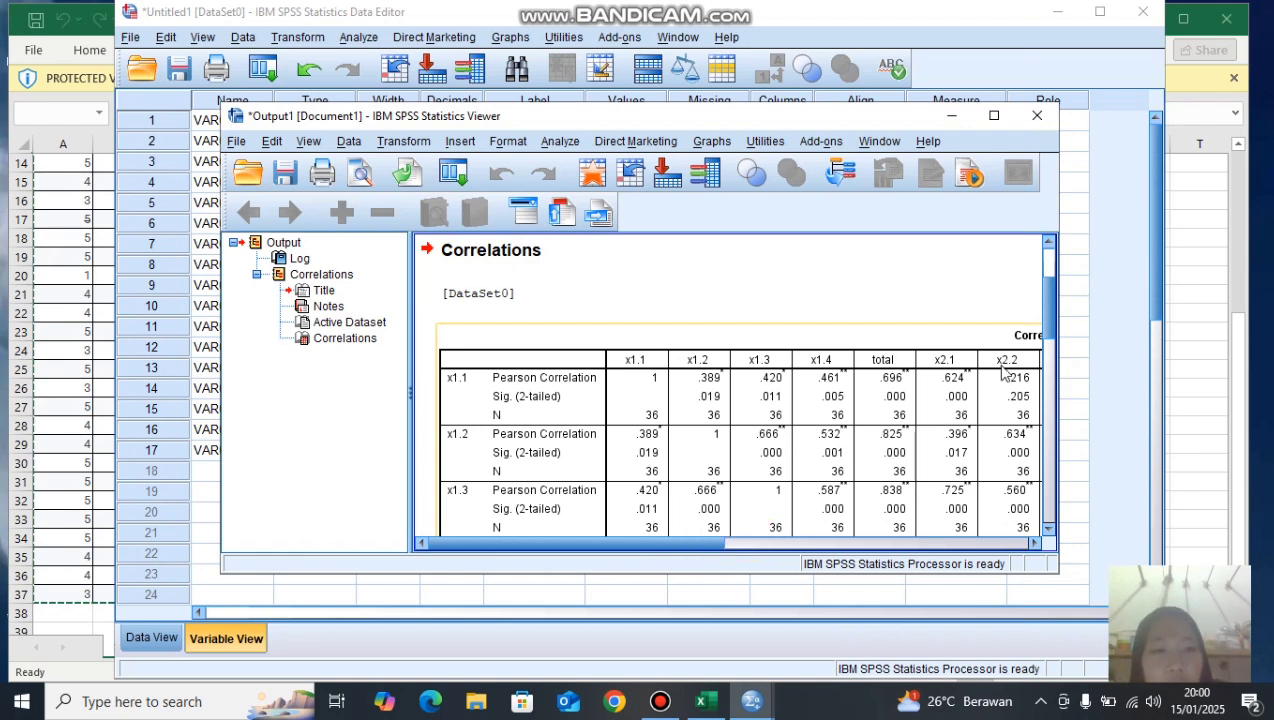
pyautogui.moveTo(1044, 329)
pyautogui.mouseDown()
pyautogui.moveTo(1046, 362)
pyautogui.moveTo(1048, 313)
pyautogui.mouseUp()
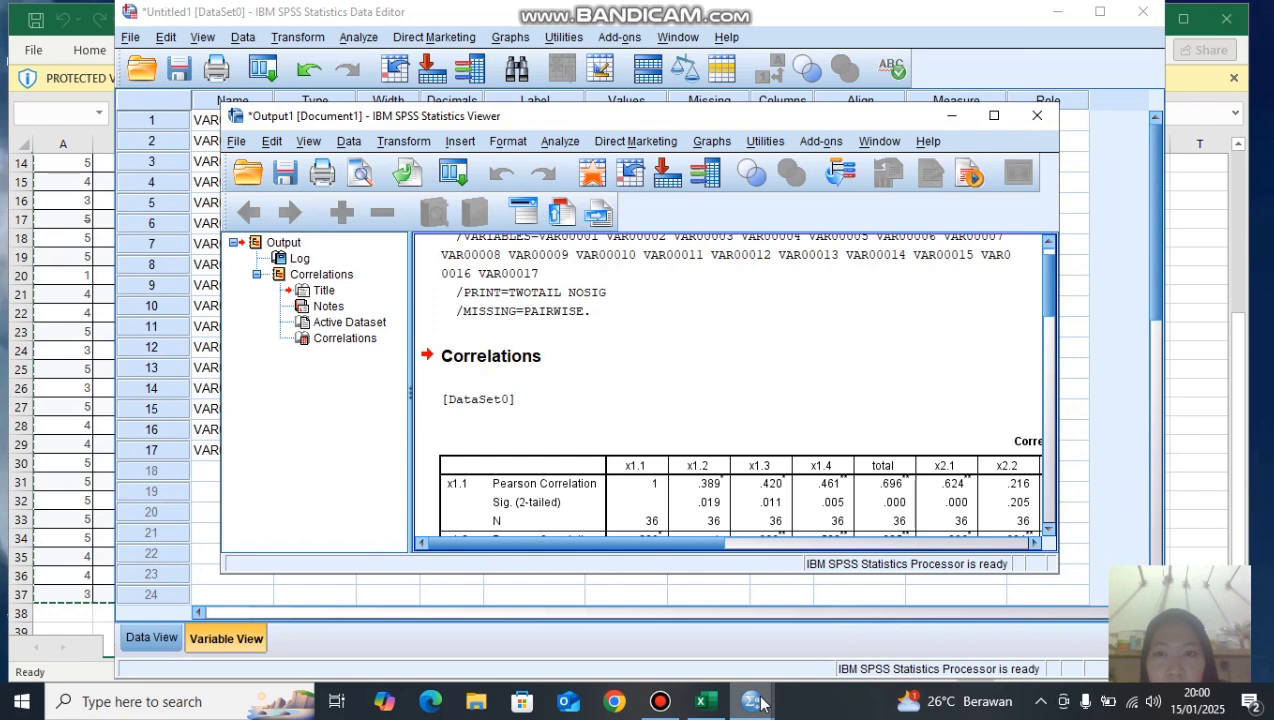
# - Return to the data editor and set up a Reliability Analysis with x1.1, x1.2, x1.3 and x1.4 as items
pyautogui.moveTo(760, 703)
pyautogui.click(708, 647)
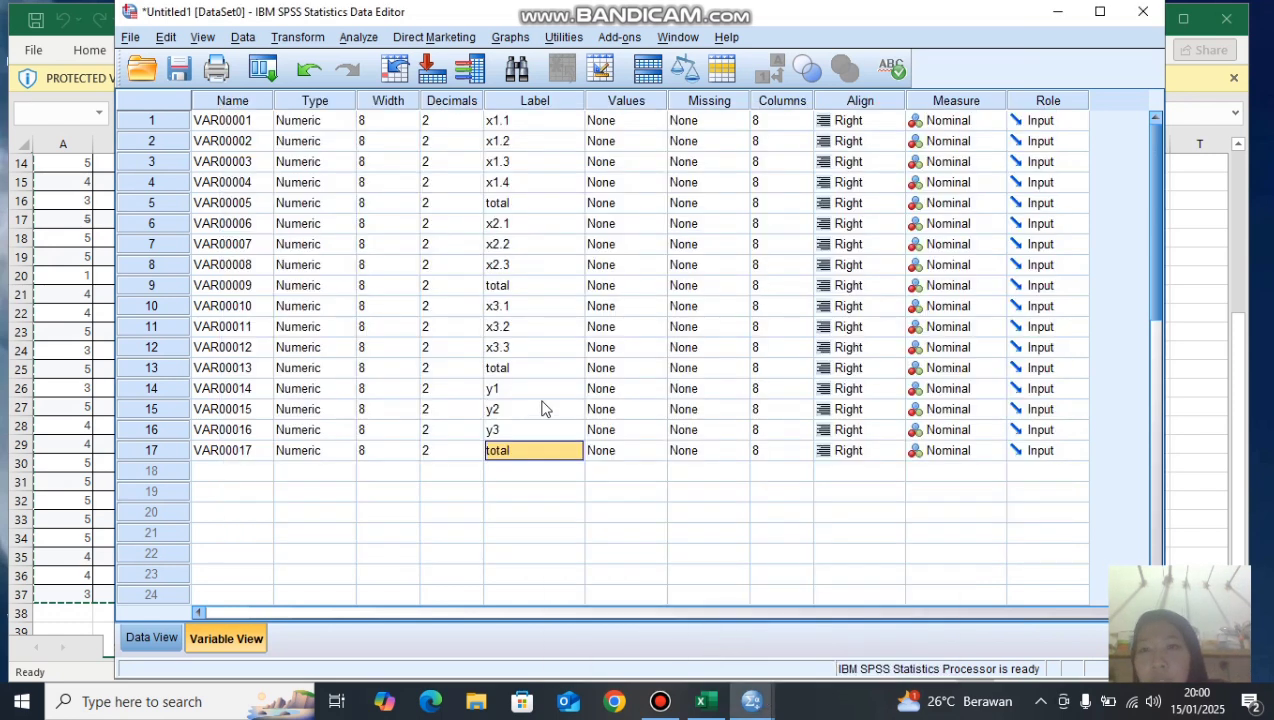
pyautogui.click(361, 38)
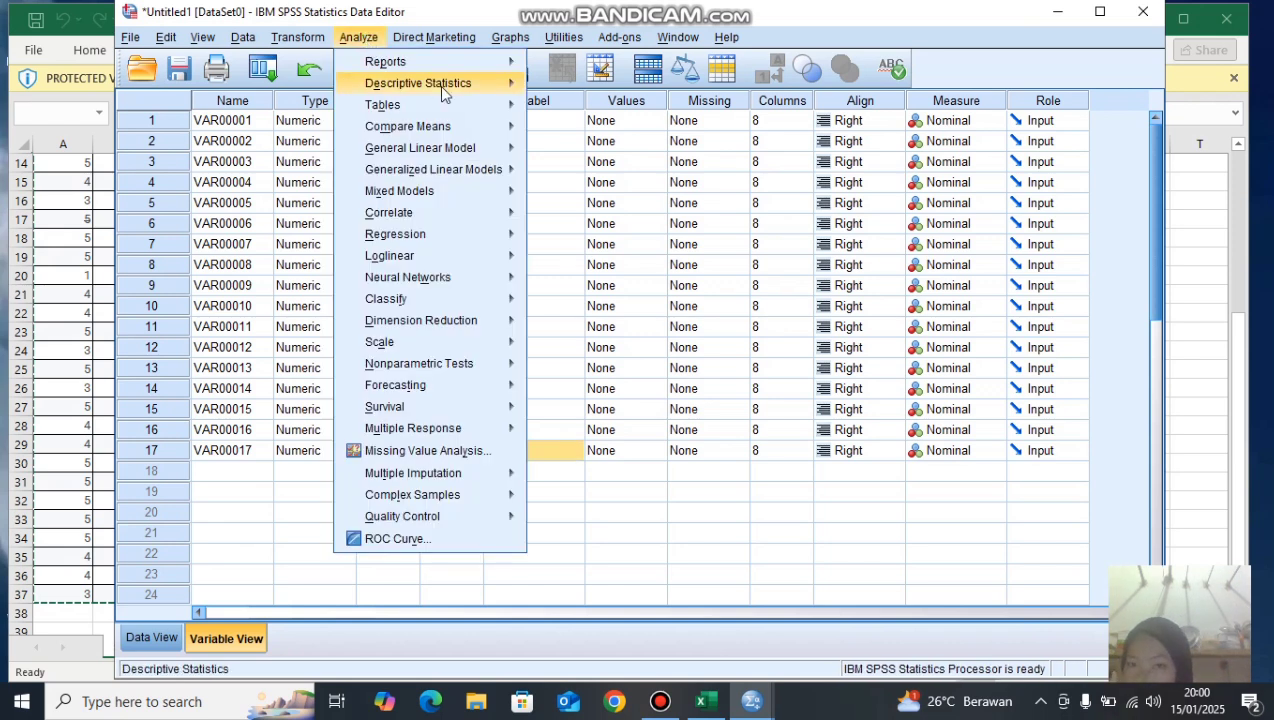
pyautogui.moveTo(424, 218)
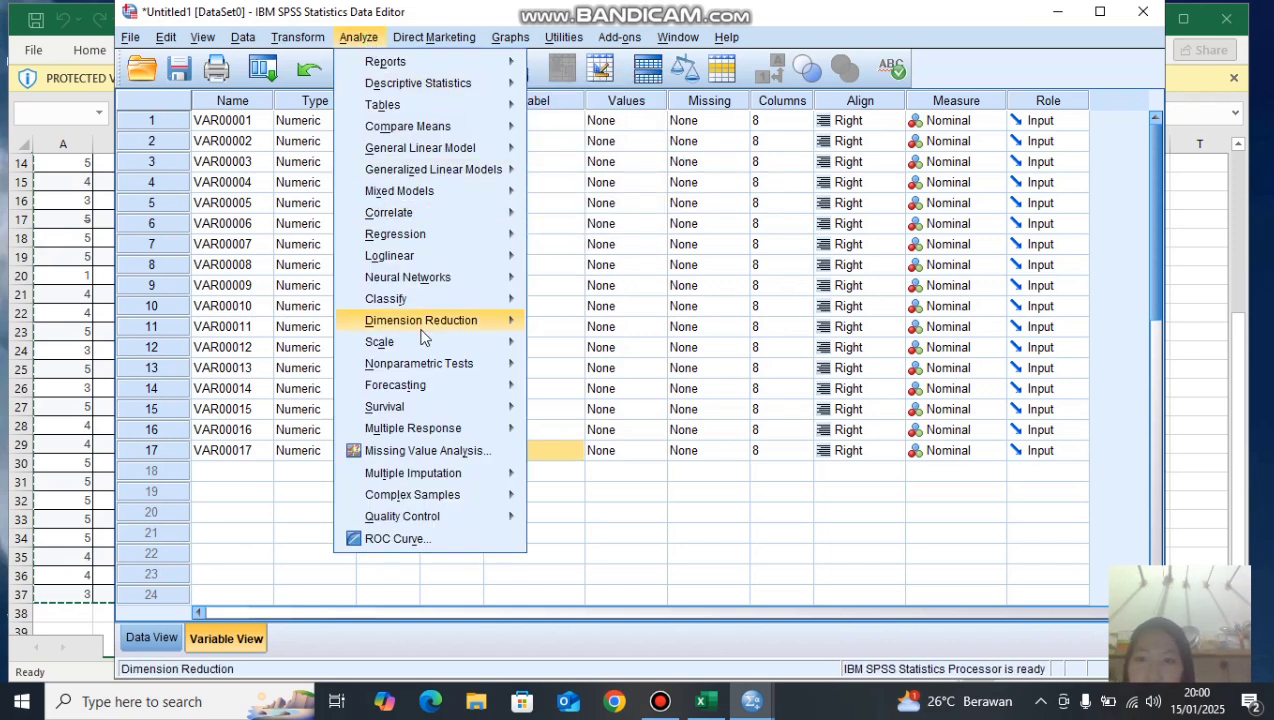
pyautogui.moveTo(406, 340)
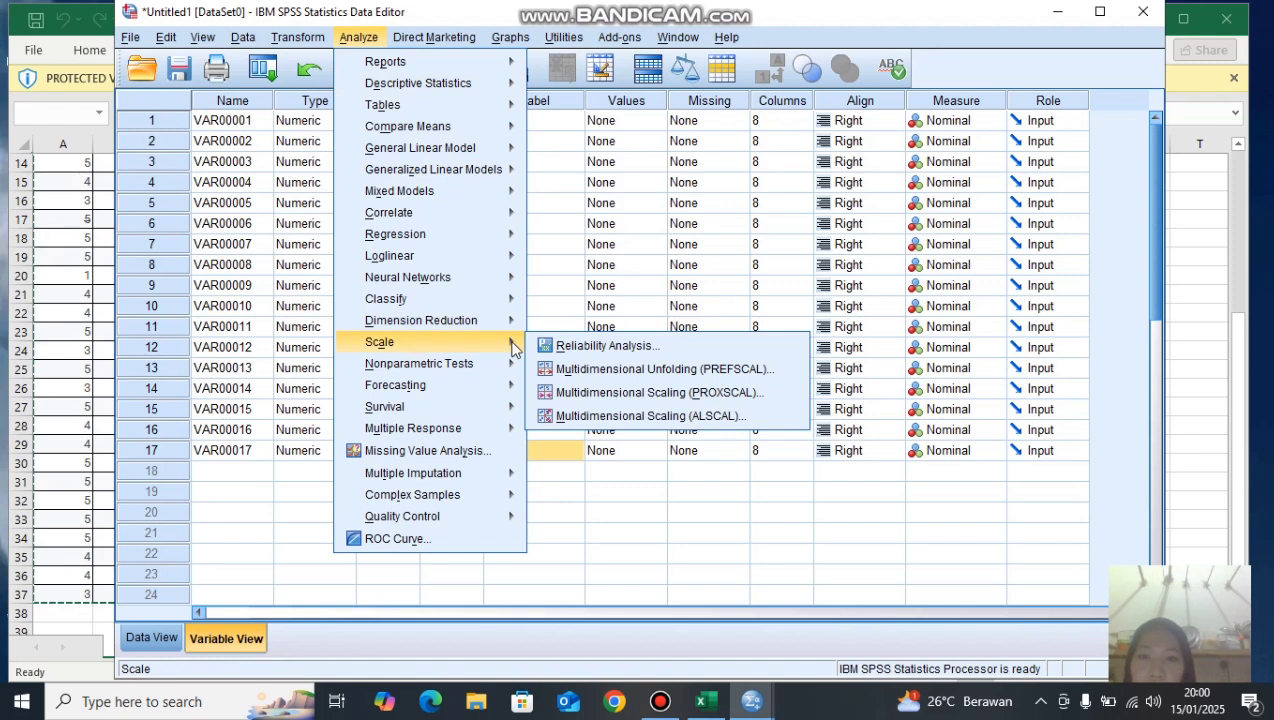
pyautogui.click(590, 347)
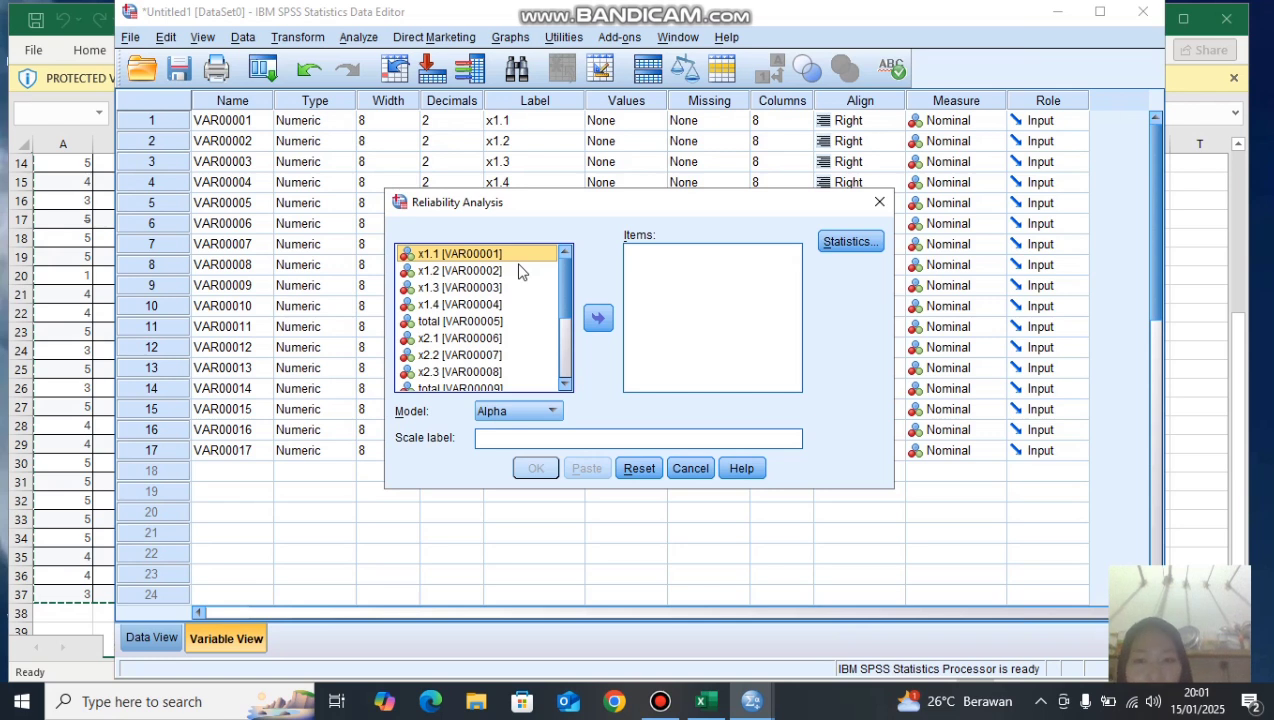
pyautogui.hotkey('shift', 'Down')
pyautogui.hotkey('shift', 'Down')
pyautogui.hotkey('shift', 'Down')
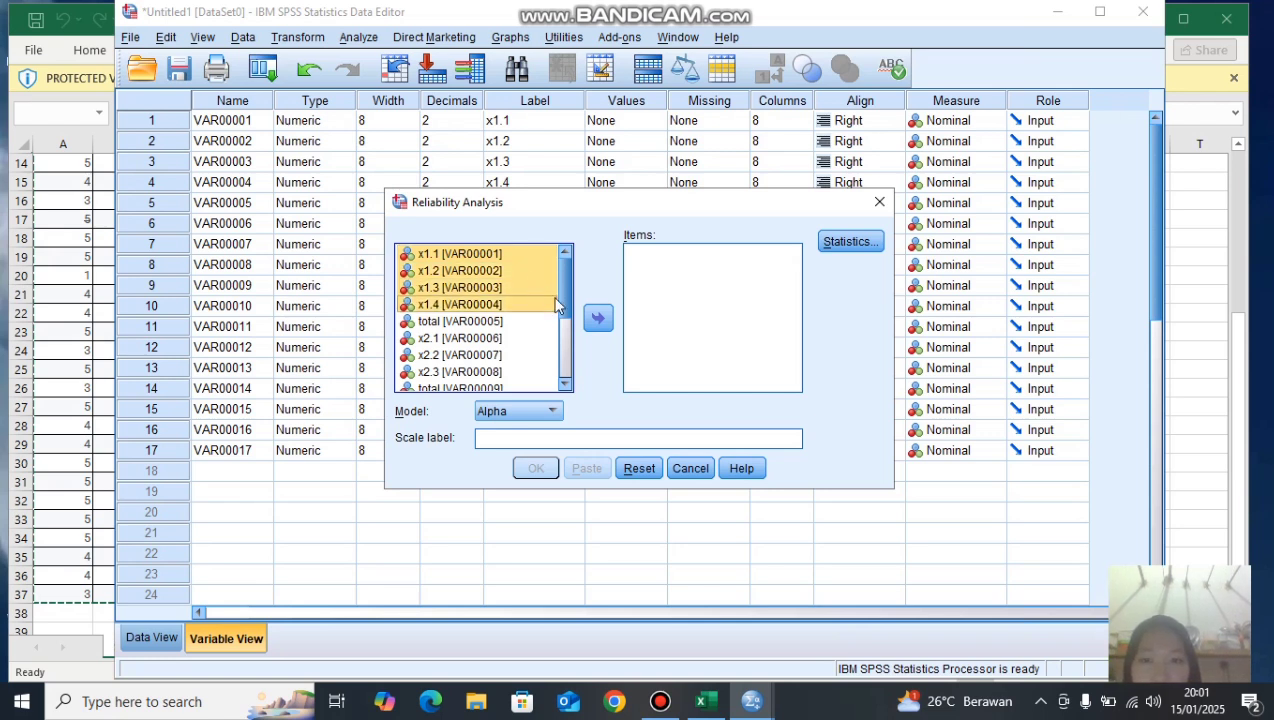
pyautogui.click(595, 319)
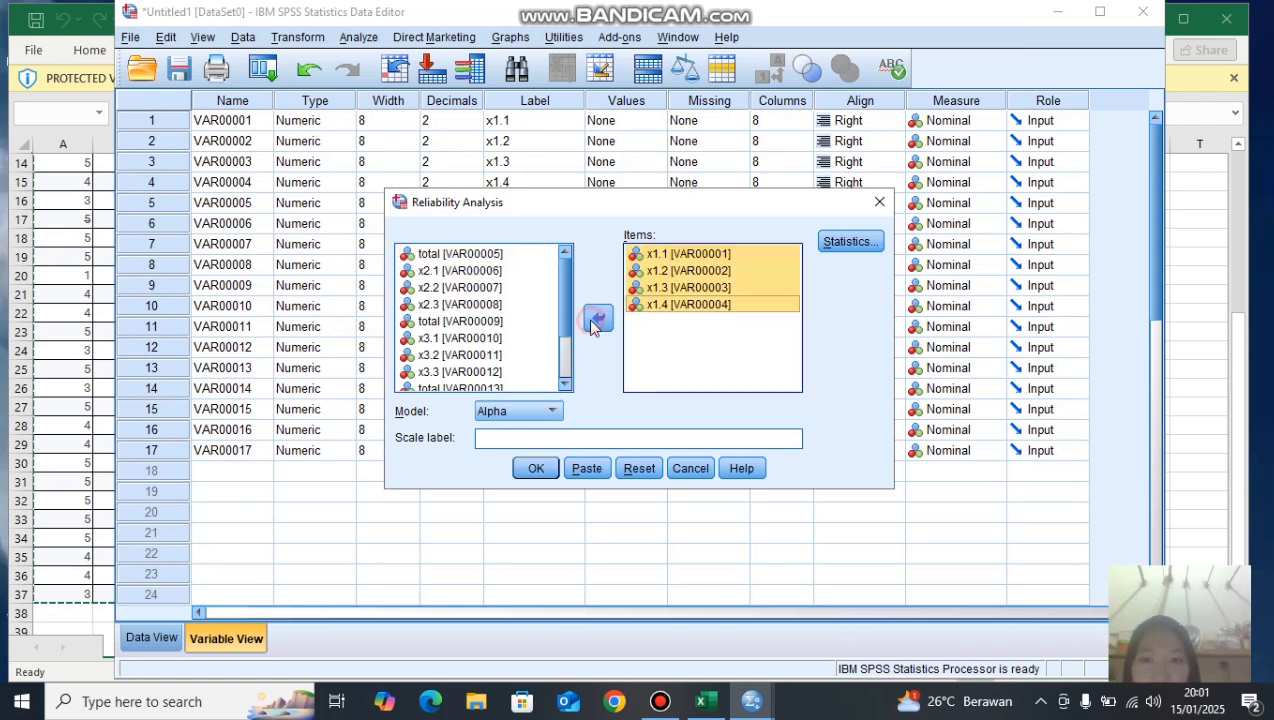
# - Add x2.1, x2.2 and x2.3 to the reliability analysis items, leaving out the totals
pyautogui.click(486, 256)
pyautogui.click(491, 272)
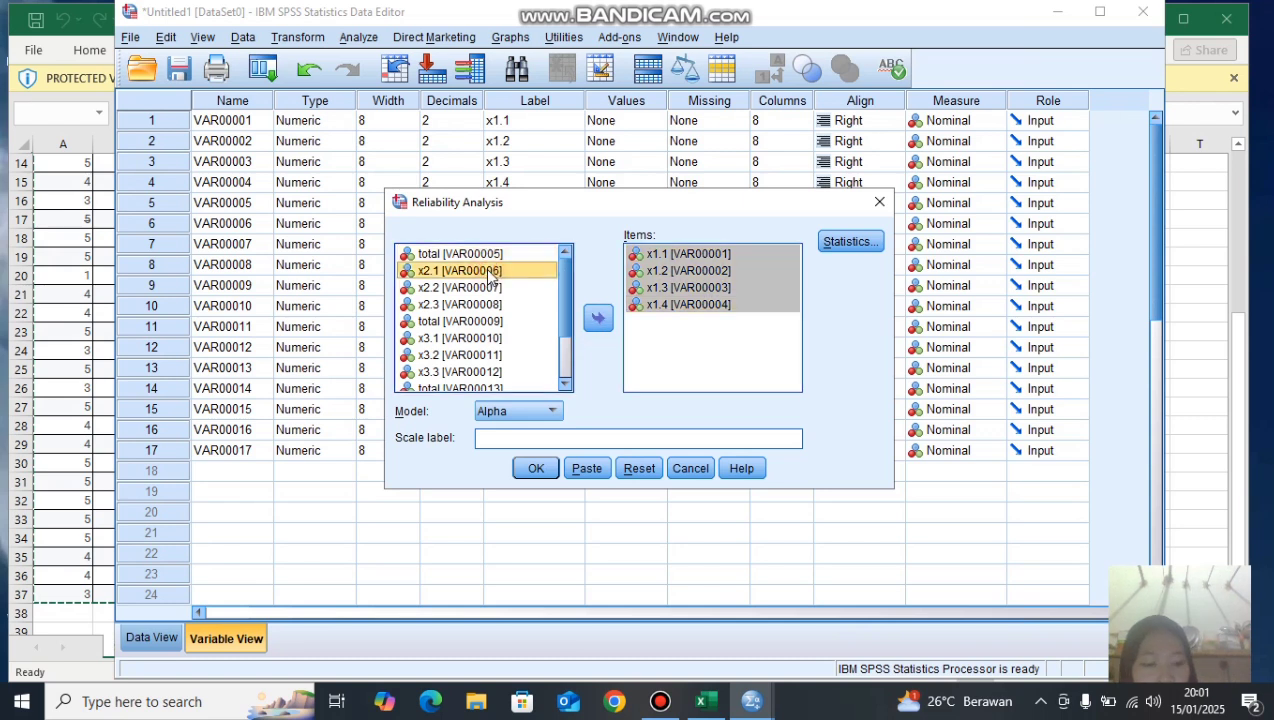
pyautogui.hotkey('shift', 'Down')
pyautogui.hotkey('shift', 'Down')
pyautogui.hotkey('shift', 'Down')
pyautogui.hotkey('shift', 'Up')
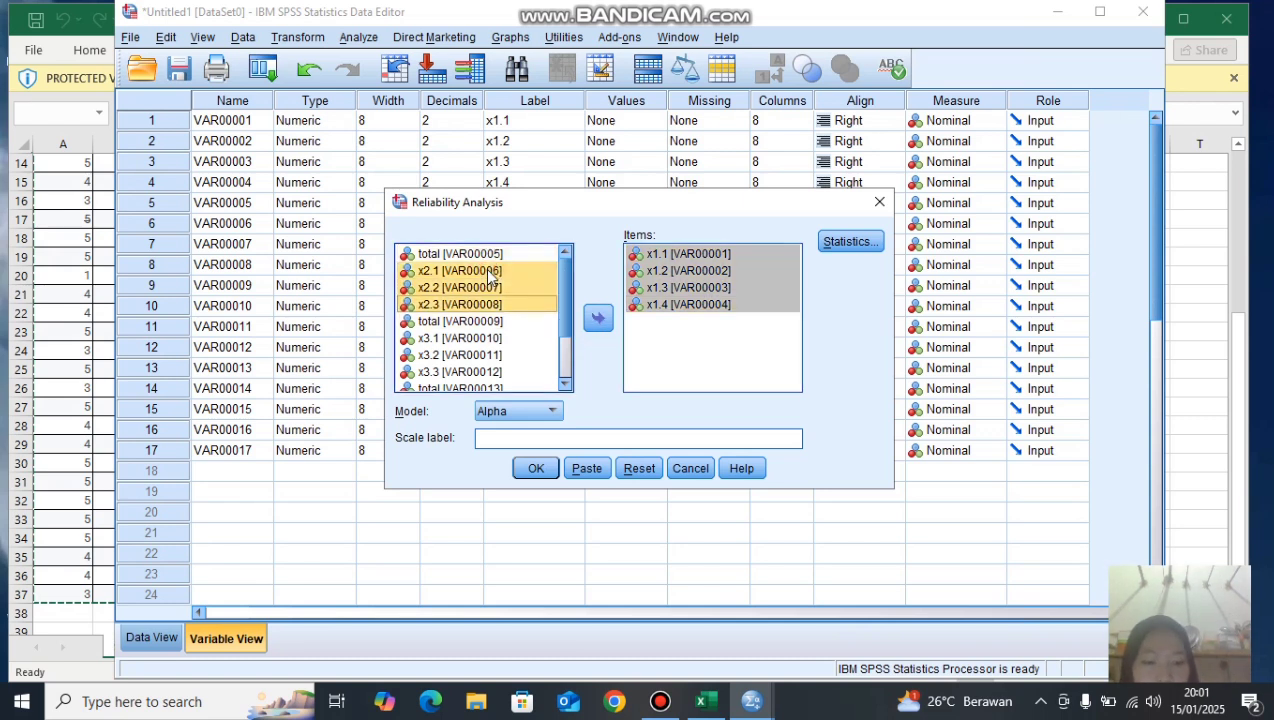
pyautogui.click(592, 318)
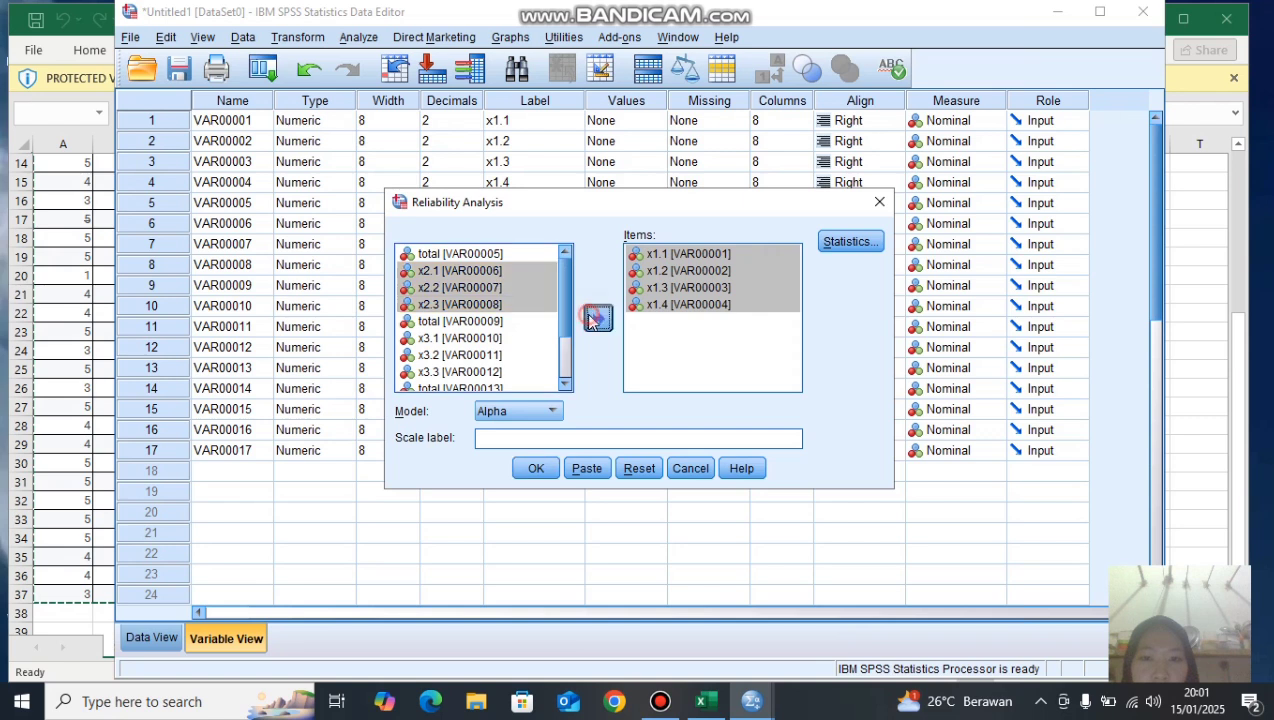
# - Add x3.1, x3.2 and x3.3 to the reliability analysis items
pyautogui.click(490, 288)
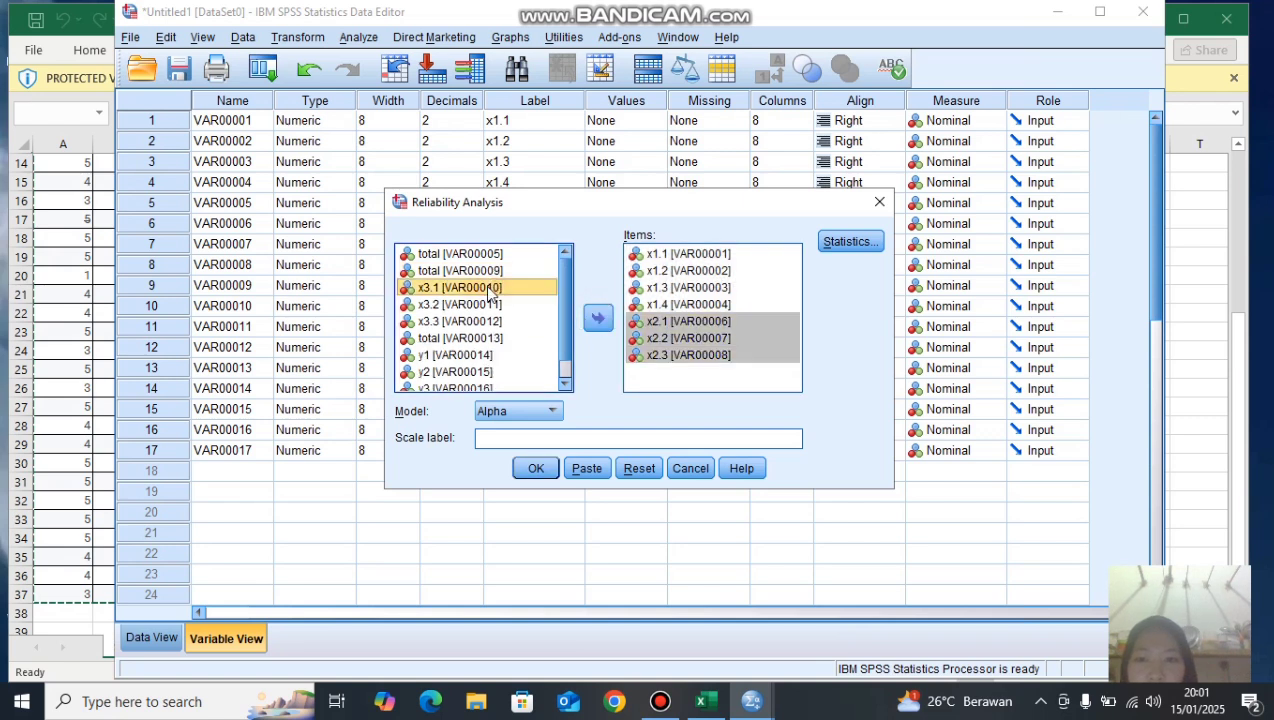
pyautogui.hotkey('shift', 'Down')
pyautogui.hotkey('shift', 'Down')
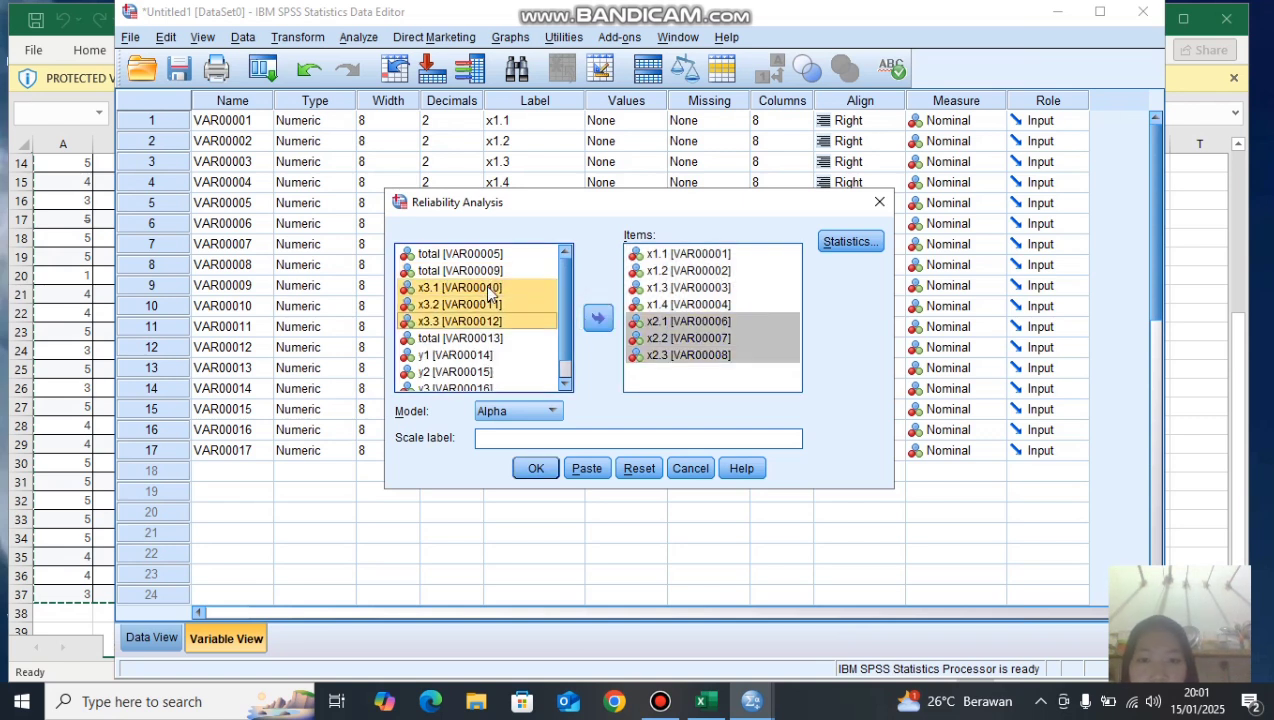
pyautogui.click(592, 316)
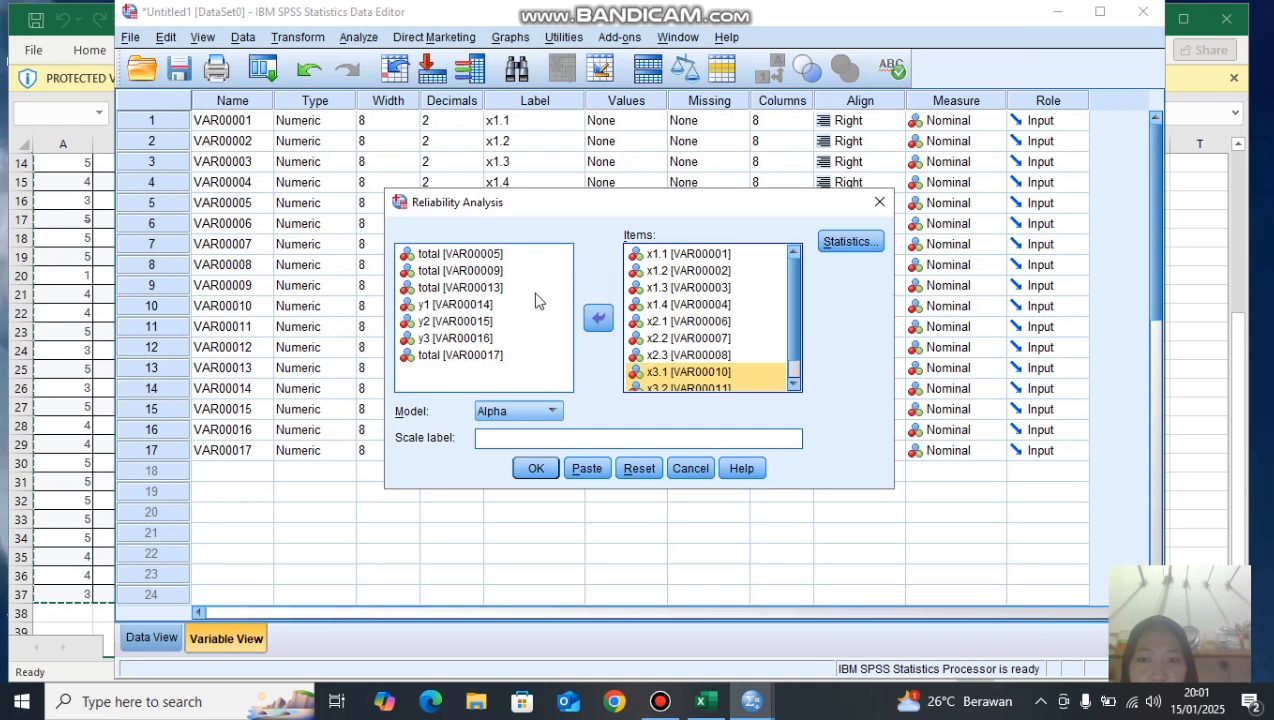
# - Add y1, y2 and y3 to the items, leaving out the totals, and run the reliability analysis with the Alpha model
pyautogui.click(488, 306)
pyautogui.hotkey('shift', 'Down')
pyautogui.hotkey('shift', 'Down')
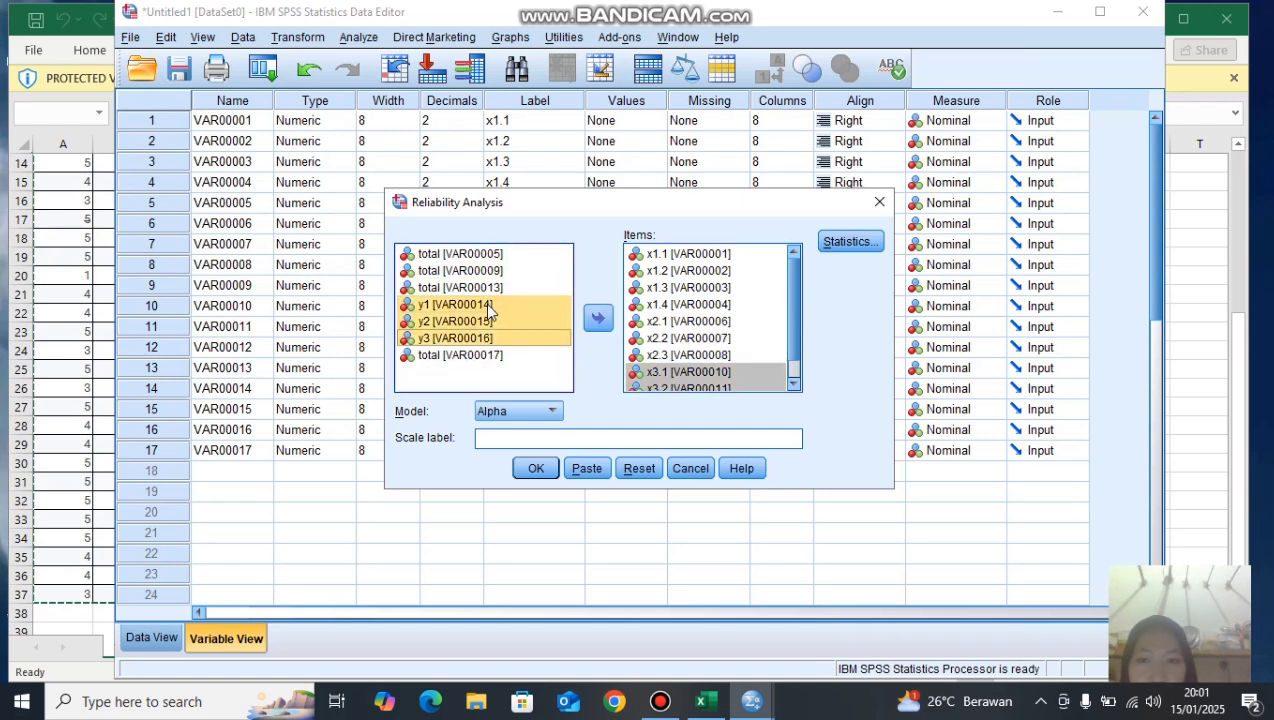
pyautogui.click(600, 318)
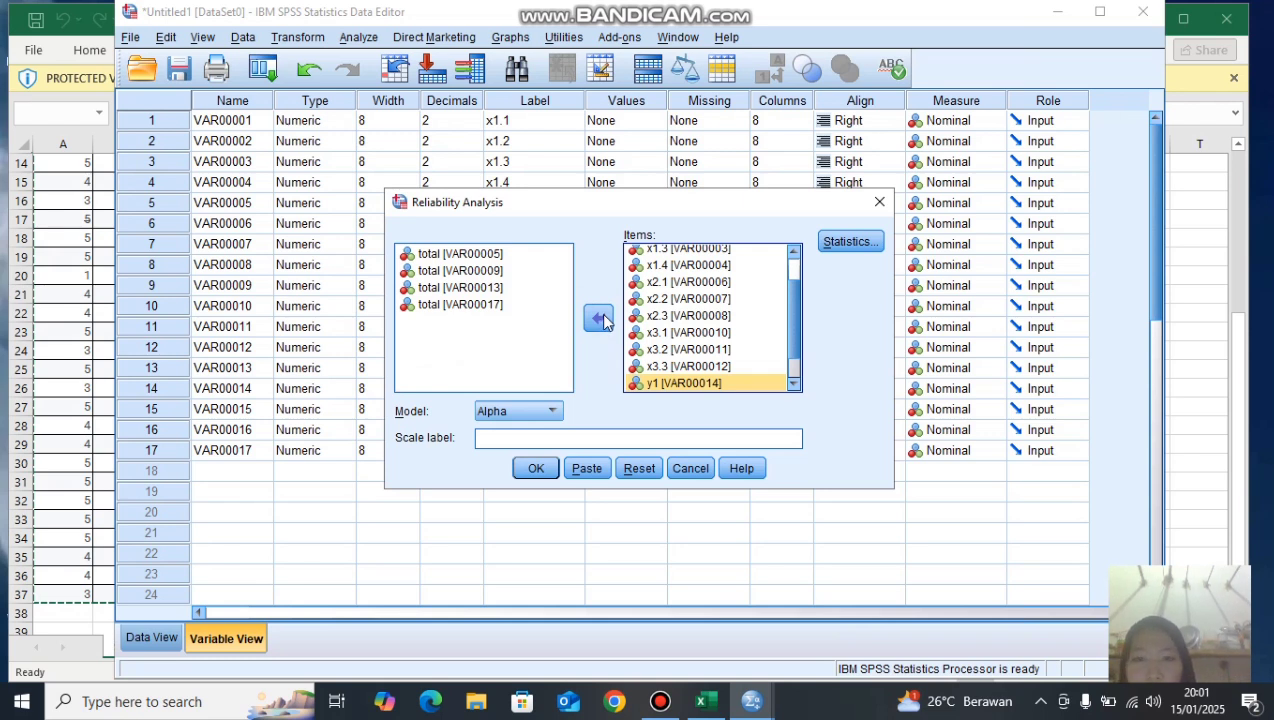
pyautogui.click(535, 470)
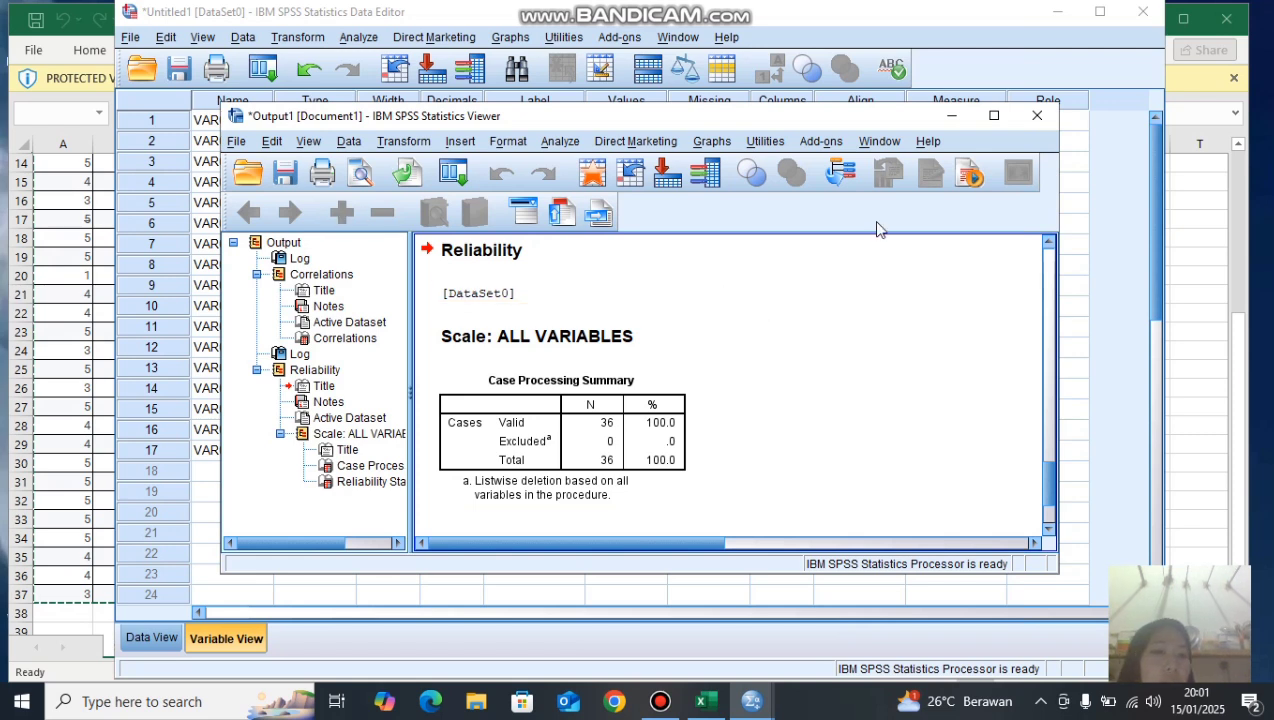
# - Close the output viewer, saving its contents in Documents as "Output instrumen" and replacing the existing file
pyautogui.click(1034, 118)
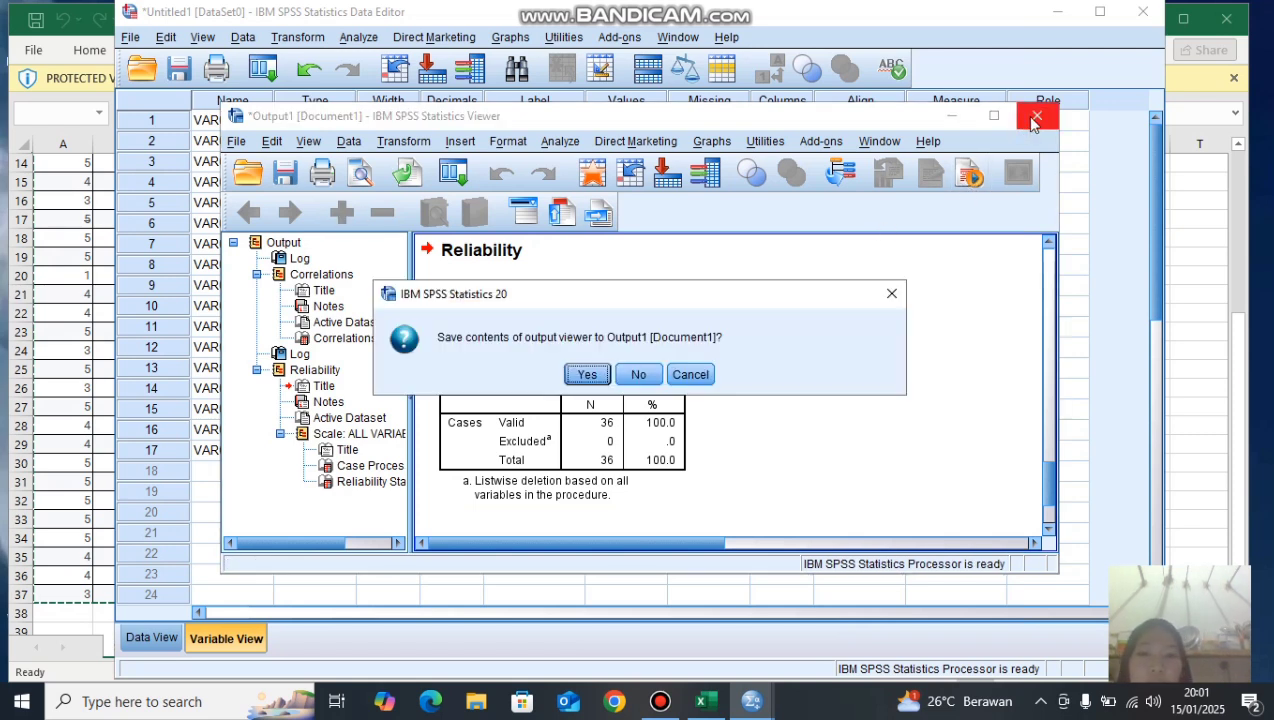
pyautogui.click(589, 377)
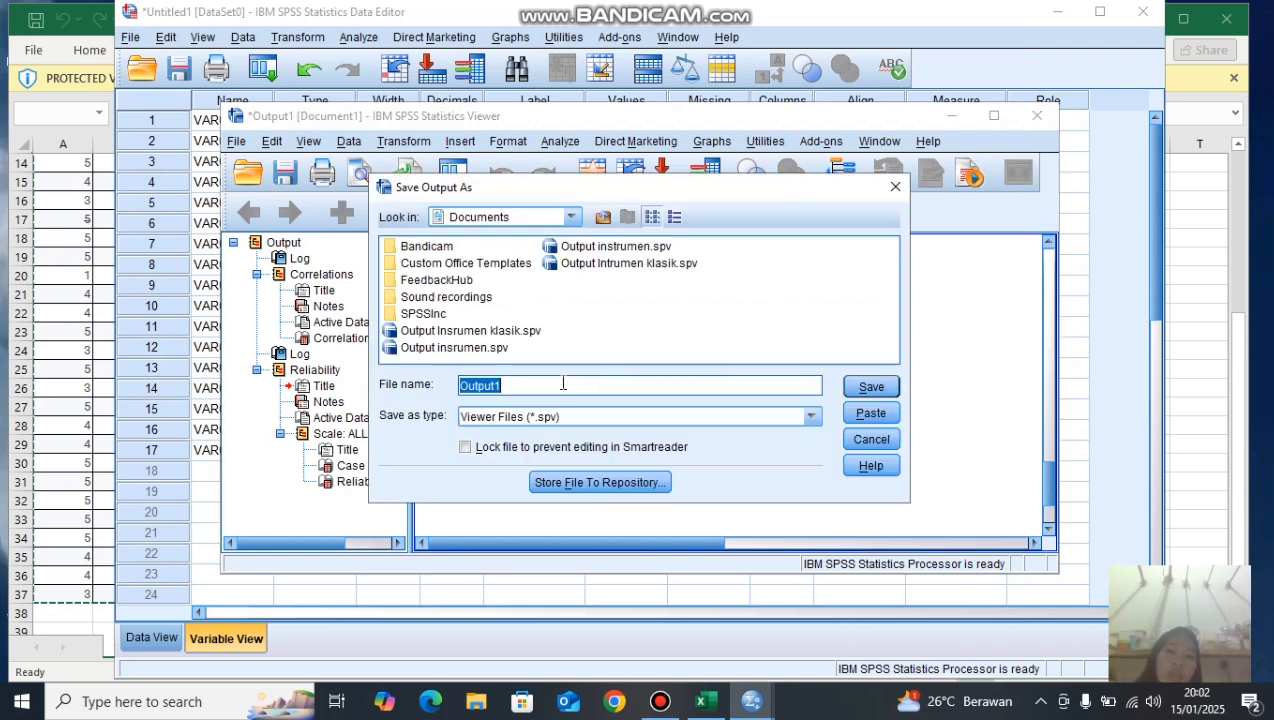
pyautogui.click(532, 384)
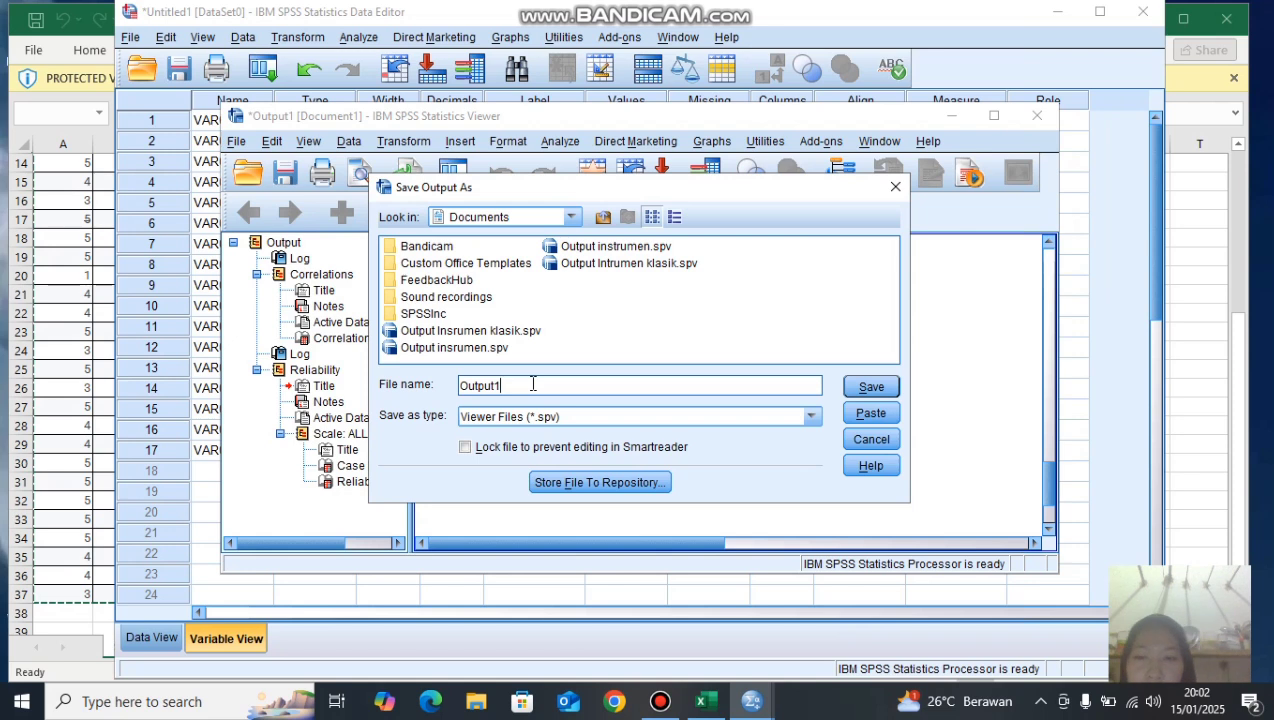
pyautogui.press('BackSpace')
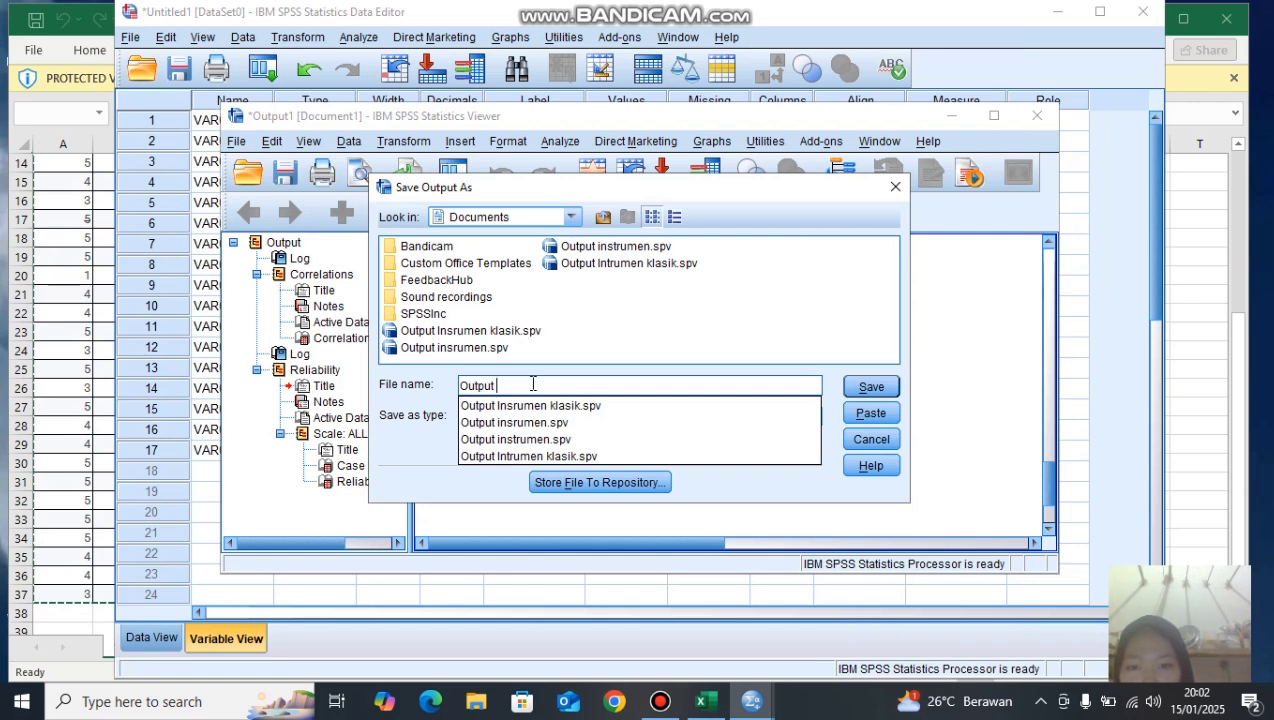
pyautogui.write('ns')
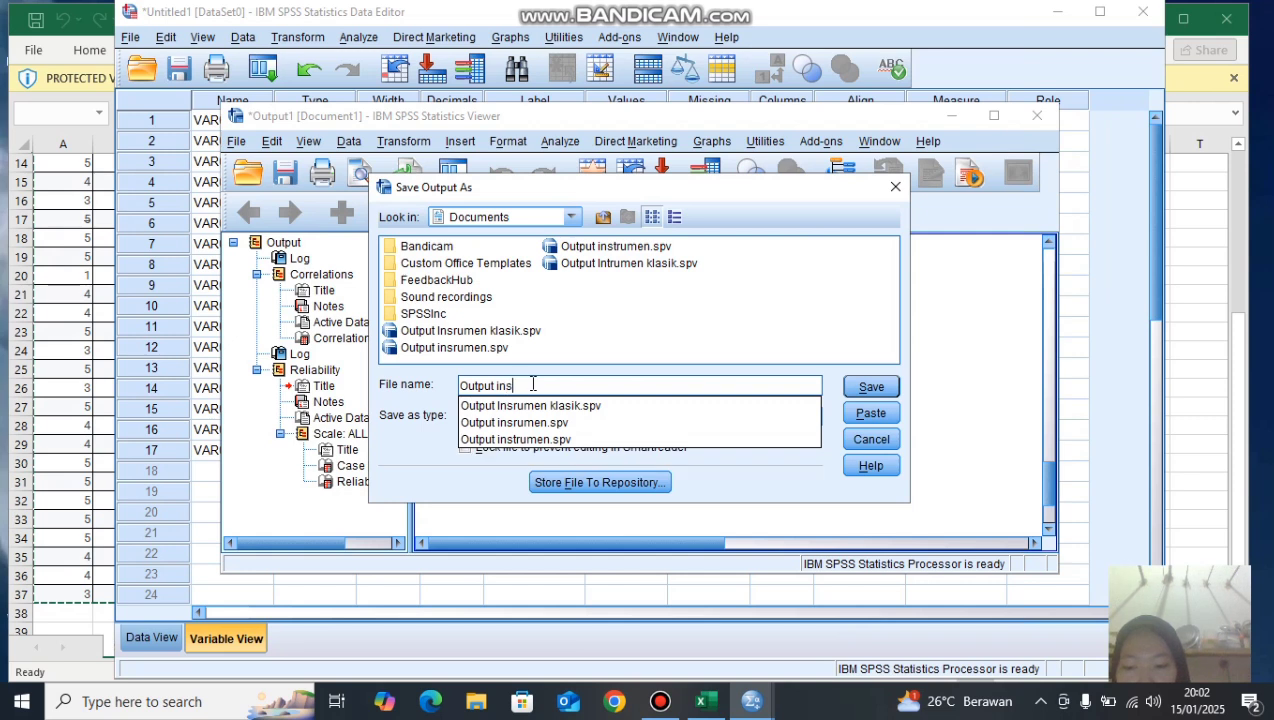
pyautogui.write('rtumen')
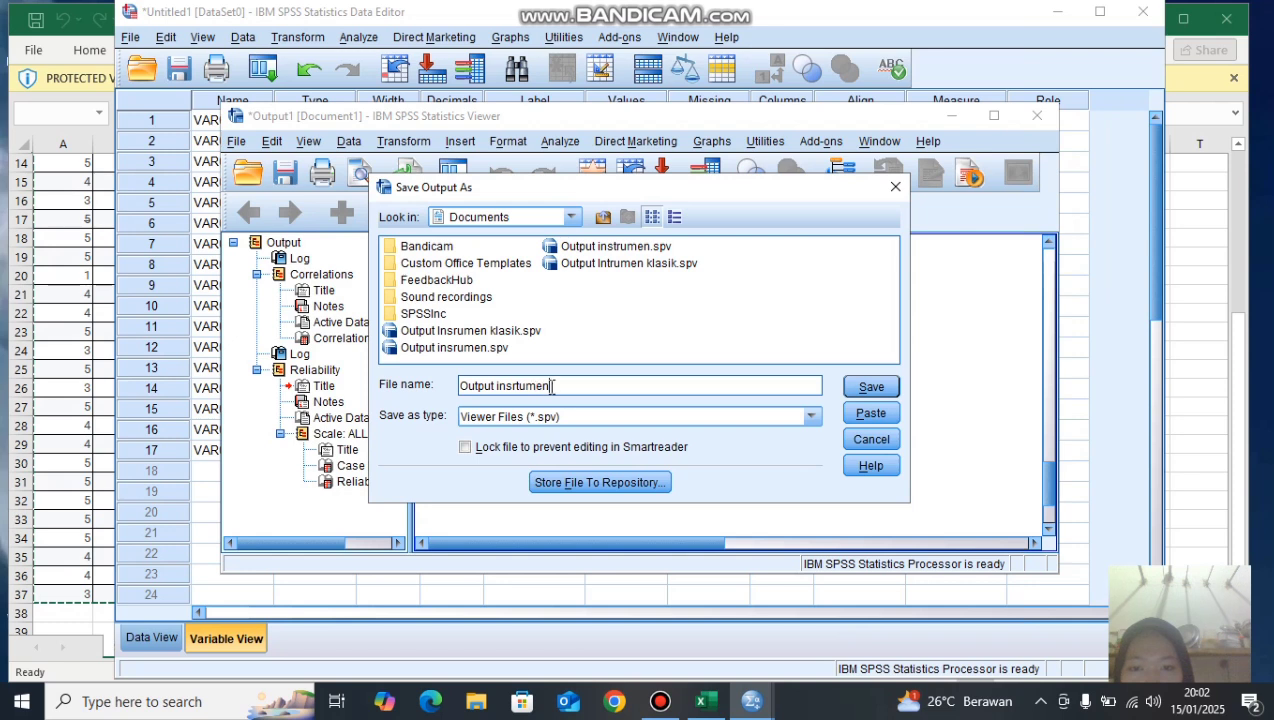
pyautogui.press('BackSpace')
pyautogui.press('BackSpace')
pyautogui.press('BackSpace')
pyautogui.press('BackSpace')
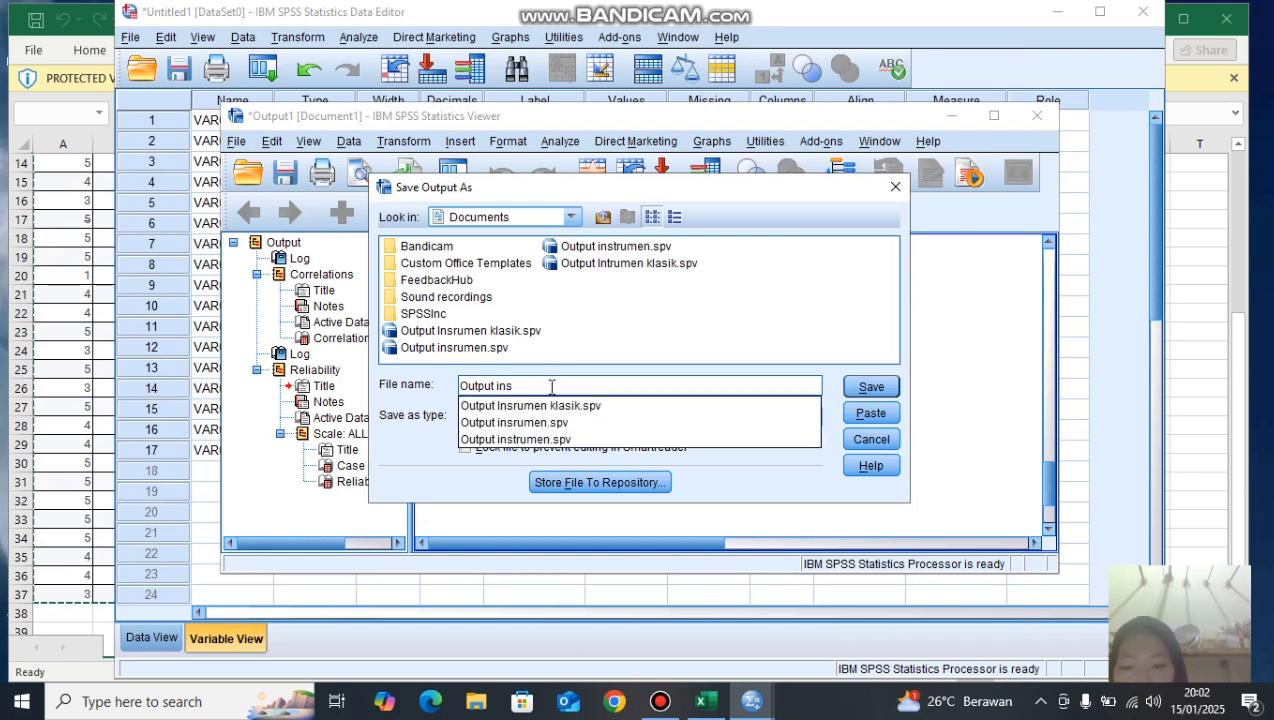
pyautogui.write('tru')
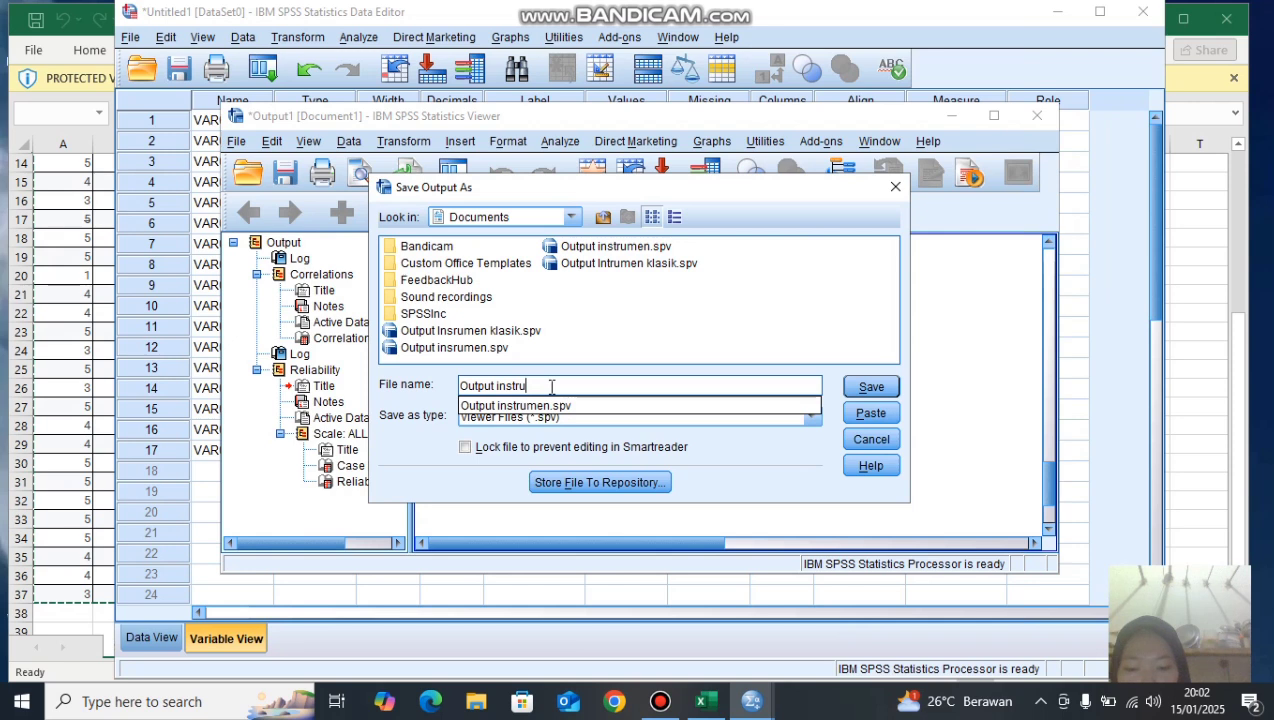
pyautogui.write('men')
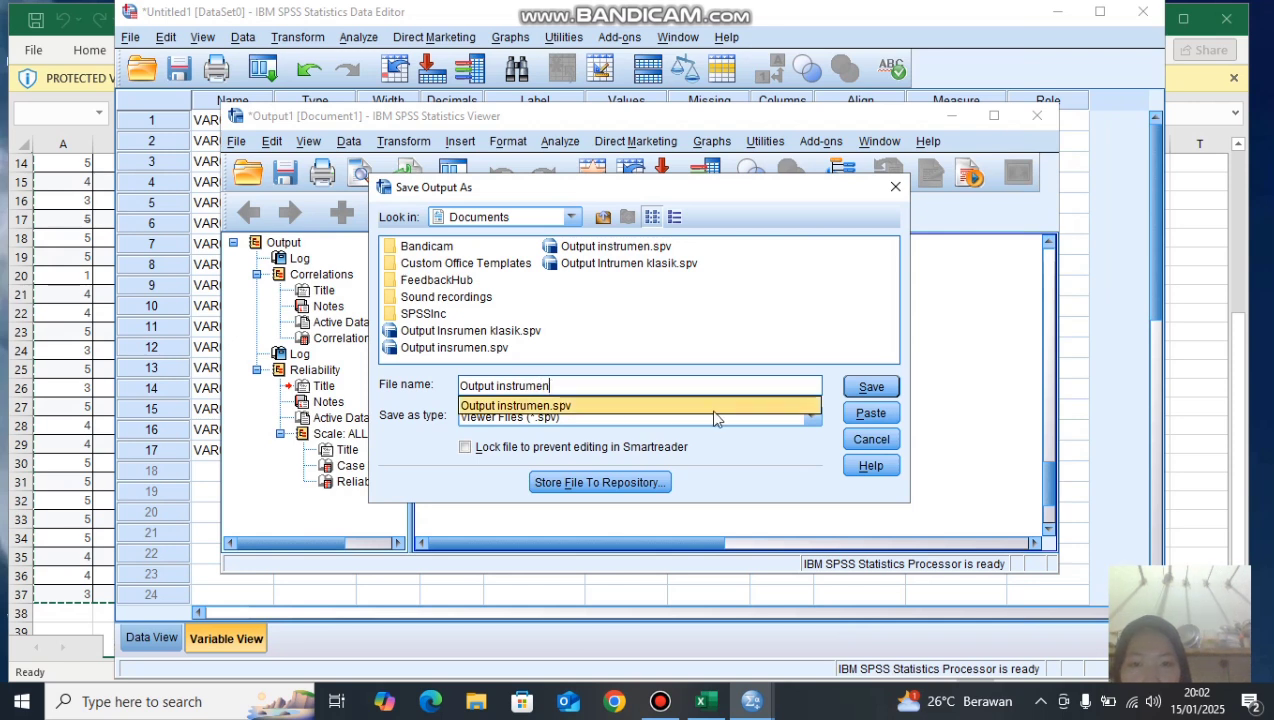
pyautogui.click(870, 388)
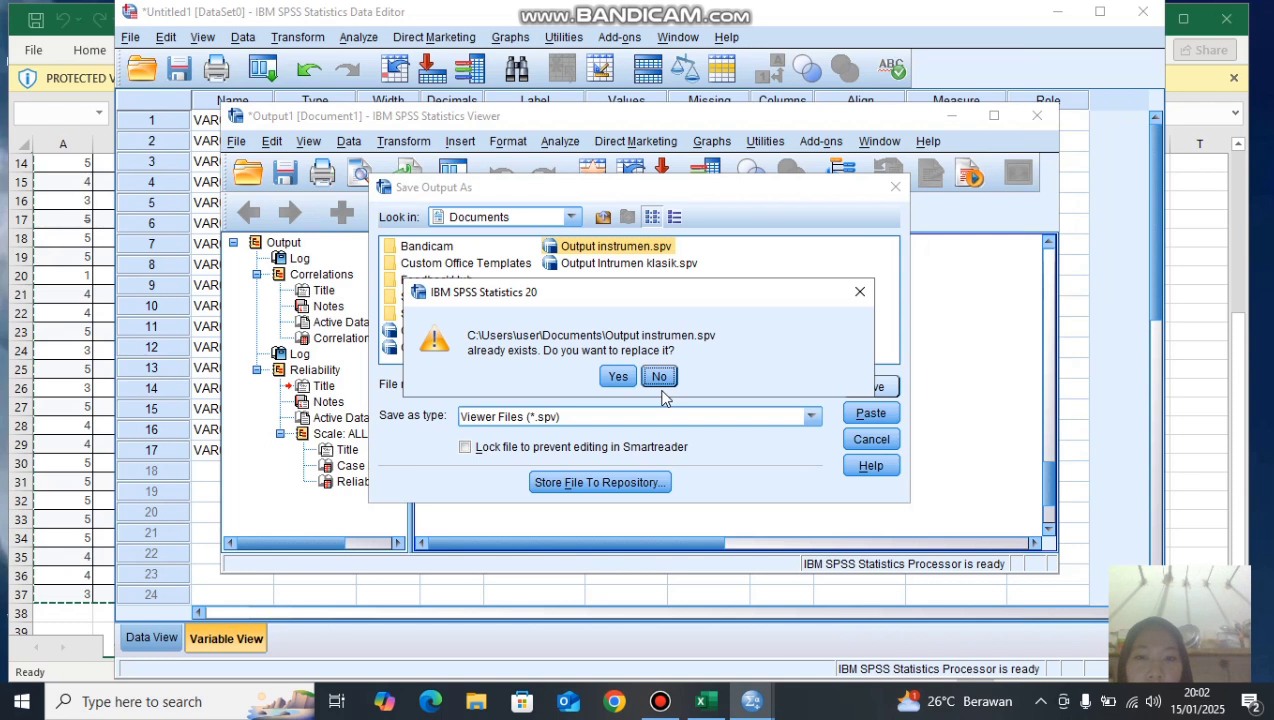
pyautogui.click(618, 377)
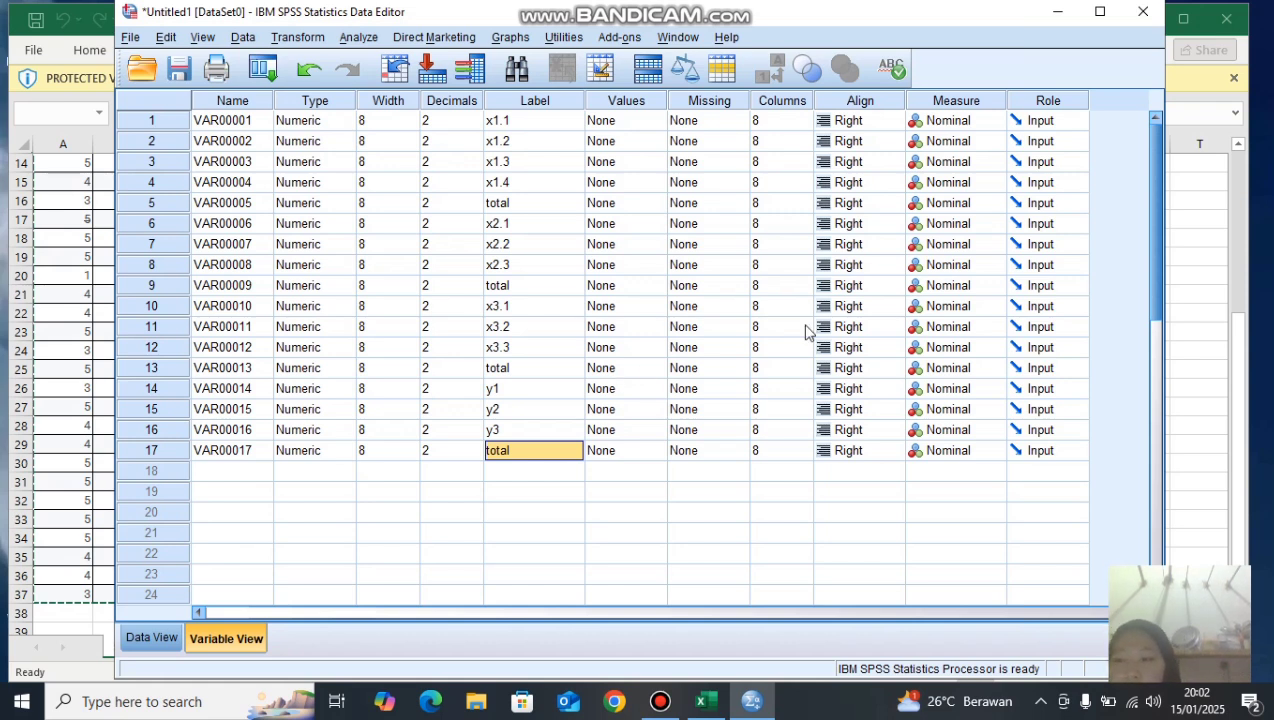
# - Create a new empty dataset and switch to the tabulation workbook in Excel
pyautogui.click(131, 39)
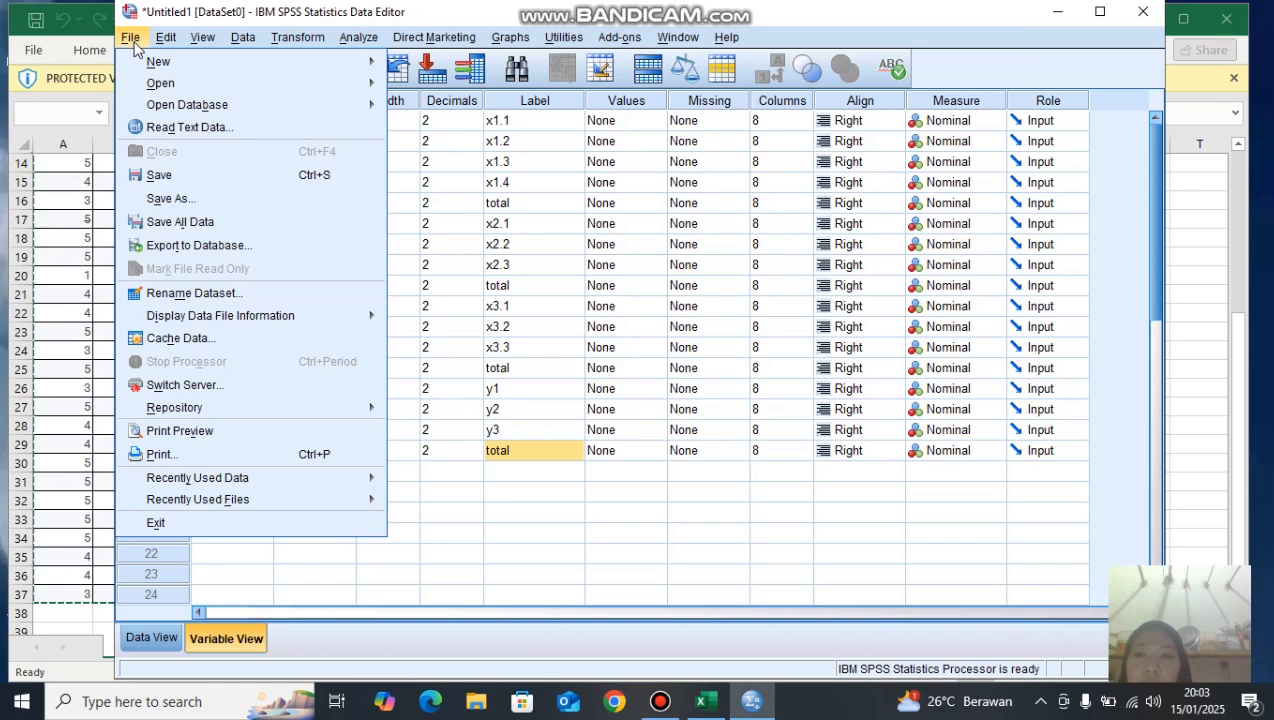
pyautogui.moveTo(200, 62)
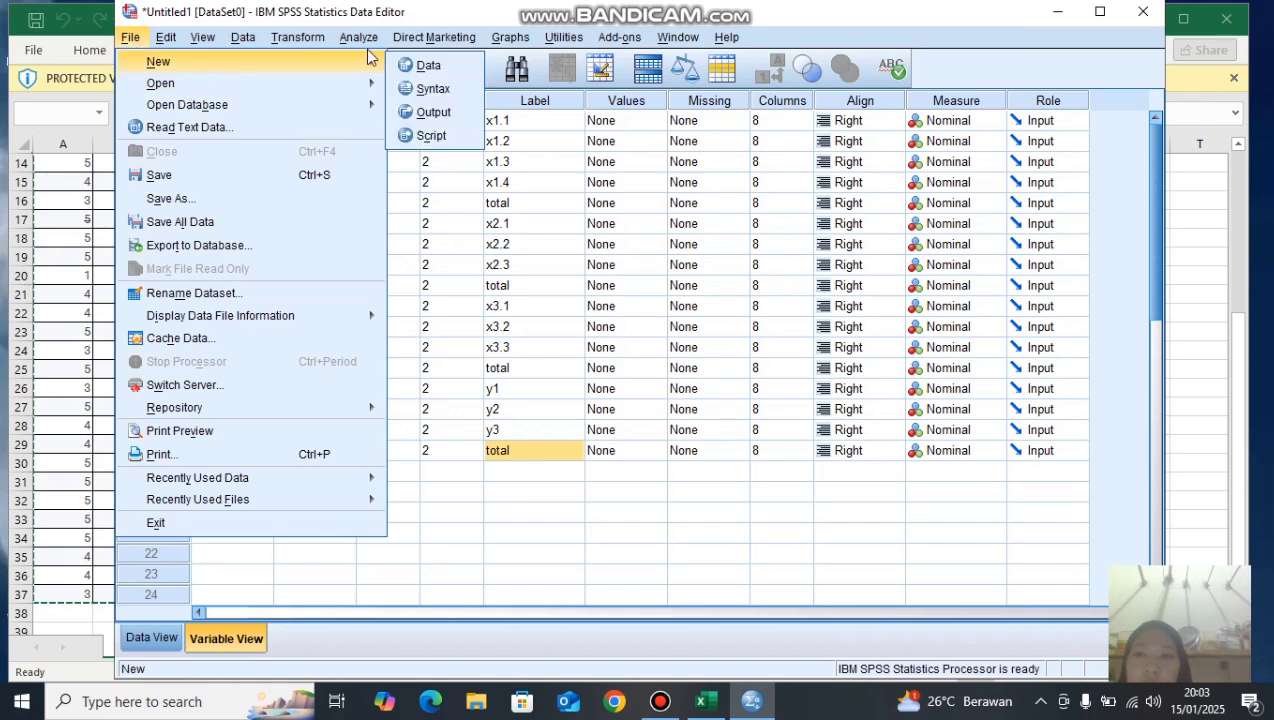
pyautogui.click(421, 70)
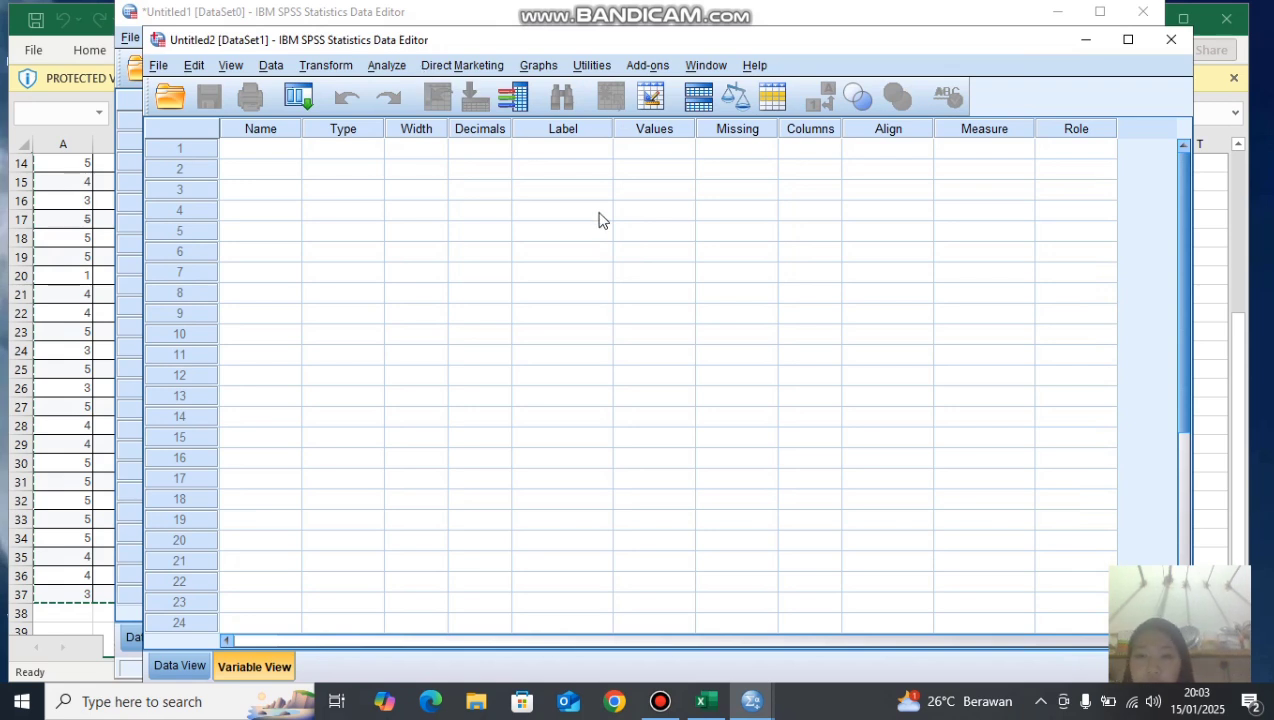
pyautogui.click(703, 704)
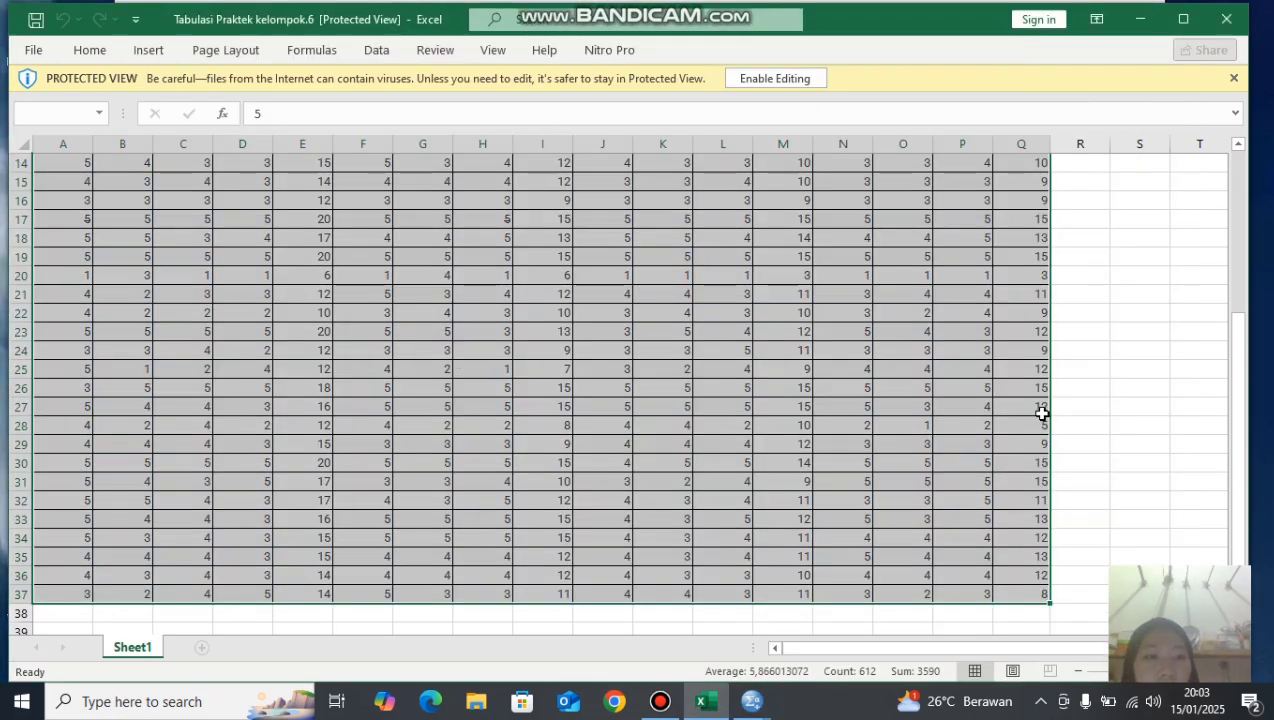
pyautogui.moveTo(1240, 392); pyautogui.dragTo(1238, 185)
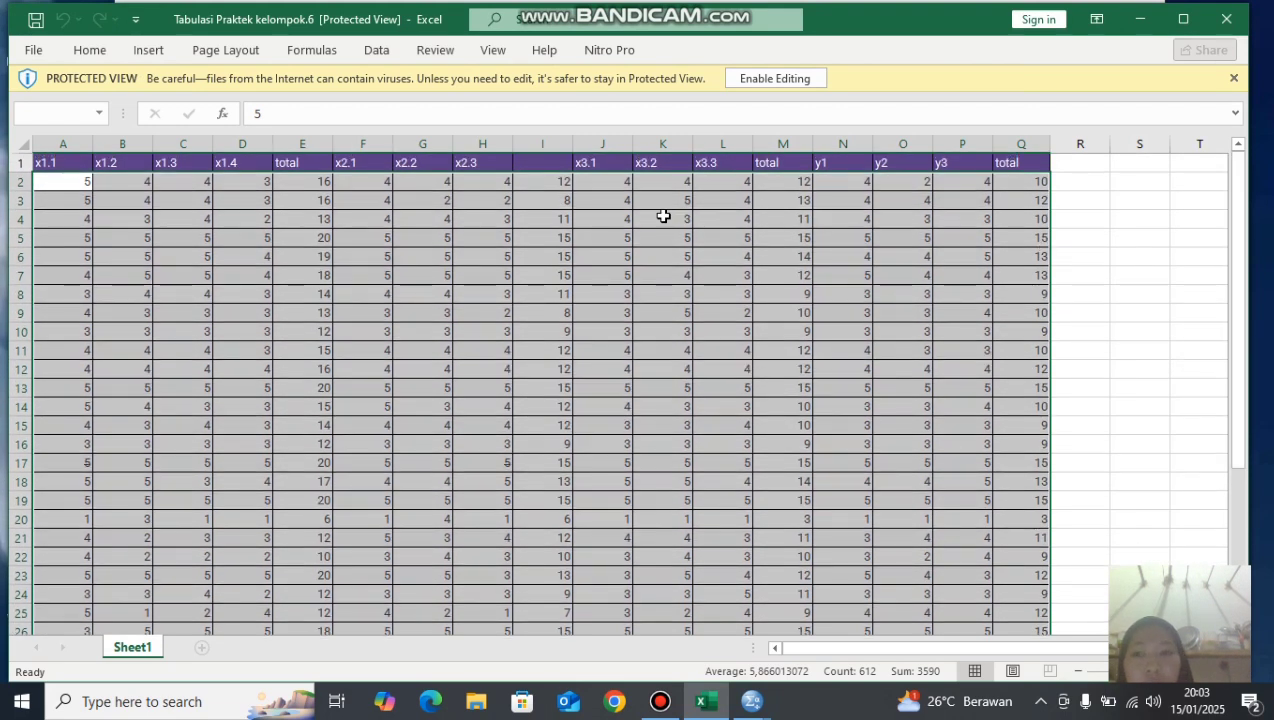
pyautogui.click(297, 181)
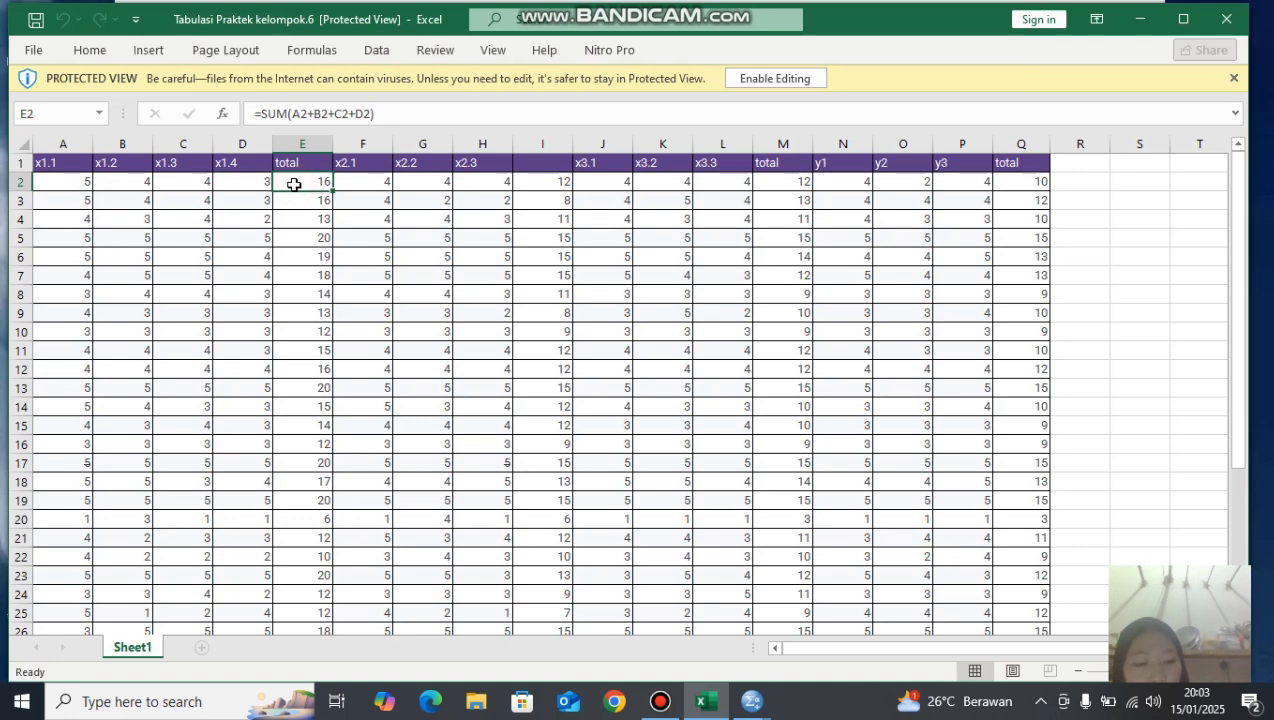
pyautogui.hotkey('shift', 'Down')
pyautogui.hotkey('shift', 'Down')
pyautogui.hotkey('shift', 'Down')
pyautogui.hotkey('shift', 'Down')
pyautogui.hotkey('shift', 'Down')
pyautogui.hotkey('shift', 'Down')
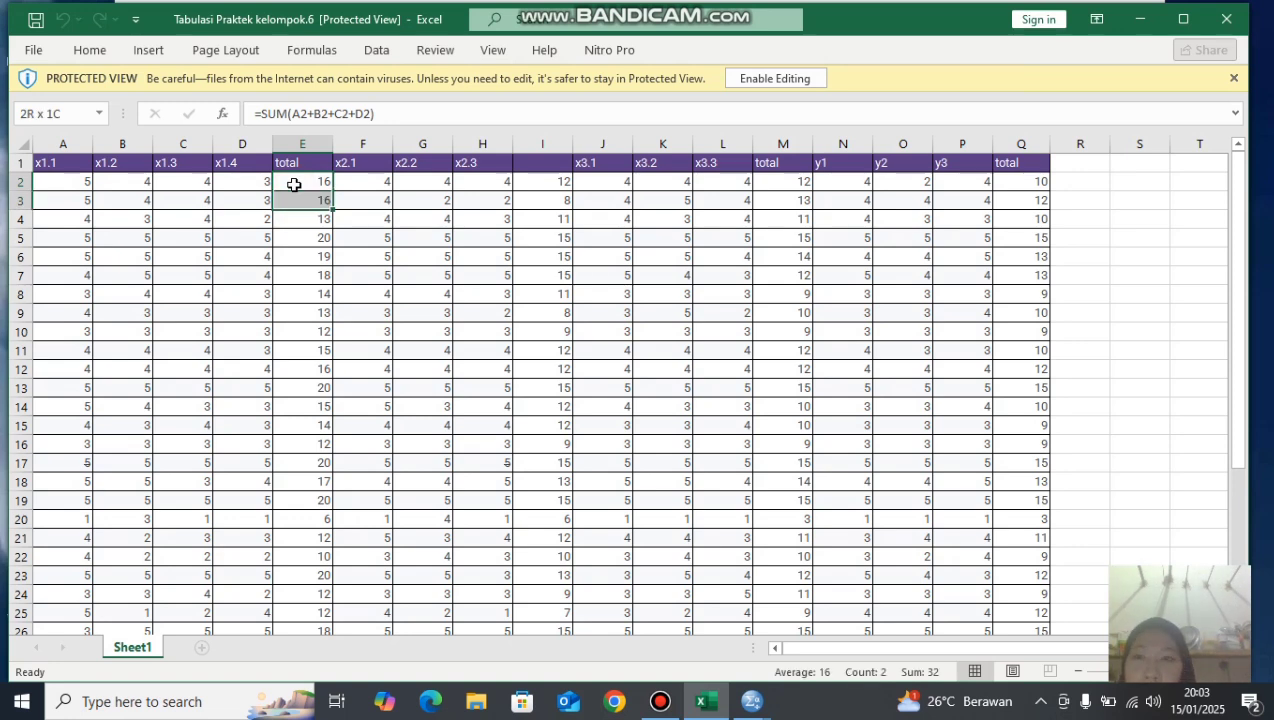
pyautogui.hotkey('shift', 'Down')
pyautogui.hotkey('shift', 'Down')
pyautogui.hotkey('shift', 'Down')
pyautogui.hotkey('shift', 'Down')
pyautogui.hotkey('shift', 'Down')
pyautogui.hotkey('shift', 'Down')
pyautogui.hotkey('shift', 'Down')
pyautogui.hotkey('shift', 'Down')
pyautogui.hotkey('shift', 'Down')
pyautogui.hotkey('shift', 'Down')
pyautogui.hotkey('shift', 'Down')
pyautogui.hotkey('shift', 'Down')
pyautogui.hotkey('shift', 'Down')
pyautogui.hotkey('shift', 'Down')
pyautogui.hotkey('shift', 'Down')
pyautogui.hotkey('shift', 'Down')
pyautogui.hotkey('shift', 'Down')
pyautogui.hotkey('shift', 'Down')
pyautogui.hotkey('shift', 'Down')
pyautogui.hotkey('shift', 'Down')
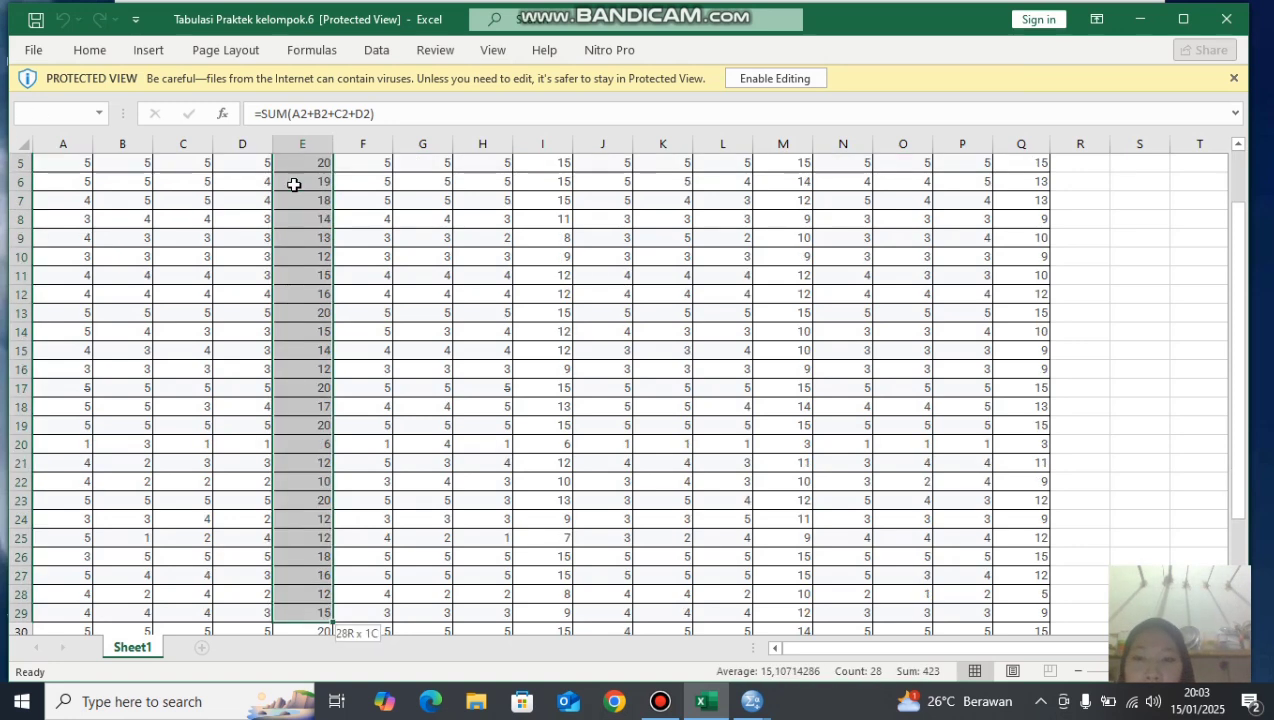
pyautogui.hotkey('shift', 'Down')
pyautogui.hotkey('shift', 'Down')
pyautogui.hotkey('shift', 'Down')
pyautogui.hotkey('shift', 'Down')
pyautogui.hotkey('shift', 'Down')
pyautogui.hotkey('shift', 'Down')
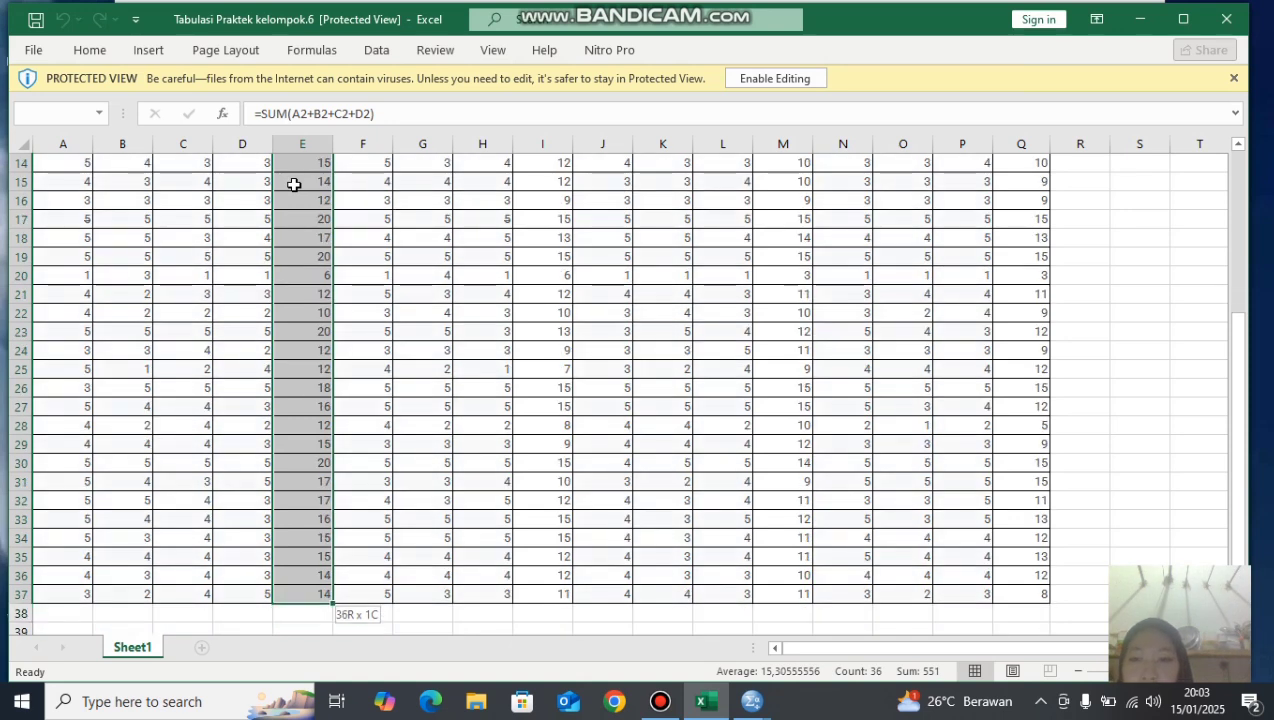
pyautogui.click(294, 184)
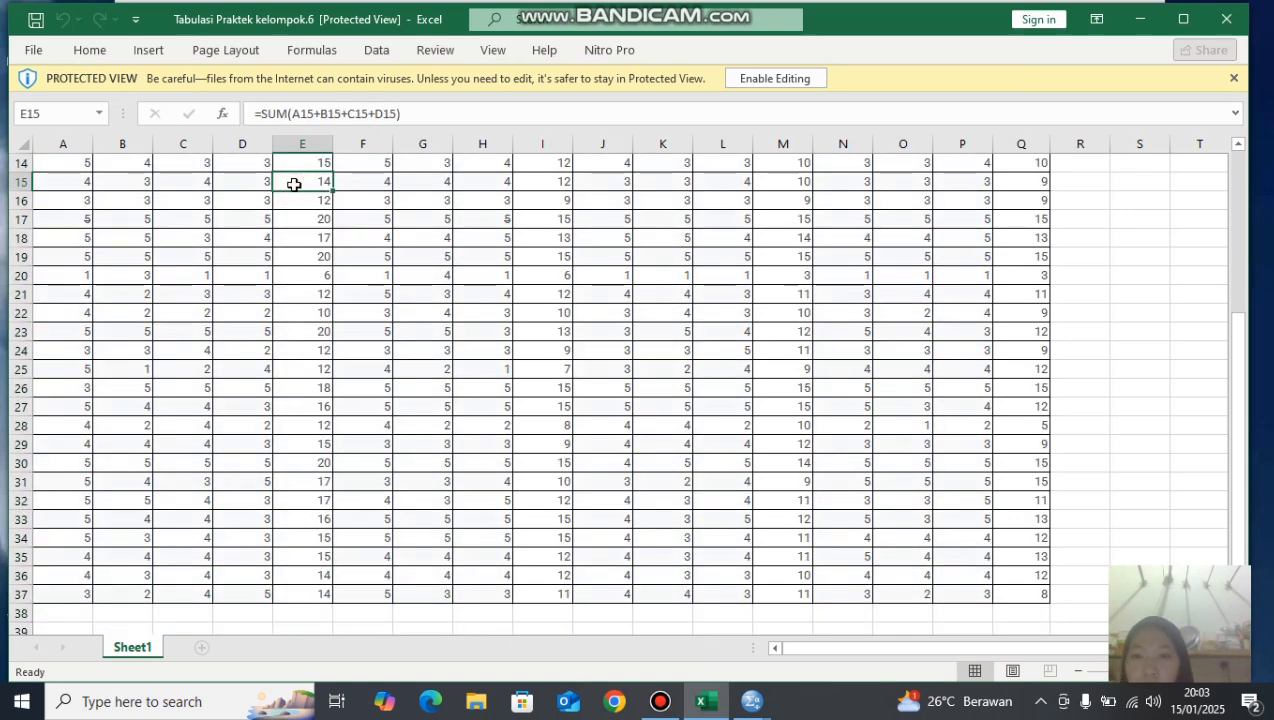
pyautogui.hotkey('shift', 'Down')
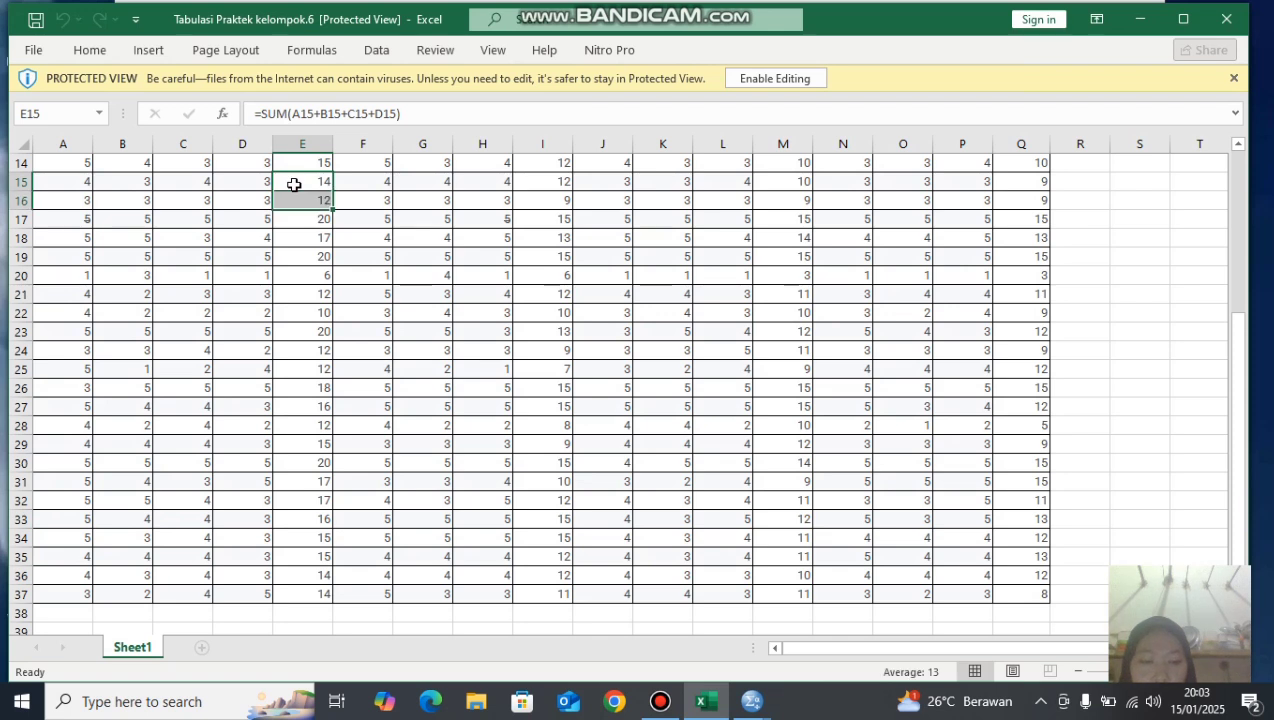
pyautogui.hotkey('shift', 'Down')
pyautogui.hotkey('shift', 'Down')
pyautogui.hotkey('shift', 'Down')
pyautogui.hotkey('shift', 'Down')
pyautogui.hotkey('shift', 'Down')
pyautogui.hotkey('shift', 'Down')
pyautogui.hotkey('shift', 'Down')
pyautogui.hotkey('shift', 'Down')
pyautogui.hotkey('shift', 'Down')
pyautogui.hotkey('shift', 'Down')
pyautogui.hotkey('shift', 'Down')
pyautogui.hotkey('shift', 'Down')
pyautogui.hotkey('shift', 'Down')
pyautogui.hotkey('shift', 'Down')
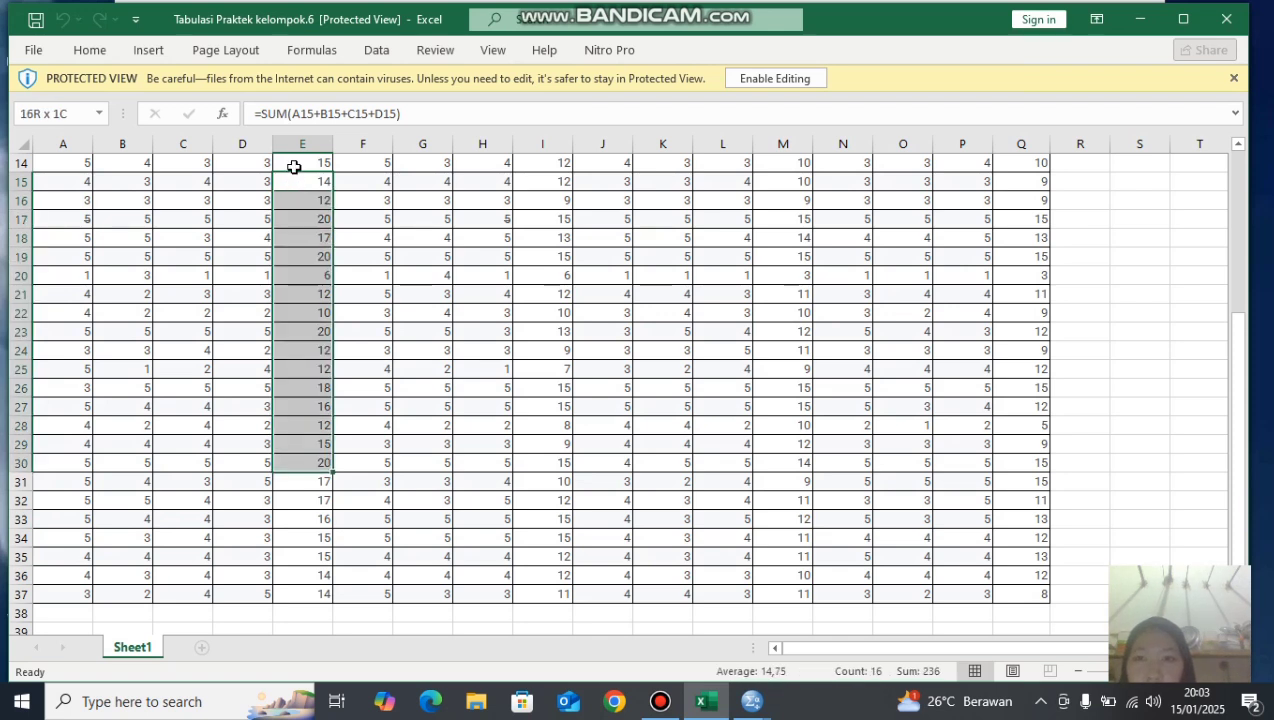
# - Copy the total values in cells E14 to E37 and switch to the empty Untitled2 dataset in SPSS
pyautogui.click(294, 166)
pyautogui.hotkey('shift', 'Down')
pyautogui.hotkey('shift', 'Down')
pyautogui.hotkey('shift', 'Down')
pyautogui.hotkey('shift', 'Down')
pyautogui.hotkey('shift', 'Down')
pyautogui.hotkey('shift', 'Down')
pyautogui.hotkey('shift', 'Down')
pyautogui.hotkey('shift', 'Down')
pyautogui.hotkey('shift', 'Down')
pyautogui.hotkey('shift', 'Down')
pyautogui.hotkey('shift', 'Down')
pyautogui.hotkey('shift', 'Down')
pyautogui.hotkey('shift', 'Down')
pyautogui.hotkey('shift', 'Down')
pyautogui.hotkey('shift', 'Down')
pyautogui.hotkey('shift', 'Down')
pyautogui.hotkey('shift', 'Down')
pyautogui.hotkey('shift', 'Down')
pyautogui.hotkey('shift', 'Down')
pyautogui.hotkey('shift', 'Down')
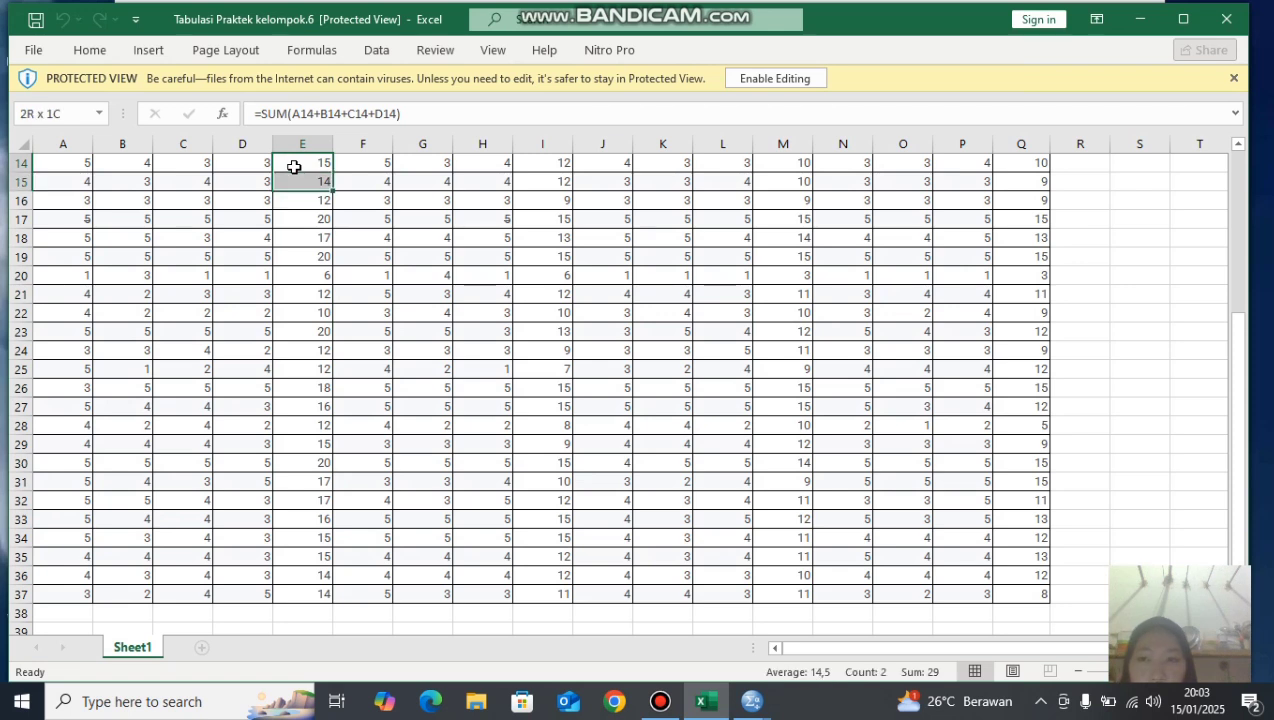
pyautogui.hotkey('shift', 'Down')
pyautogui.hotkey('shift', 'Down')
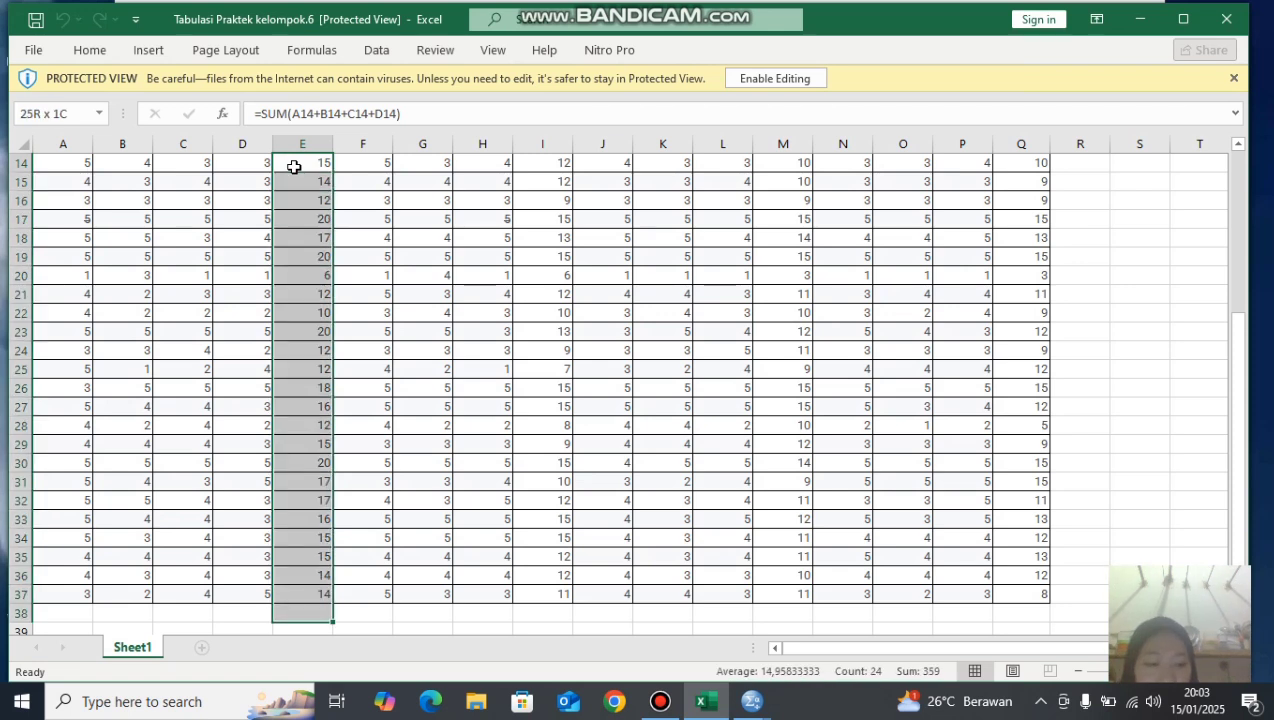
pyautogui.hotkey('shift', 'Up')
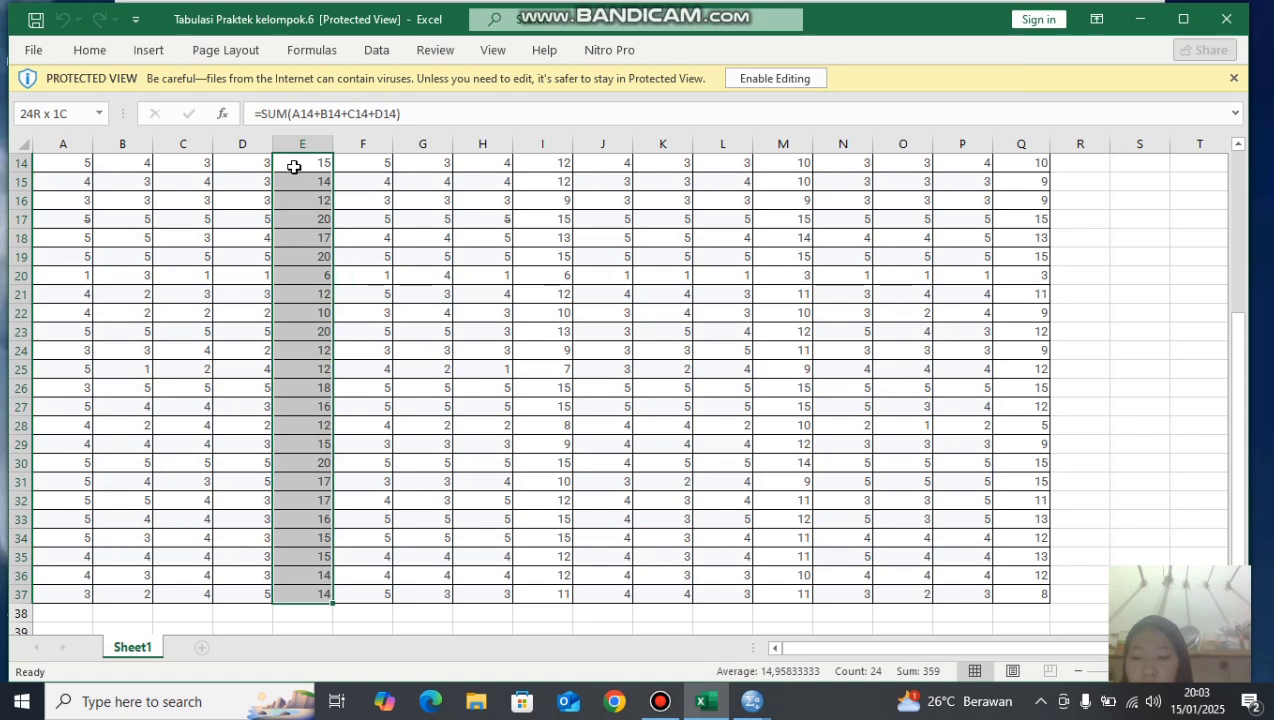
pyautogui.hotkey('ctrl', 'c')
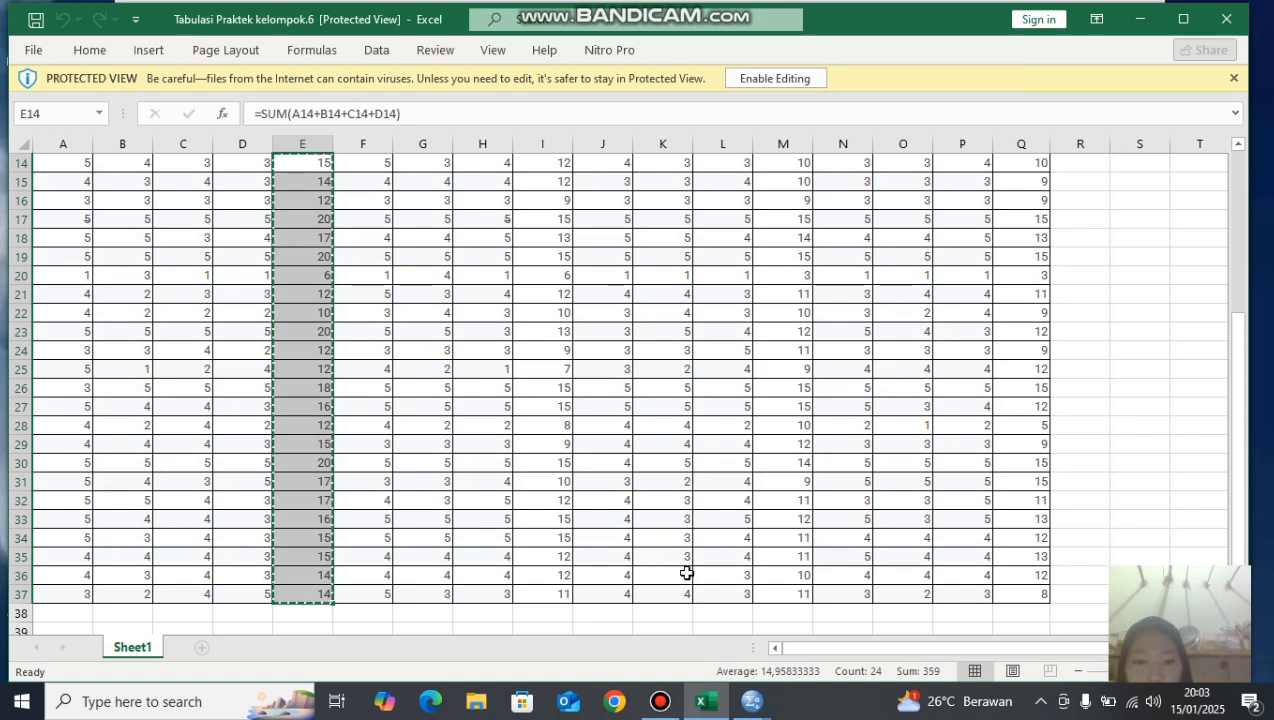
pyautogui.moveTo(755, 708)
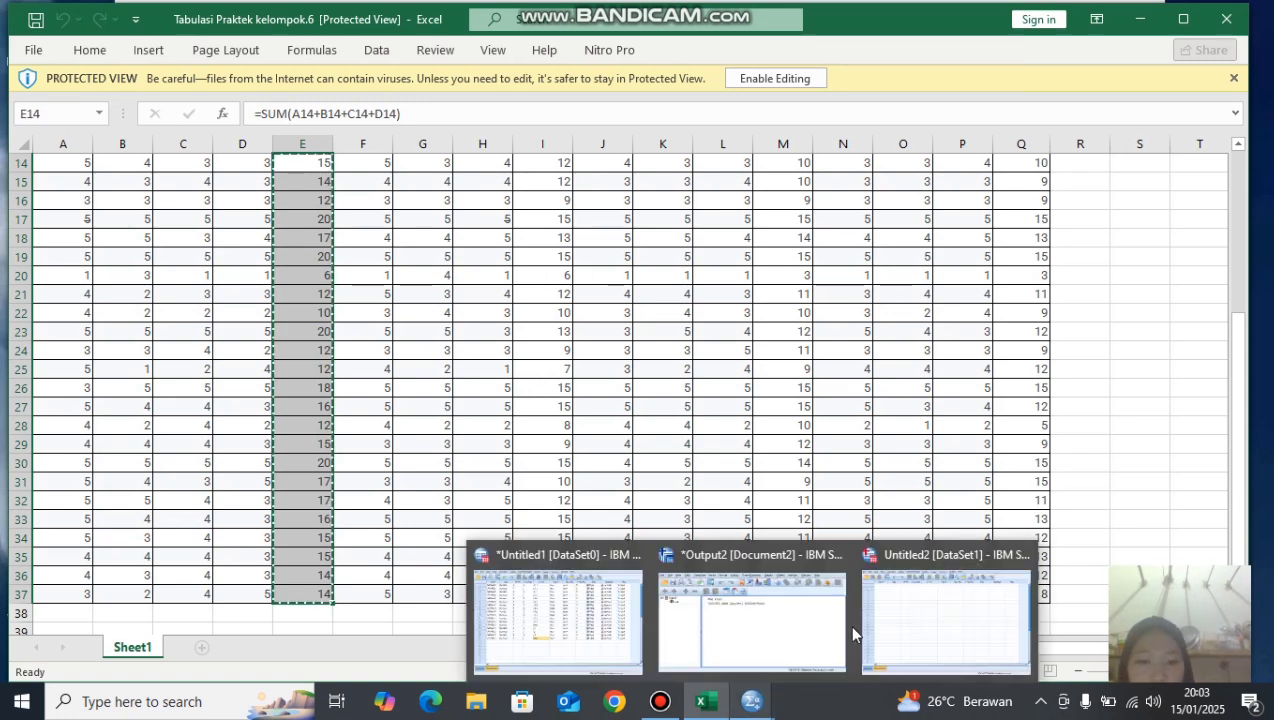
pyautogui.click(934, 610)
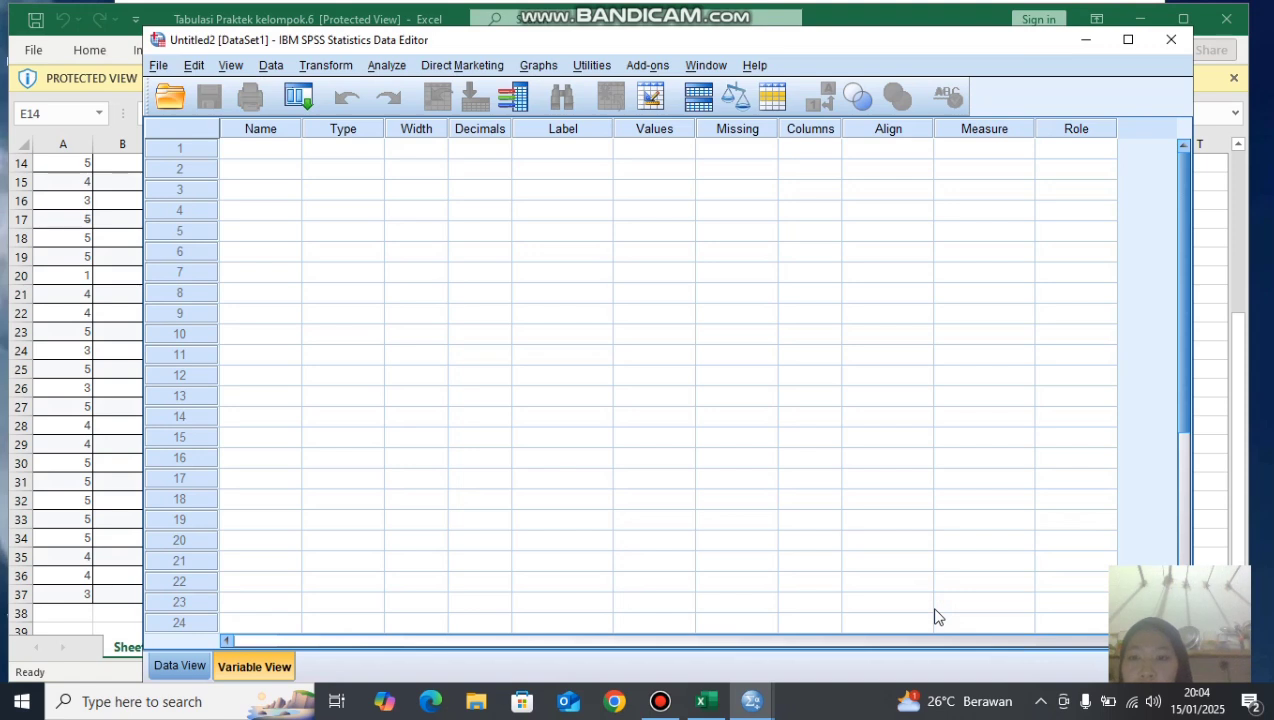
# - Paste the copied totals into the first column of the empty dataset, starting at row 1
pyautogui.click(182, 667)
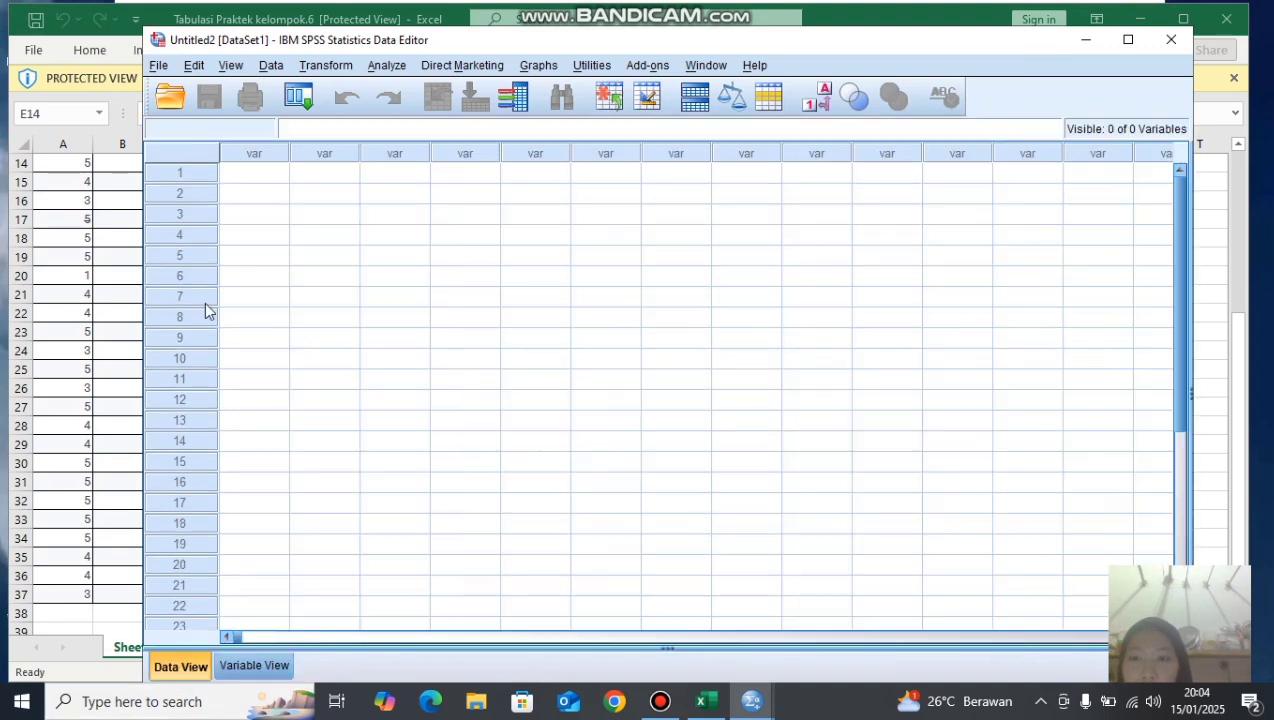
pyautogui.click(243, 177)
pyautogui.hotkey('ctrl', 'v')
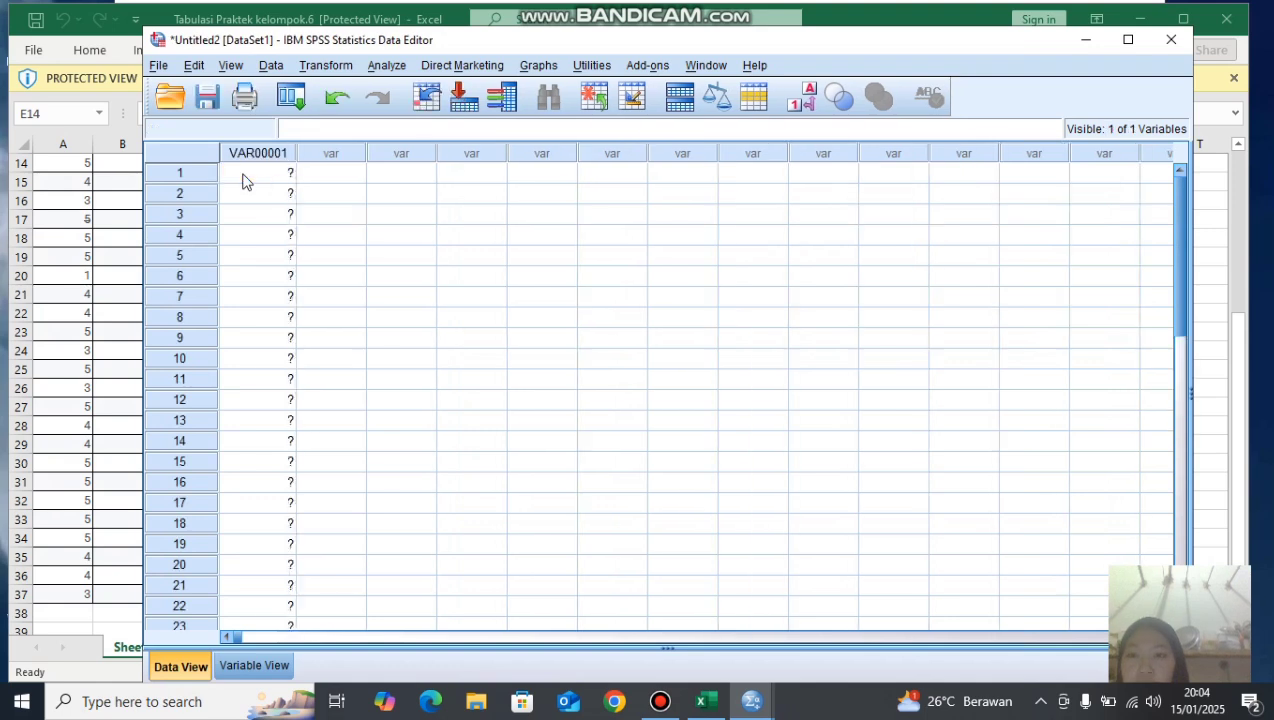
# - Switch to the tabulation workbook in Excel and copy the x2 totals in cells I2 to I37
pyautogui.click(703, 701)
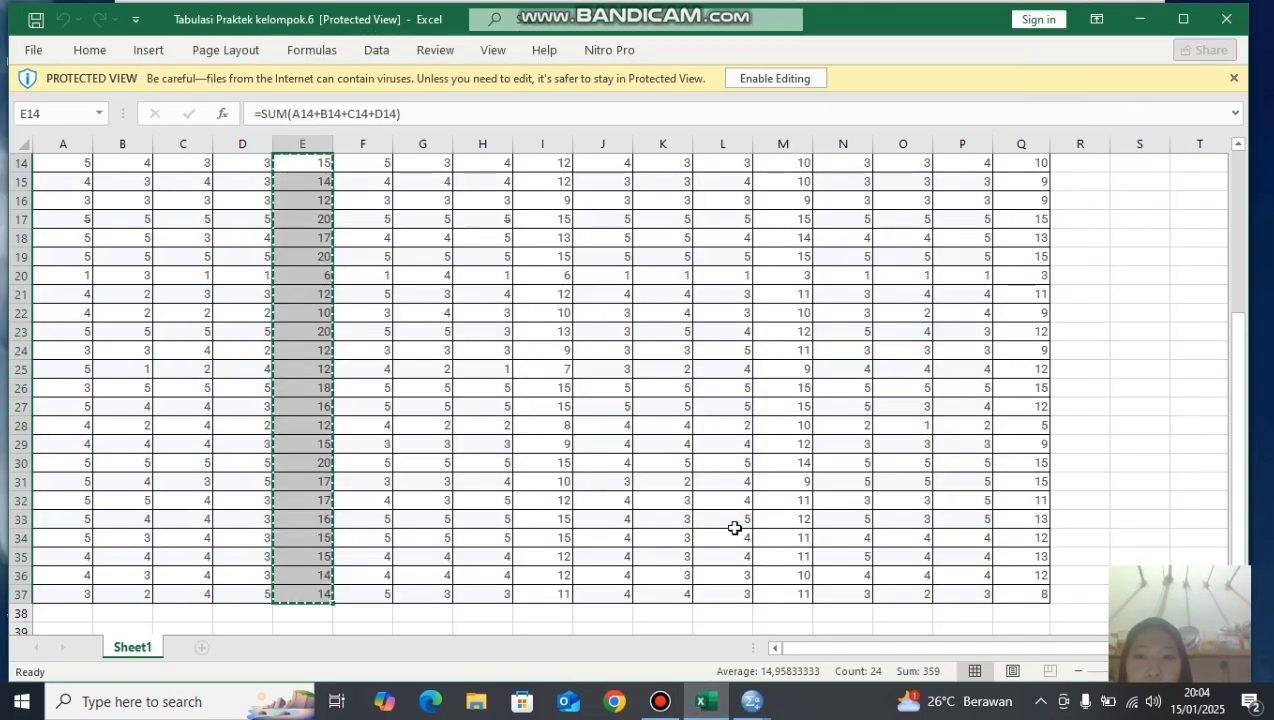
pyautogui.moveTo(1243, 373); pyautogui.dragTo(1241, 190)
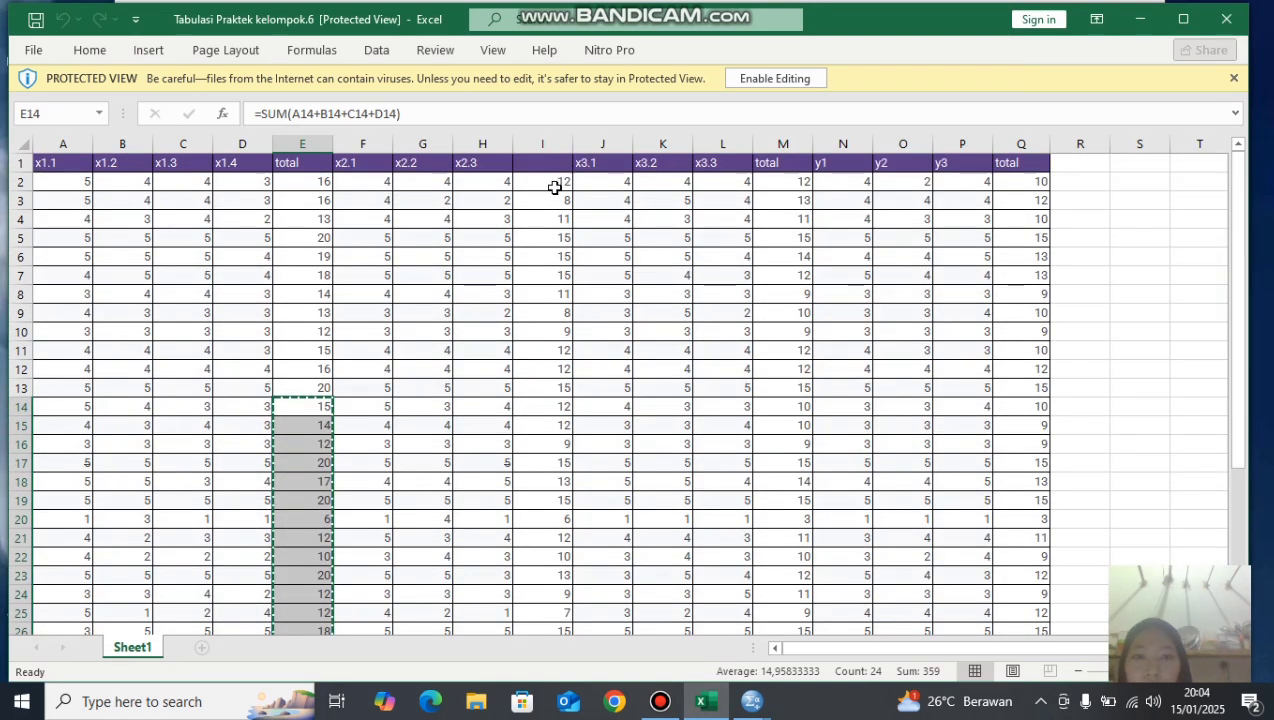
pyautogui.moveTo(542, 188)
pyautogui.mouseDown()
pyautogui.moveTo(545, 630)
pyautogui.moveTo(542, 188)
pyautogui.mouseUp()
pyautogui.hotkey('ctrl', 'c')
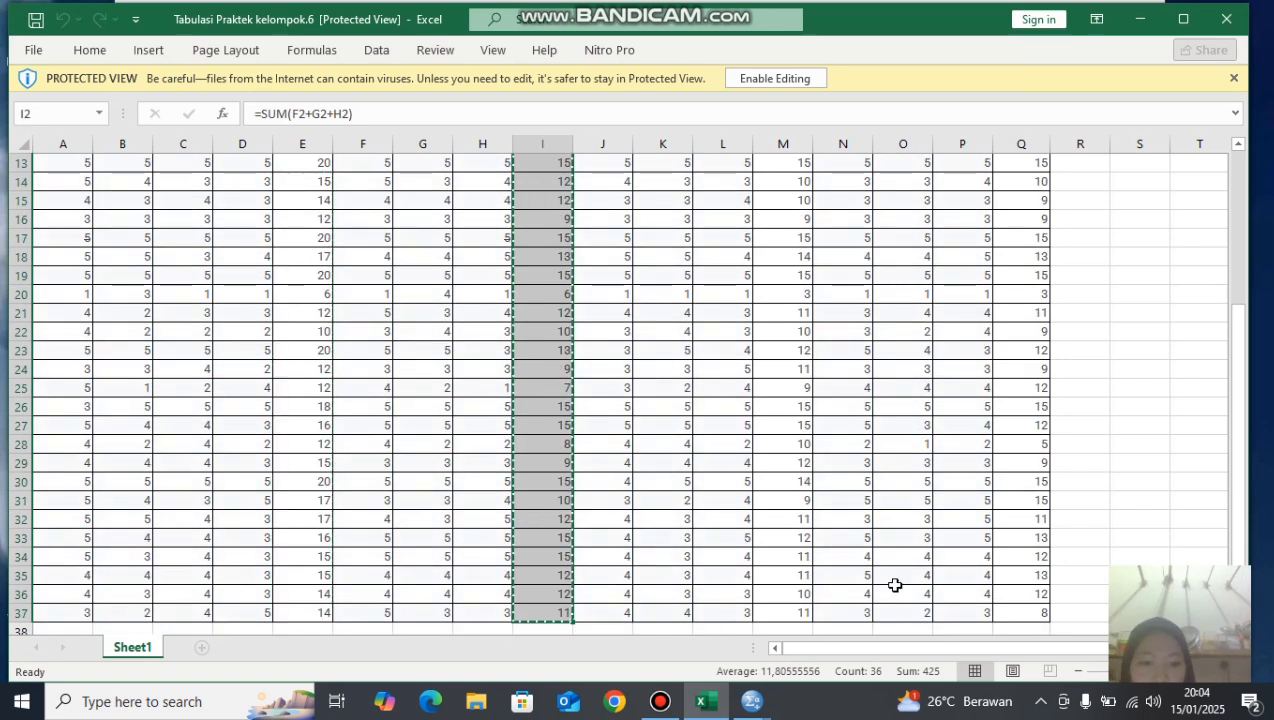
# - Switch to the Untitled2 dataset in SPSS and paste the x2 totals into the second column from row 1
pyautogui.moveTo(752, 705)
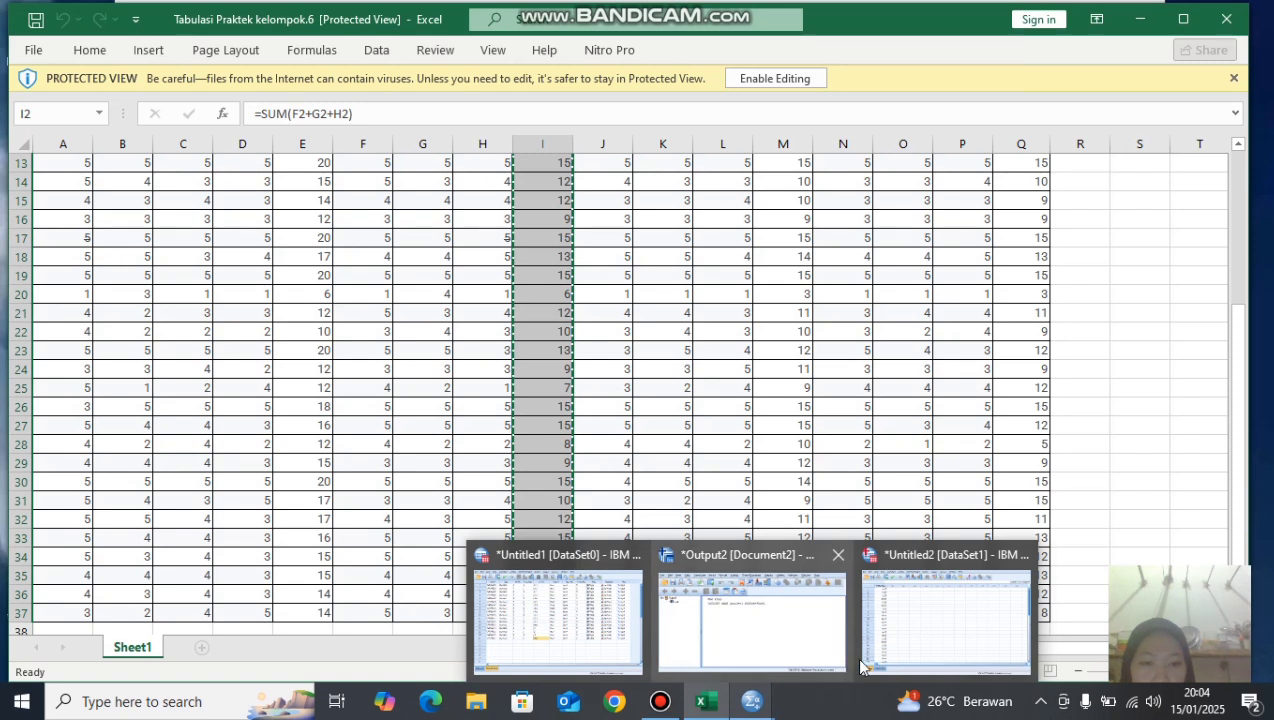
pyautogui.click(919, 643)
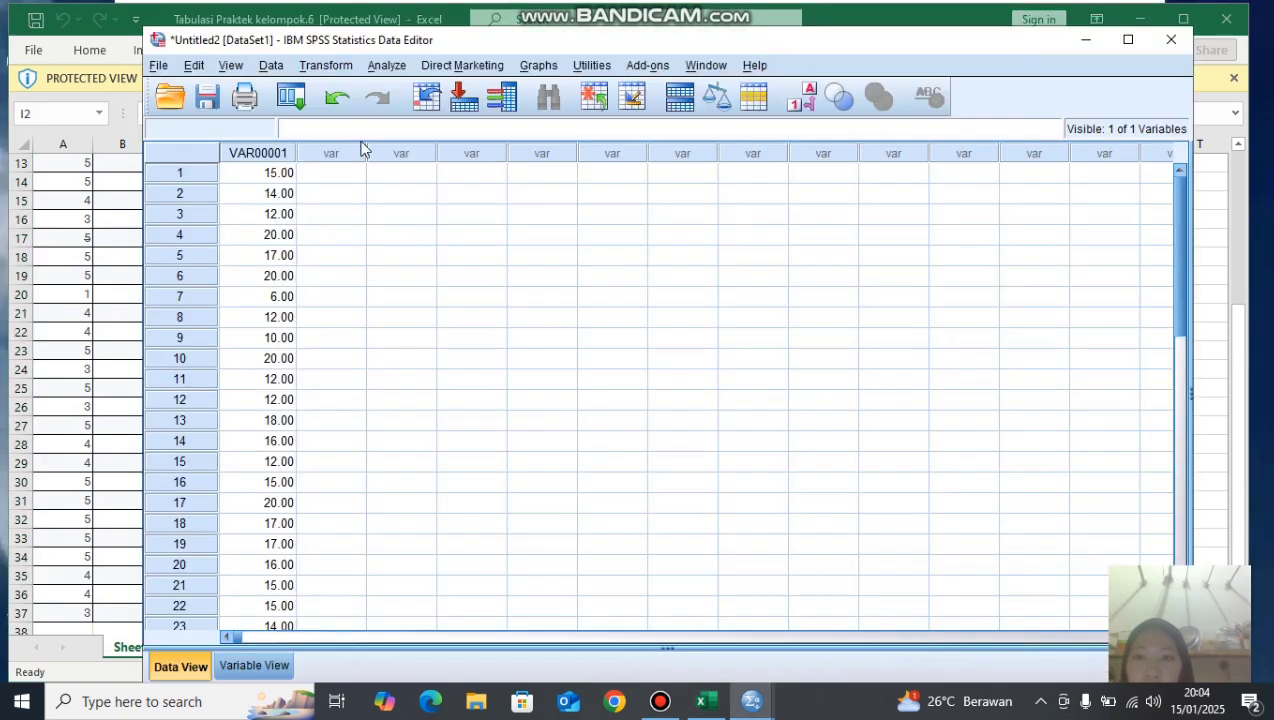
pyautogui.click(327, 181)
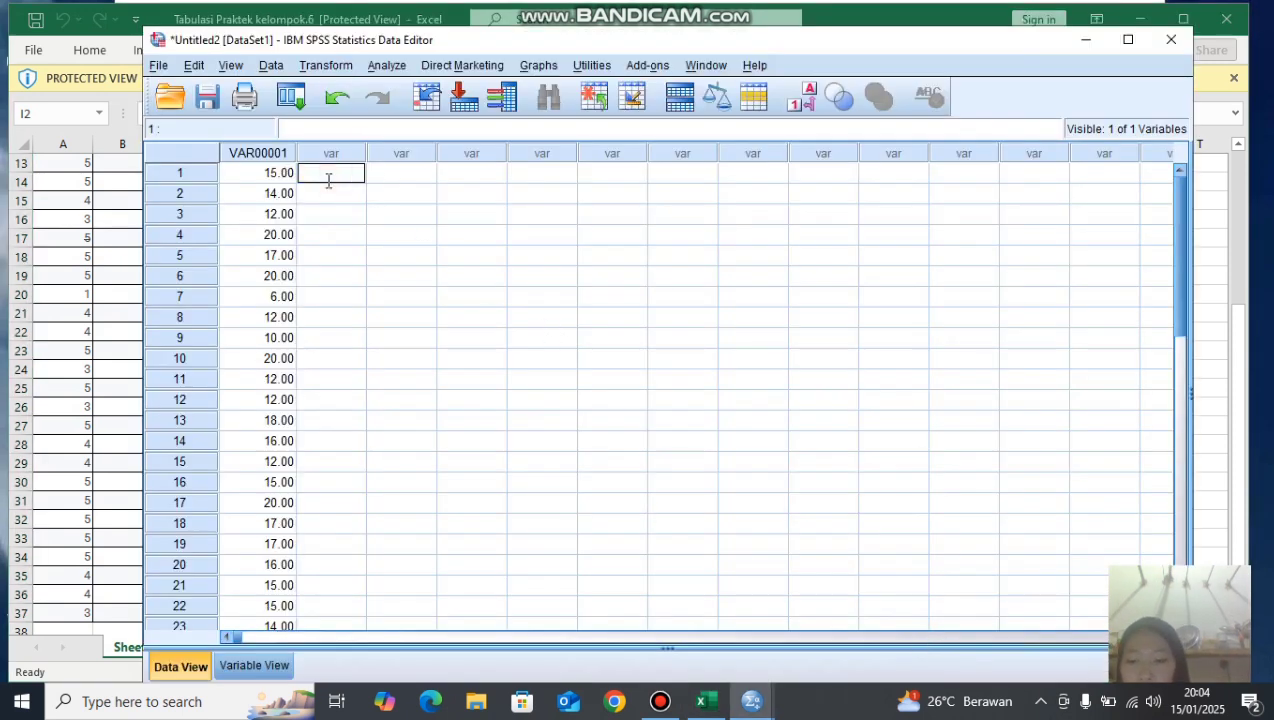
pyautogui.hotkey('ctrl', 'v')
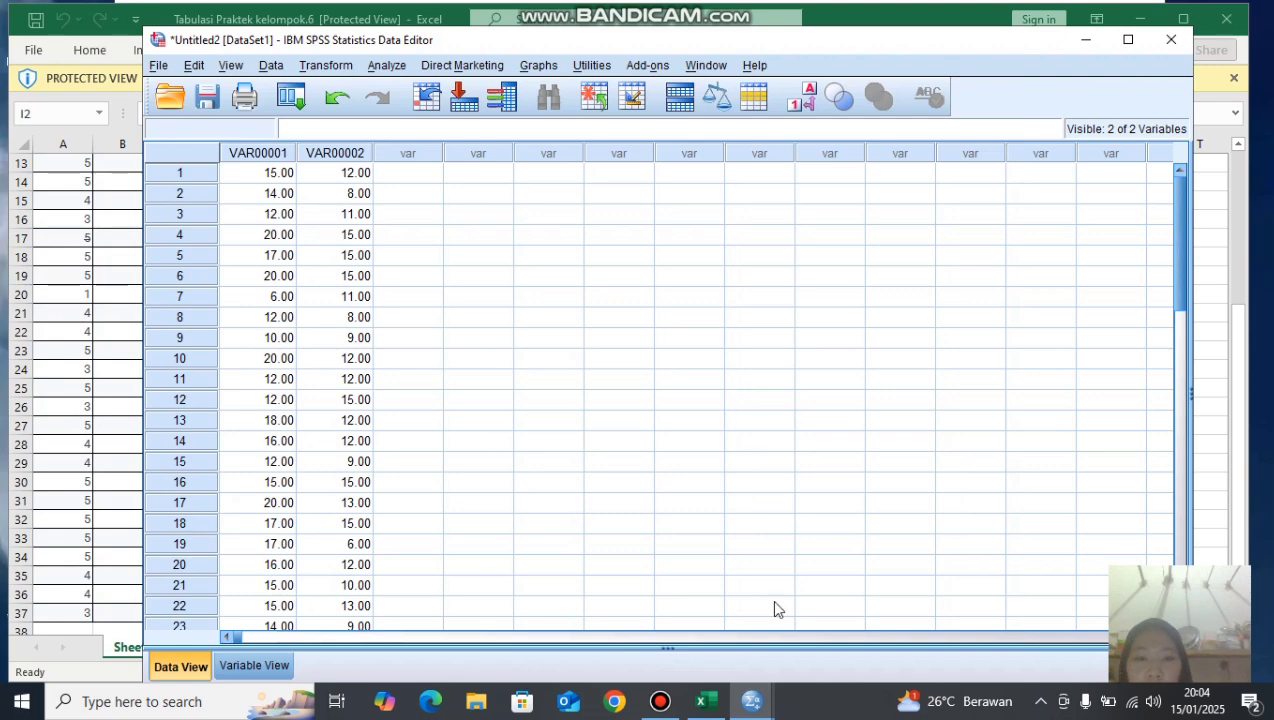
# - Return to the tabulation workbook in Excel and copy the x3 totals in cells M2 to M37
pyautogui.click(706, 701)
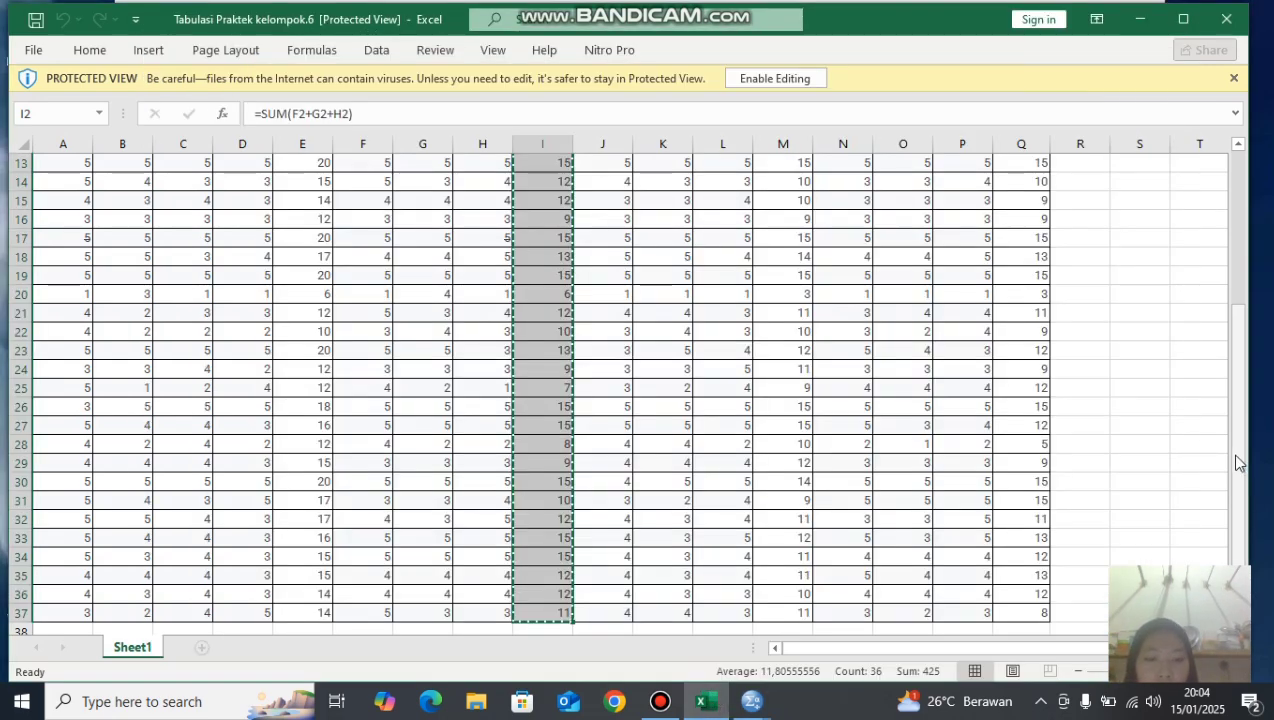
pyautogui.scroll(4, 1238, 462)
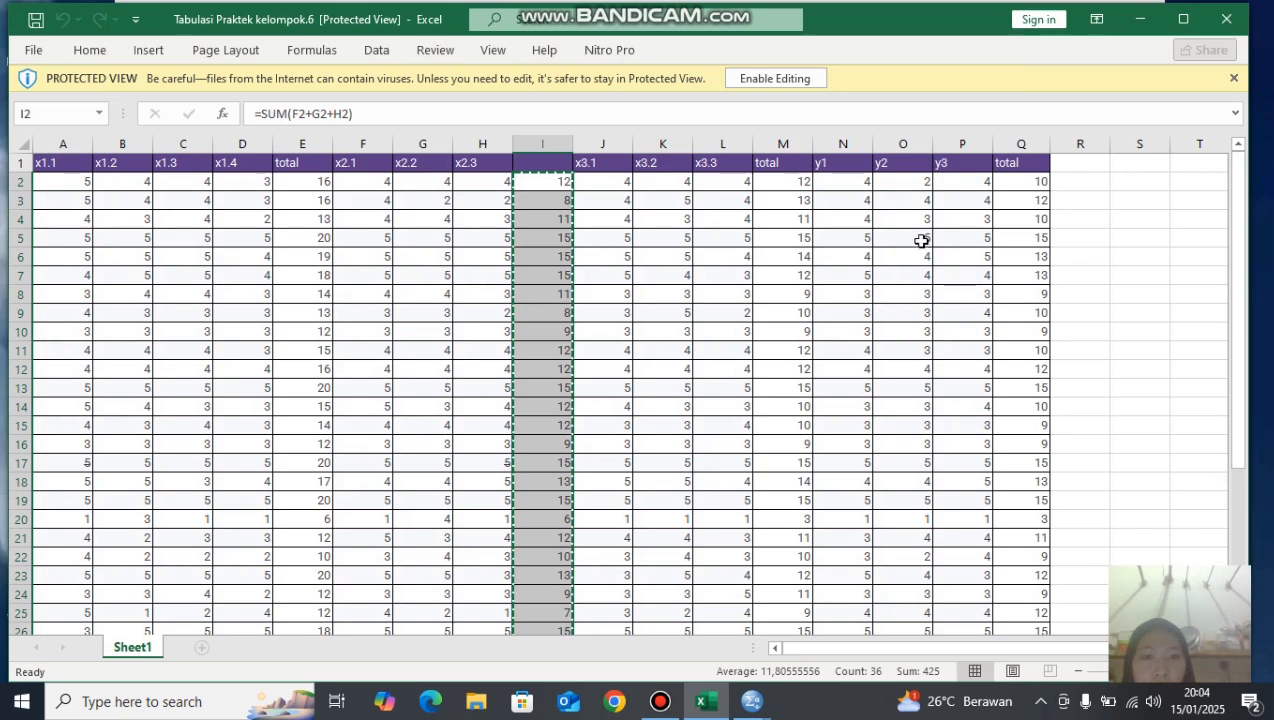
pyautogui.click(786, 187)
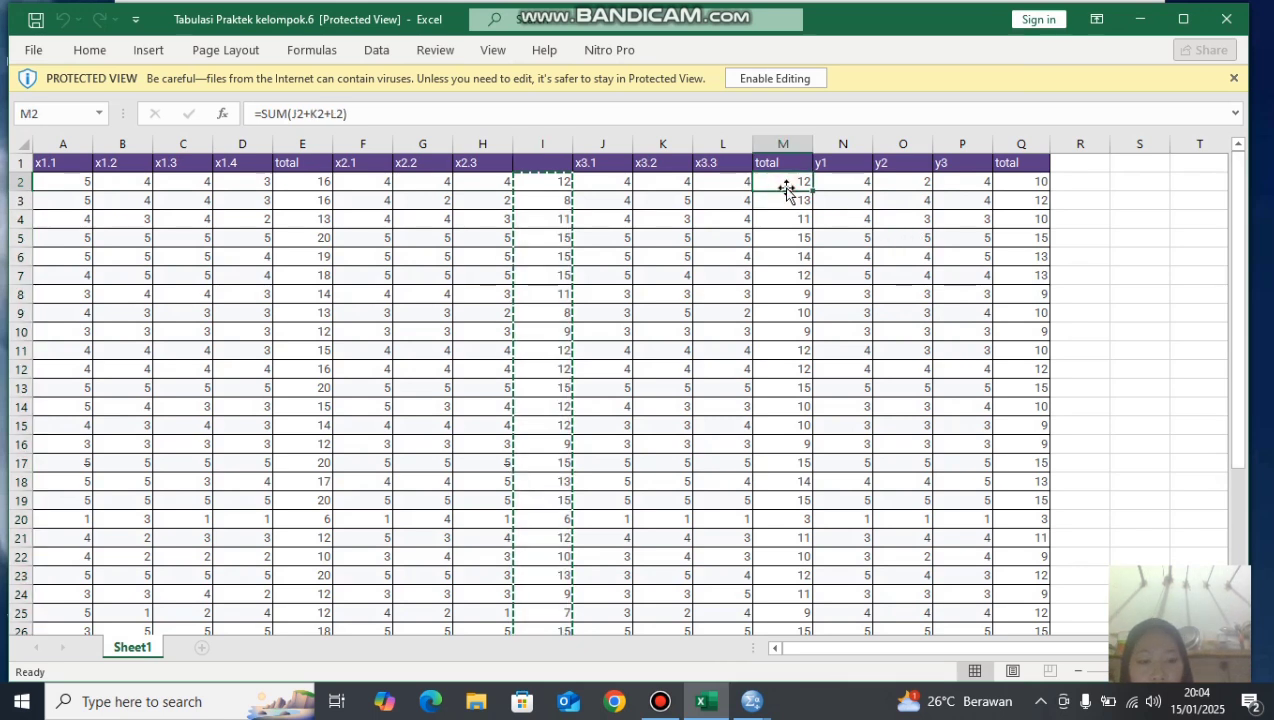
pyautogui.hotkey('shift', 'Down')
pyautogui.hotkey('shift', 'Down')
pyautogui.hotkey('shift', 'Down')
pyautogui.hotkey('shift', 'Down')
pyautogui.hotkey('shift', 'Down')
pyautogui.hotkey('shift', 'Down')
pyautogui.hotkey('shift', 'Down')
pyautogui.hotkey('shift', 'Down')
pyautogui.hotkey('shift', 'Down')
pyautogui.hotkey('shift', 'Down')
pyautogui.hotkey('shift', 'Down')
pyautogui.hotkey('shift', 'Down')
pyautogui.hotkey('shift', 'Down')
pyautogui.hotkey('shift', 'Down')
pyautogui.hotkey('shift', 'Down')
pyautogui.hotkey('shift', 'Down')
pyautogui.hotkey('shift', 'Down')
pyautogui.hotkey('shift', 'Down')
pyautogui.hotkey('shift', 'Down')
pyautogui.hotkey('shift', 'Down')
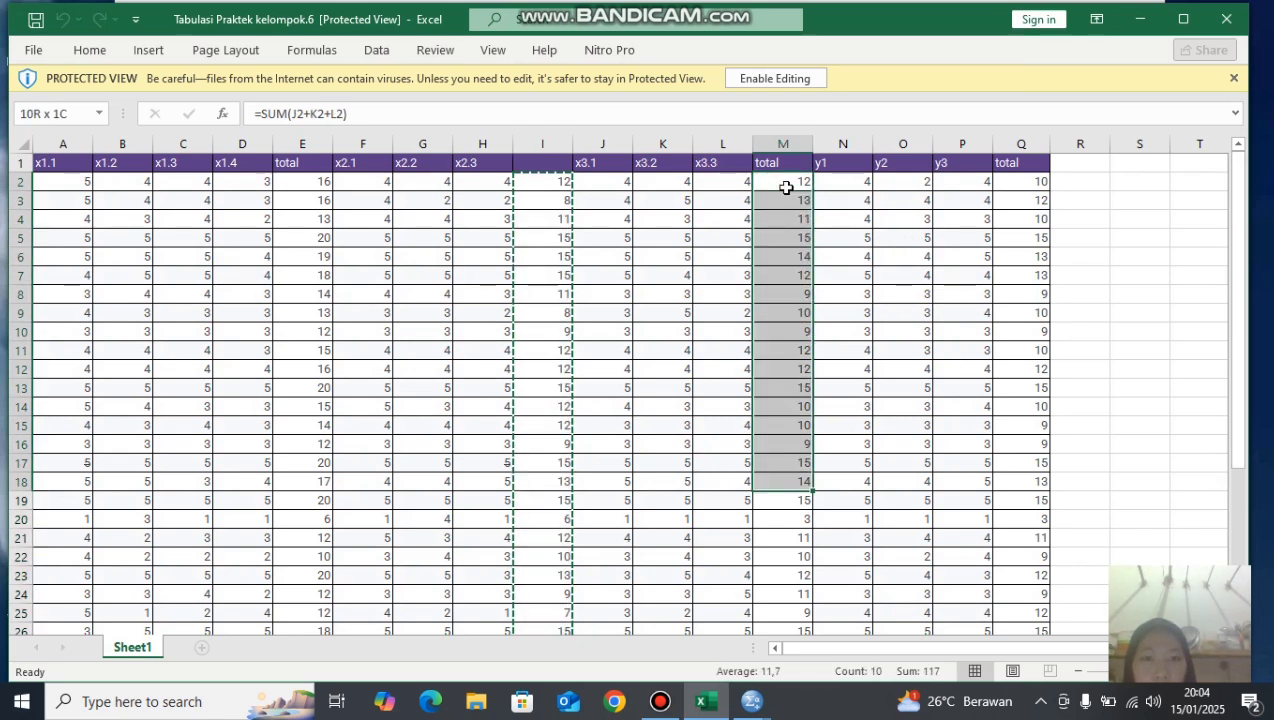
pyautogui.hotkey('shift', 'Down')
pyautogui.hotkey('shift', 'Down')
pyautogui.hotkey('shift', 'Down')
pyautogui.hotkey('shift', 'Down')
pyautogui.hotkey('shift', 'Down')
pyautogui.hotkey('shift', 'Down')
pyautogui.hotkey('shift', 'Down')
pyautogui.hotkey('shift', 'Down')
pyautogui.hotkey('shift', 'Down')
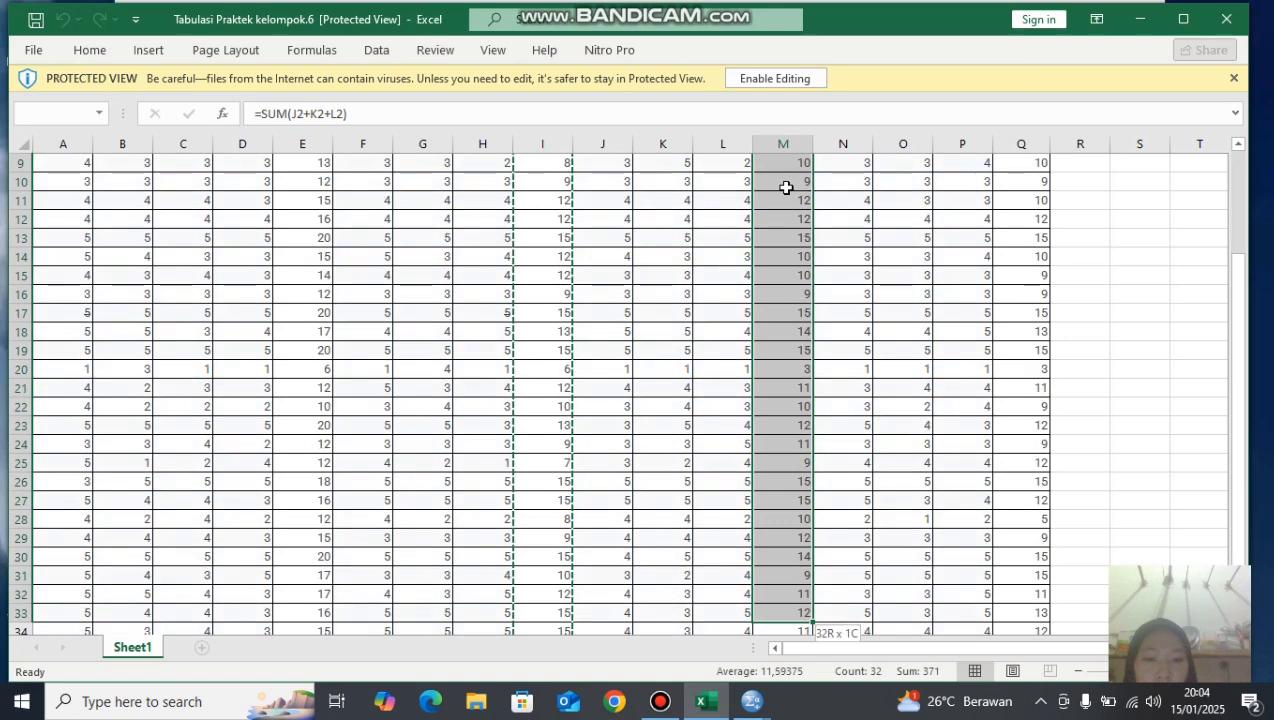
pyautogui.hotkey('shift', 'Down')
pyautogui.hotkey('shift', 'Down')
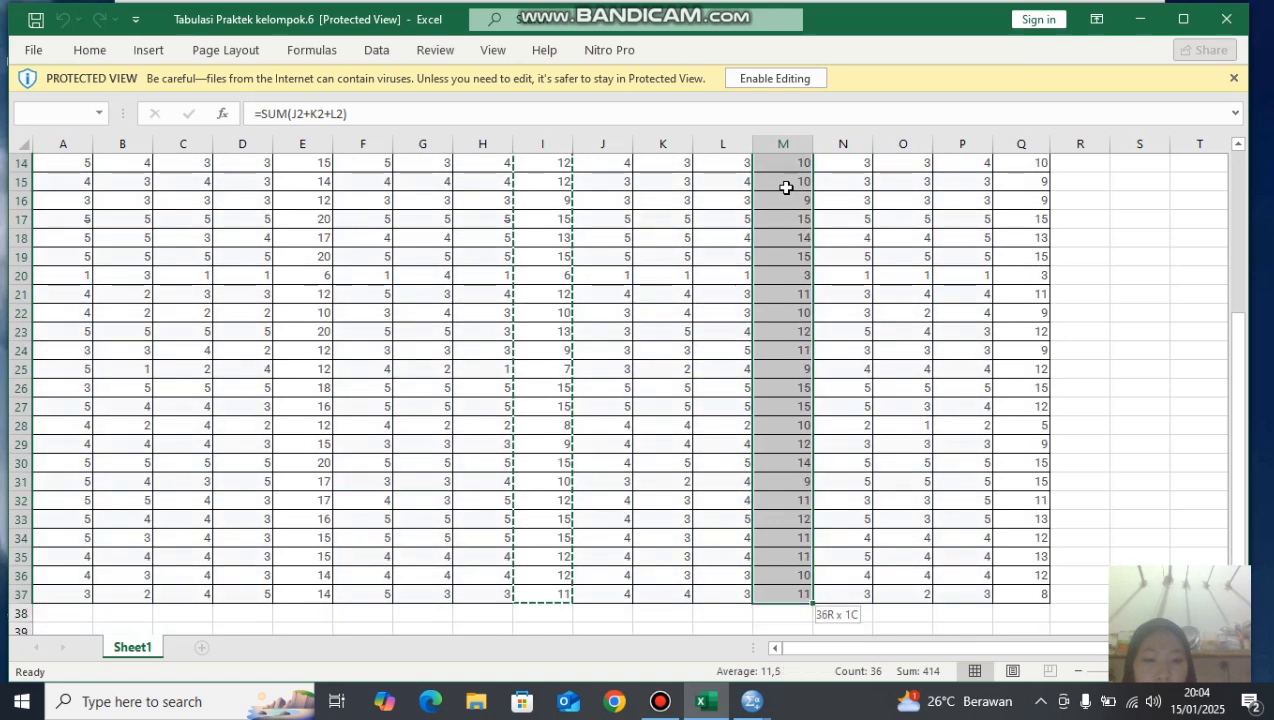
pyautogui.hotkey('ctrl', 'c')
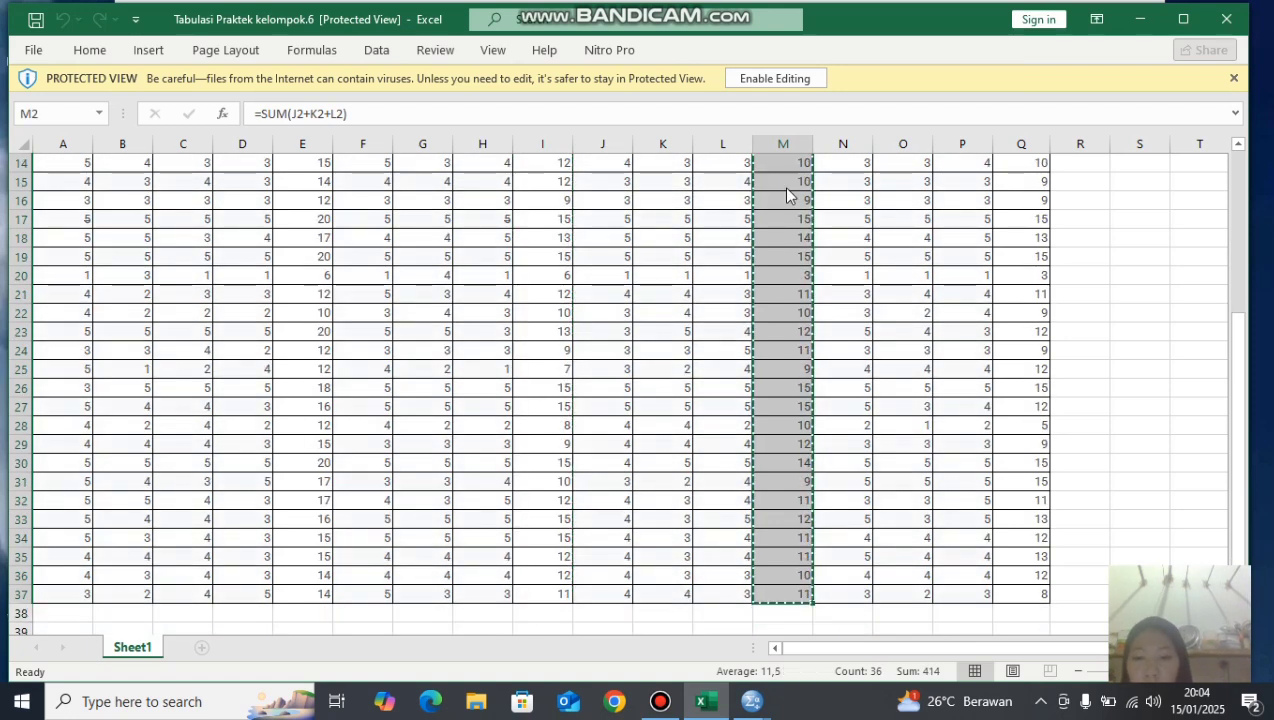
# - Switch to the Untitled2 dataset in SPSS and paste the x3 totals into the third column from row 1
pyautogui.moveTo(752, 701)
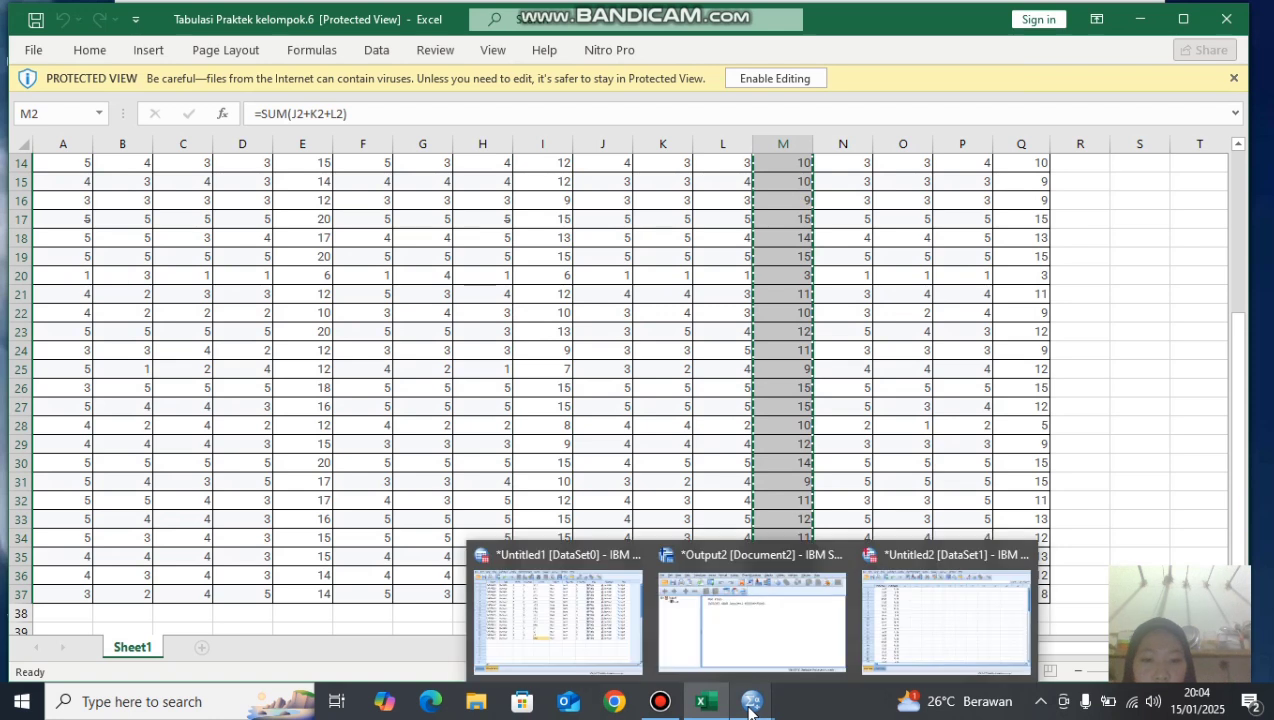
pyautogui.click(943, 642)
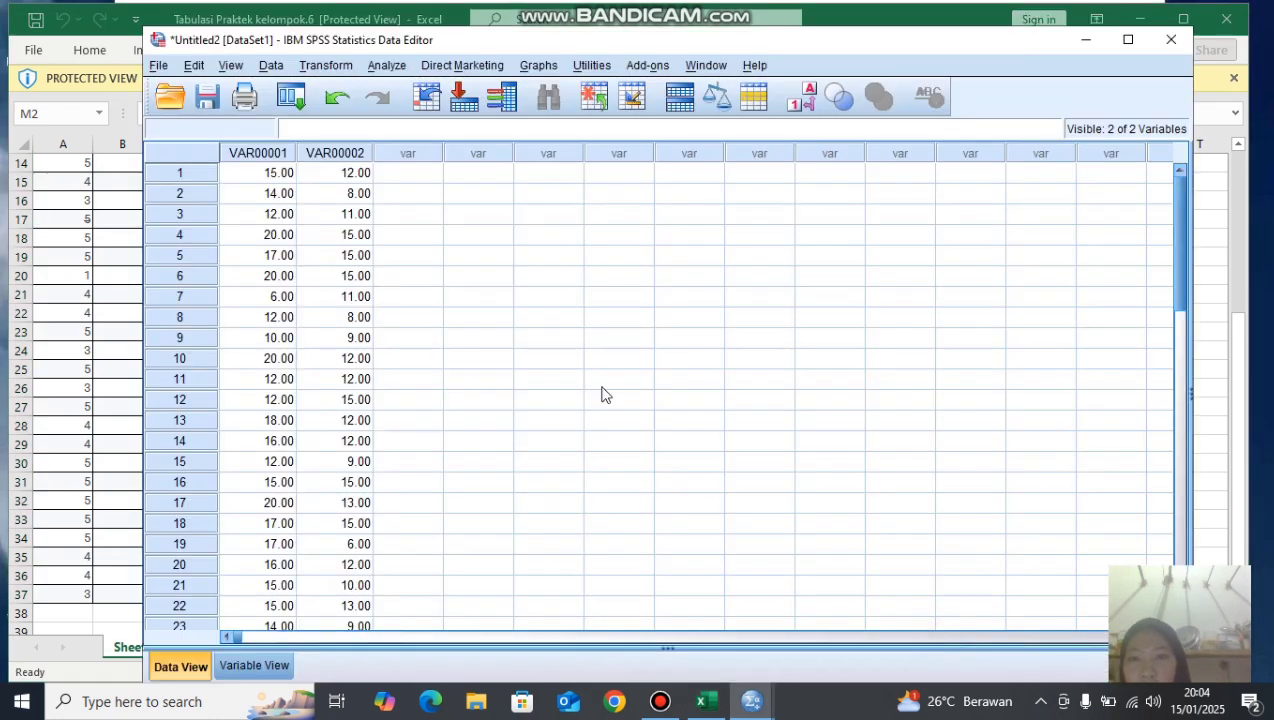
pyautogui.click(420, 177)
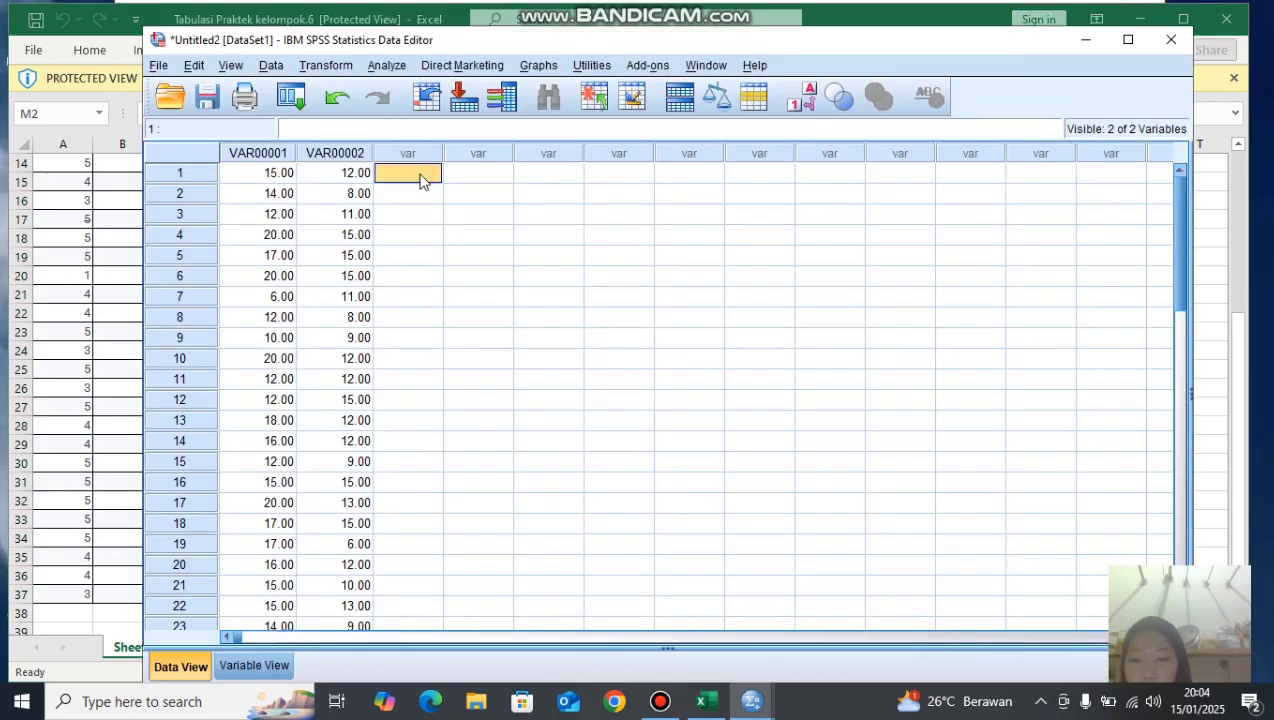
pyautogui.hotkey('ctrl', 'v')
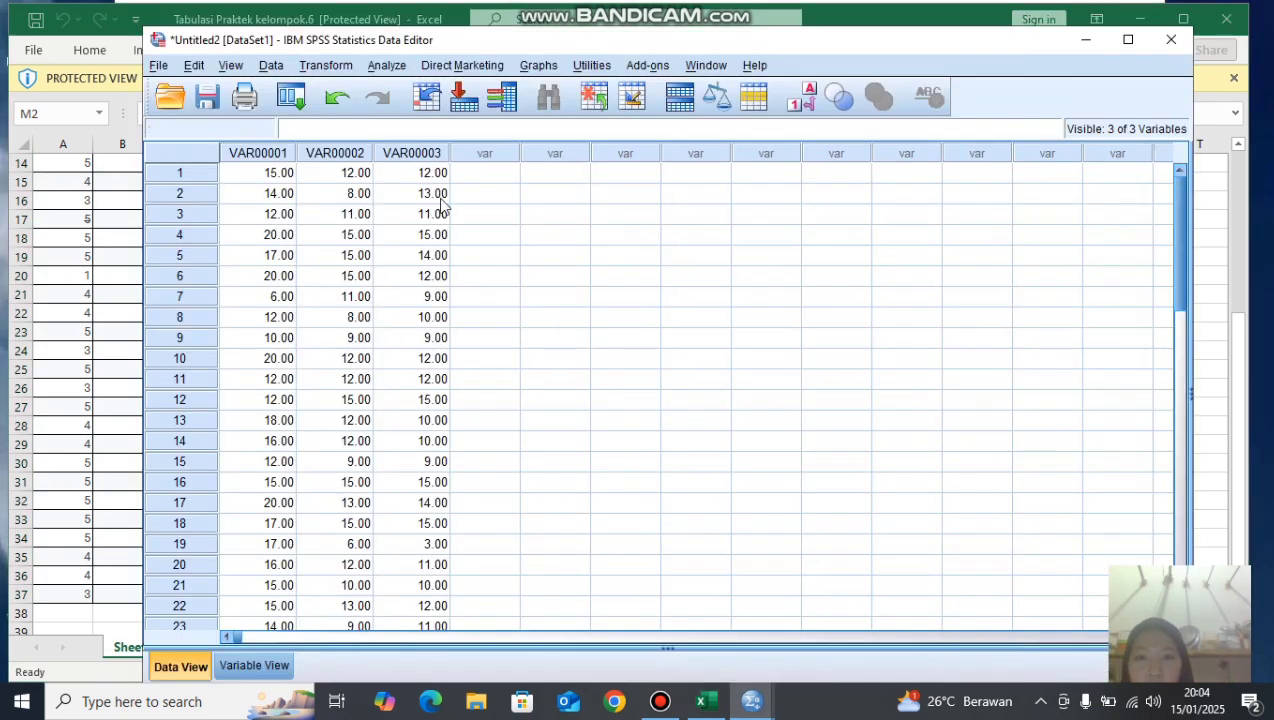
# - Go back to the tabulation workbook in Excel and copy the y totals in cells Q2 to Q37
pyautogui.click(705, 700)
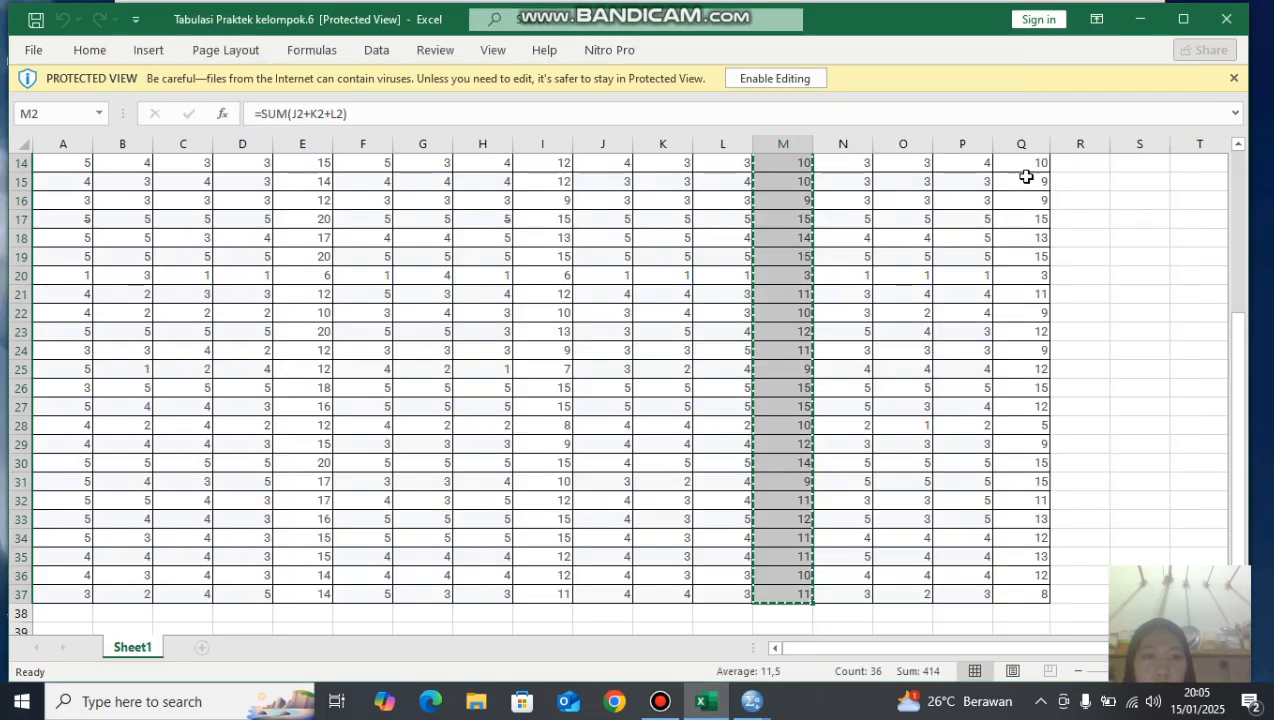
pyautogui.scroll(5, 1234, 213)
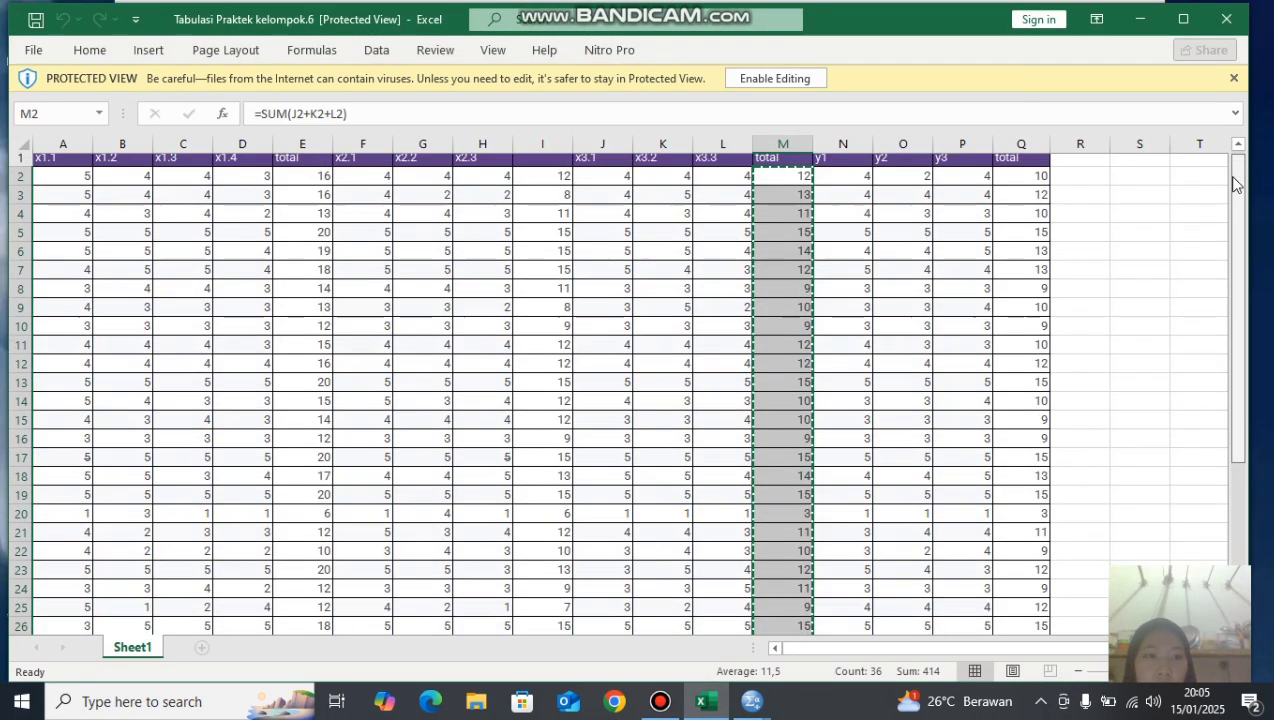
pyautogui.moveTo(1037, 188); pyautogui.dragTo(1037, 188)
pyautogui.hotkey('ctrl', 'c')
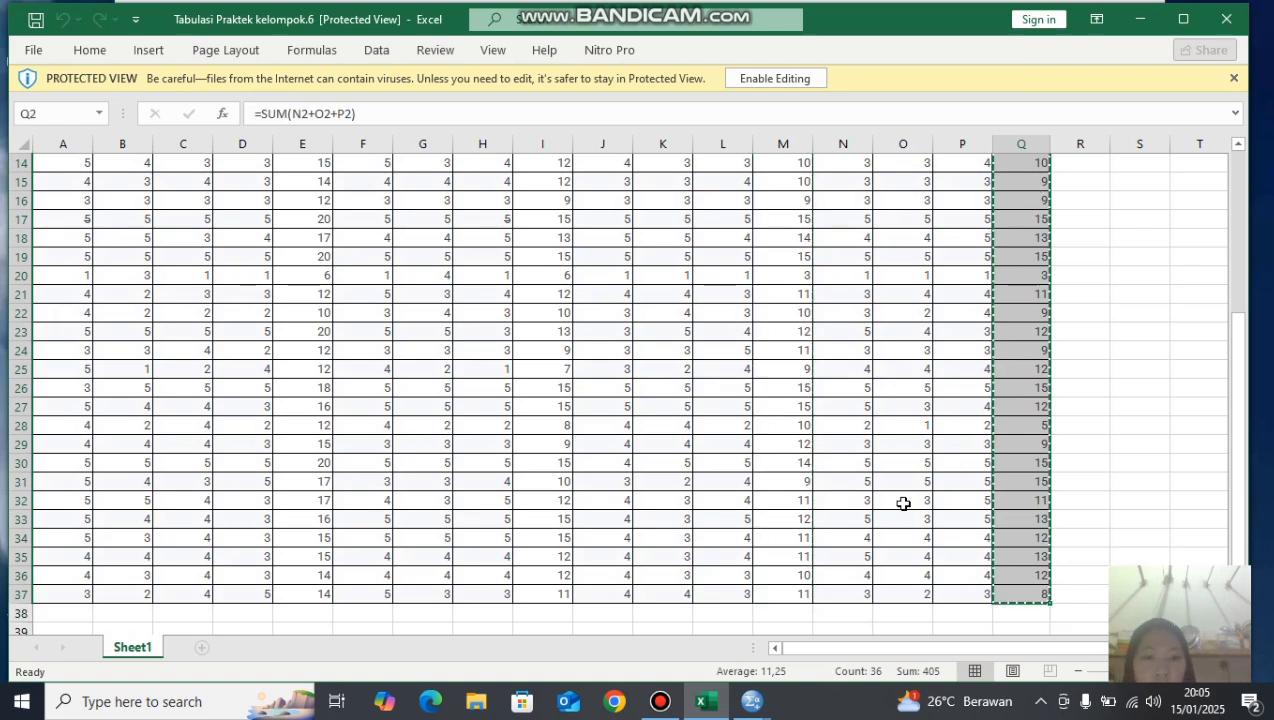
# - Try to switch to the Untitled2 dataset in SPSS
pyautogui.moveTo(750, 697)
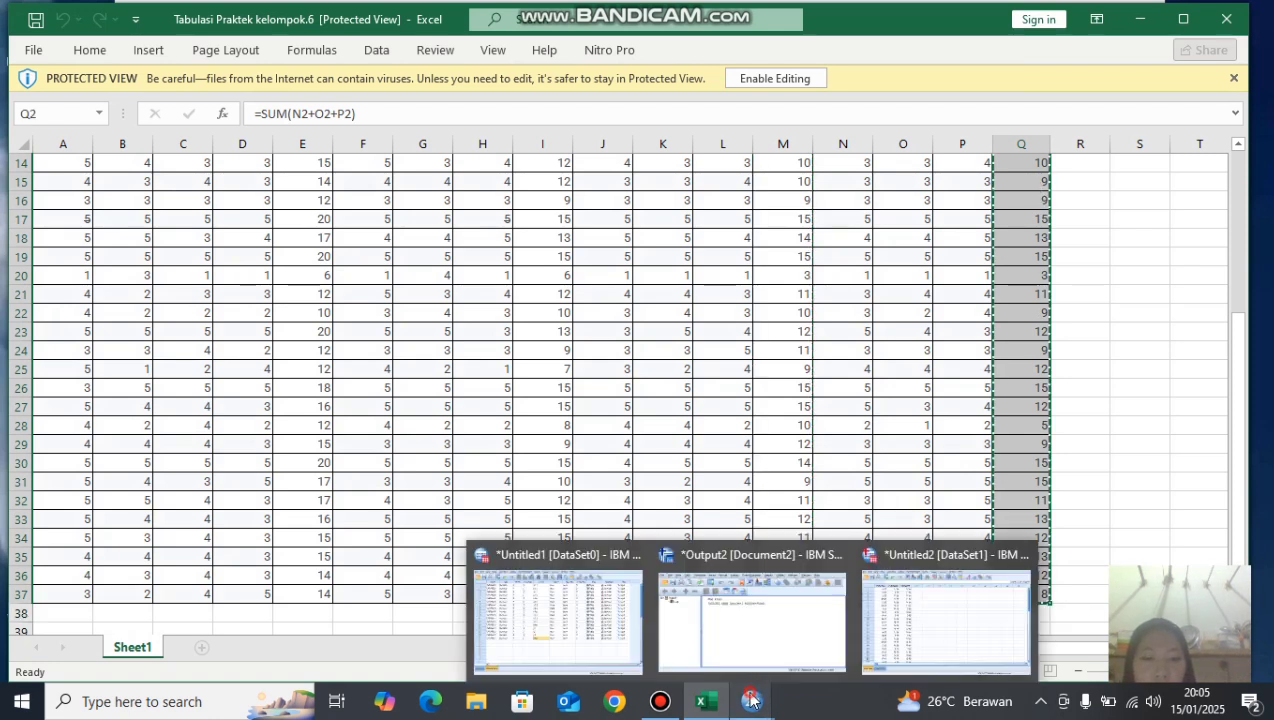
pyautogui.click(916, 620)
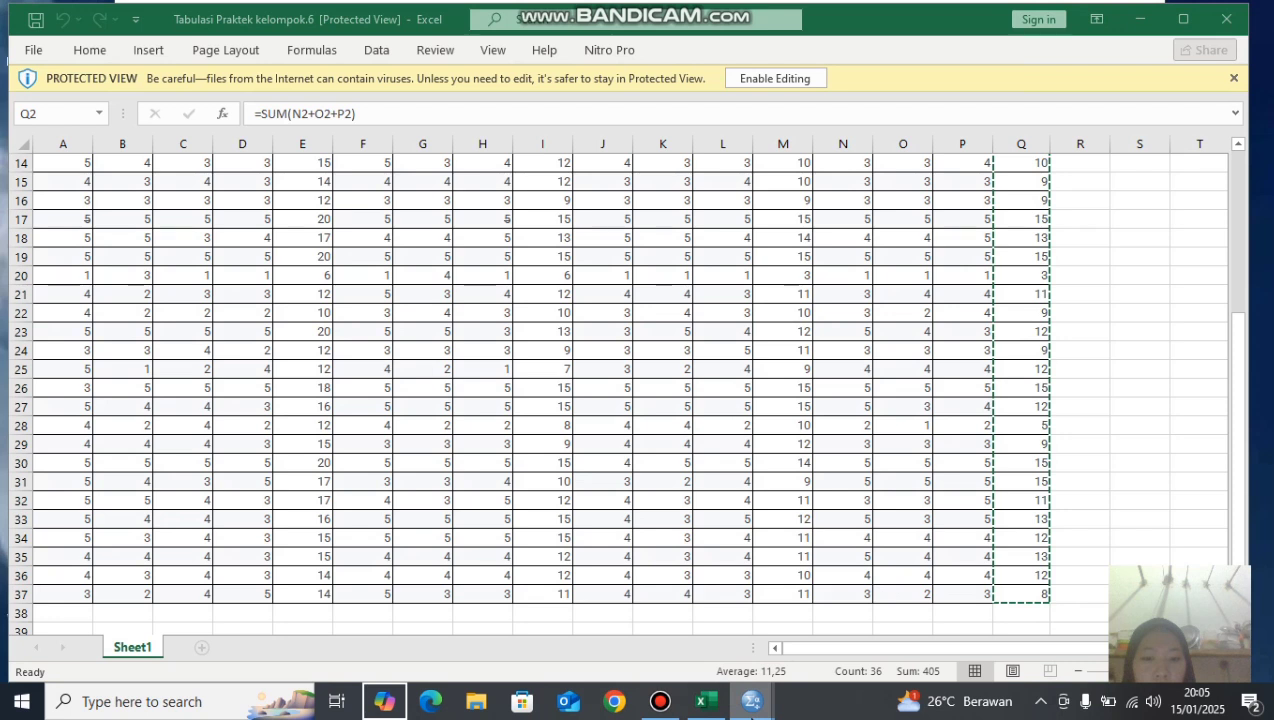
pyautogui.rightClick(753, 712)
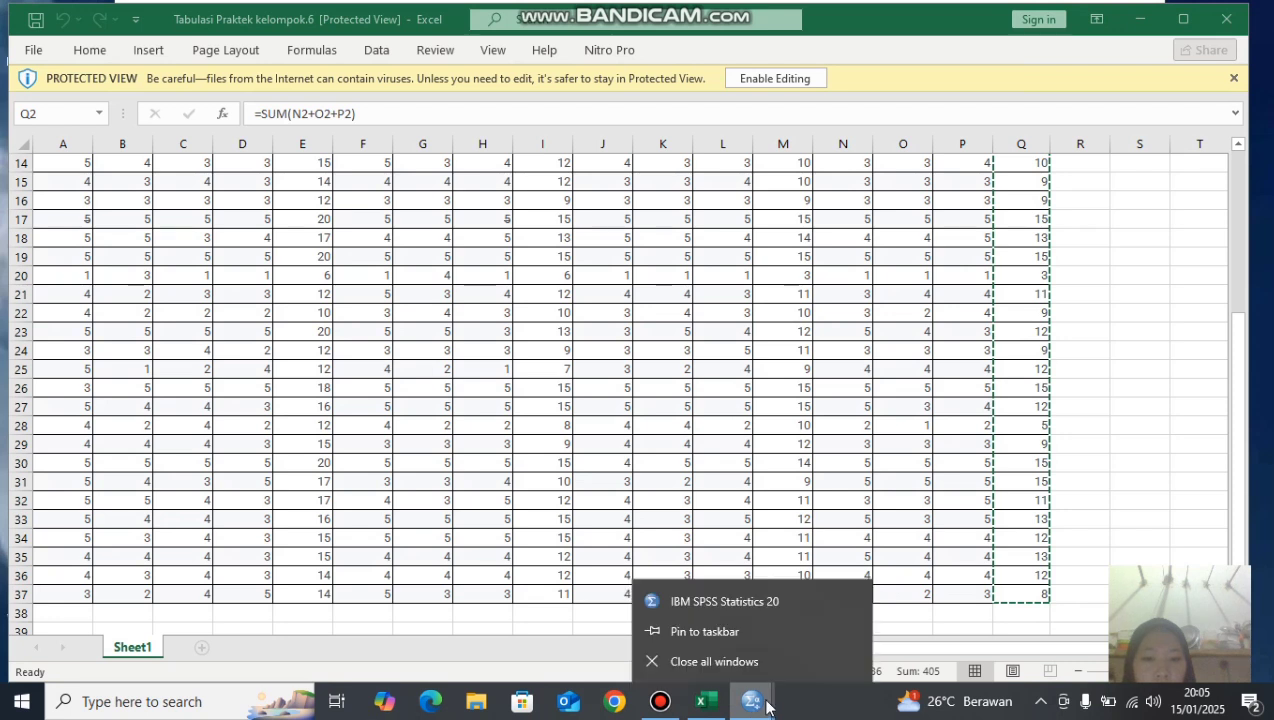
pyautogui.click(753, 706)
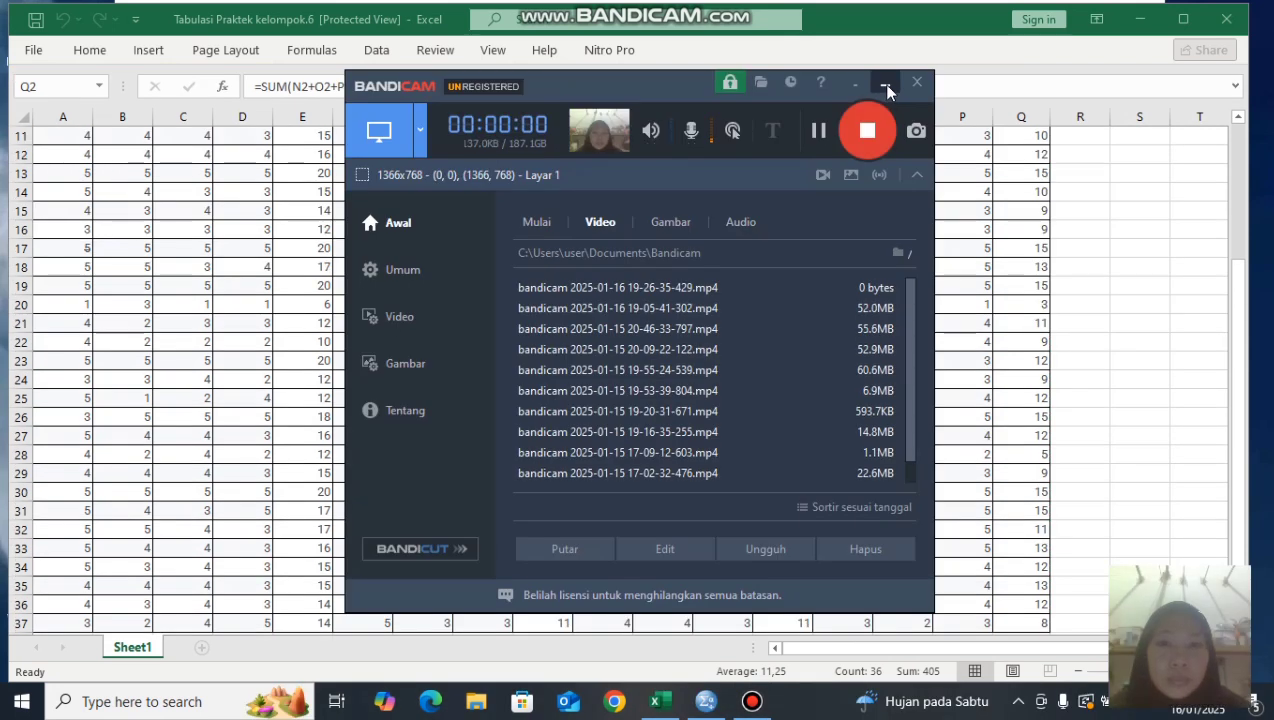
# - Switch to the Untitled1 dataset in SPSS and give the first variable the label "Aktualisasi"
pyautogui.click(885, 87)
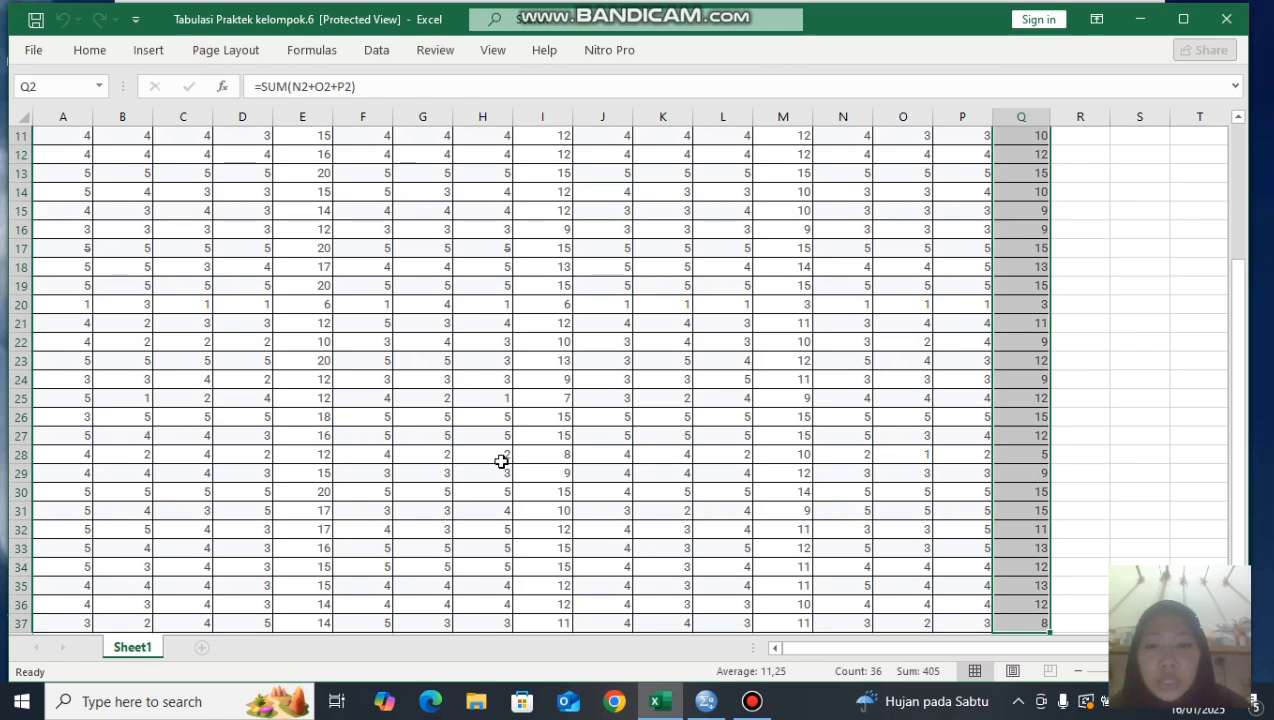
pyautogui.click(706, 704)
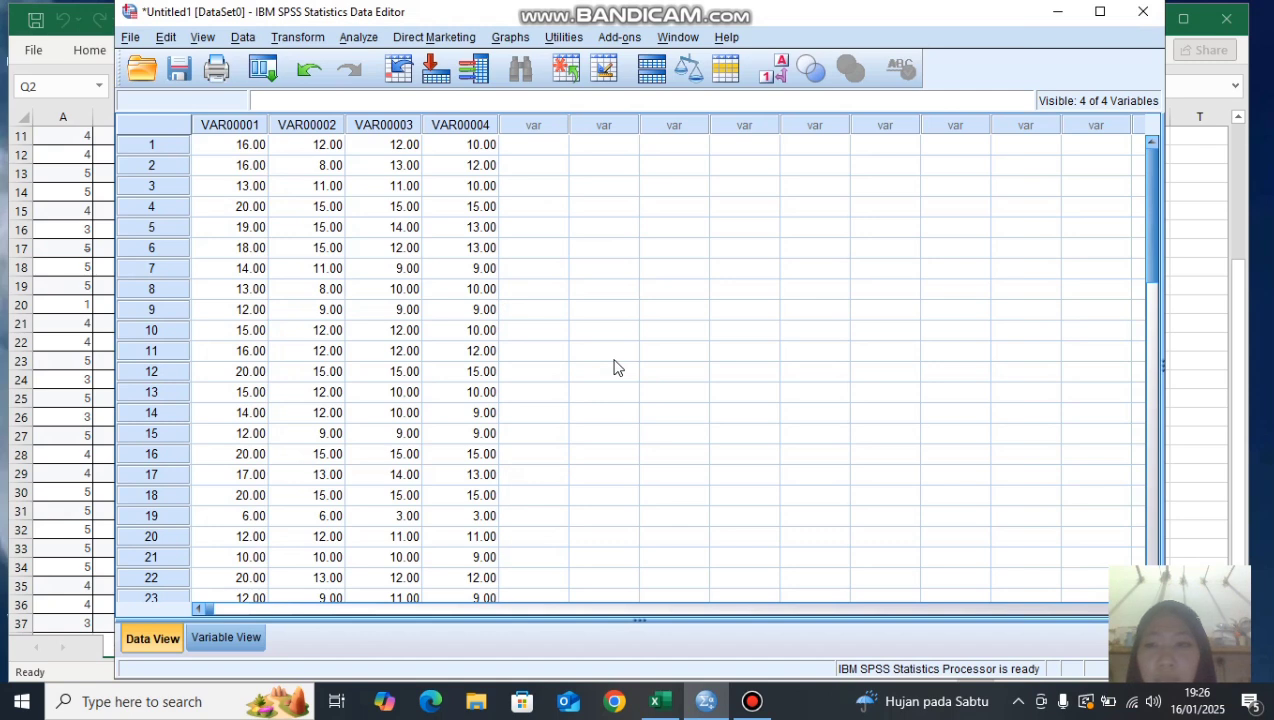
pyautogui.click(226, 636)
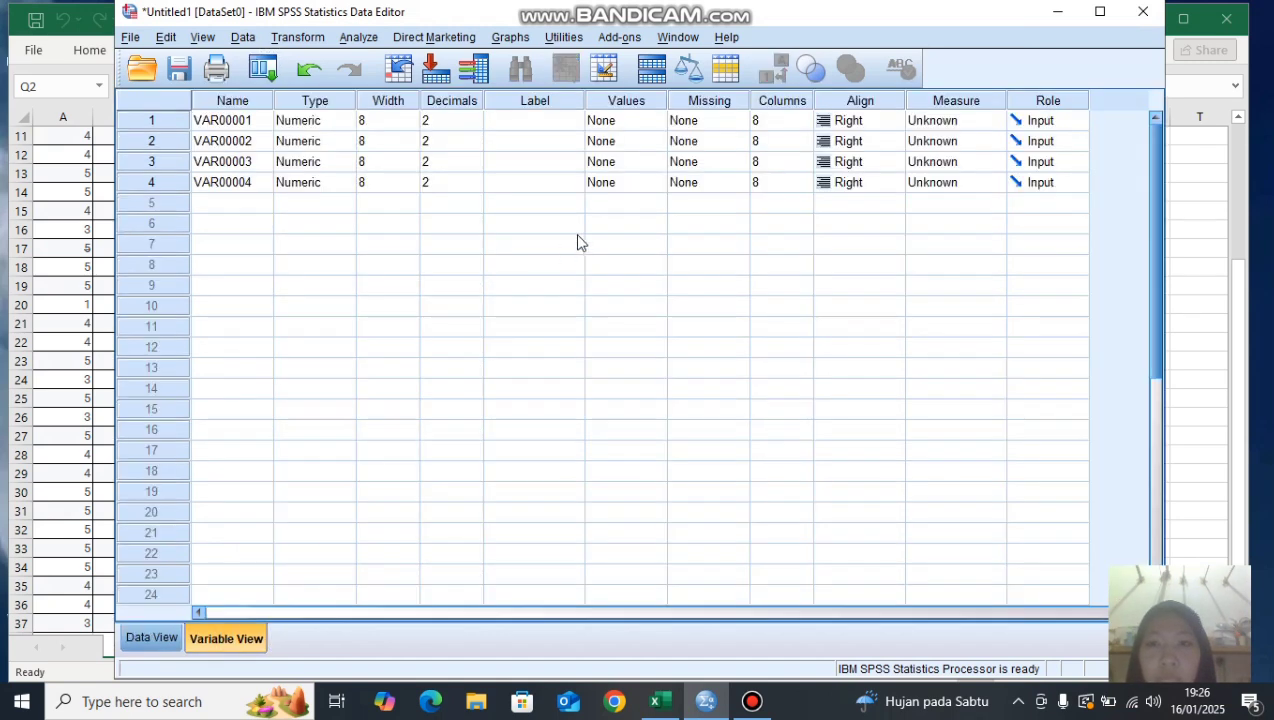
pyautogui.click(537, 128)
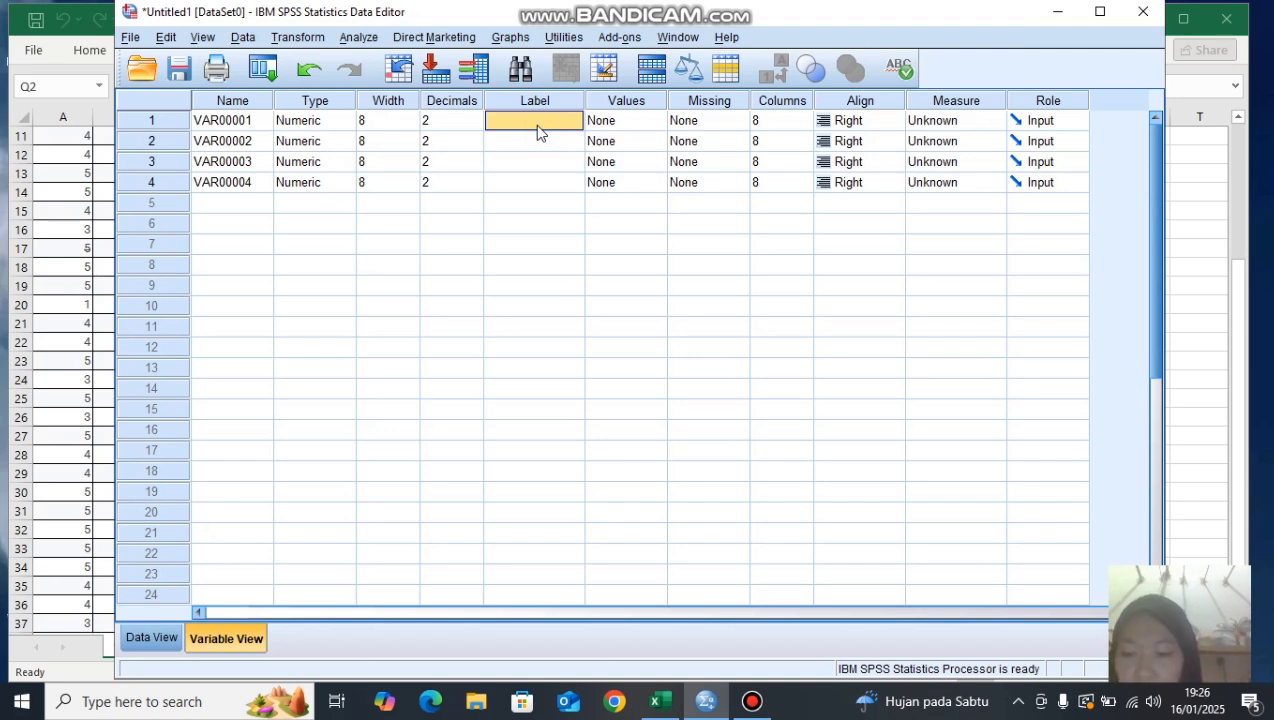
pyautogui.click(538, 125)
pyautogui.write('Aktualisasi')
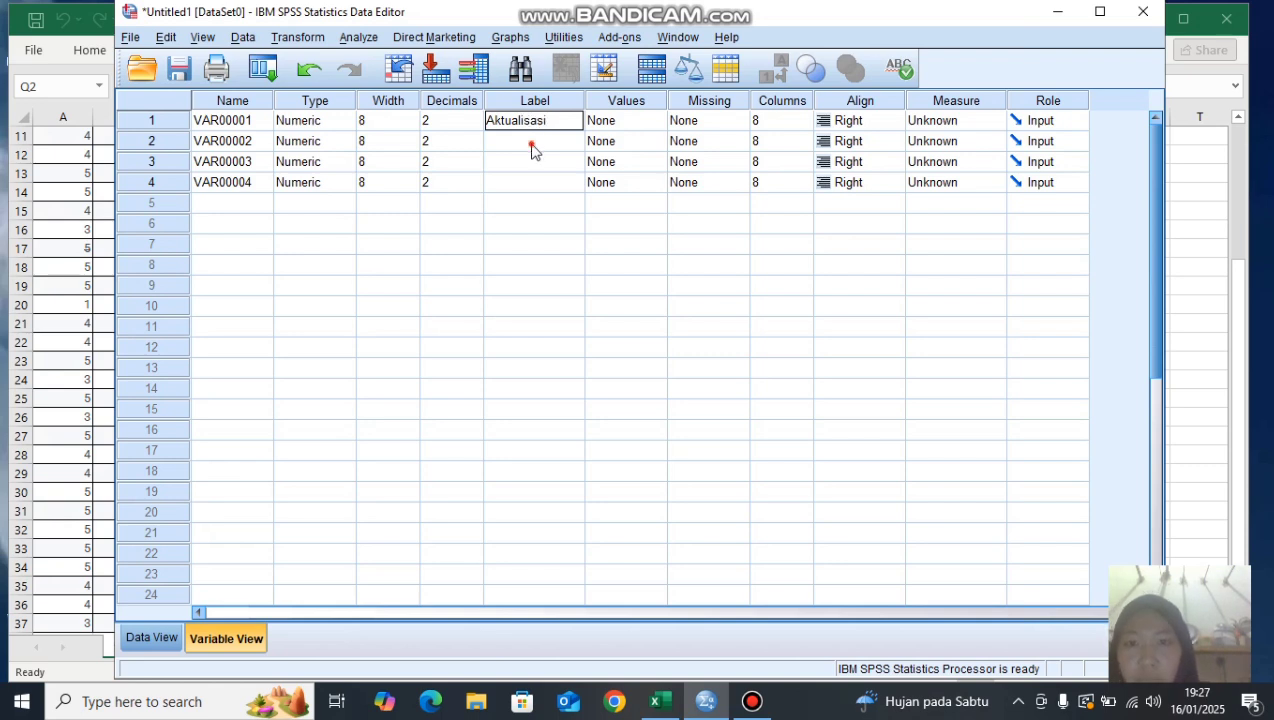
# - Give the second variable the label "Rasa aman"
pyautogui.click(532, 148)
pyautogui.click(532, 146)
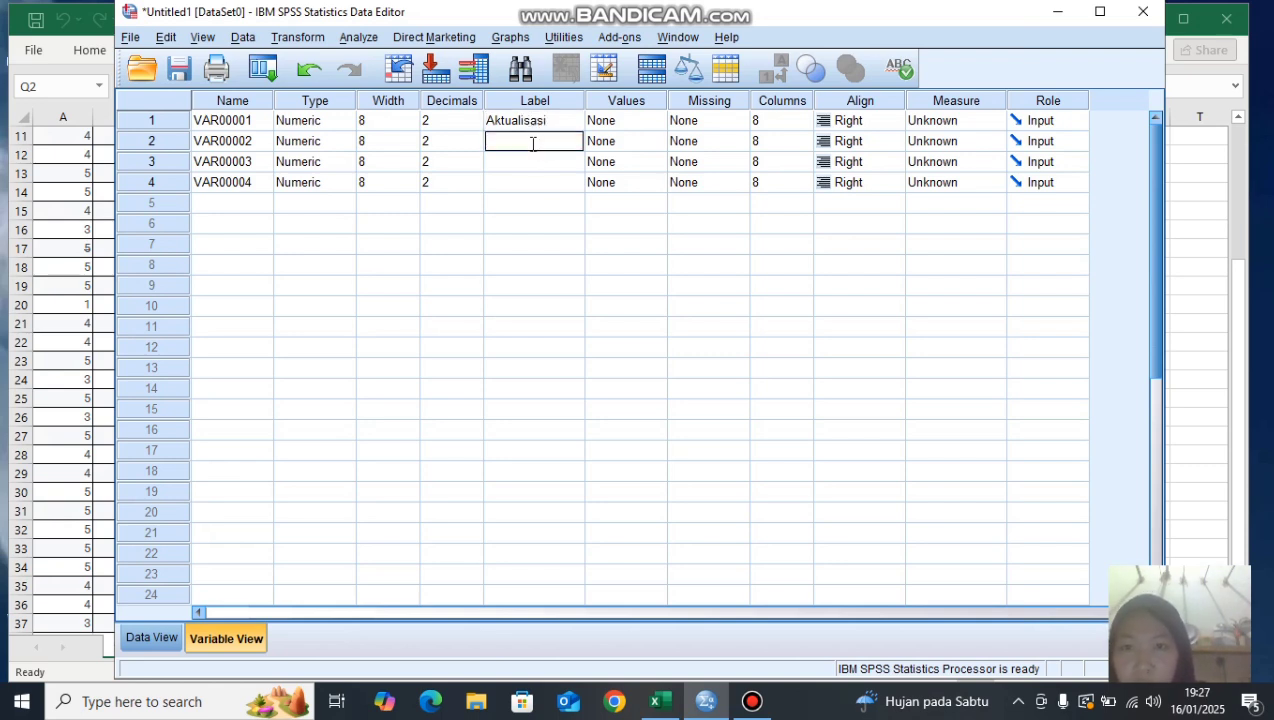
pyautogui.write('Rasa')
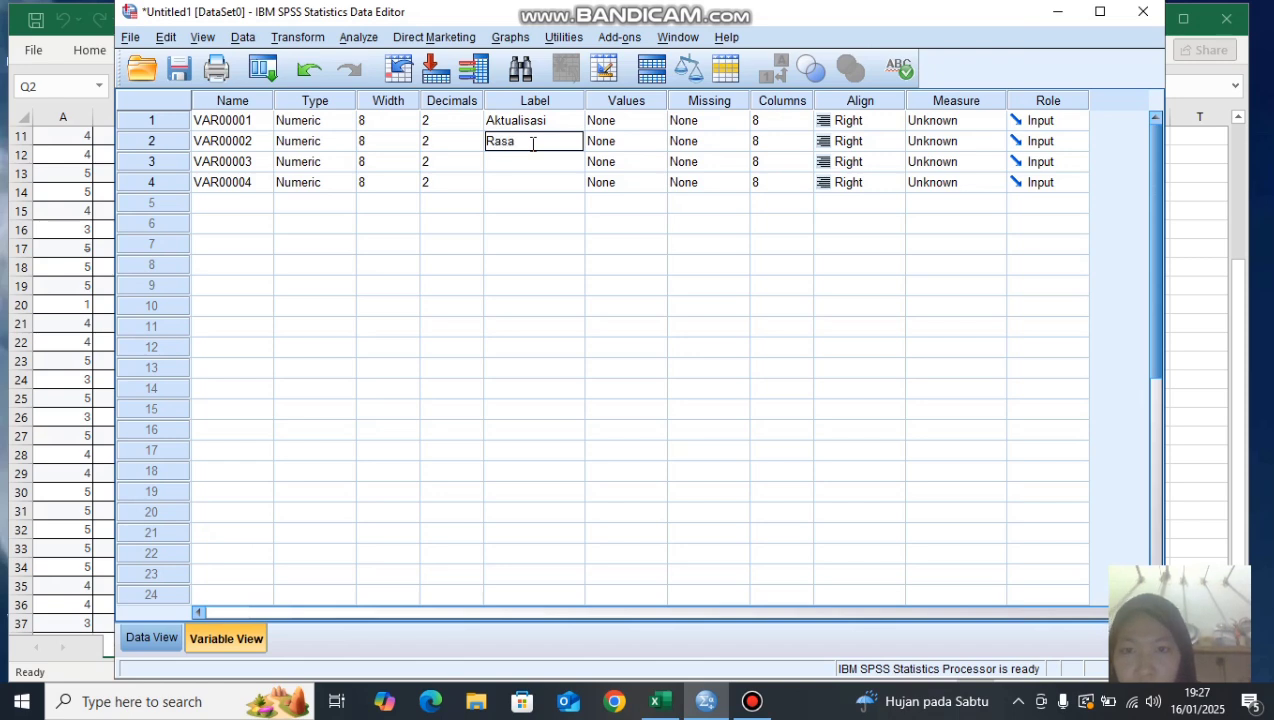
pyautogui.write(' aman')
pyautogui.click(528, 158)
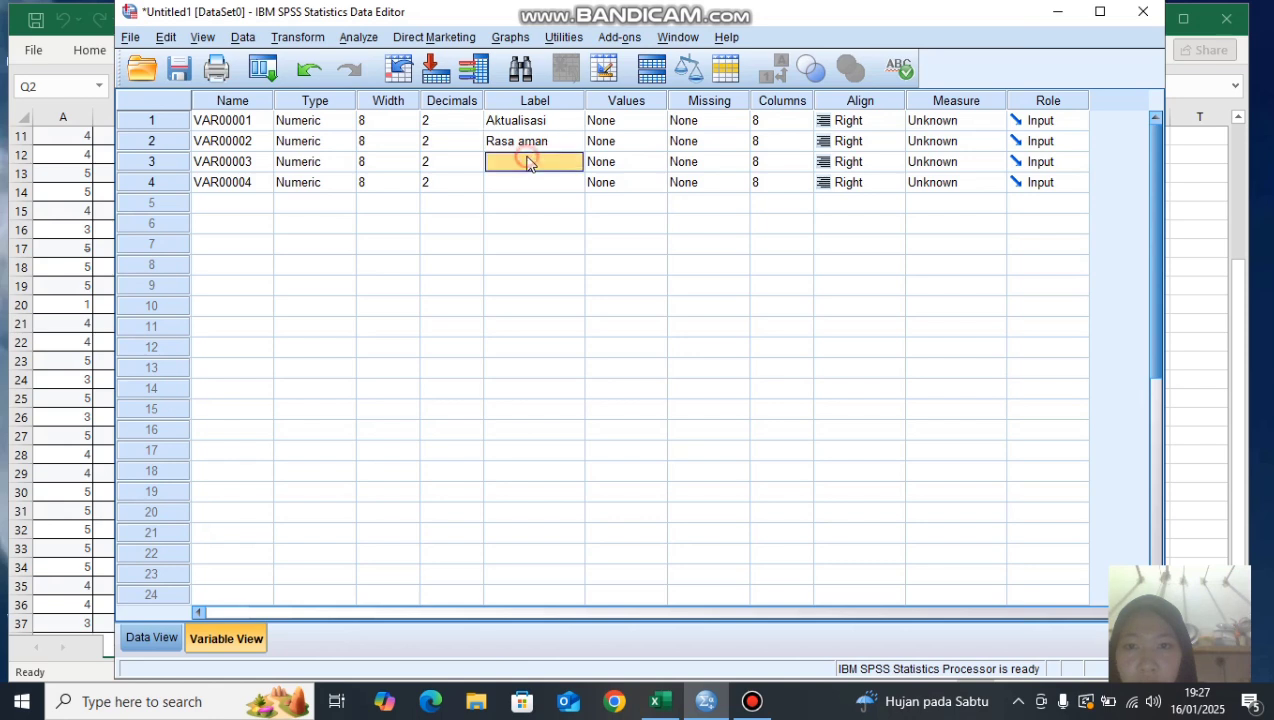
# - Give the third variable the label "Fisiologi"
pyautogui.click(528, 158)
pyautogui.write('Fi')
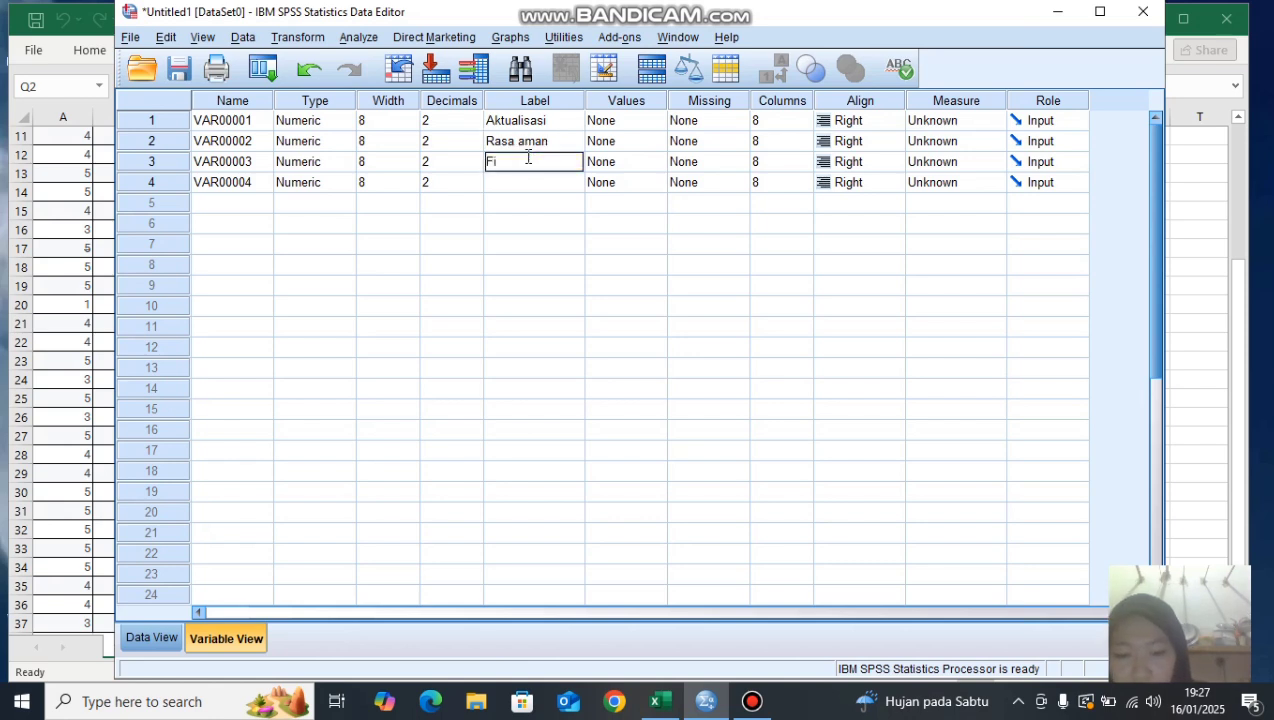
pyautogui.write('siolog')
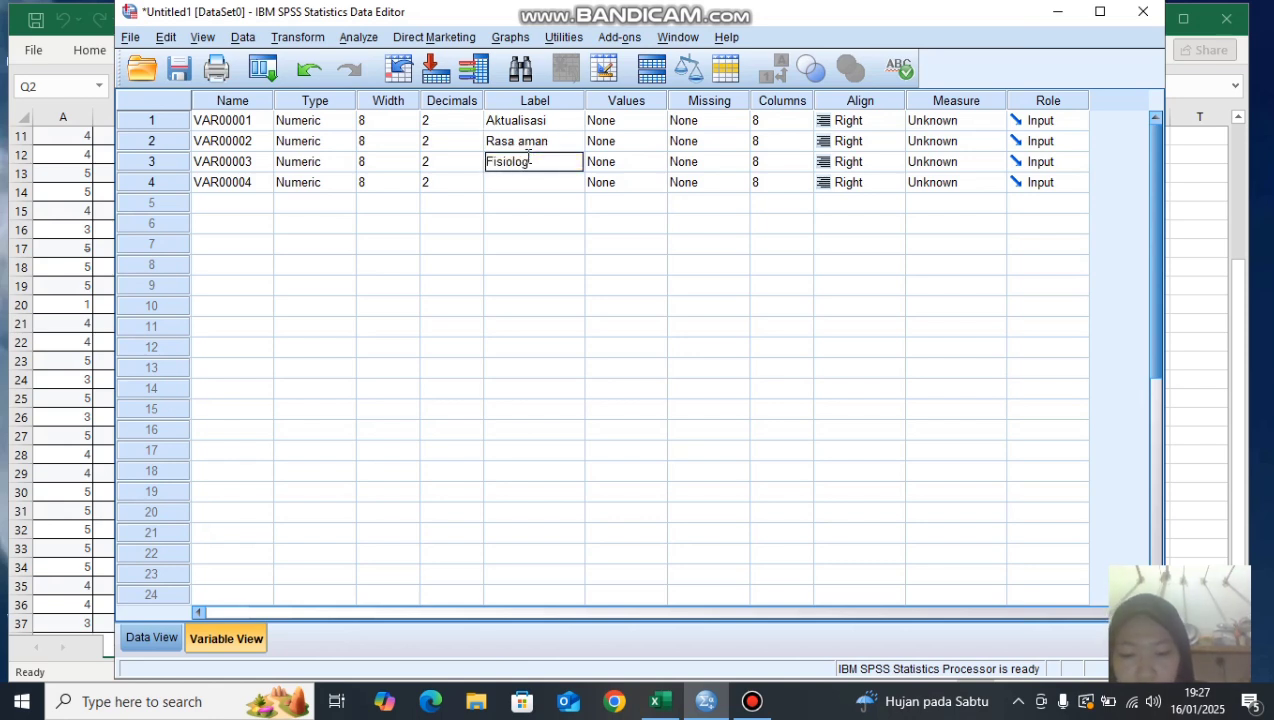
pyautogui.write('i')
# - Give the fourth variable the label "Motivasi pembelian"
pyautogui.click(522, 181)
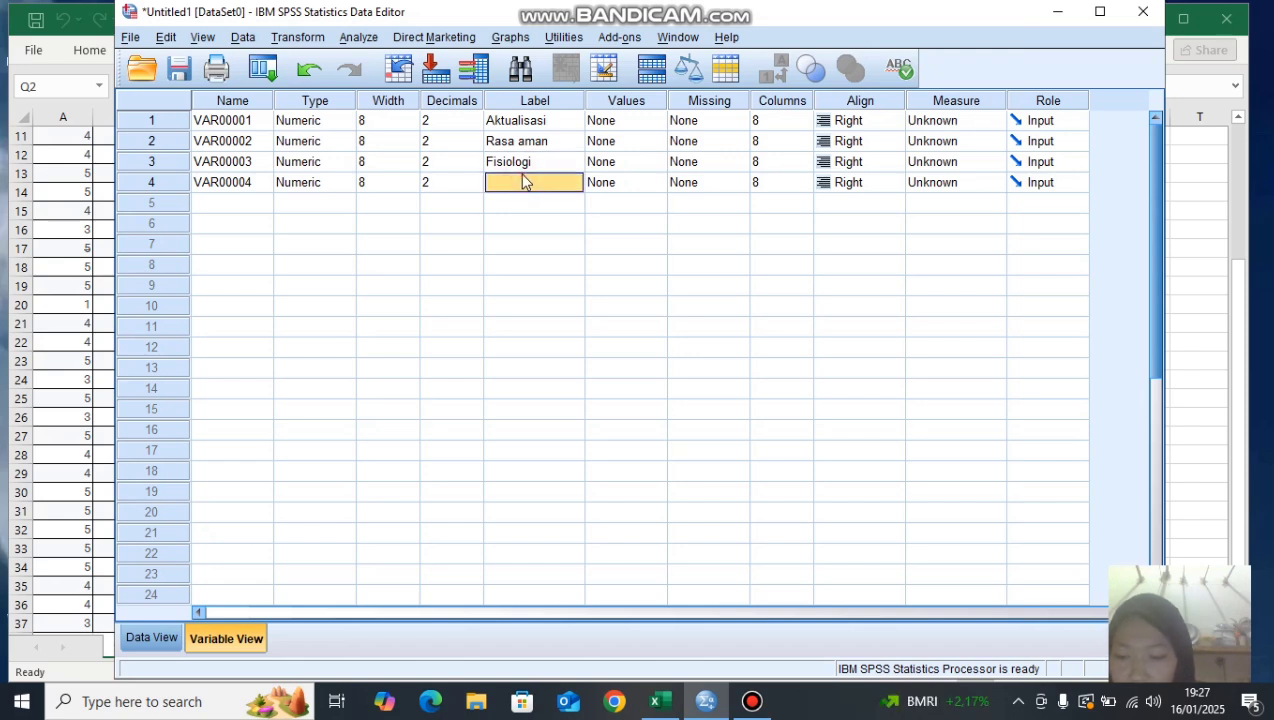
pyautogui.click(522, 180)
pyautogui.write('Motivasi')
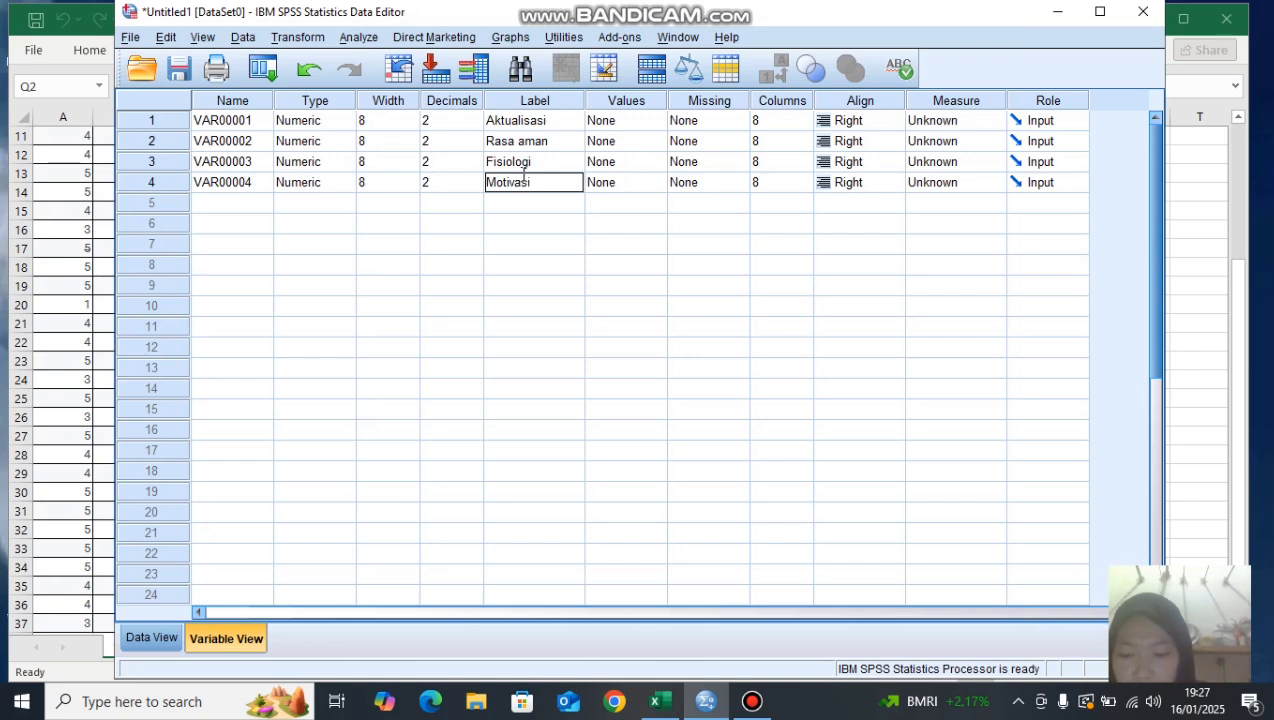
pyautogui.write(' pembe')
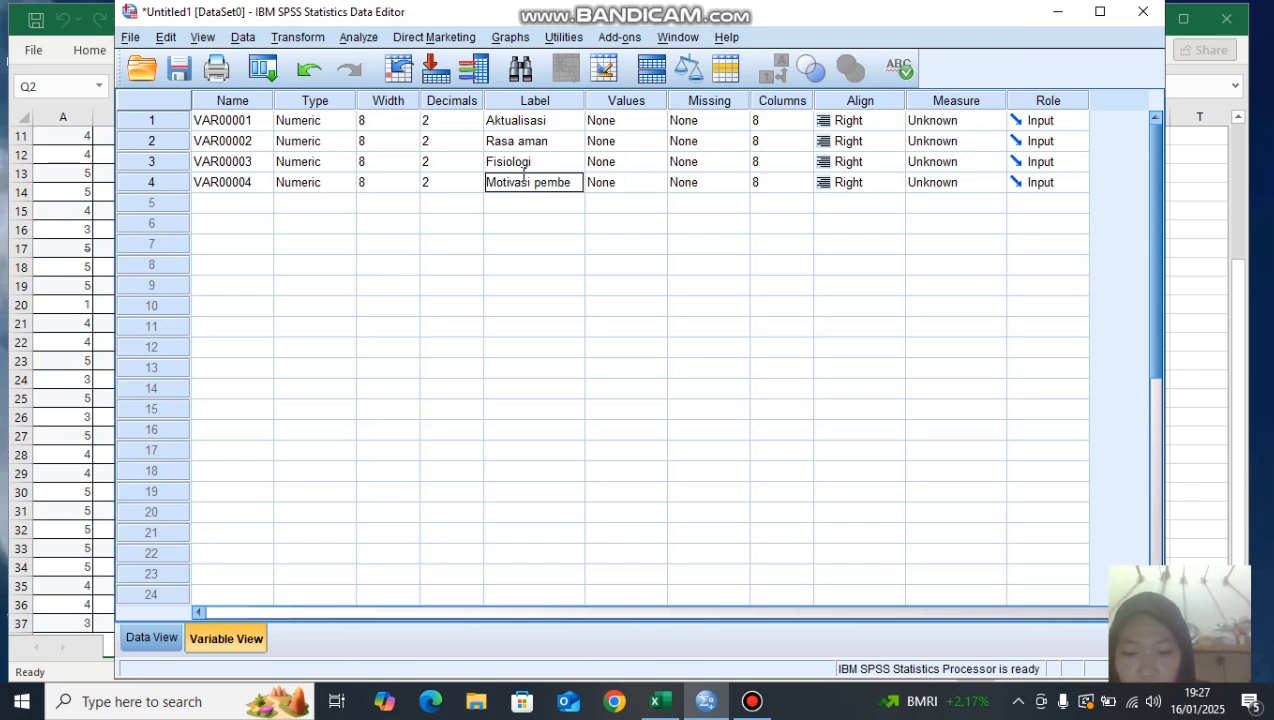
pyautogui.write('lian')
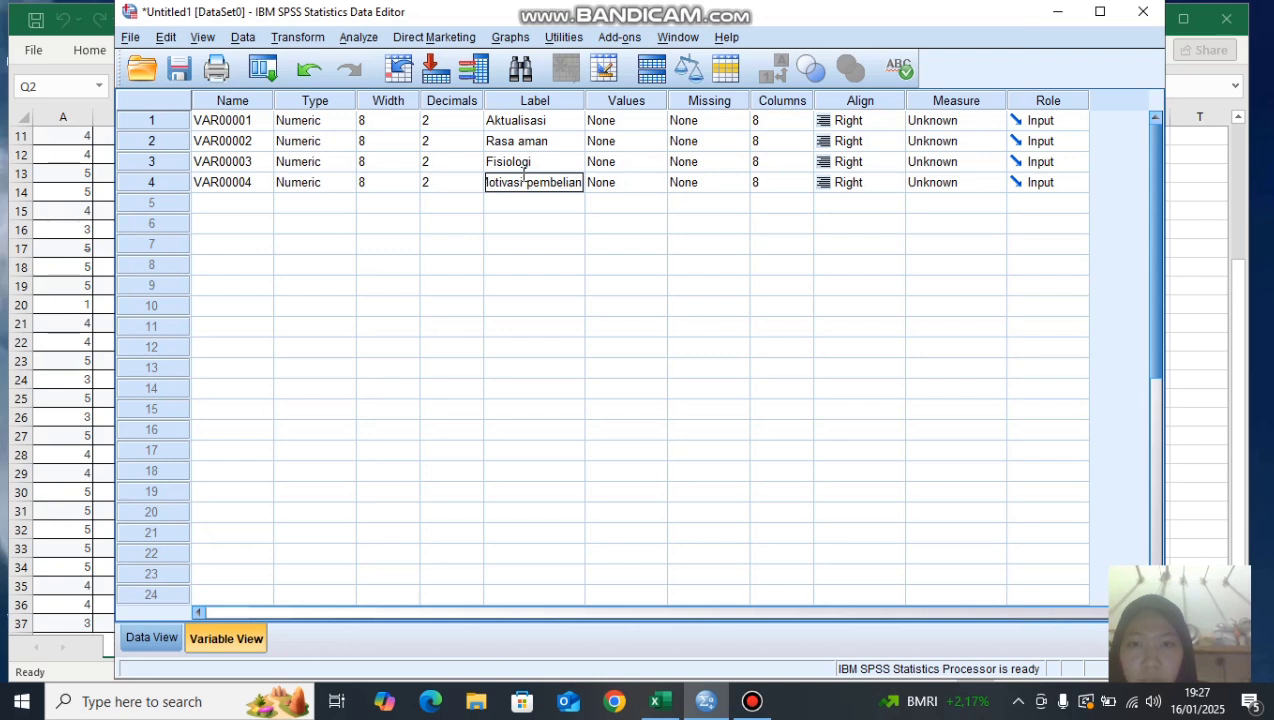
# - Set the measurement level of all four variables to Scale
pyautogui.click(929, 122)
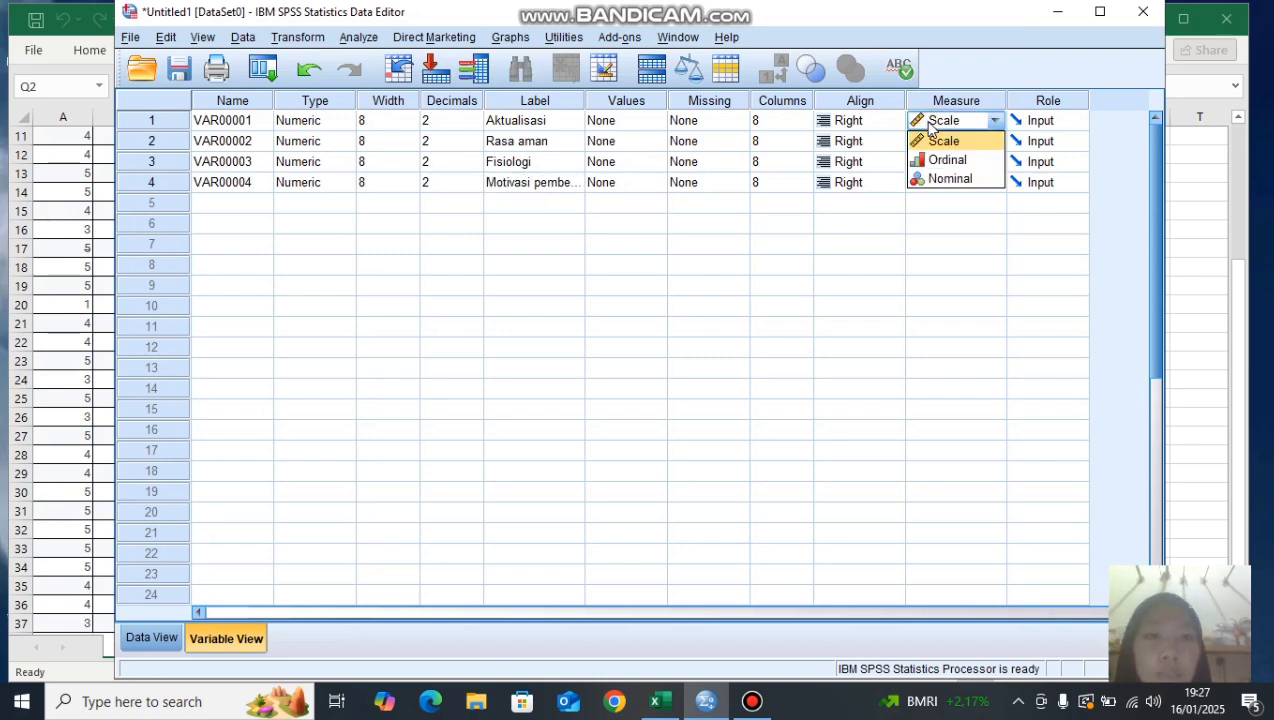
pyautogui.click(929, 125)
pyautogui.click(935, 141)
pyautogui.click(932, 145)
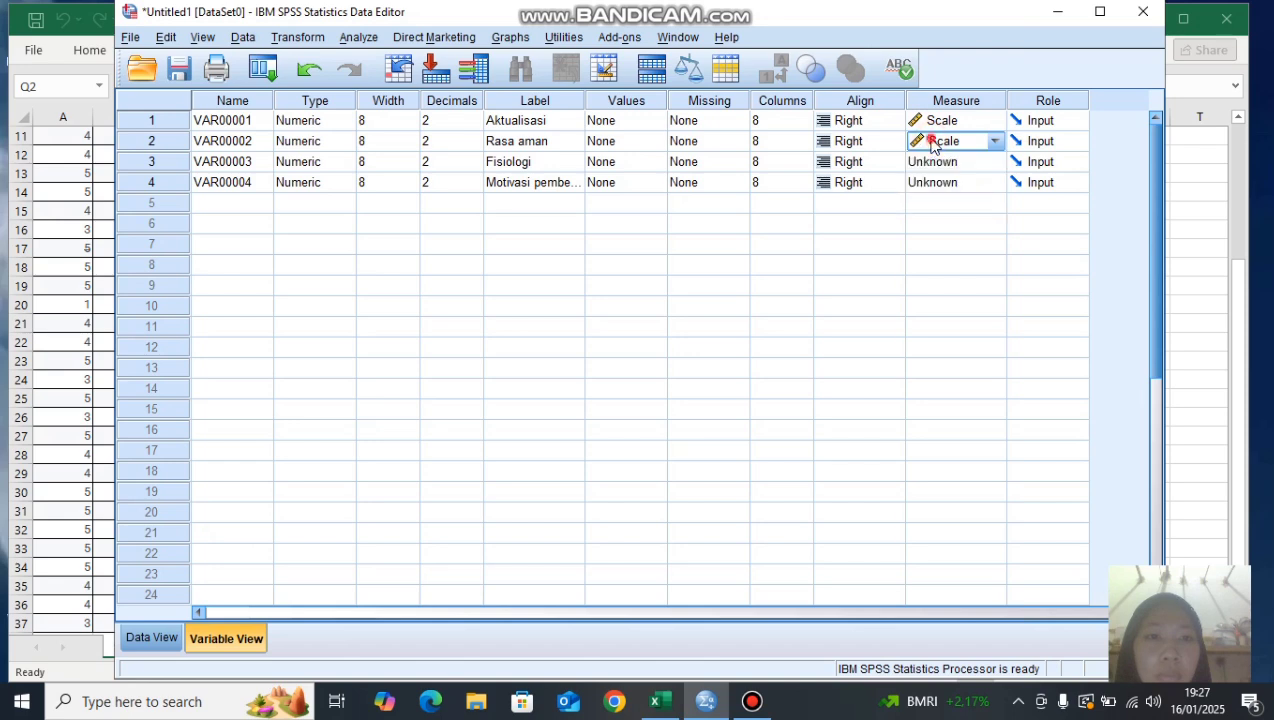
pyautogui.click(935, 161)
pyautogui.click(938, 168)
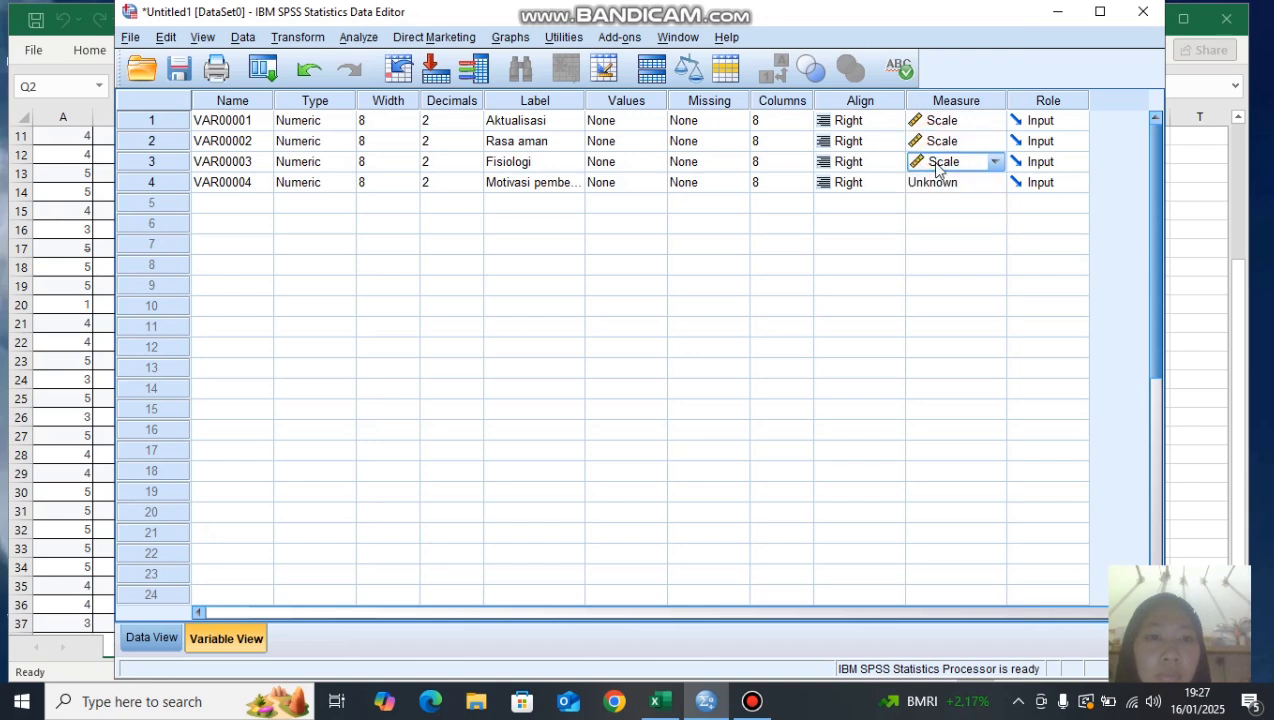
pyautogui.click(938, 183)
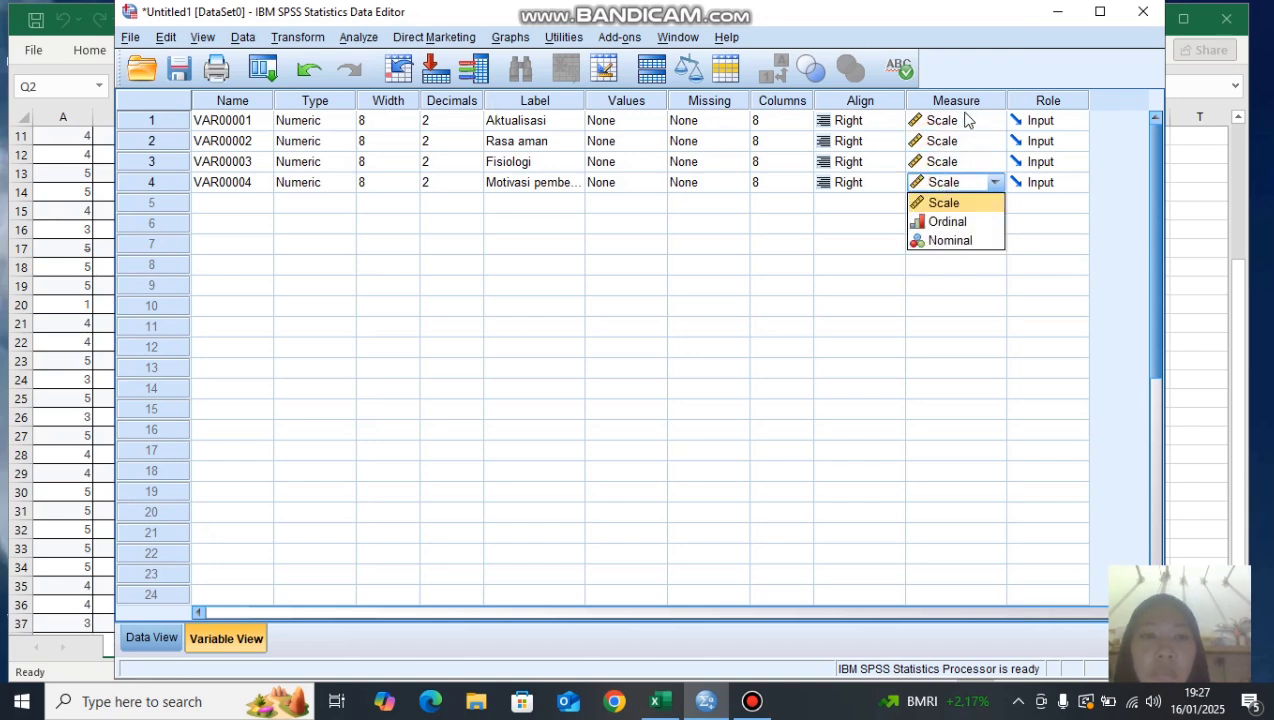
pyautogui.click(941, 197)
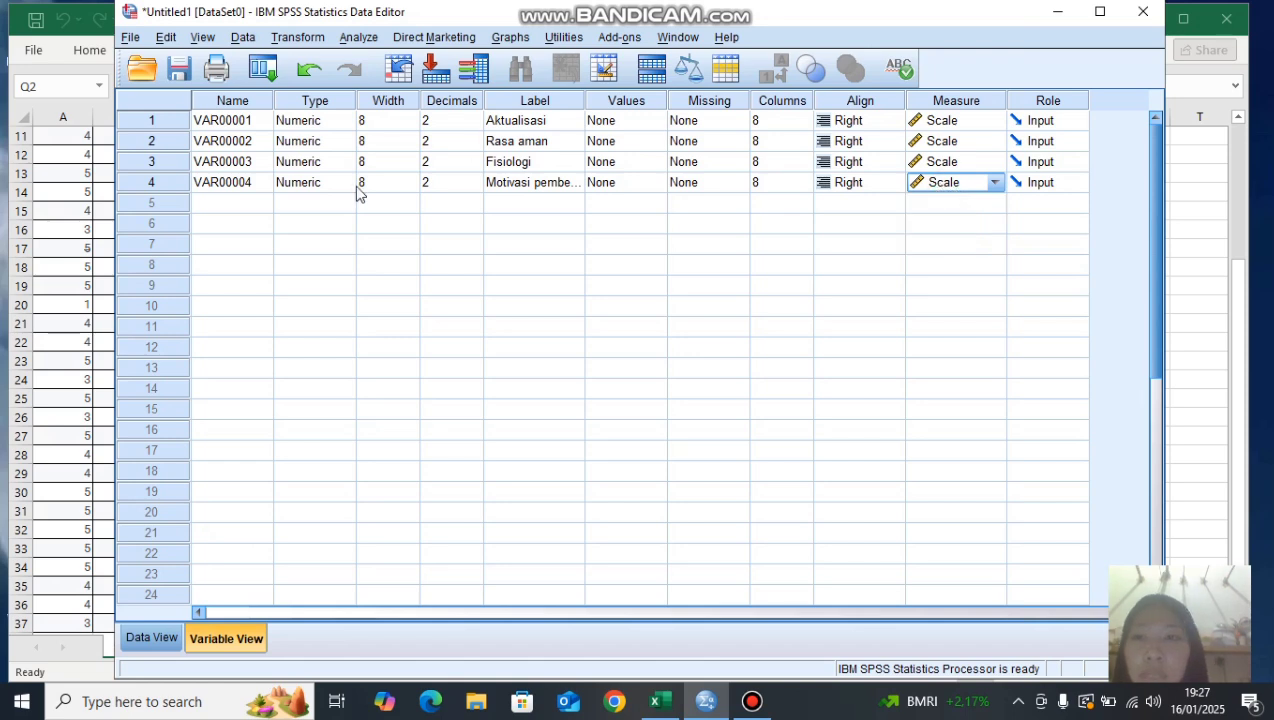
# - Rename the four variables, in order, as x1, x2, x3 and y
pyautogui.click(254, 121)
pyautogui.press('BackSpace')
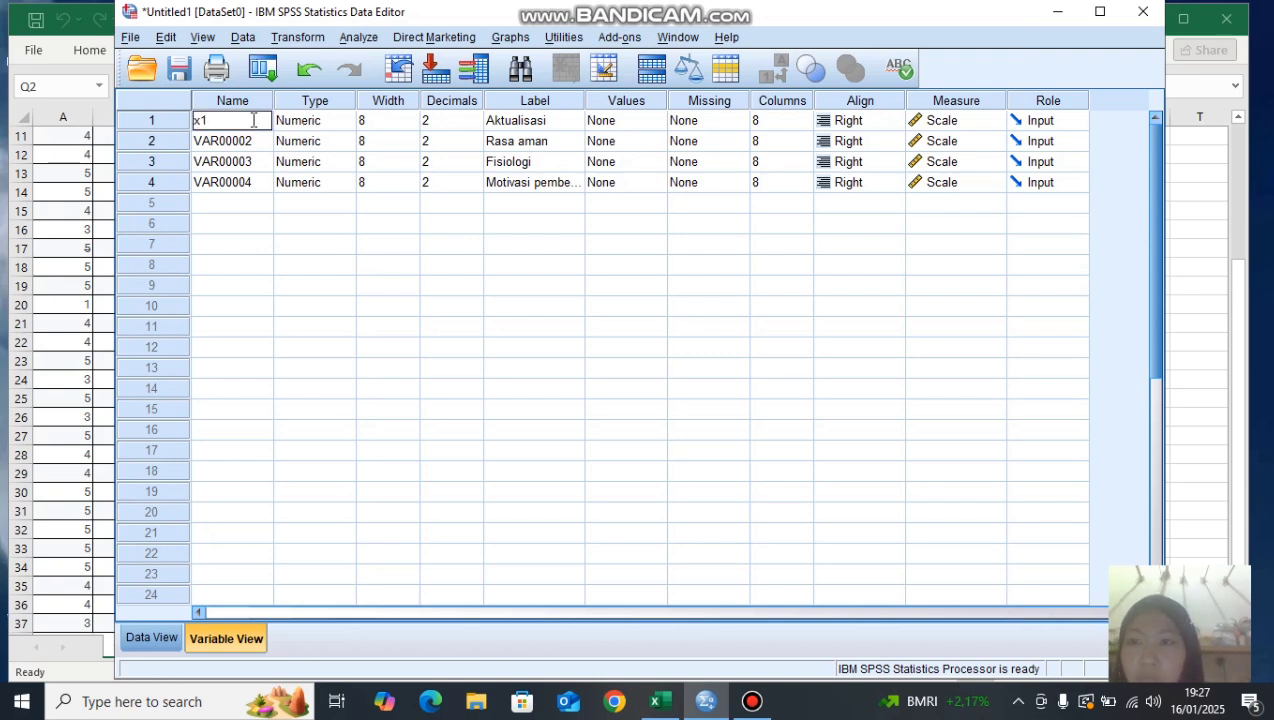
pyautogui.click(245, 143)
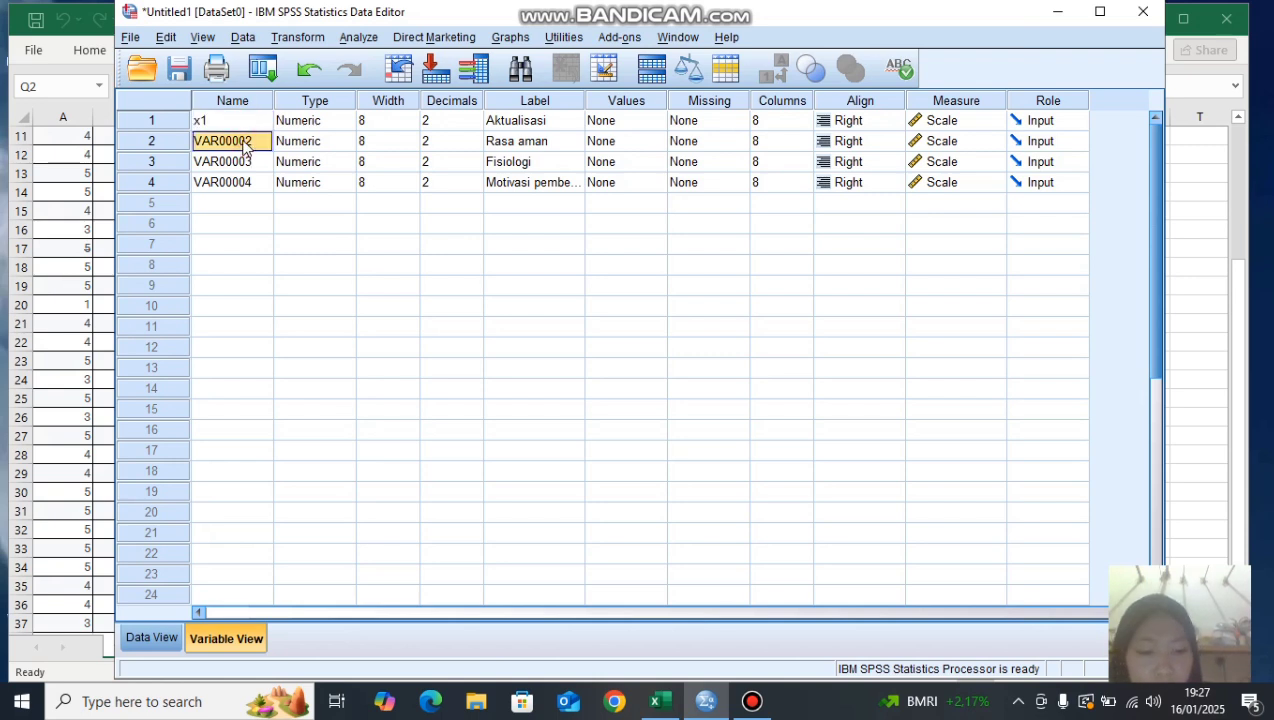
pyautogui.press('BackSpace')
pyautogui.write('x')
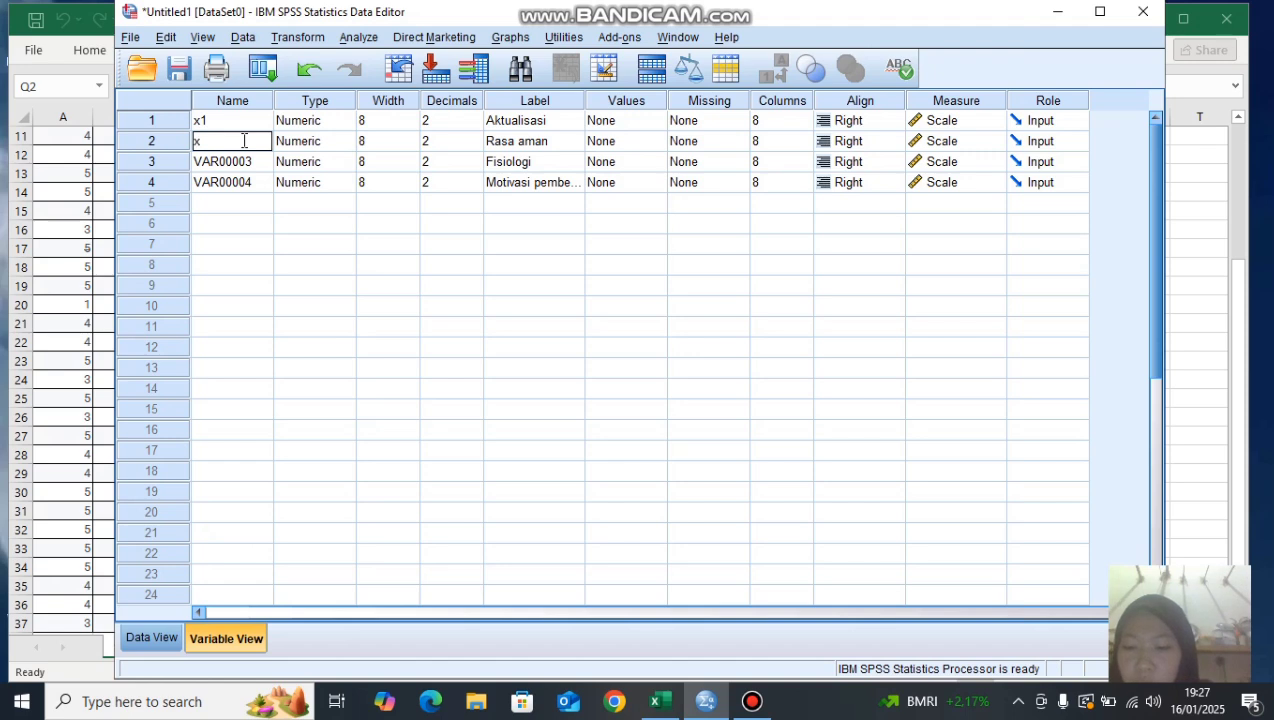
pyautogui.write('2')
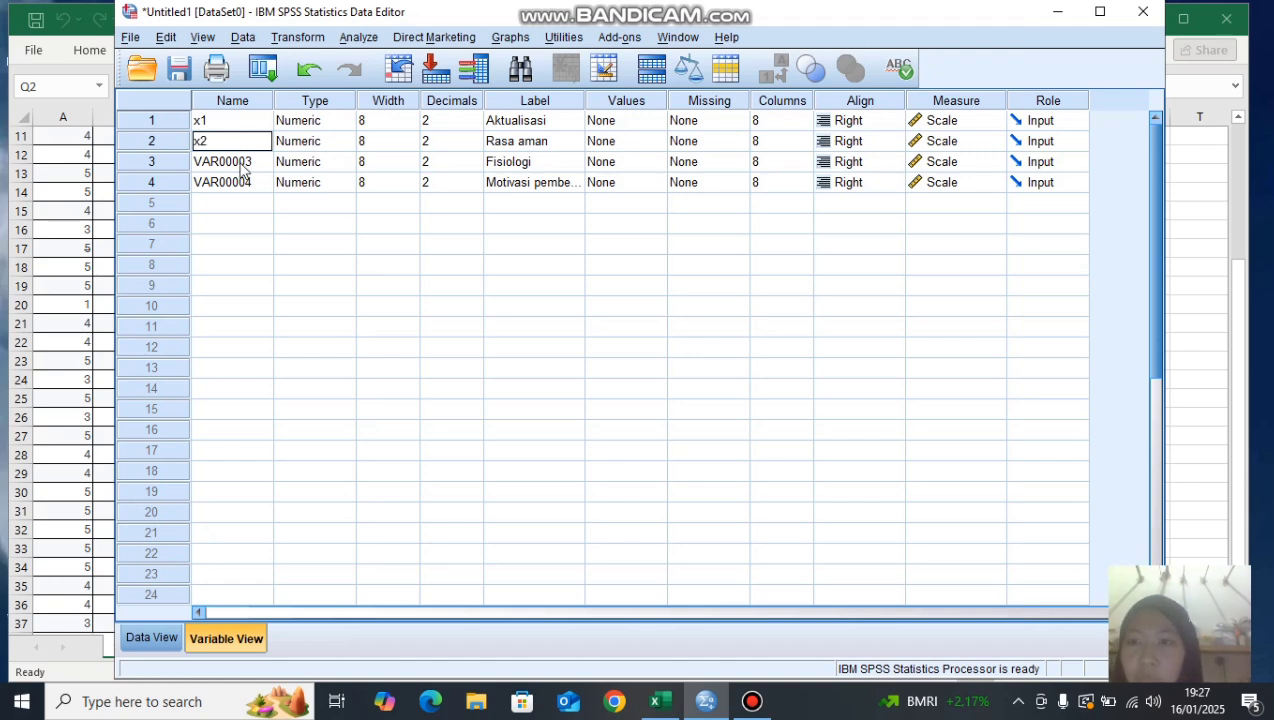
pyautogui.click(240, 165)
pyautogui.press('BackSpace')
pyautogui.write('x3')
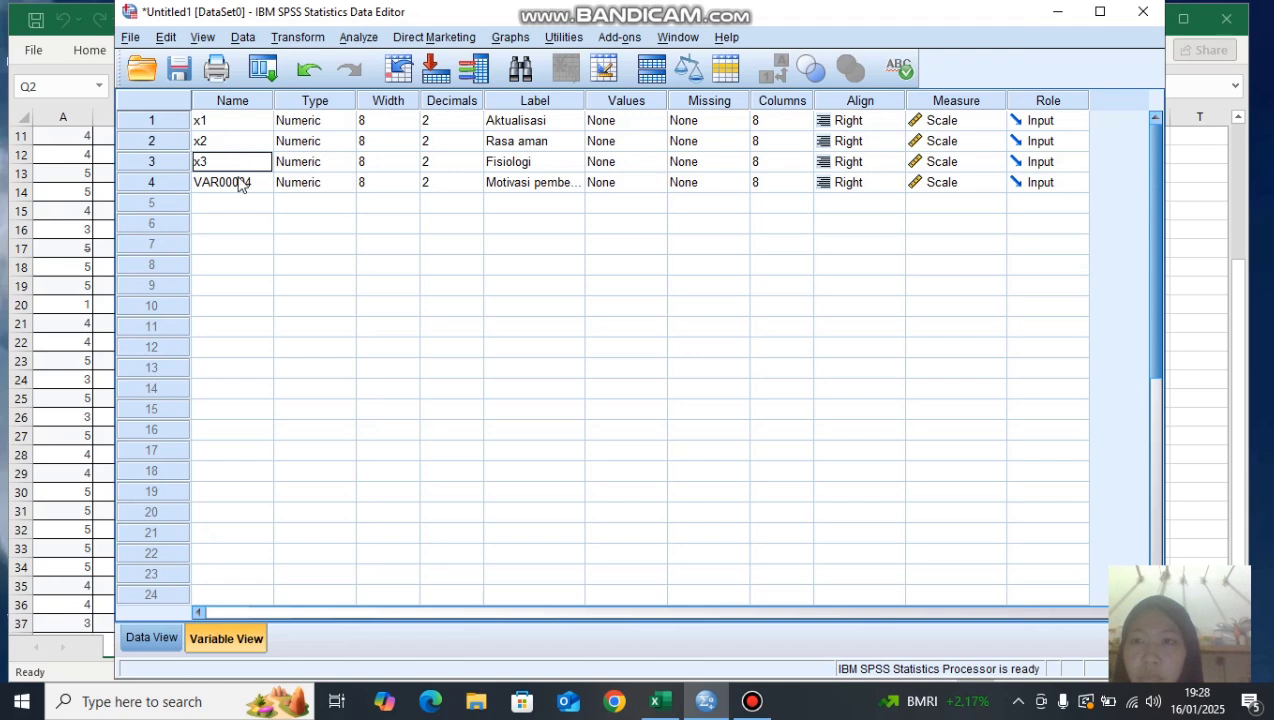
pyautogui.click(240, 186)
pyautogui.press('BackSpace')
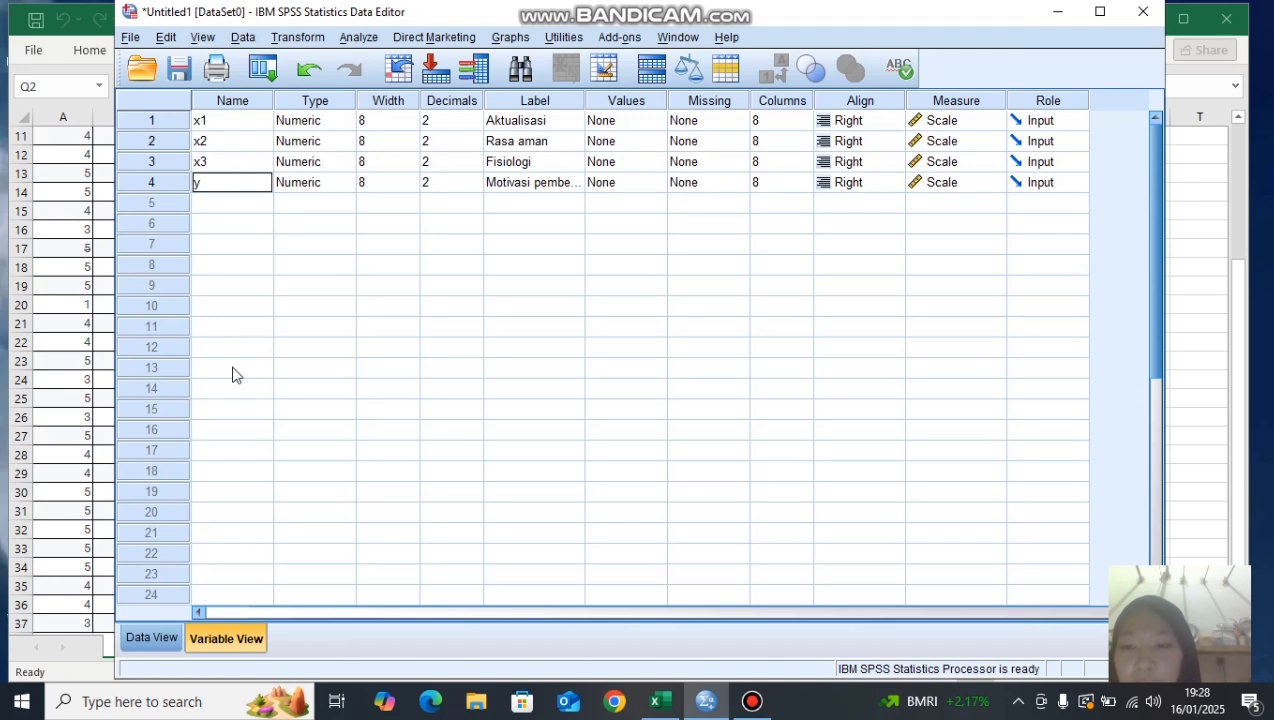
# - Set up a linear regression with Aktualisasi, Rasa aman and Fisiologi as independent variables and Motivasi pembelian as the dependent variable
pyautogui.click(152, 638)
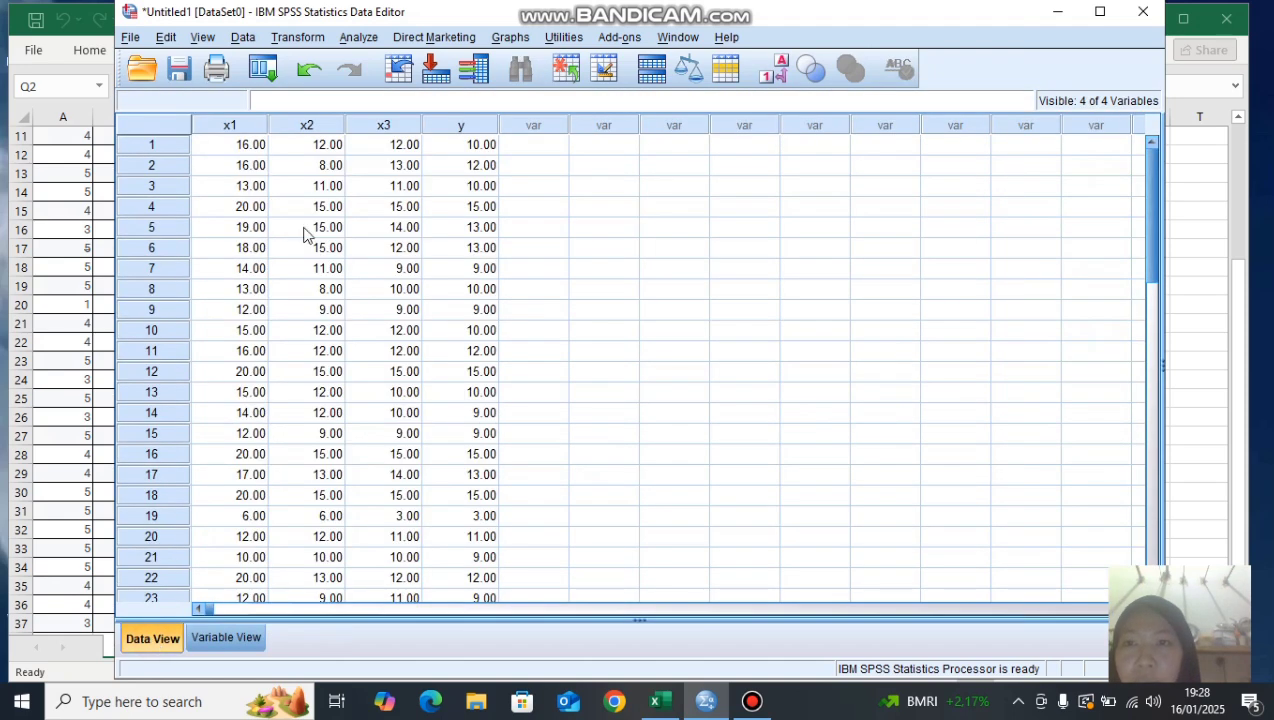
pyautogui.click(366, 38)
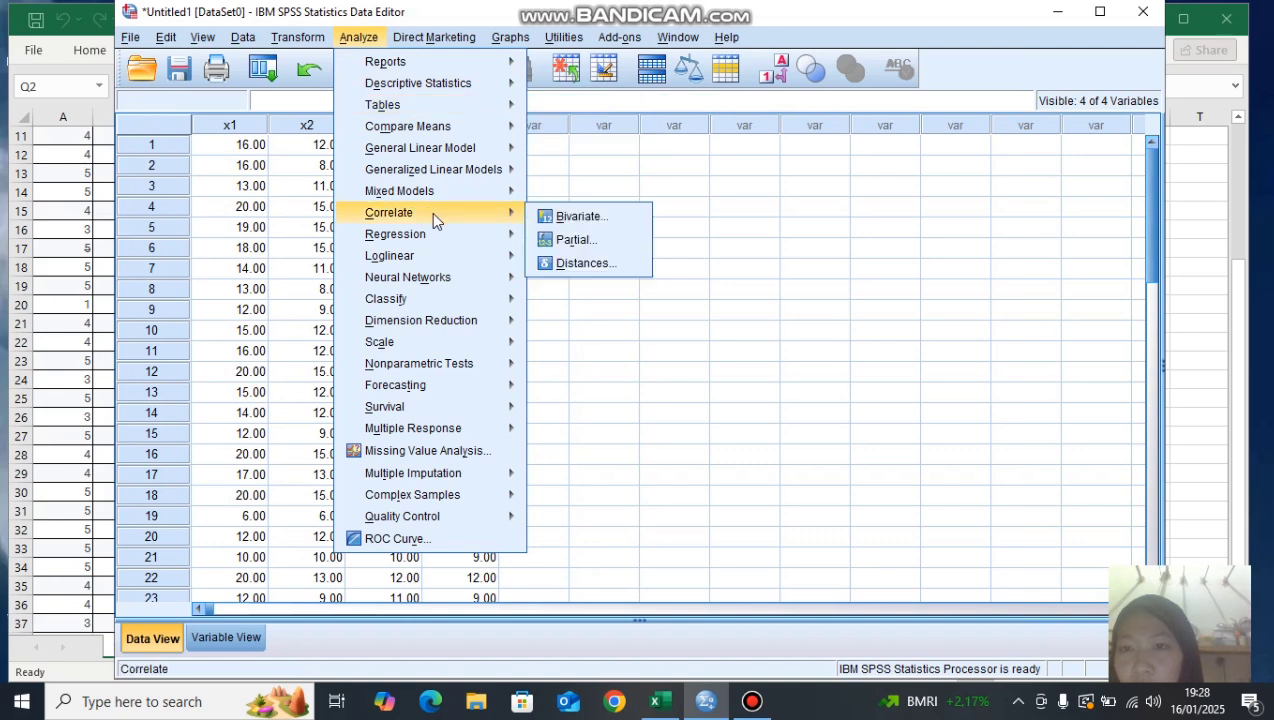
pyautogui.moveTo(425, 232)
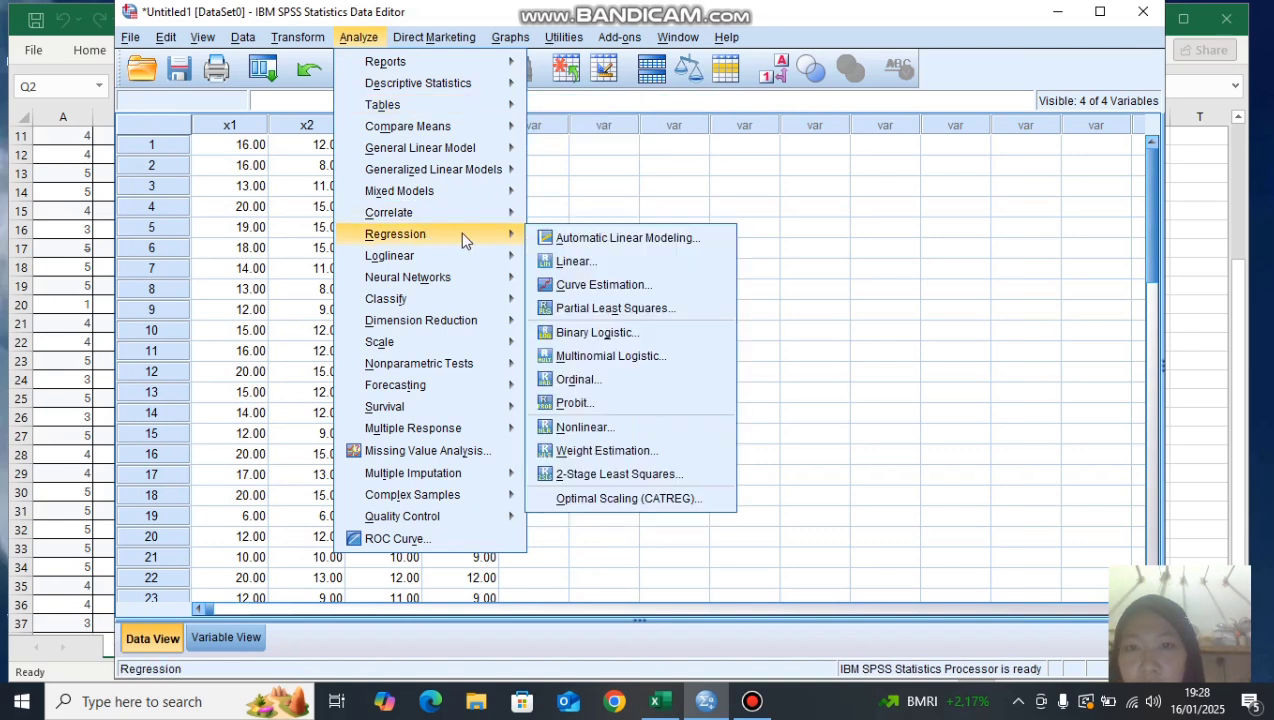
pyautogui.click(571, 262)
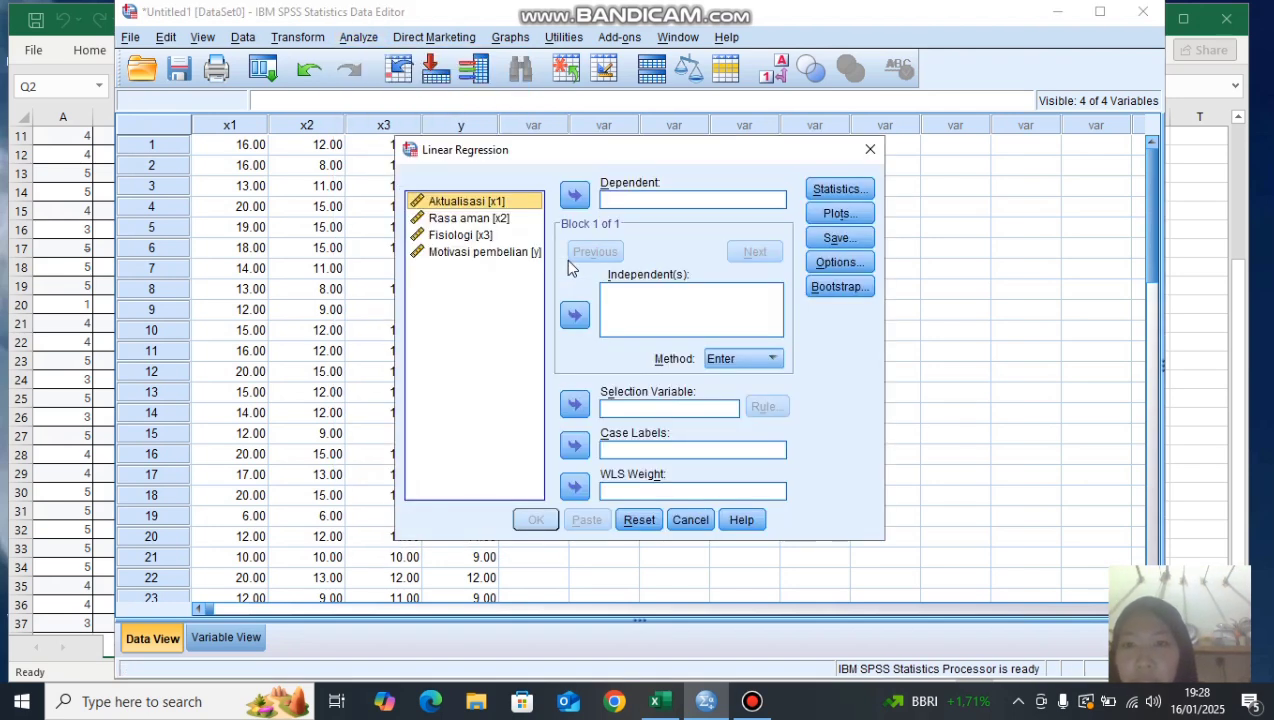
pyautogui.click(490, 205)
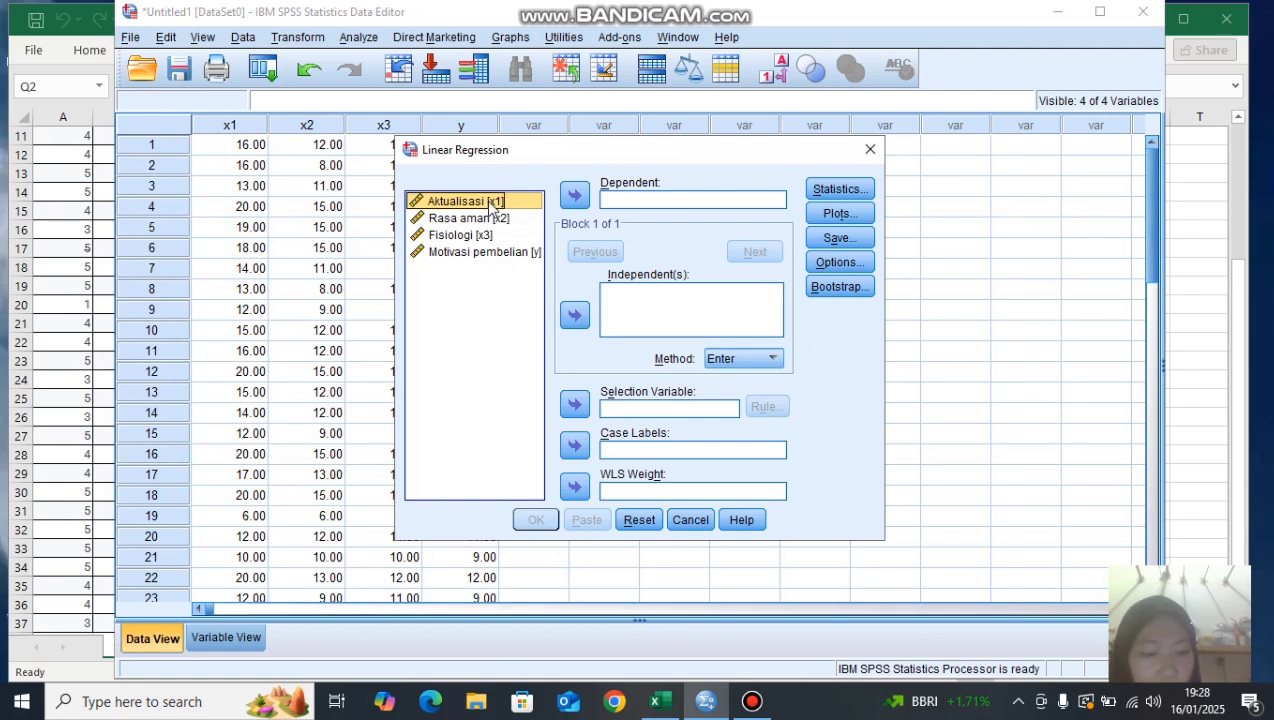
pyautogui.hotkey('shift', 'Down')
pyautogui.hotkey('shift', 'Down')
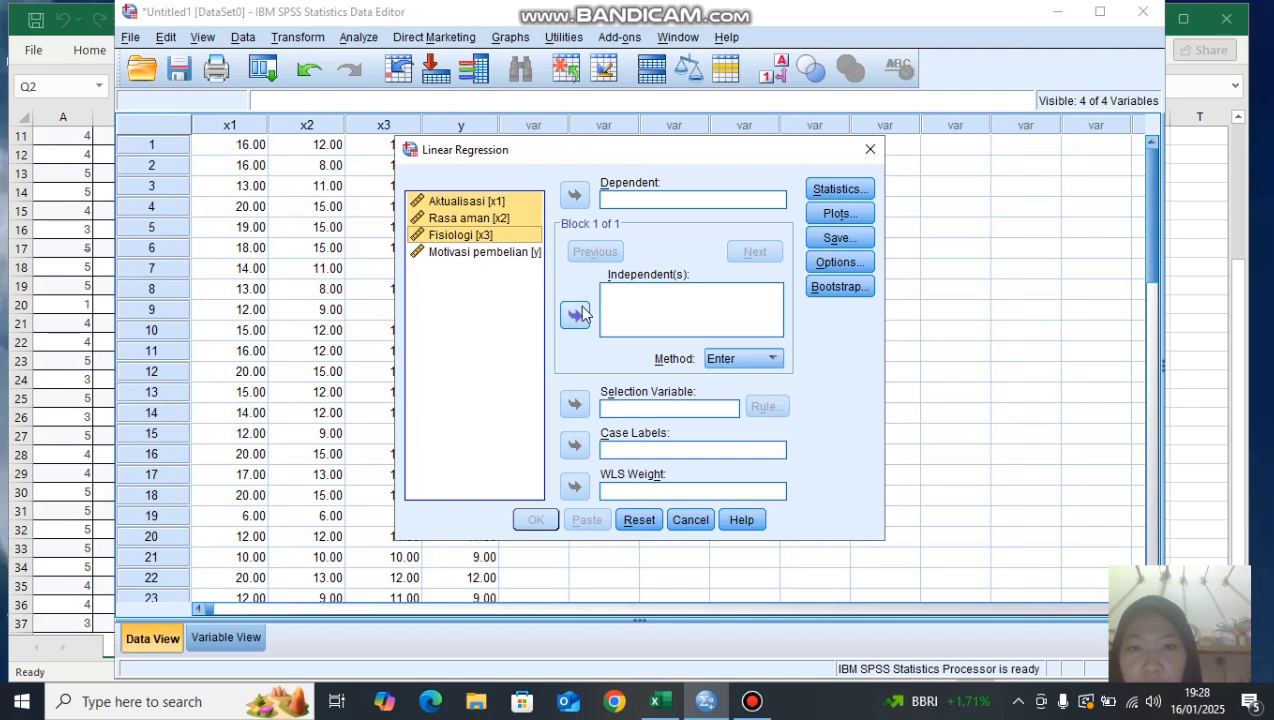
pyautogui.click(577, 314)
pyautogui.click(511, 258)
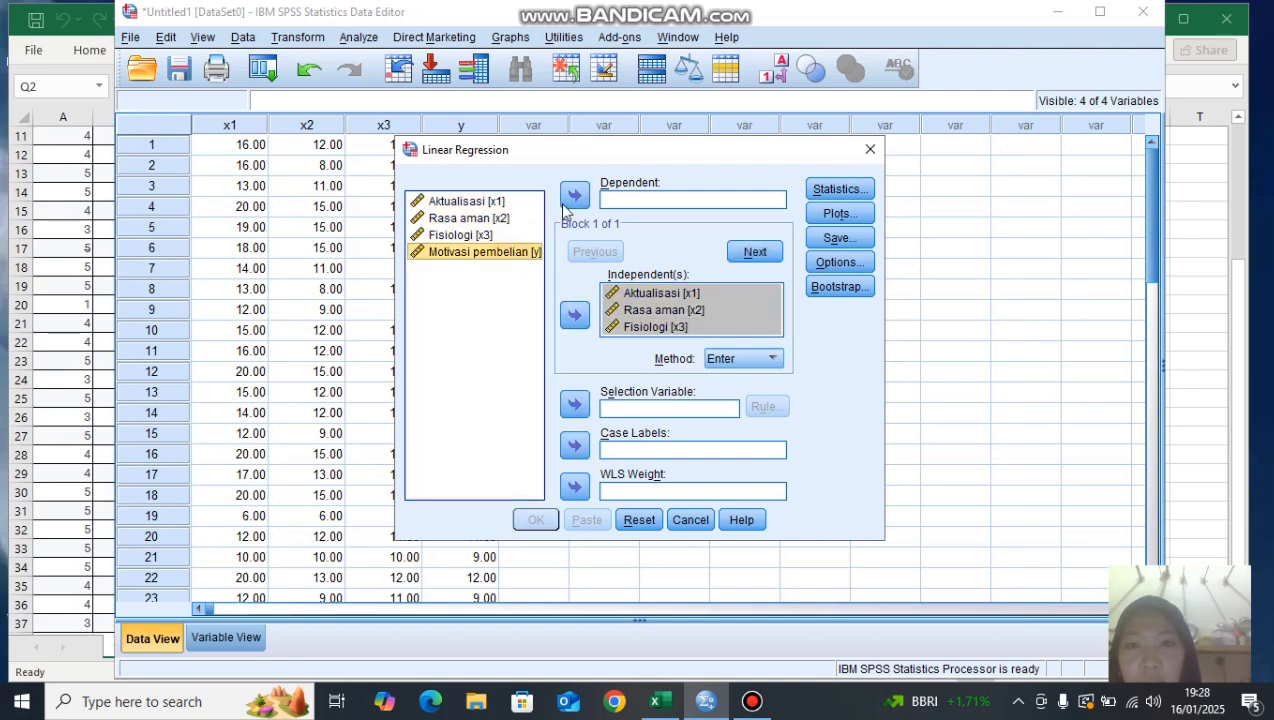
pyautogui.click(575, 198)
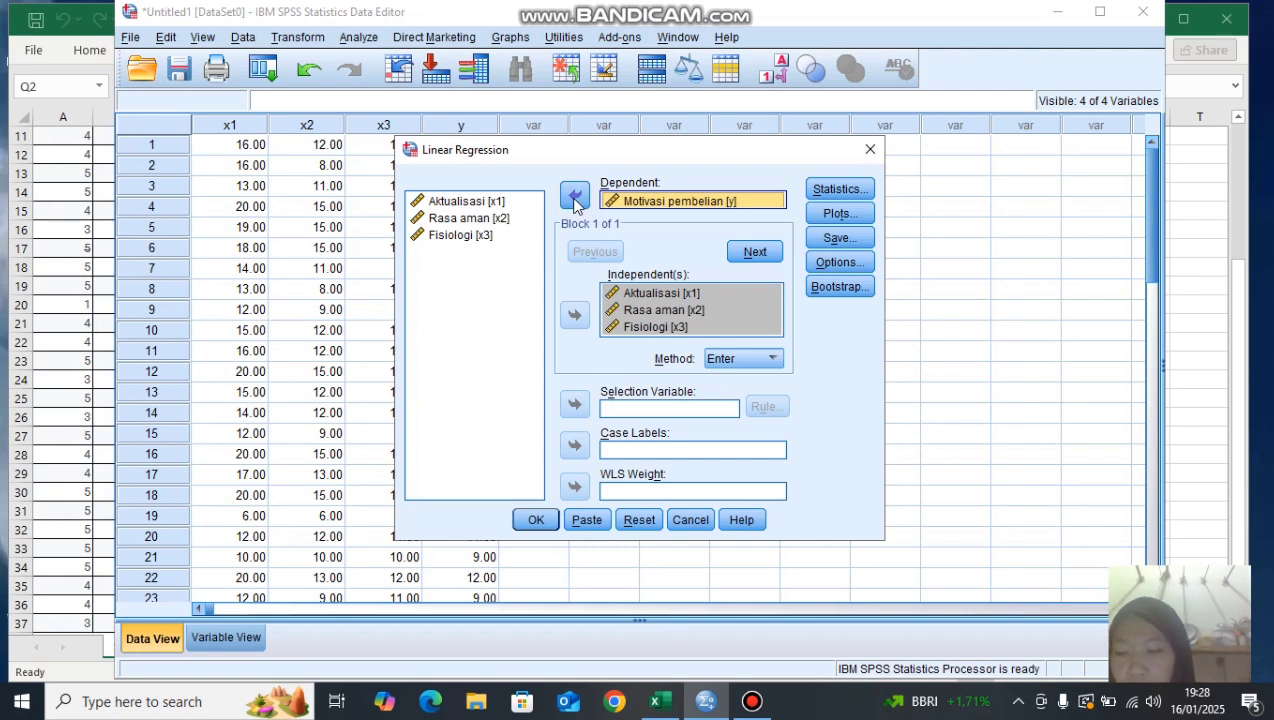
# - Add descriptives, collinearity diagnostics and the Durbin-Watson residual test to the regression statistics
pyautogui.click(840, 192)
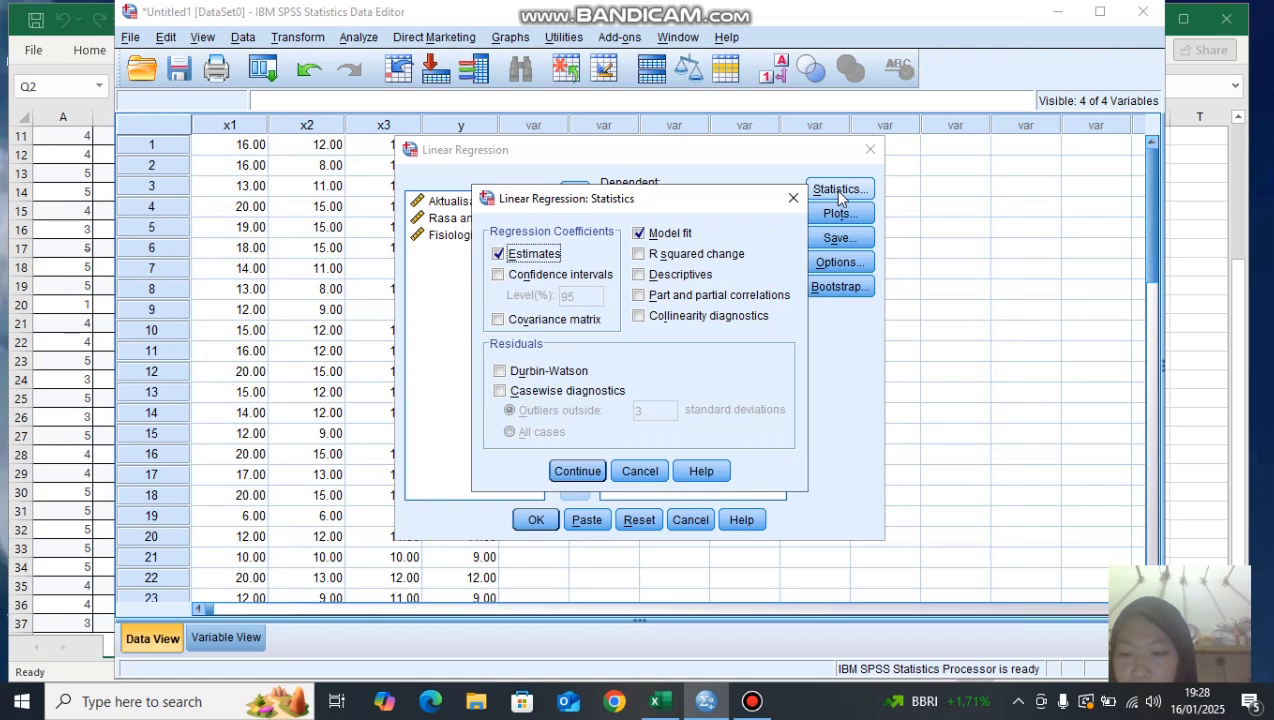
pyautogui.click(640, 276)
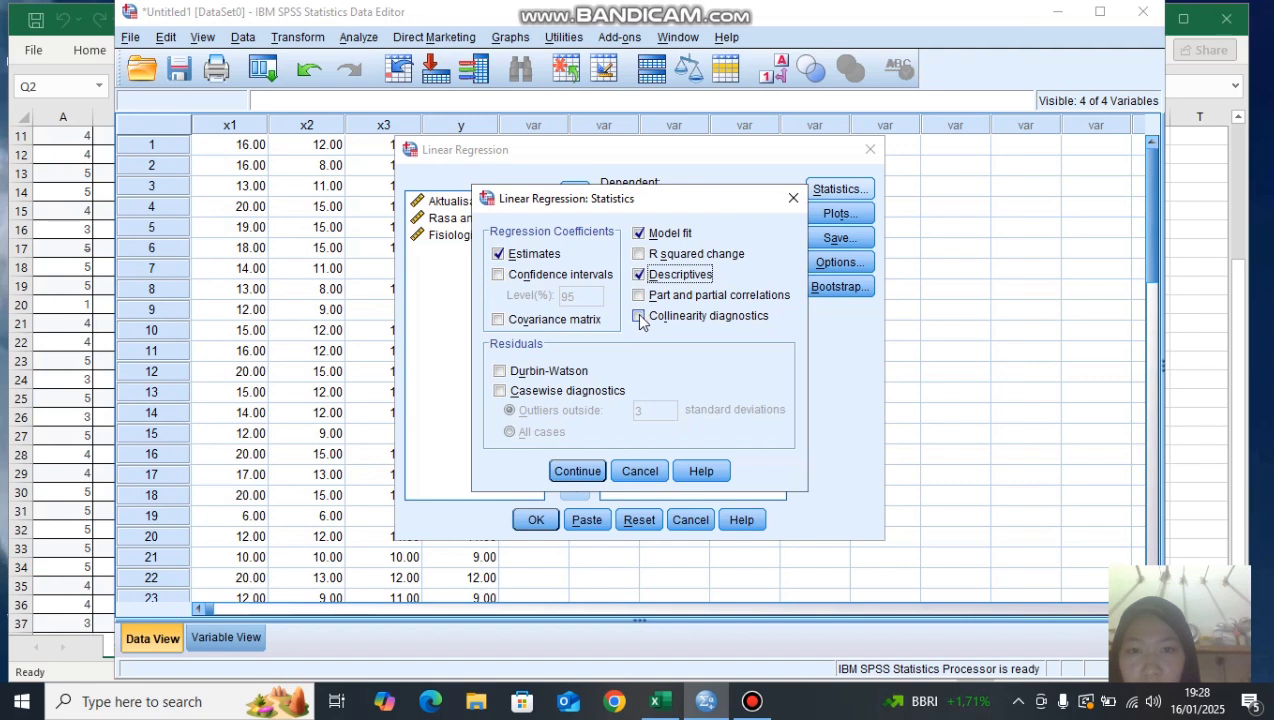
pyautogui.click(640, 318)
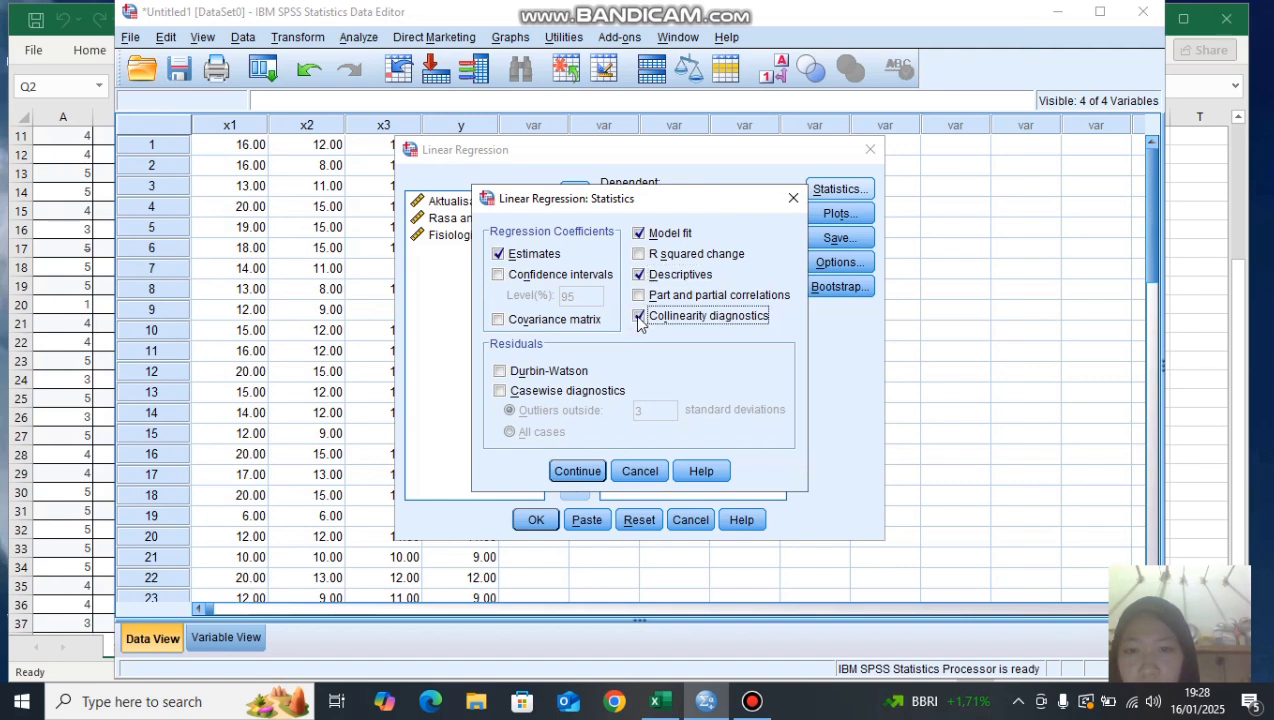
pyautogui.click(499, 372)
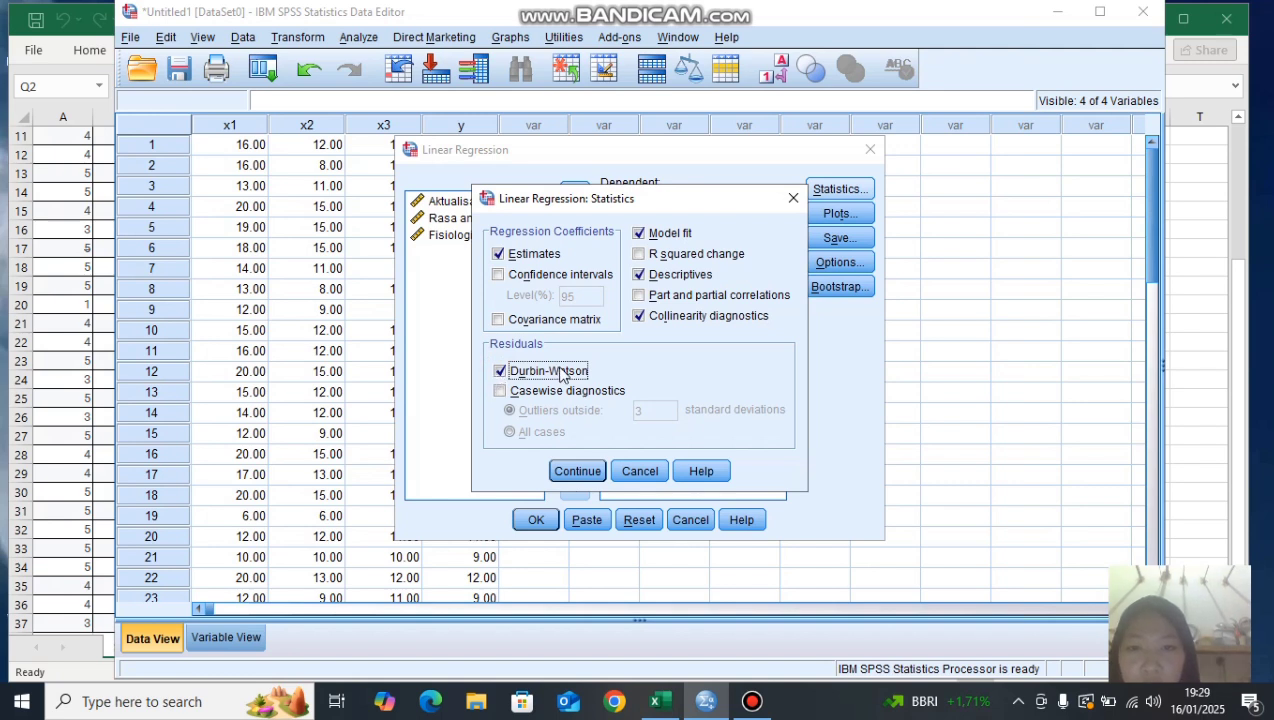
pyautogui.click(577, 471)
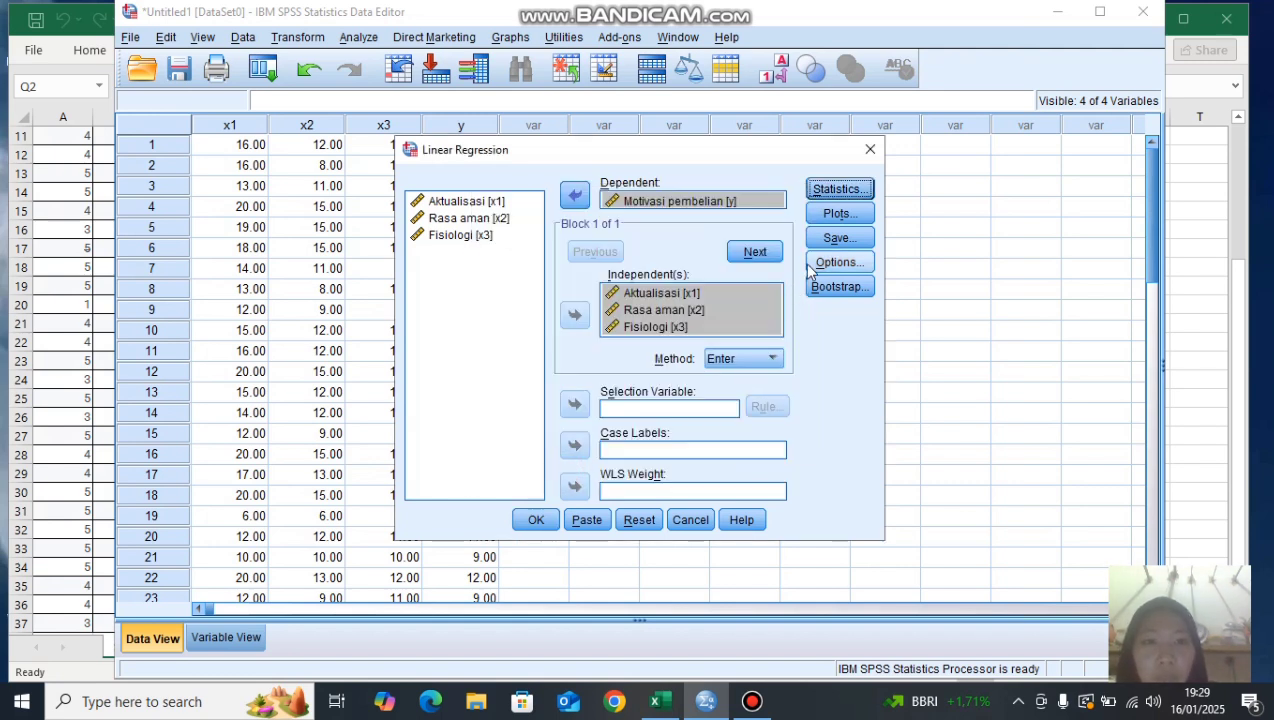
# - Add a regression scatterplot with *SRESID on Y and *ZPRED on X, plus the residual histogram and normal probability plot
pyautogui.click(838, 213)
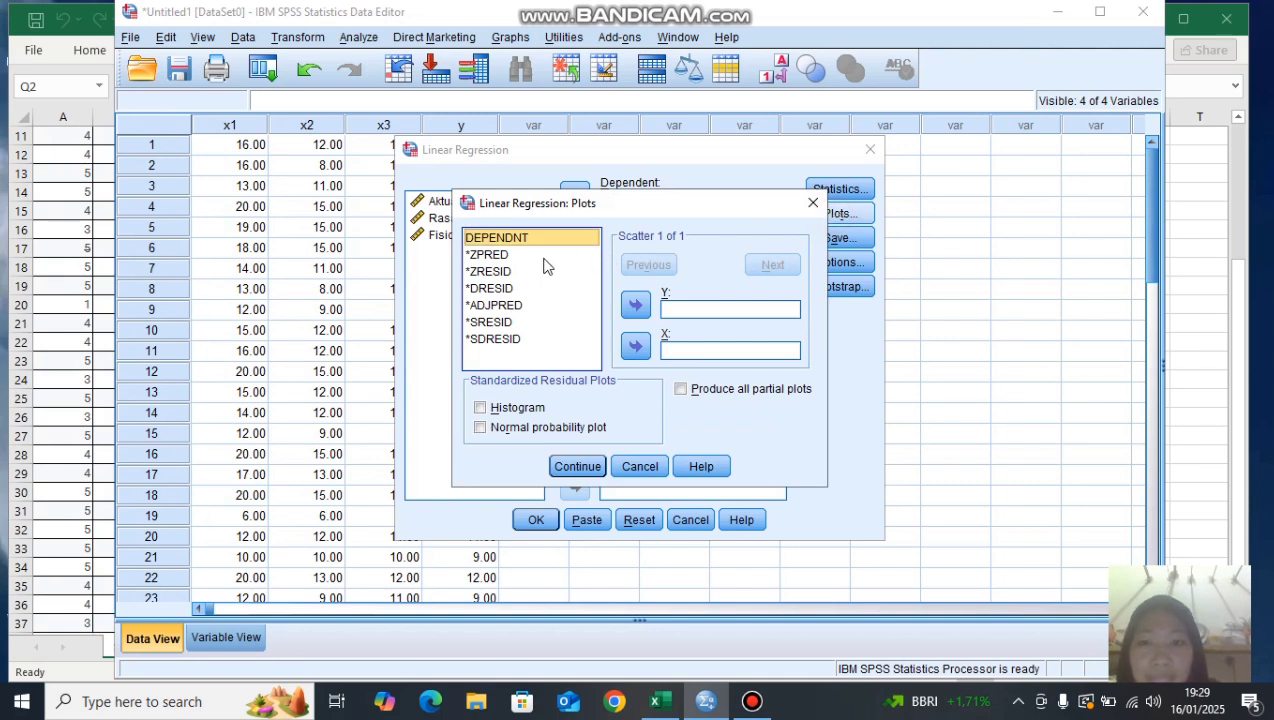
pyautogui.click(500, 255)
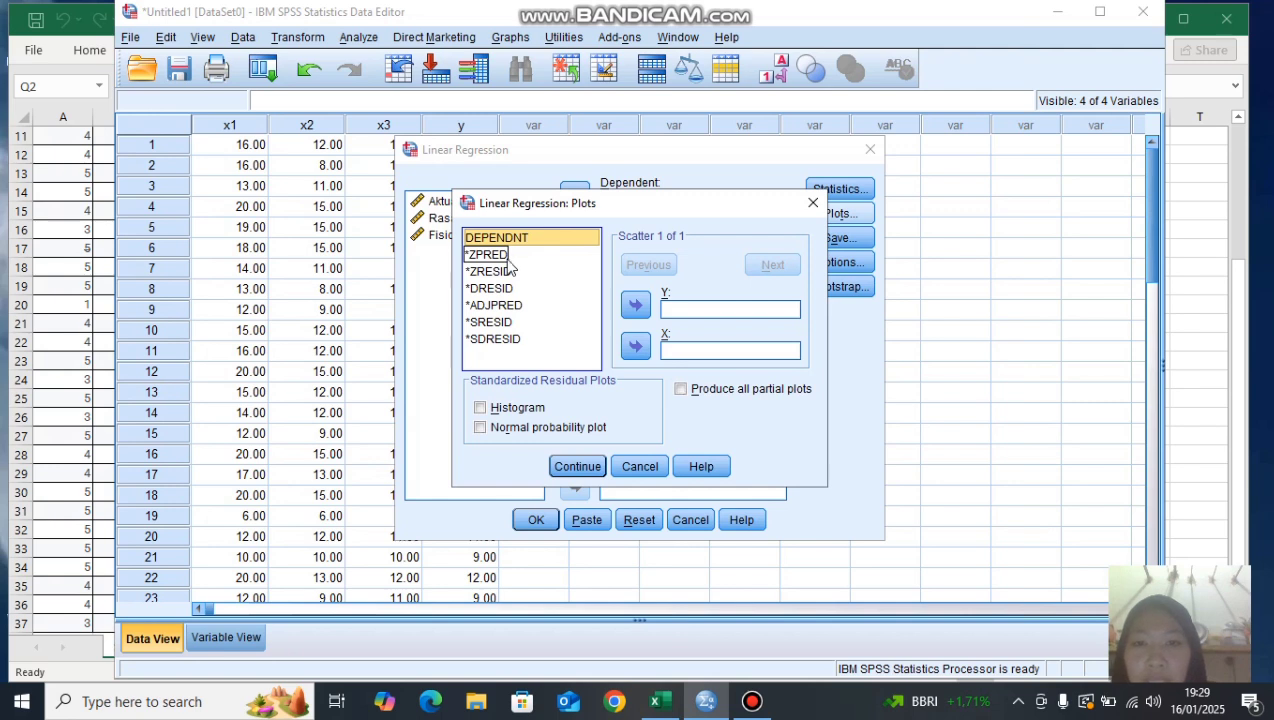
pyautogui.click(509, 262)
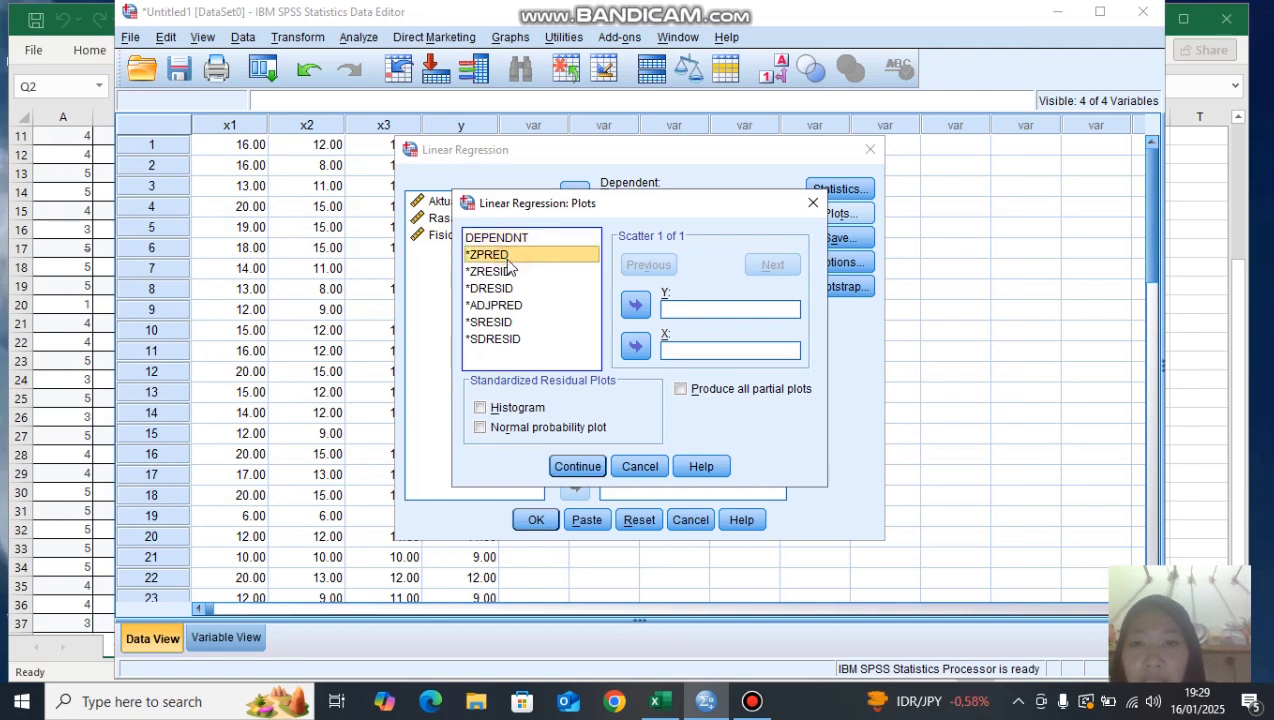
pyautogui.click(636, 346)
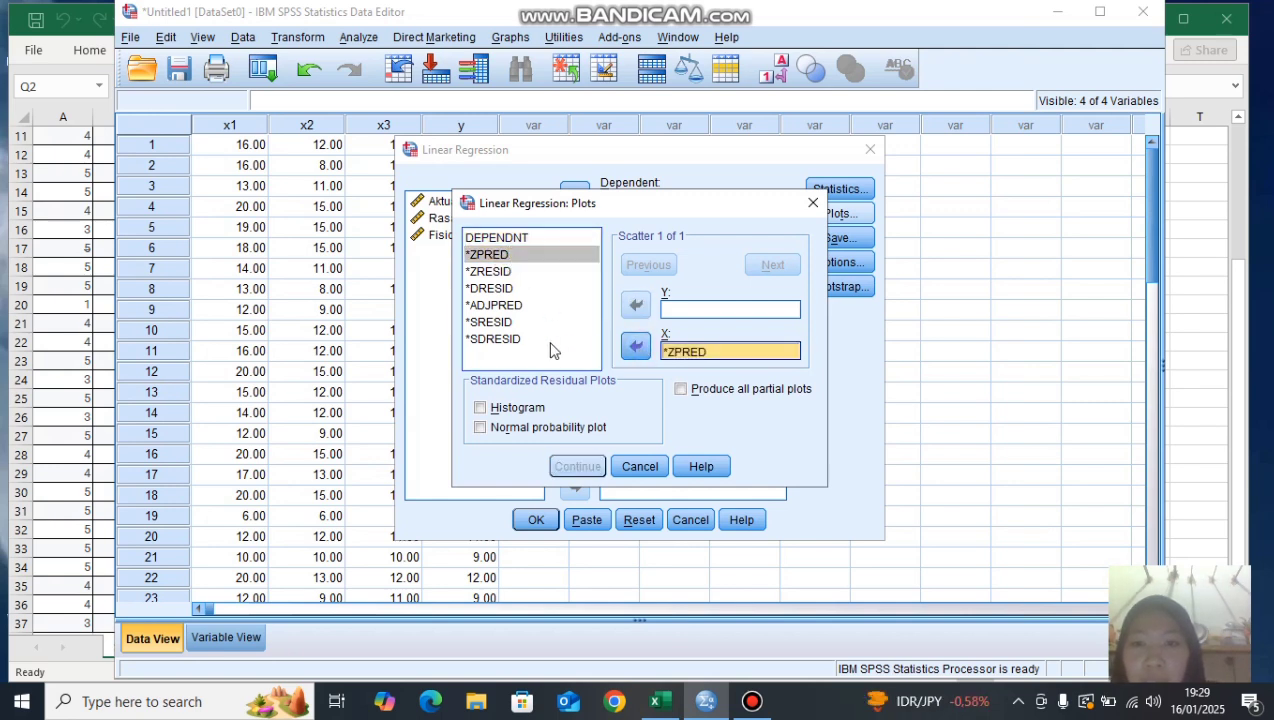
pyautogui.click(500, 322)
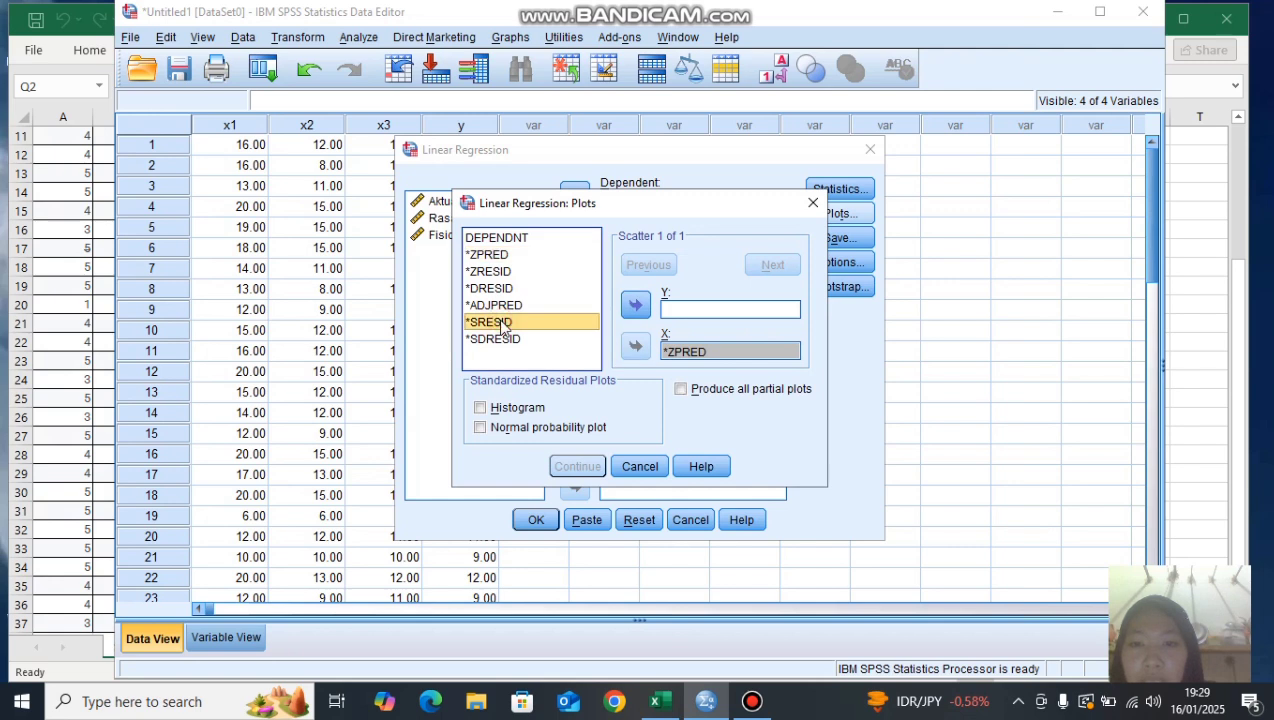
pyautogui.click(634, 307)
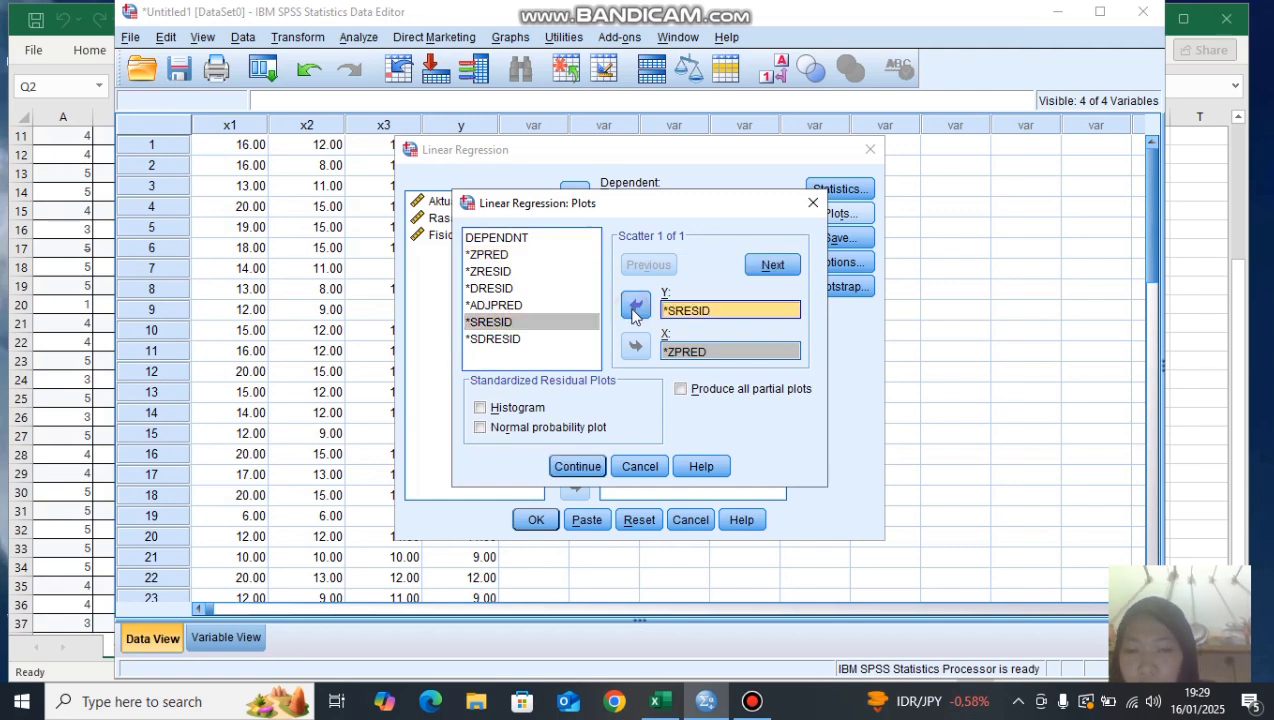
pyautogui.click(481, 408)
pyautogui.click(481, 427)
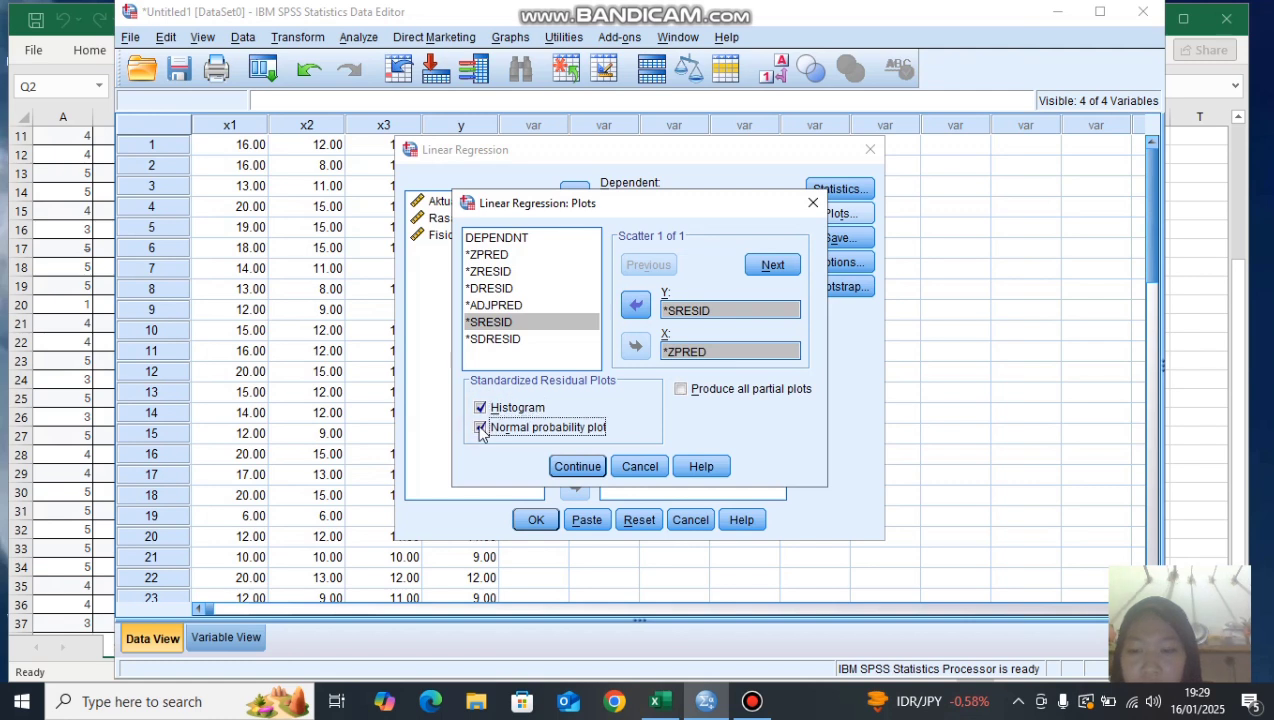
pyautogui.click(575, 467)
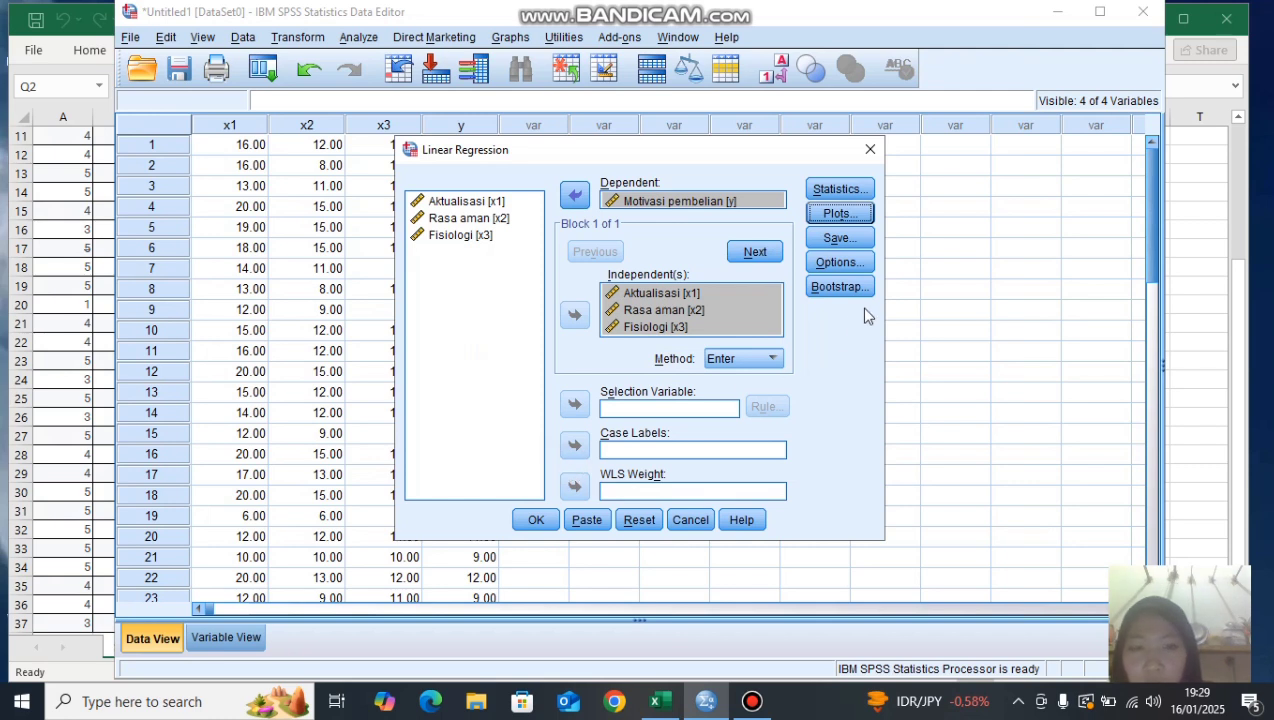
# - Save the unstandardized residuals as a new variable, keep the default regression options, and run the regression
pyautogui.click(843, 240)
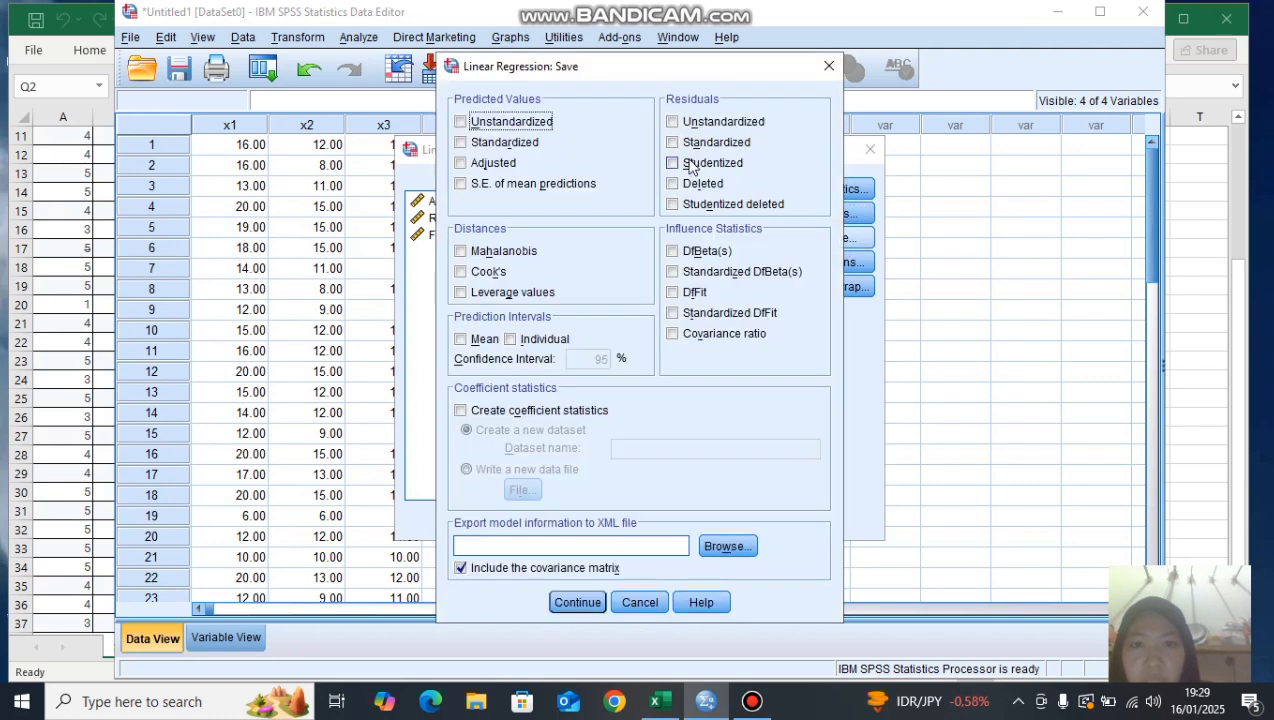
pyautogui.click(673, 123)
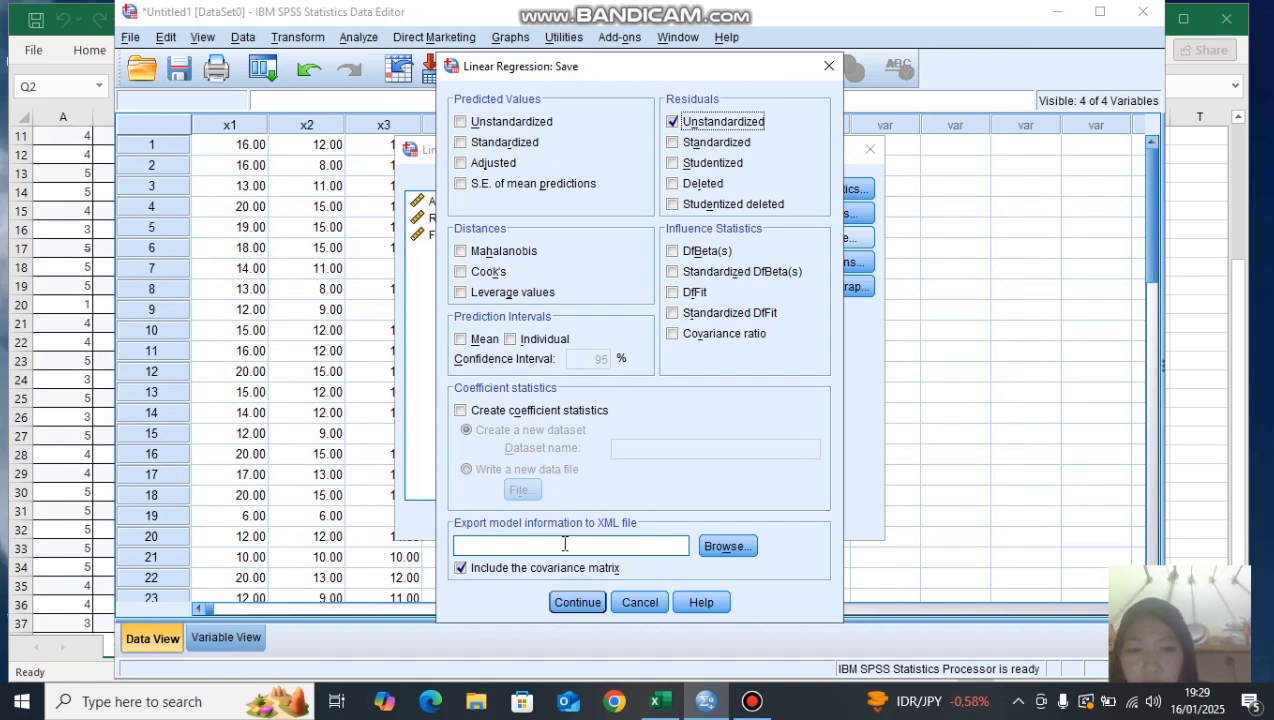
pyautogui.click(576, 603)
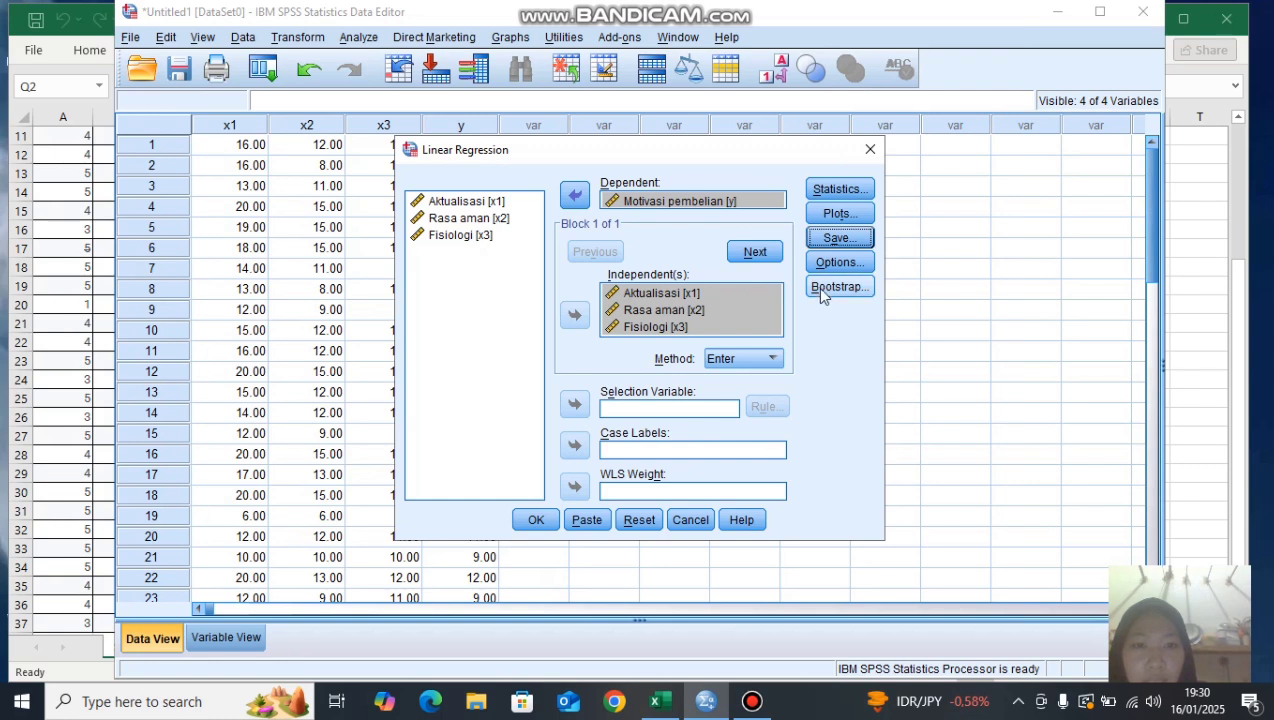
pyautogui.click(836, 262)
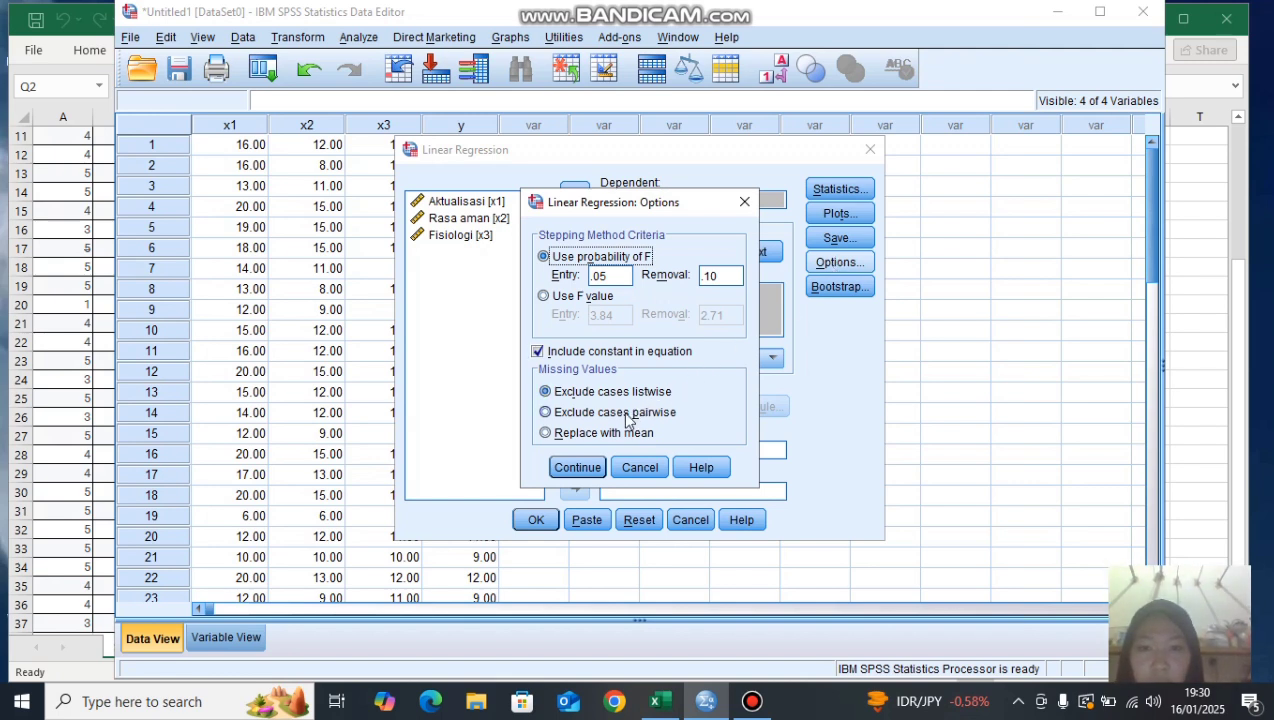
pyautogui.click(578, 468)
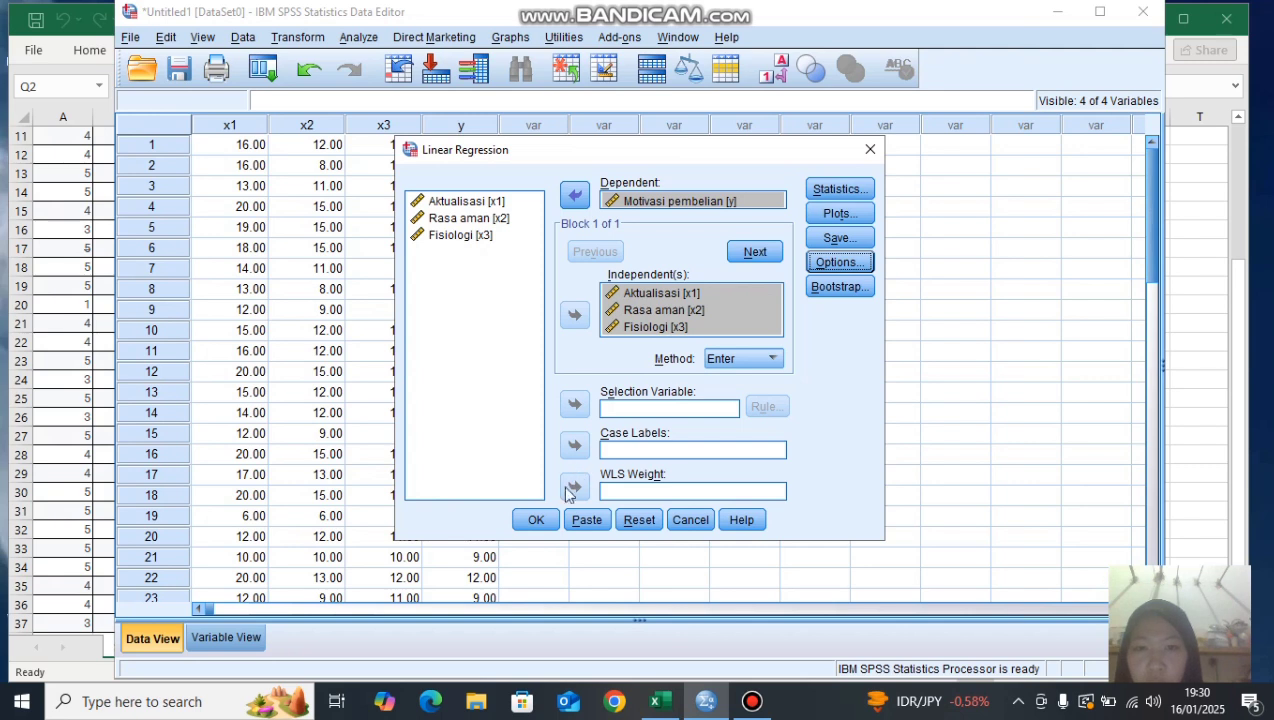
pyautogui.click(535, 522)
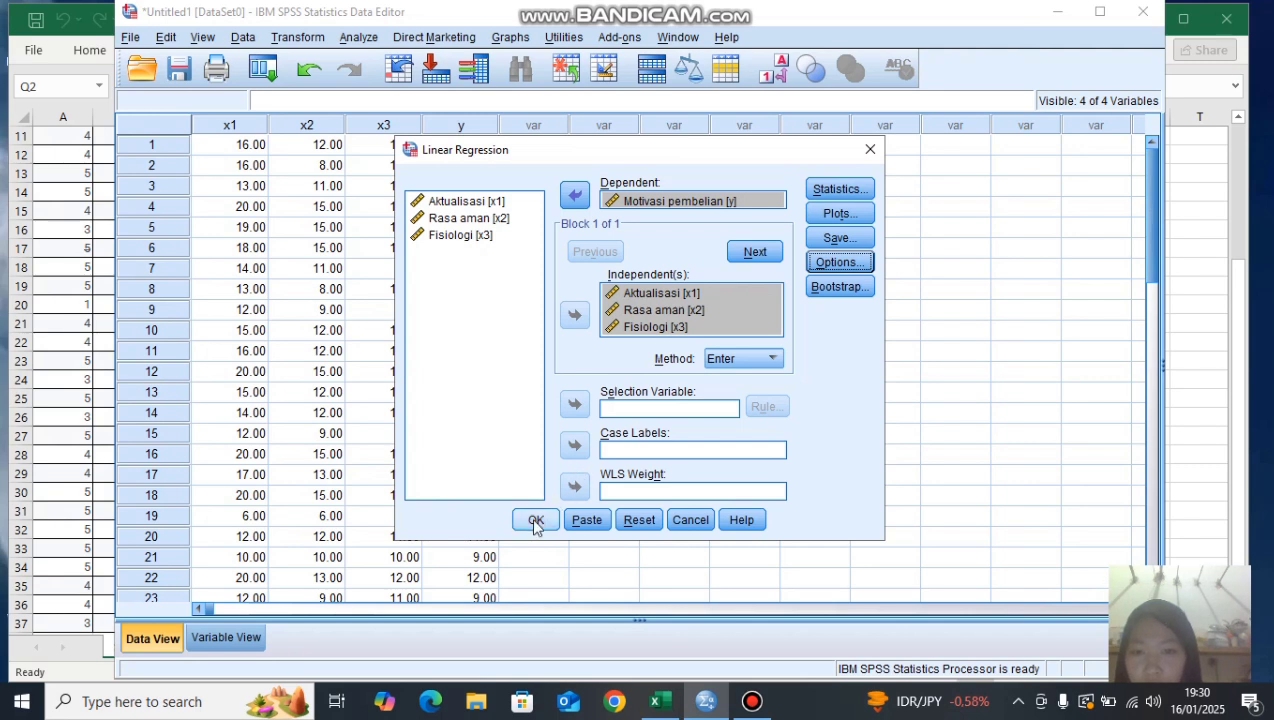
pyautogui.click(535, 522)
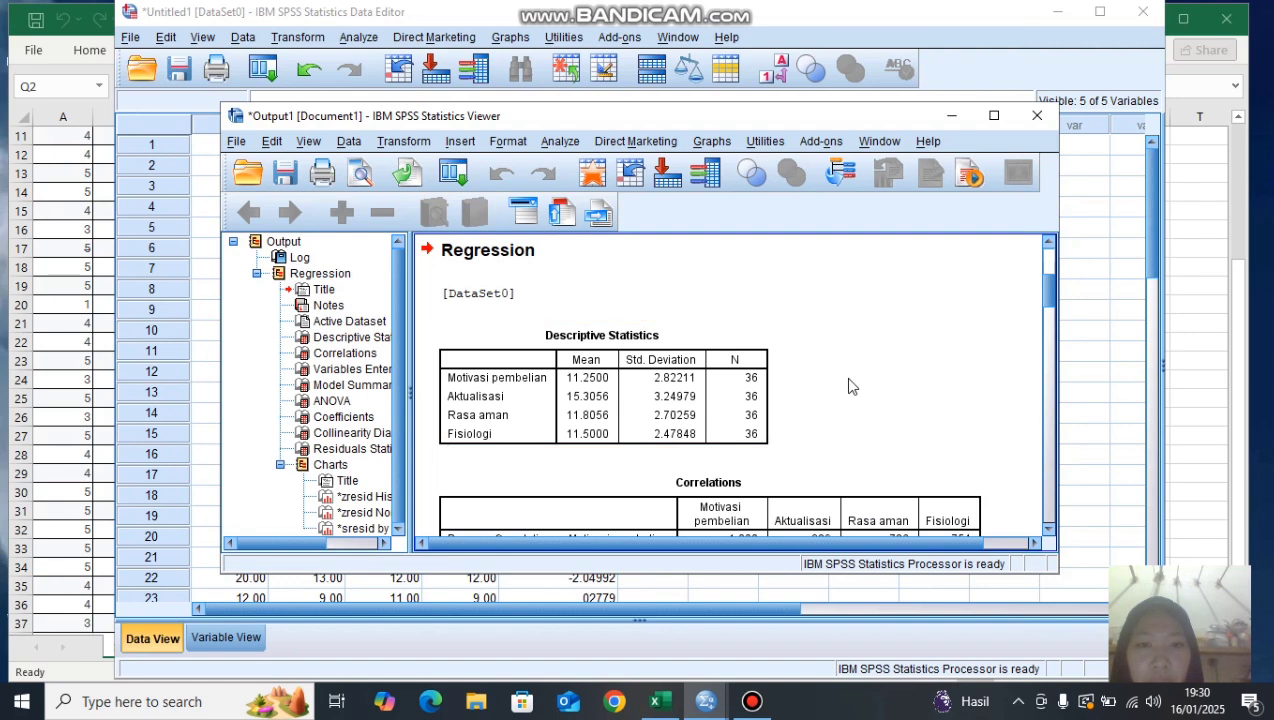
pyautogui.moveTo(1051, 302); pyautogui.dragTo(1078, 428)
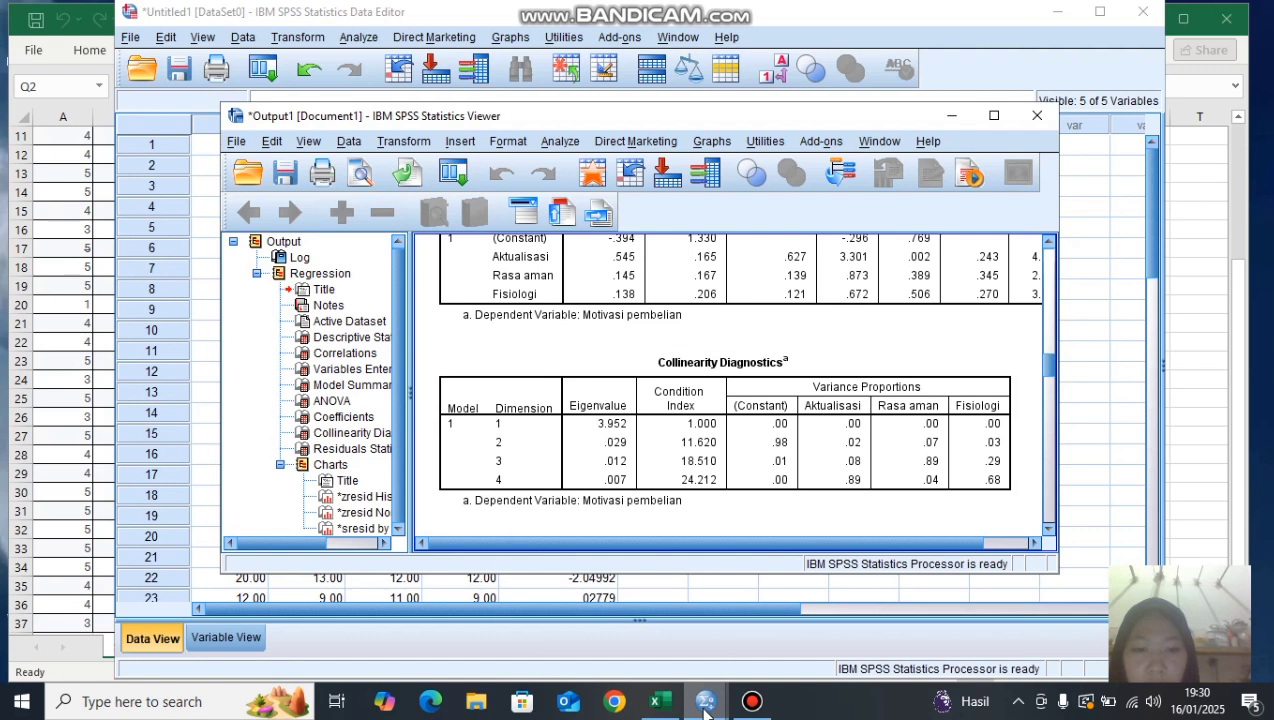
# - Run a one-sample Kolmogorov-Smirnov test on the unstandardized residual against the normal distribution and review the output
pyautogui.moveTo(705, 712)
pyautogui.click(660, 633)
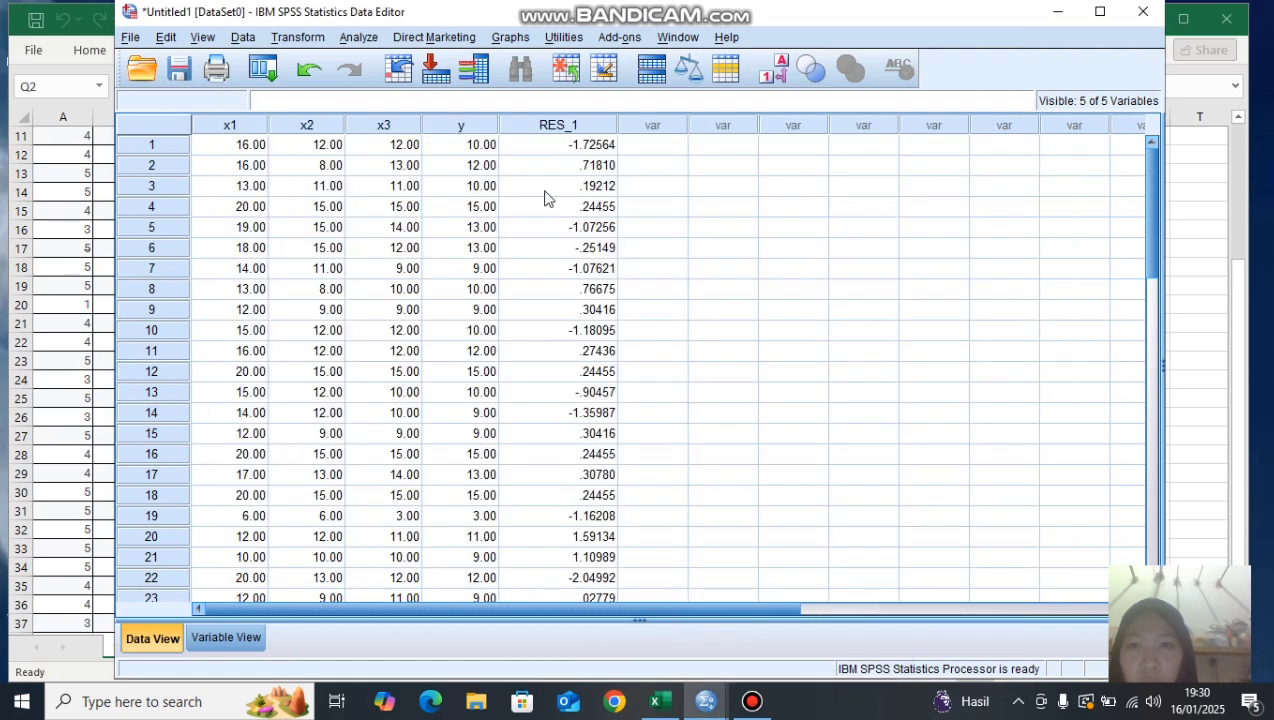
pyautogui.click(362, 38)
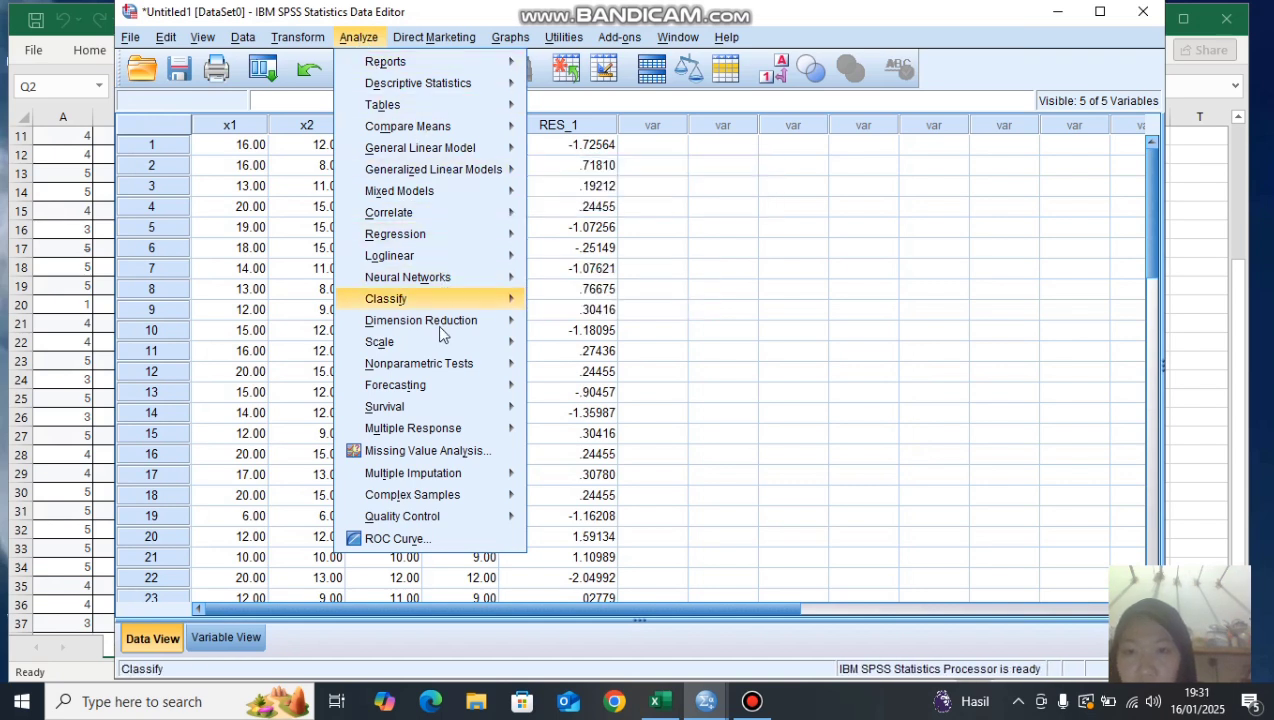
pyautogui.moveTo(446, 366)
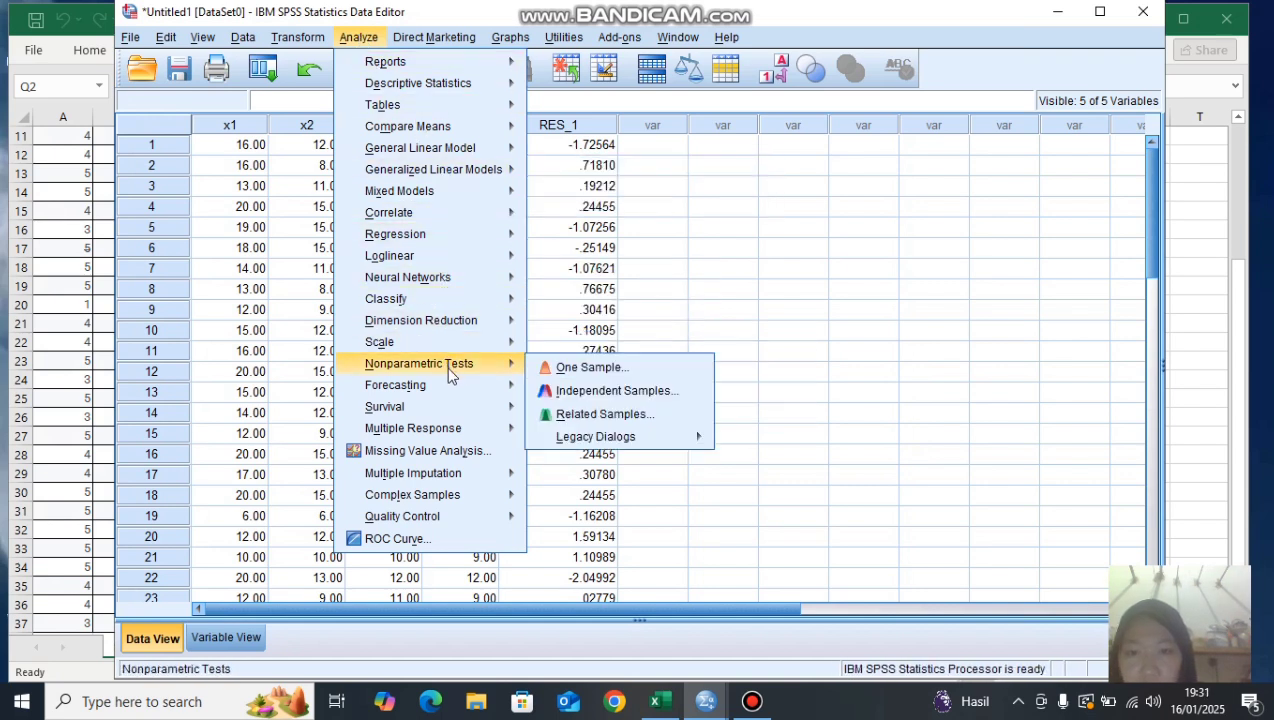
pyautogui.moveTo(566, 446)
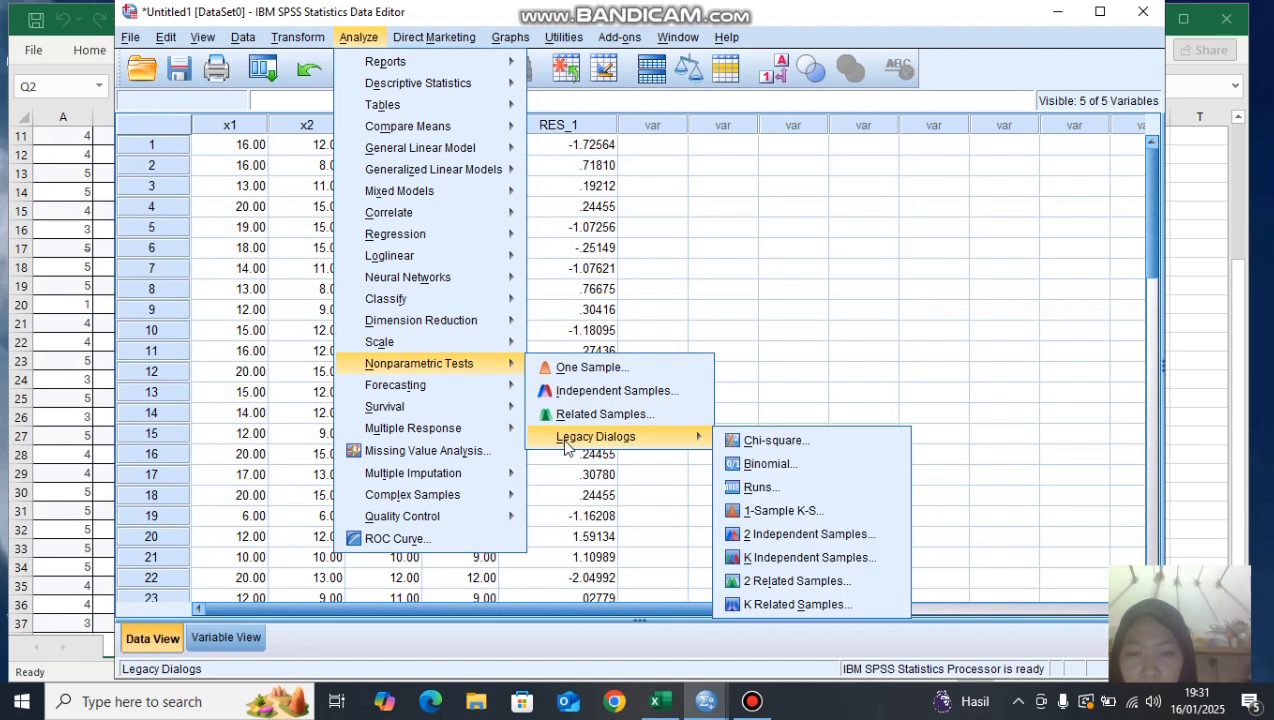
pyautogui.click(741, 512)
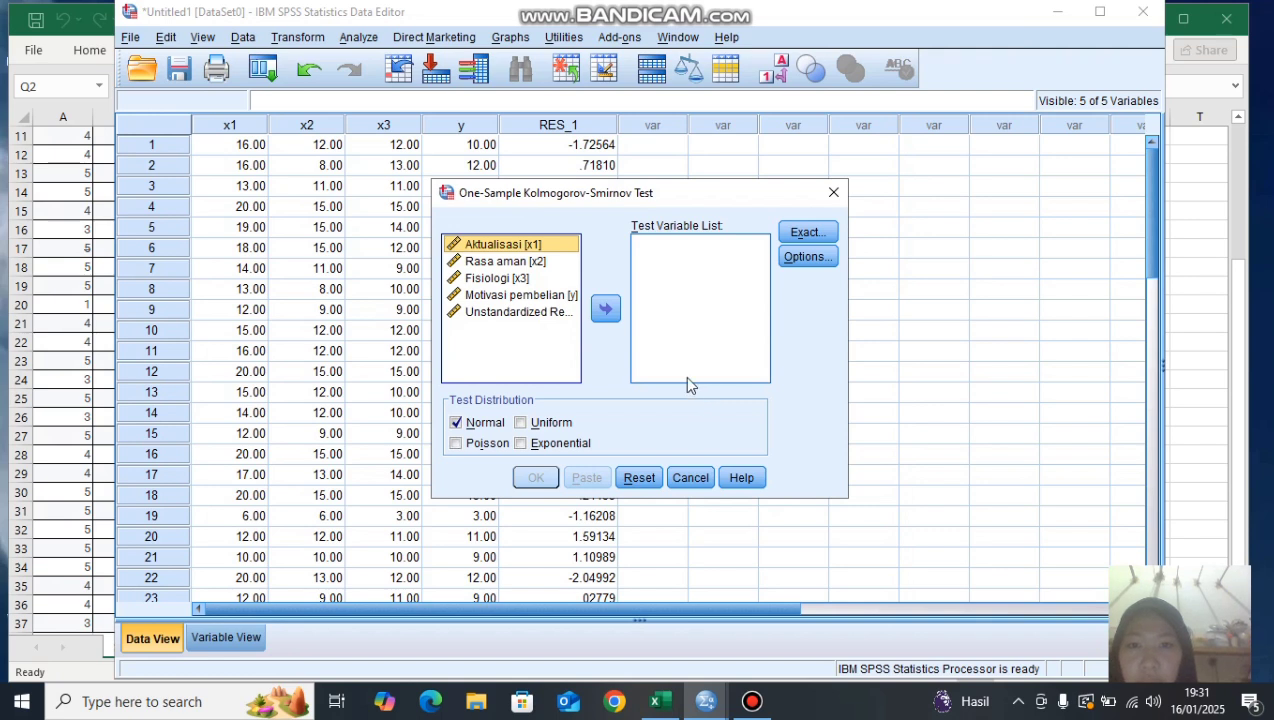
pyautogui.click(528, 314)
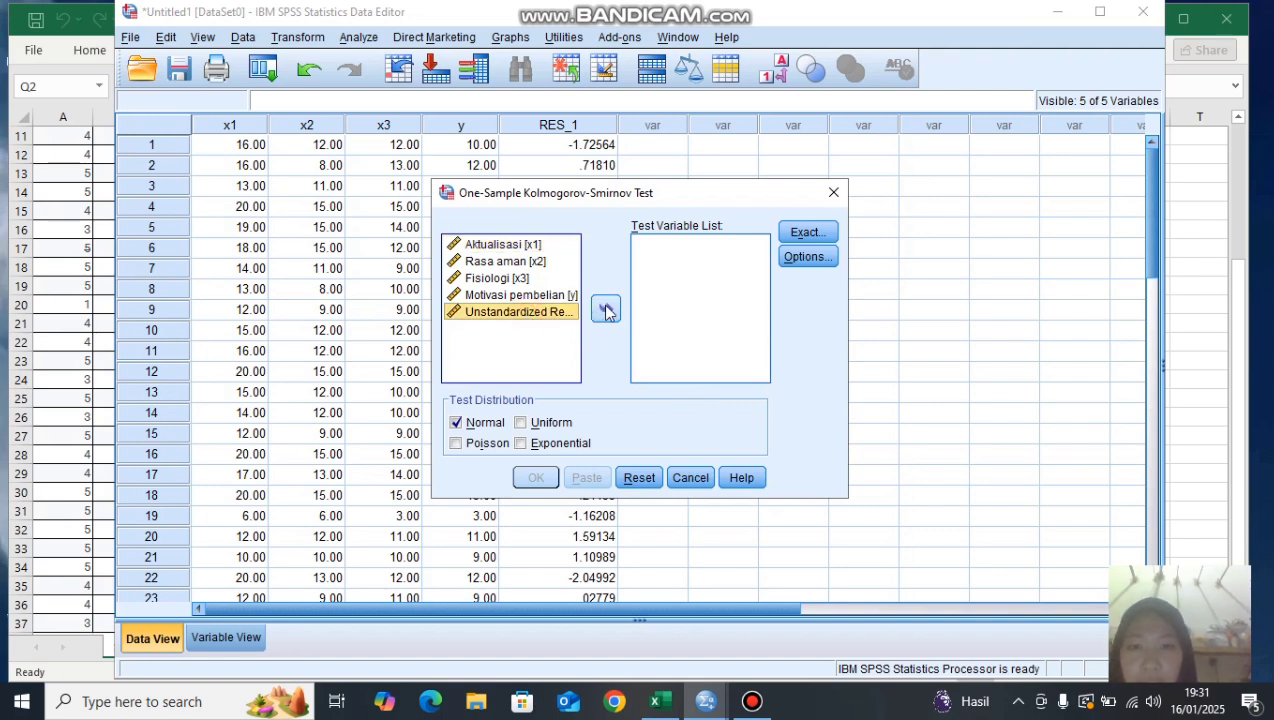
pyautogui.click(606, 310)
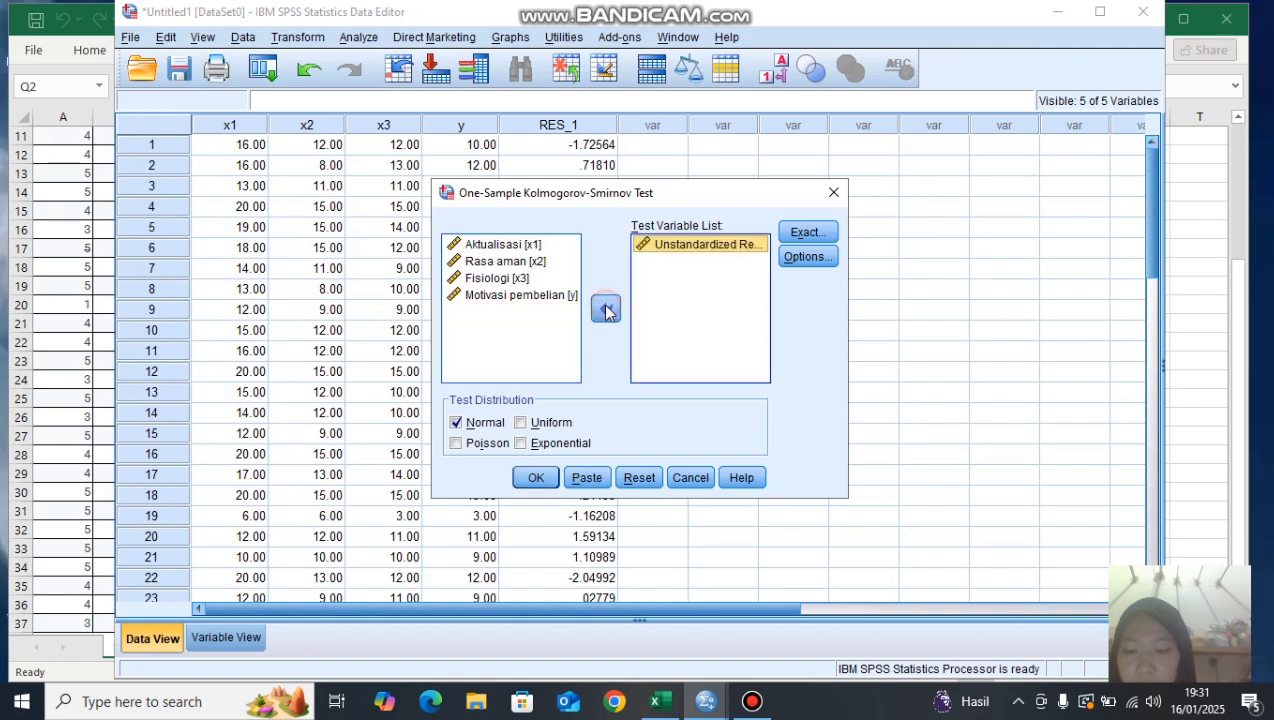
pyautogui.click(535, 478)
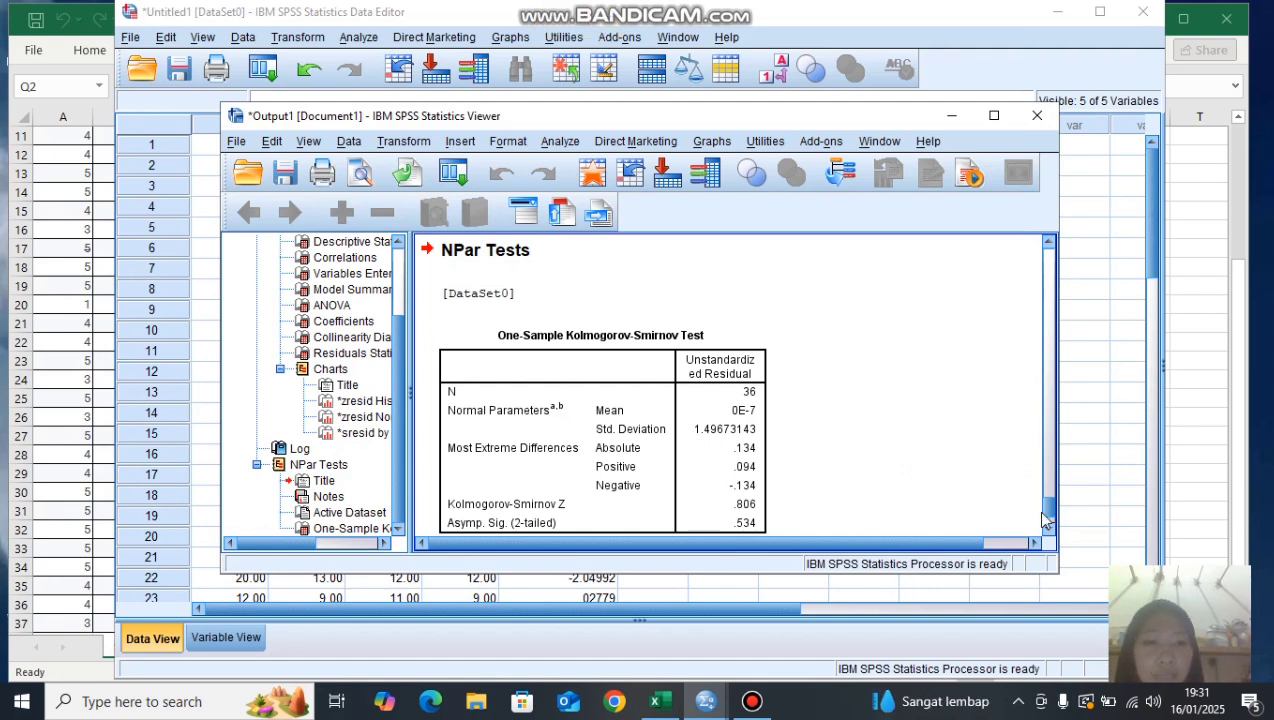
pyautogui.moveTo(1048, 513); pyautogui.dragTo(1060, 475)
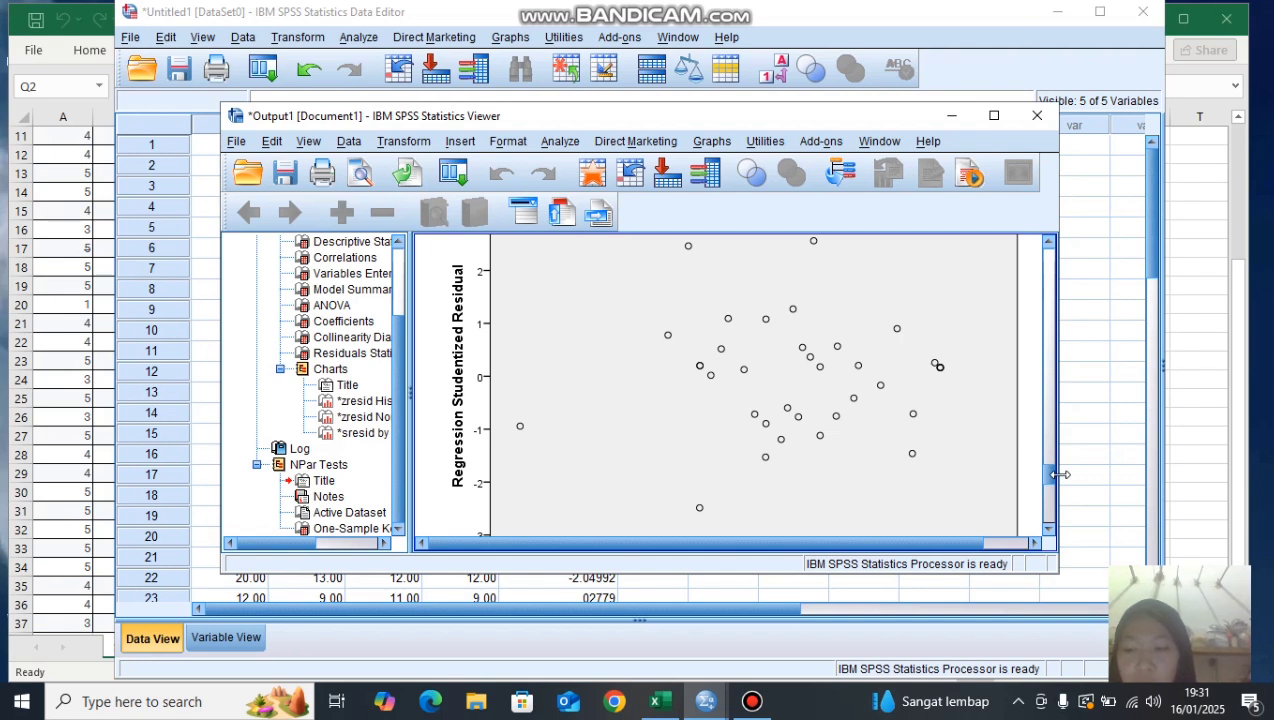
pyautogui.moveTo(1048, 478); pyautogui.dragTo(1050, 530)
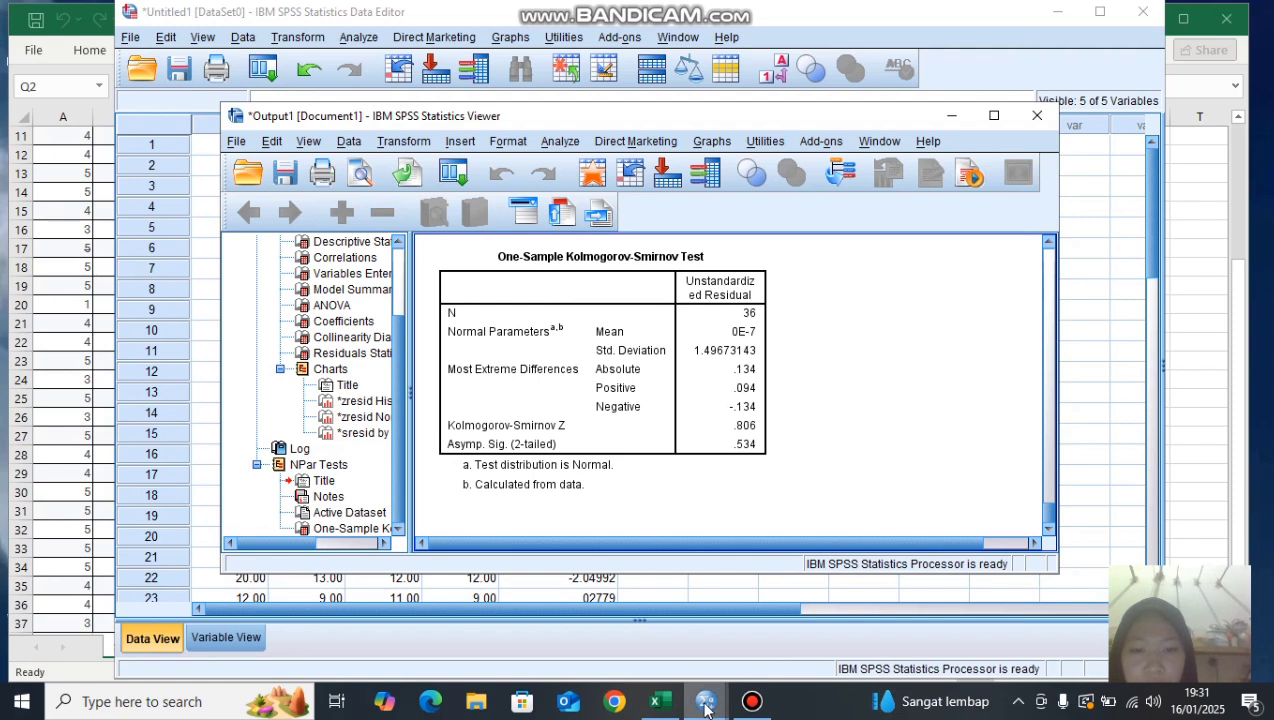
# - Compute a new variable AbsRES with the expression Abs(RES_1) and return to the dataset
pyautogui.moveTo(706, 708)
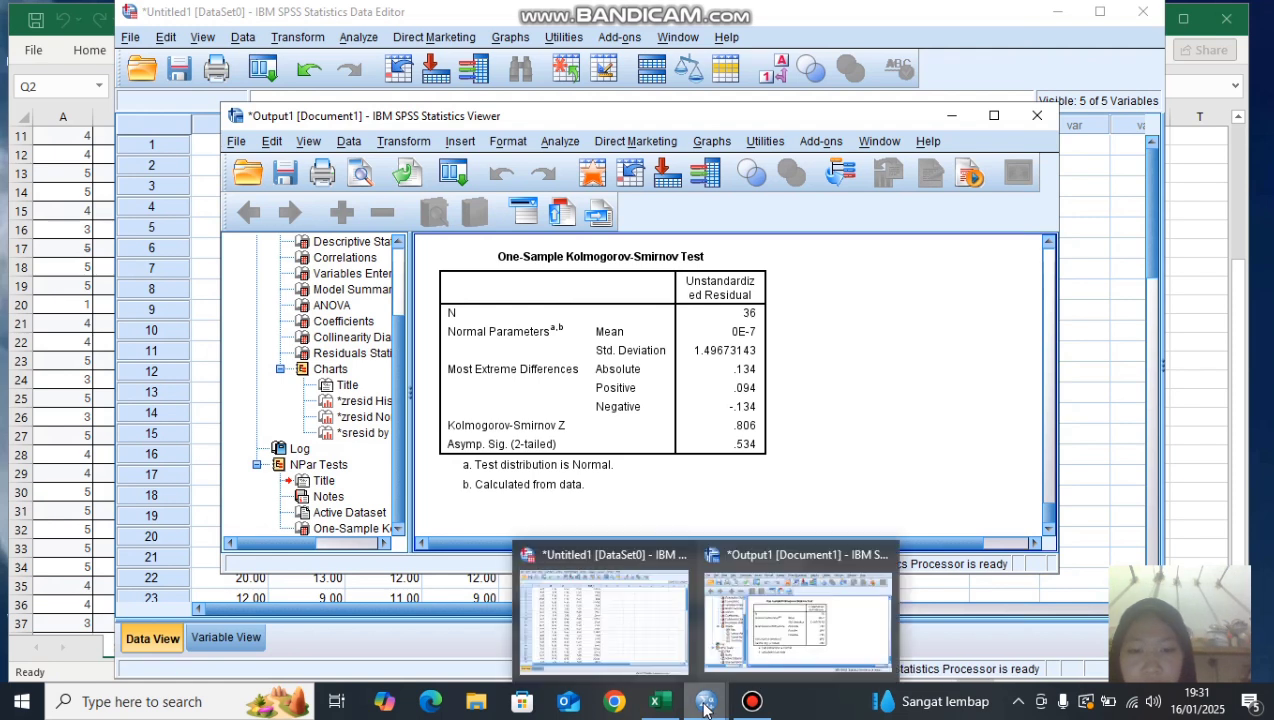
pyautogui.click(636, 600)
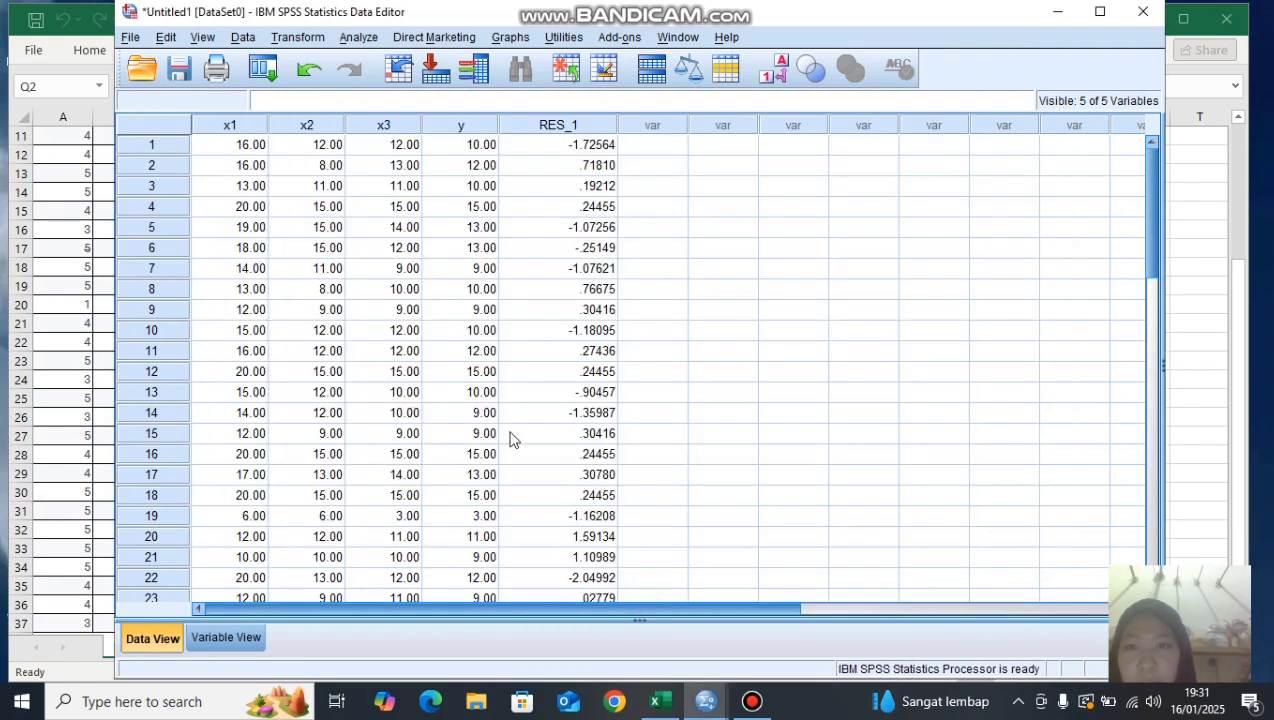
pyautogui.click(303, 40)
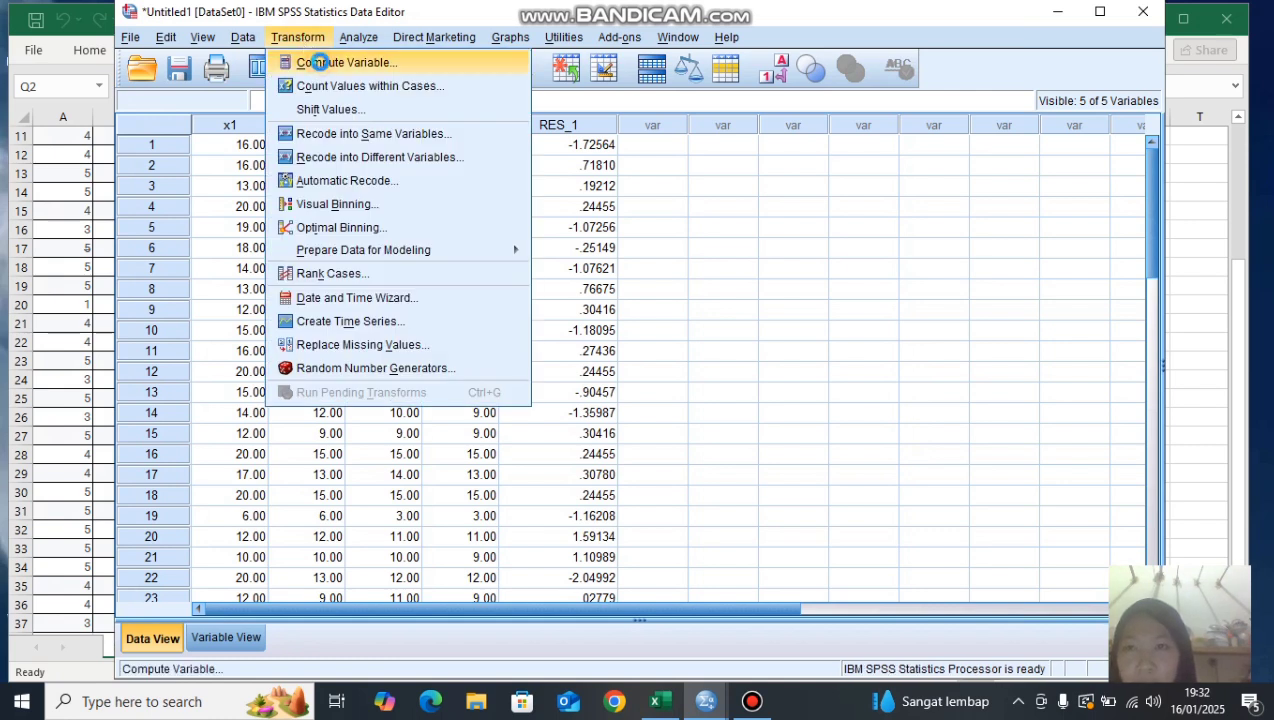
pyautogui.click(322, 64)
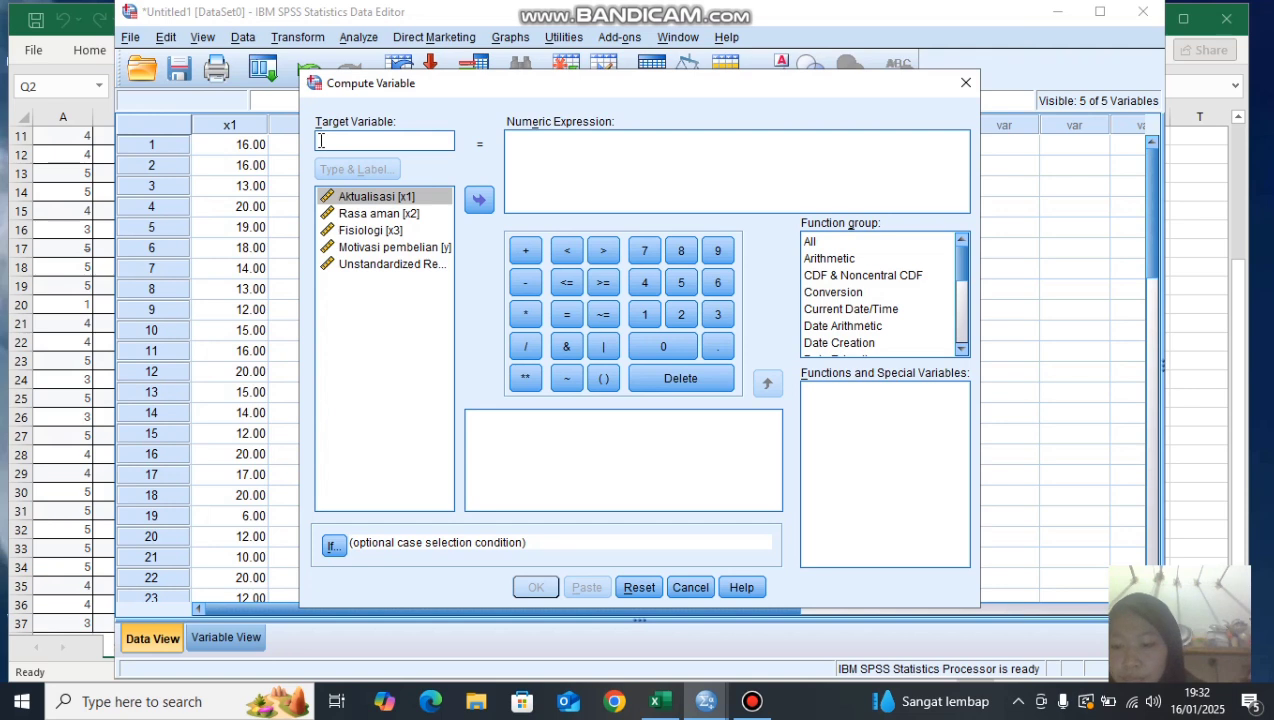
pyautogui.write('Y')
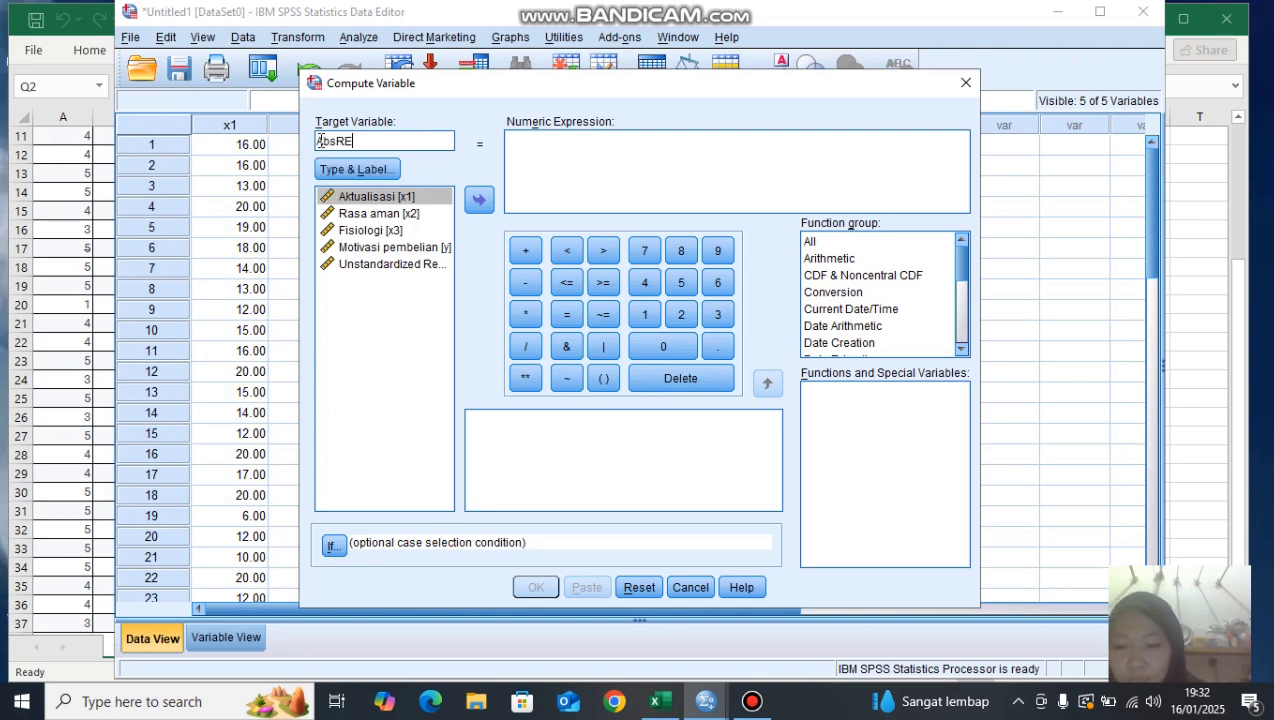
pyautogui.click(514, 145)
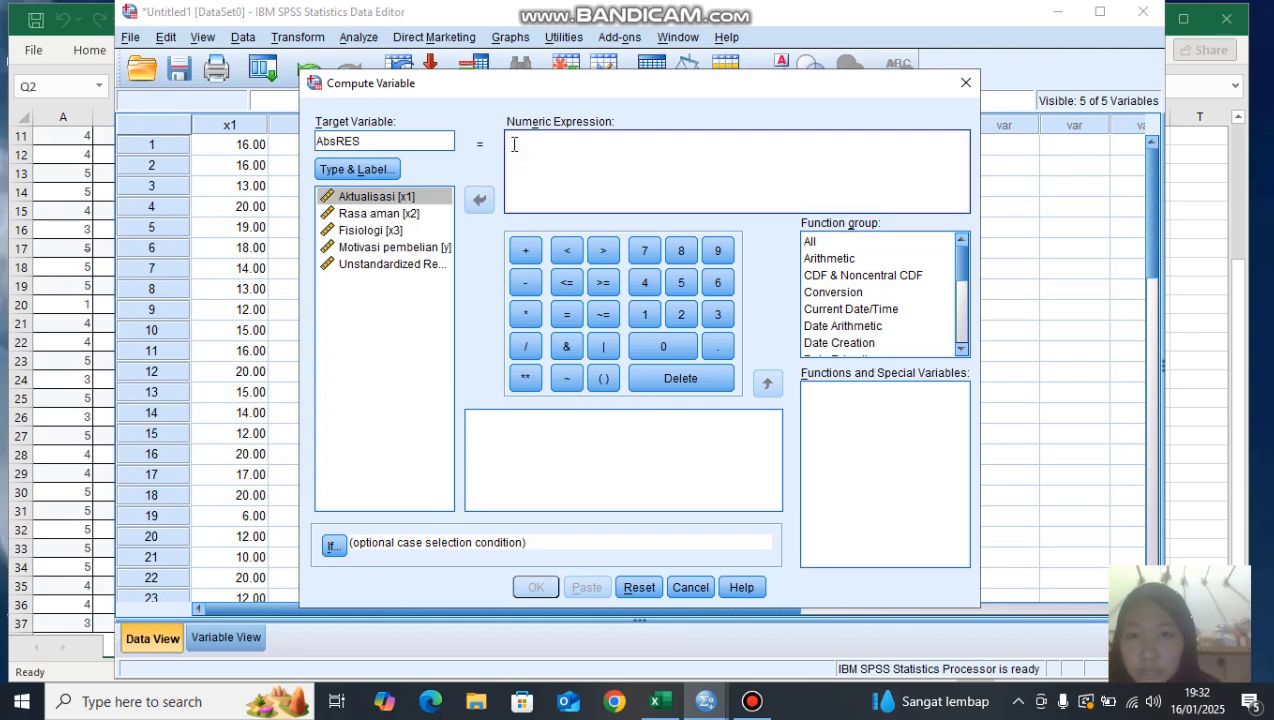
pyautogui.write('Abs(RES_1')
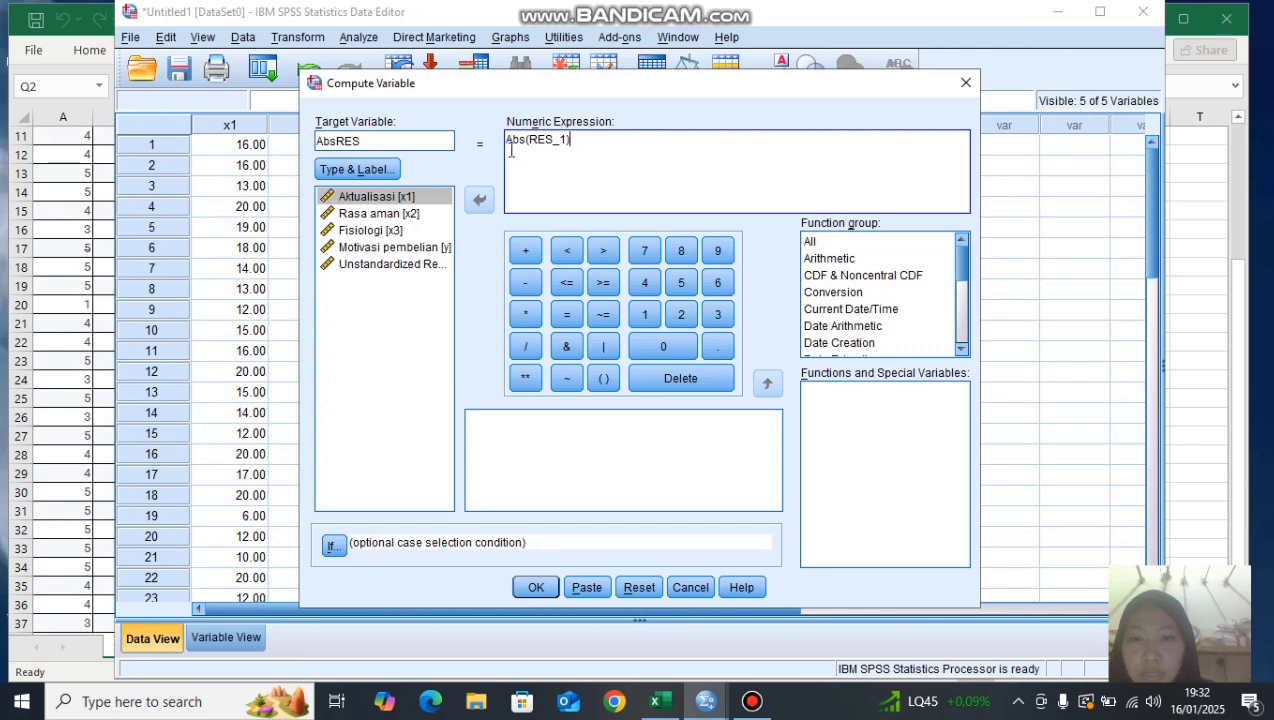
pyautogui.click(534, 588)
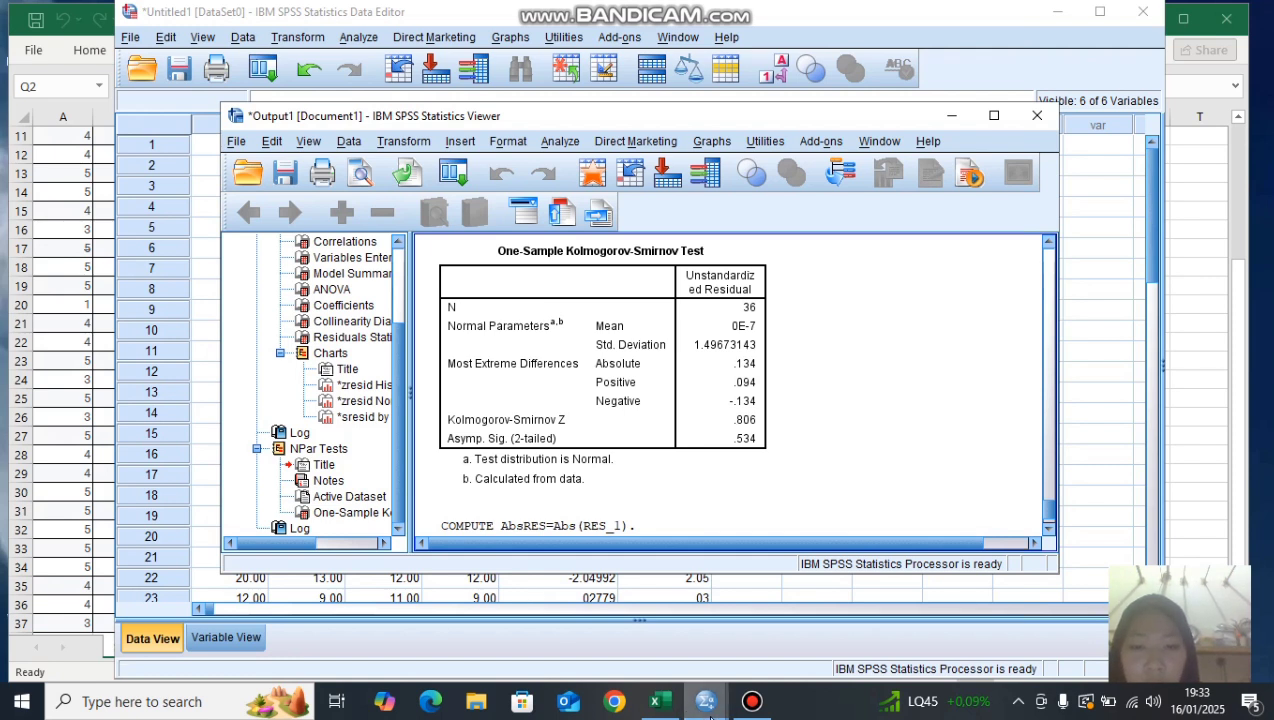
pyautogui.moveTo(709, 712)
pyautogui.click(616, 660)
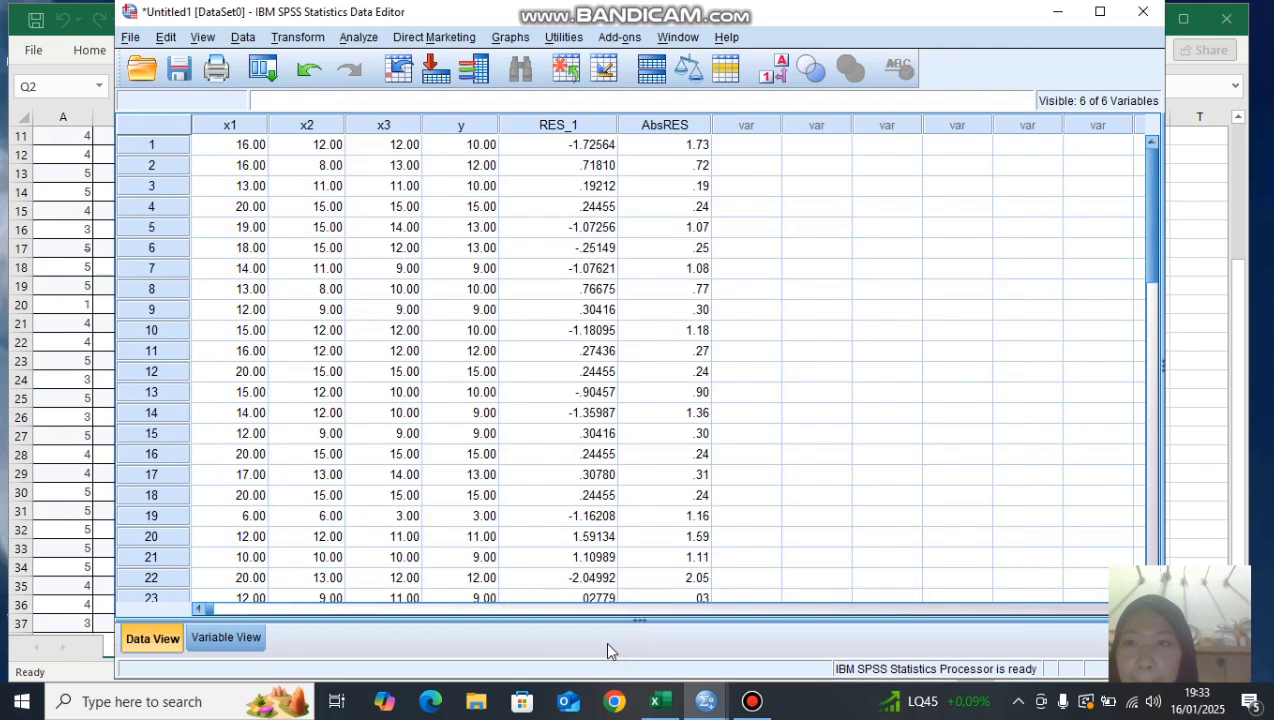
# - Set up a linear regression with AbsRES replacing Motivasi pembelian as the dependent variable, keeping Aktualisasi, Rasa aman and Fisiologi as independents
pyautogui.click(358, 38)
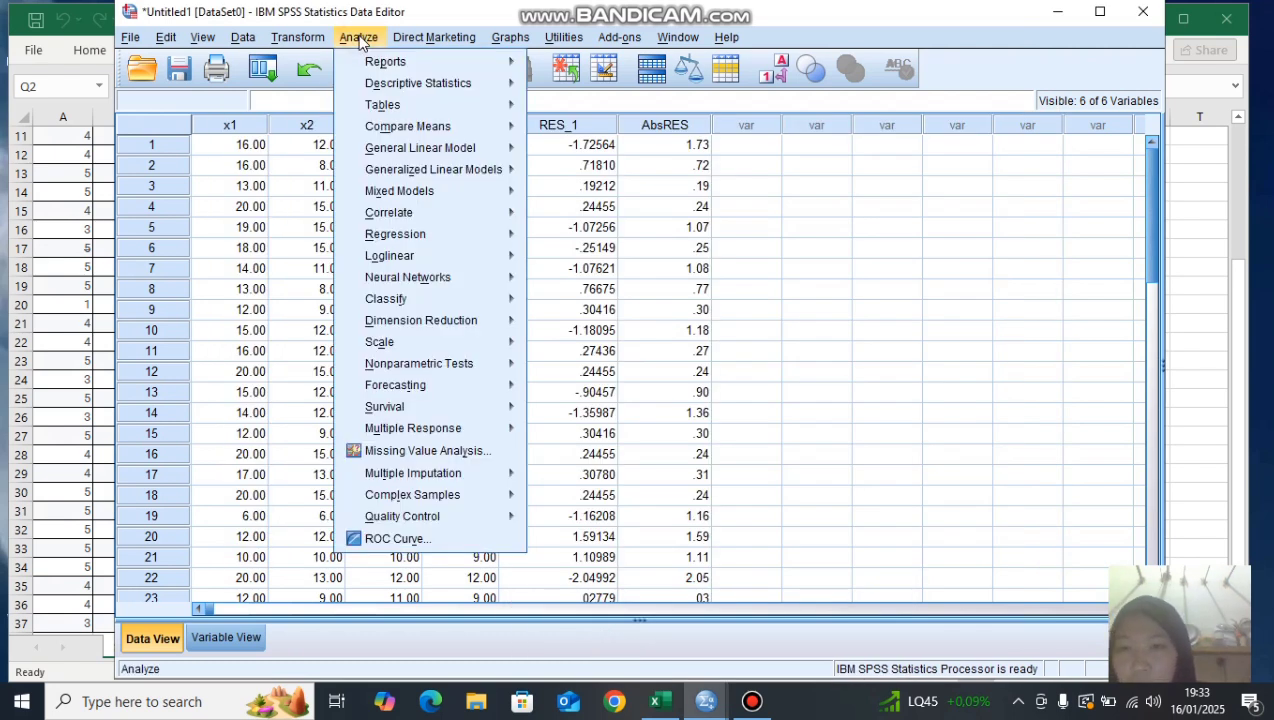
pyautogui.moveTo(427, 233)
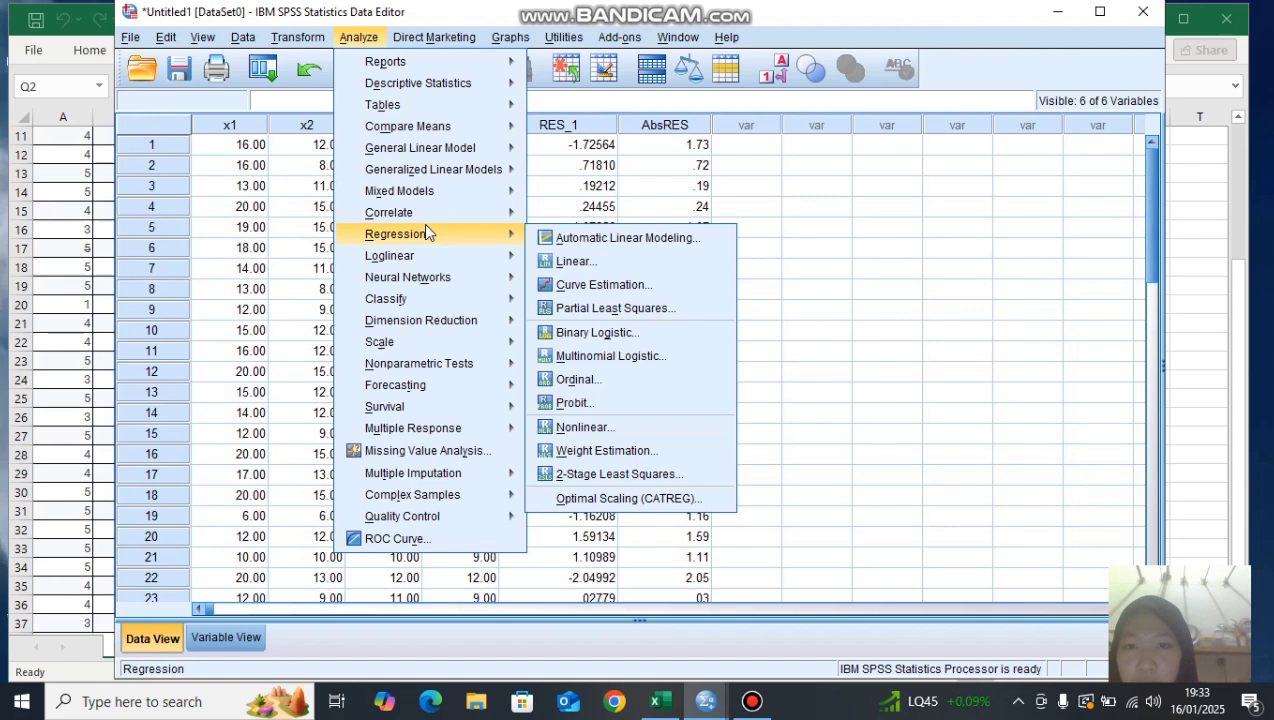
pyautogui.click(557, 264)
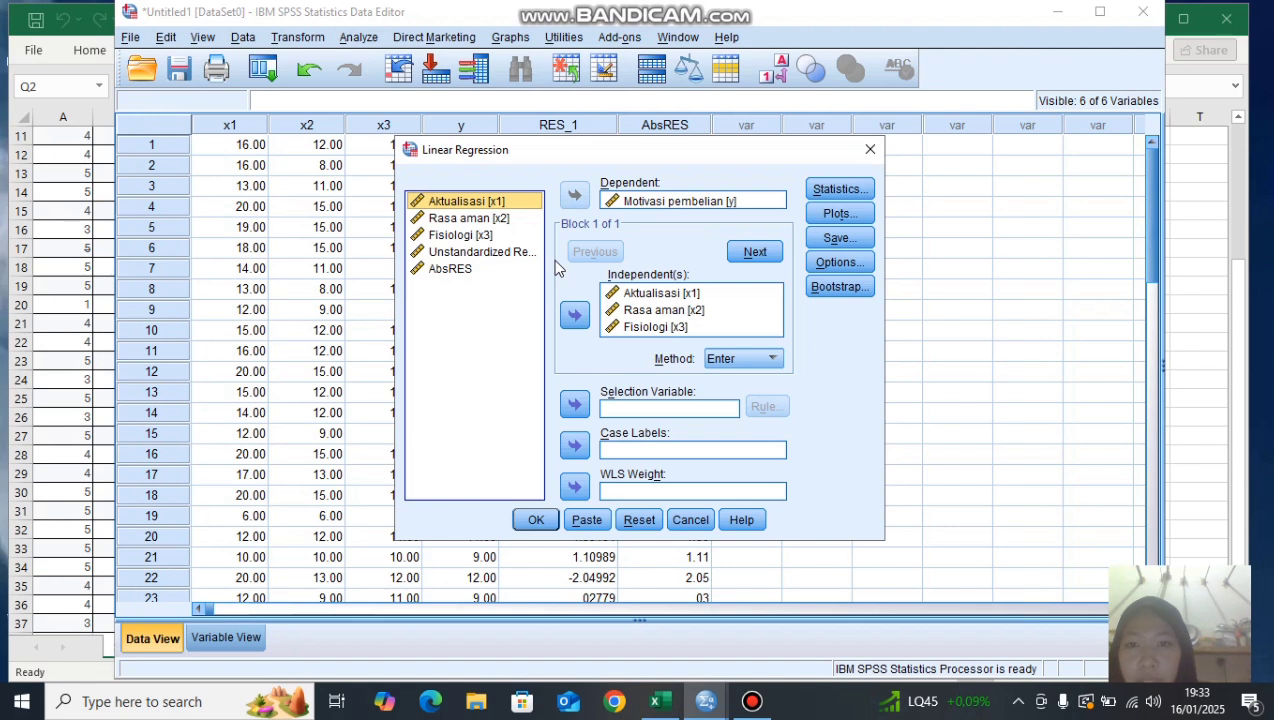
pyautogui.click(736, 199)
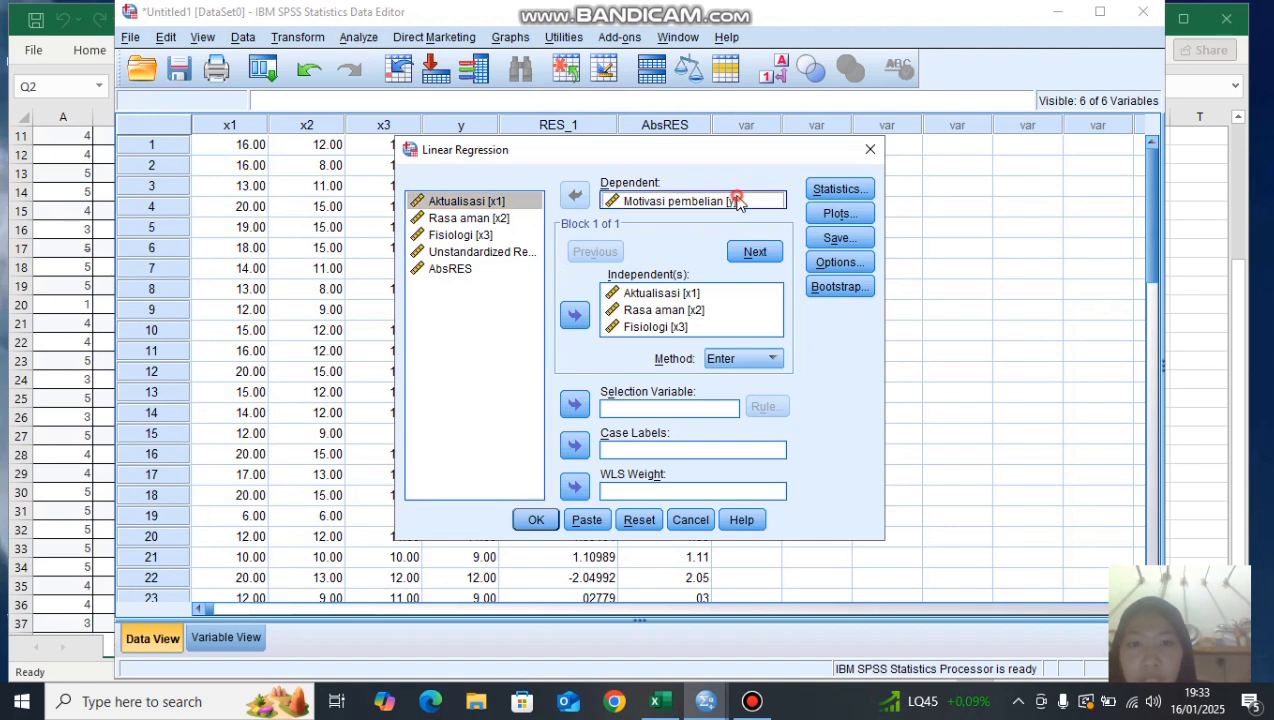
pyautogui.click(575, 199)
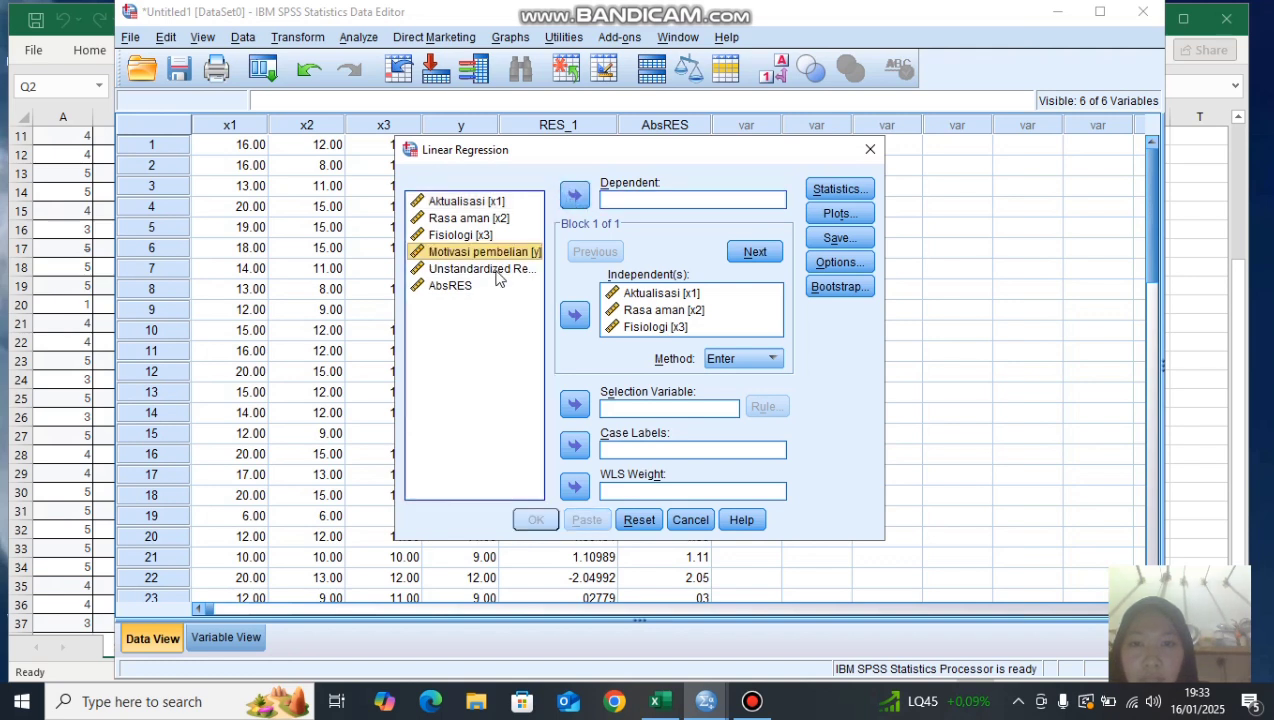
pyautogui.click(452, 286)
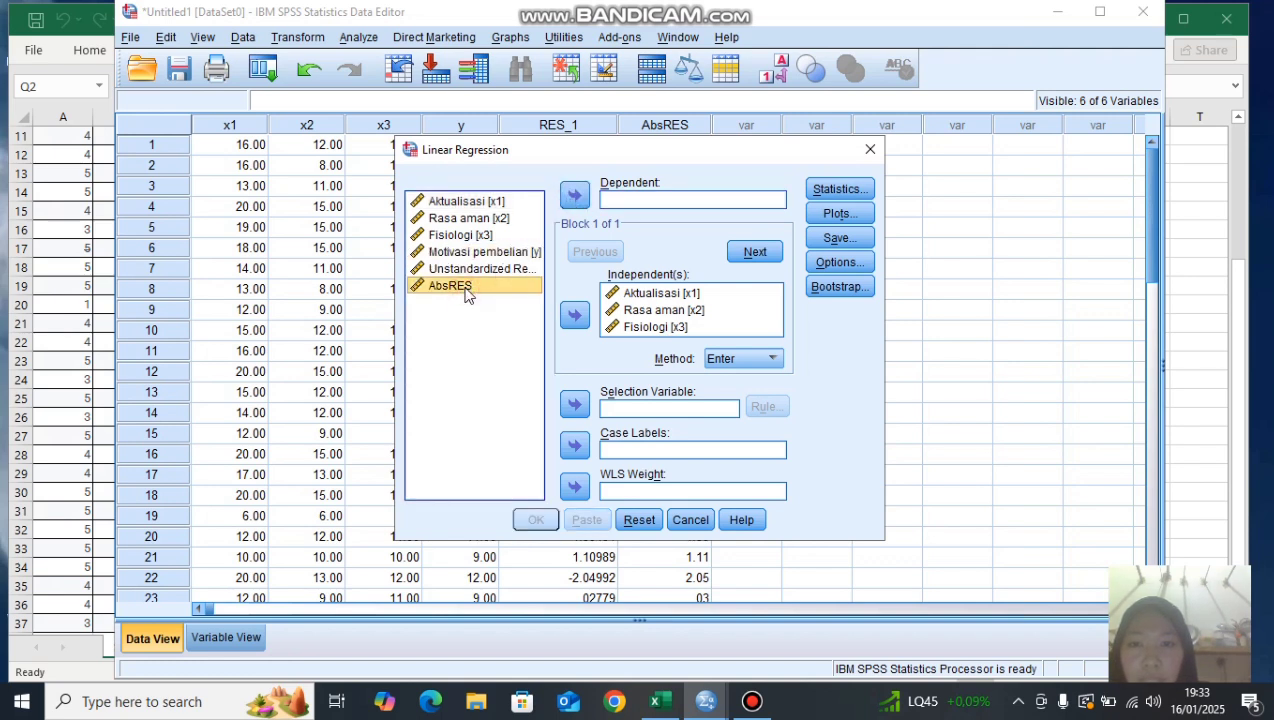
pyautogui.click(576, 198)
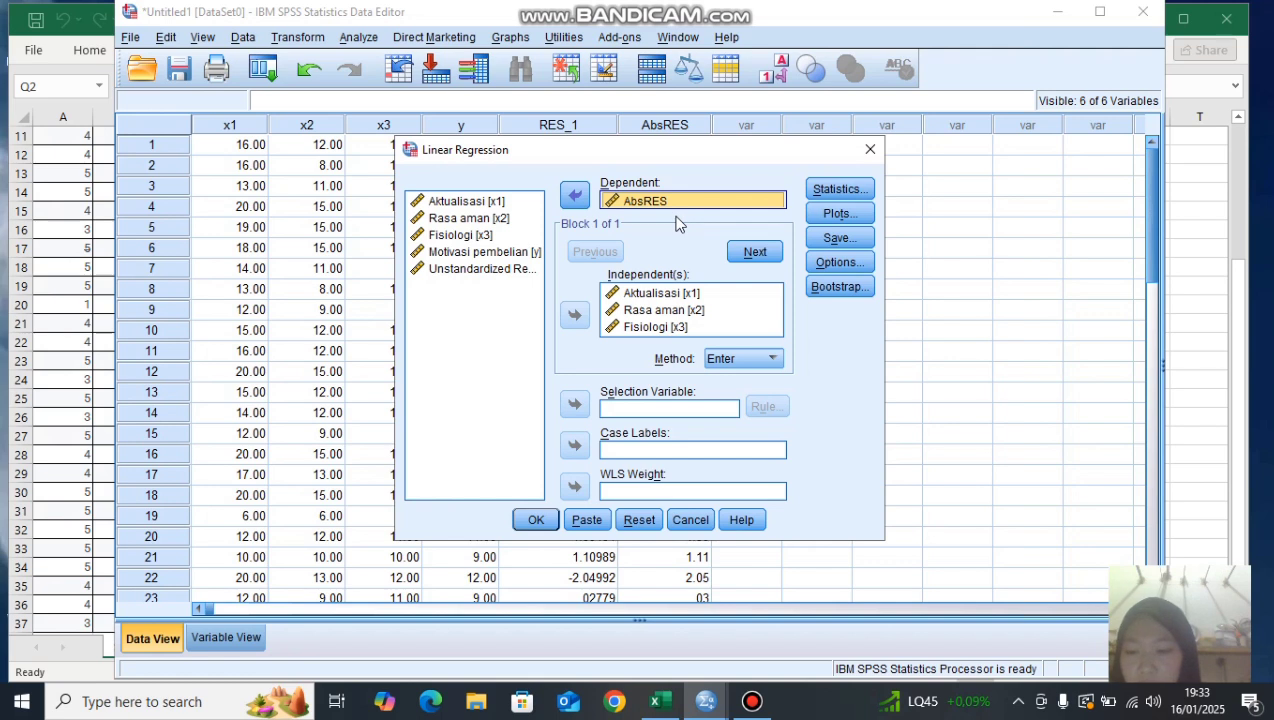
# - Run the AbsRES regression without saving unstandardized residuals and review its output down to the scatterplot
pyautogui.click(830, 240)
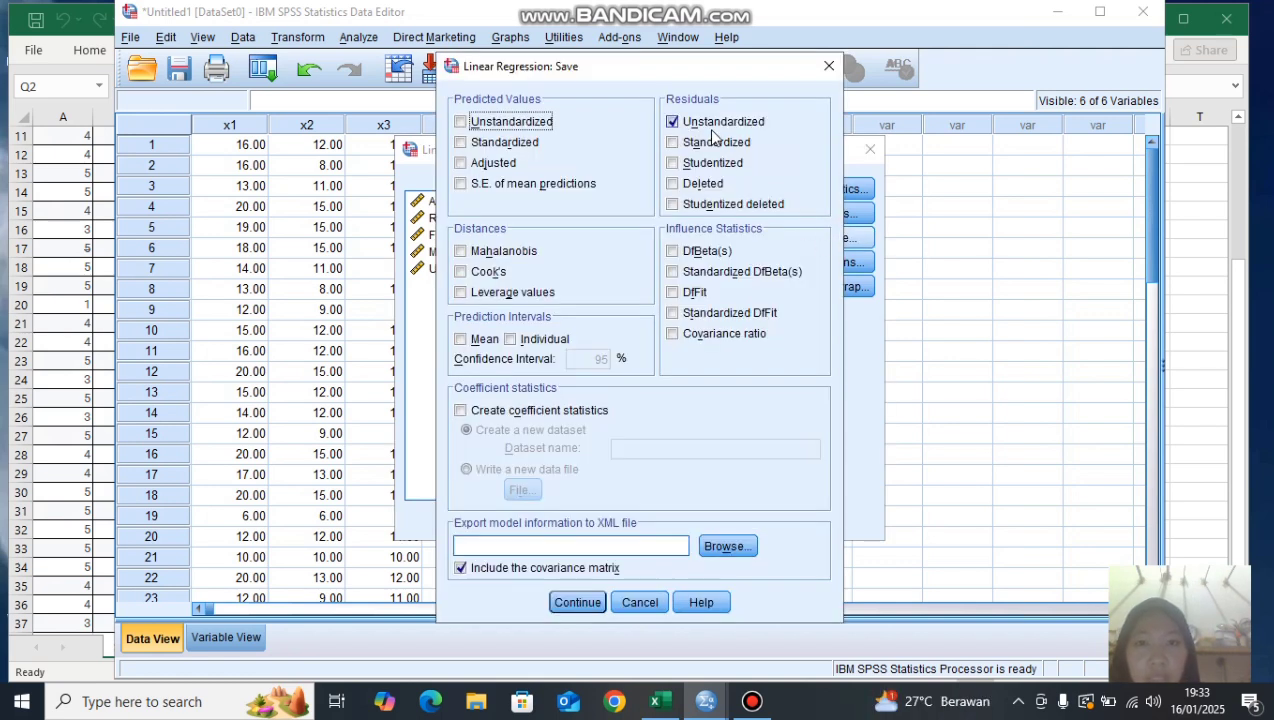
pyautogui.click(674, 126)
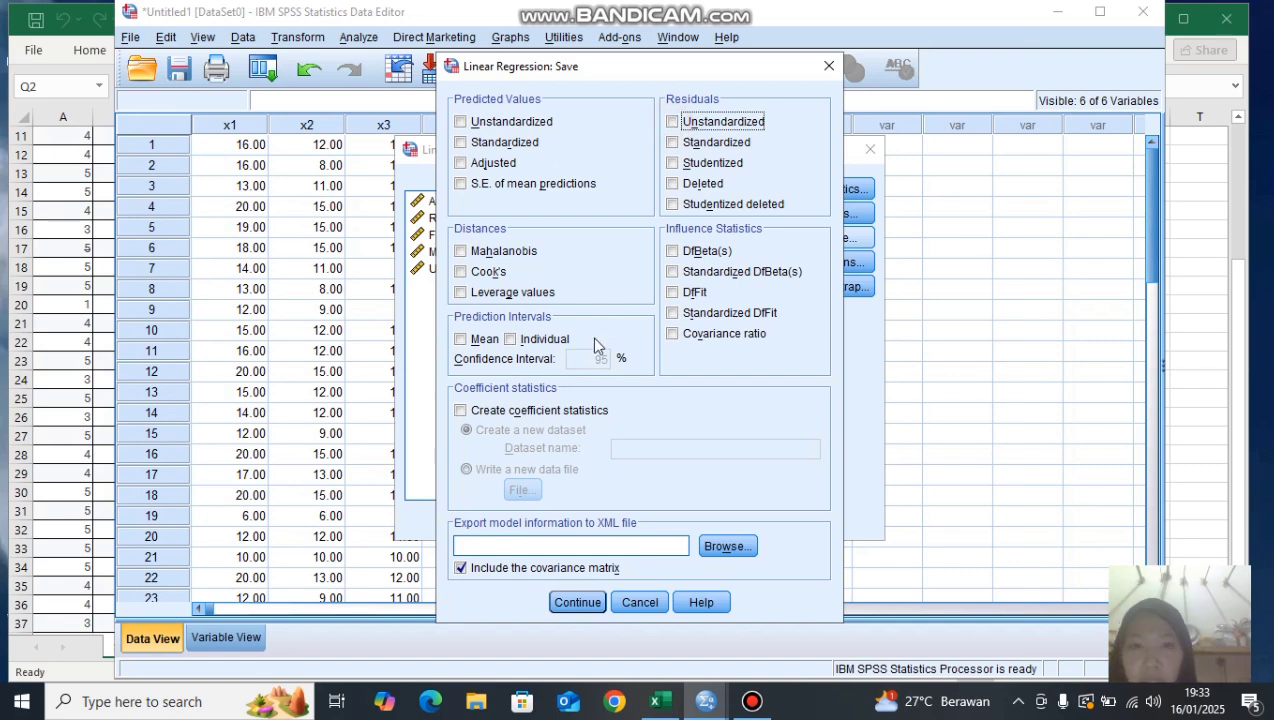
pyautogui.click(577, 602)
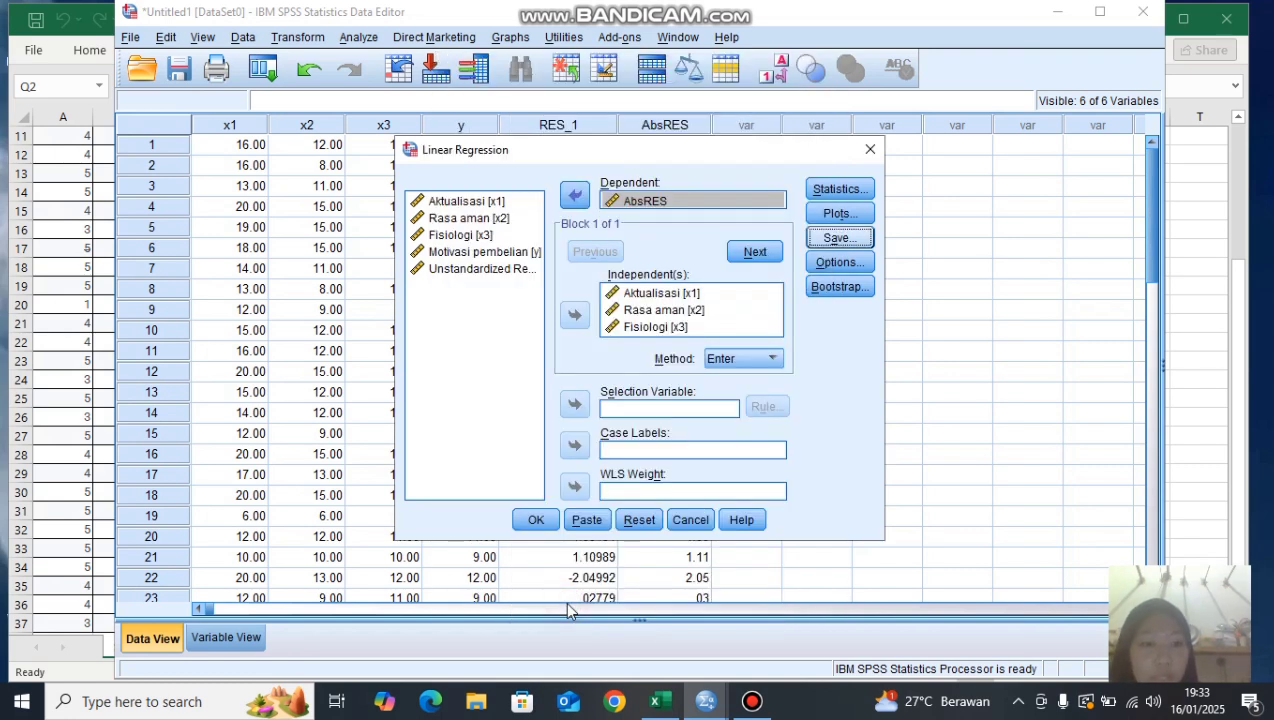
pyautogui.click(536, 520)
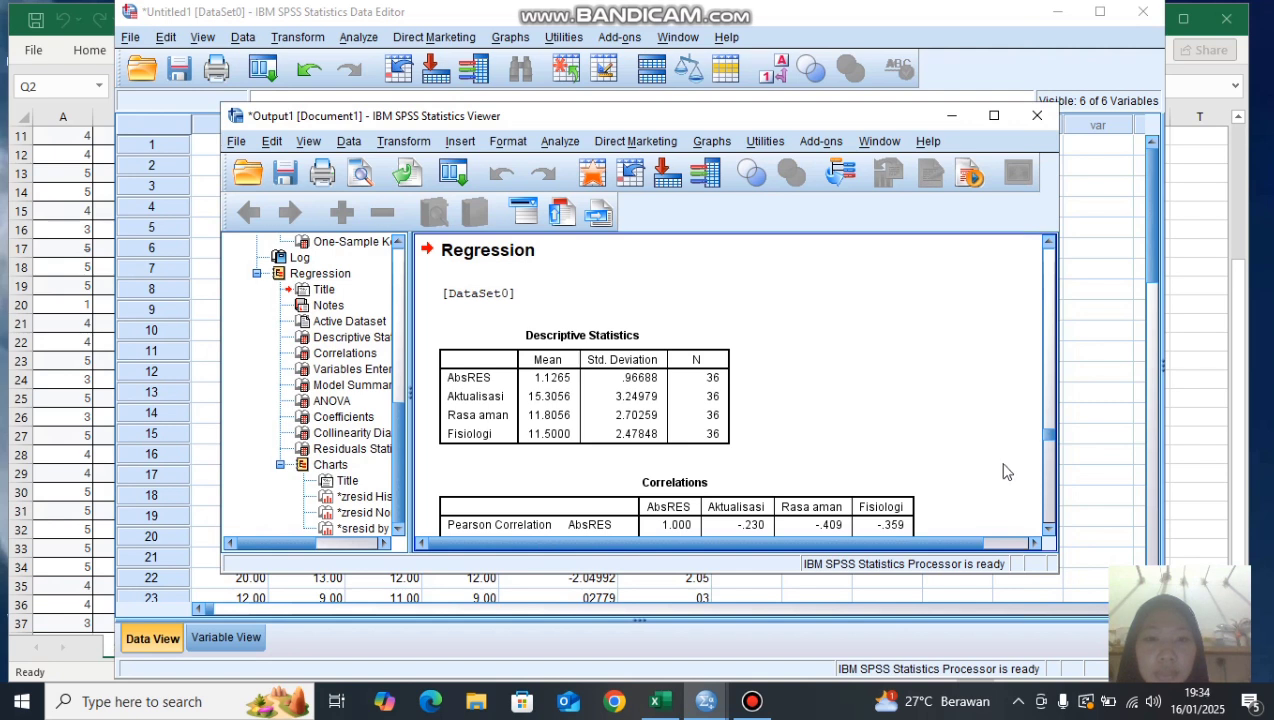
pyautogui.scroll(-3, 1044, 490)
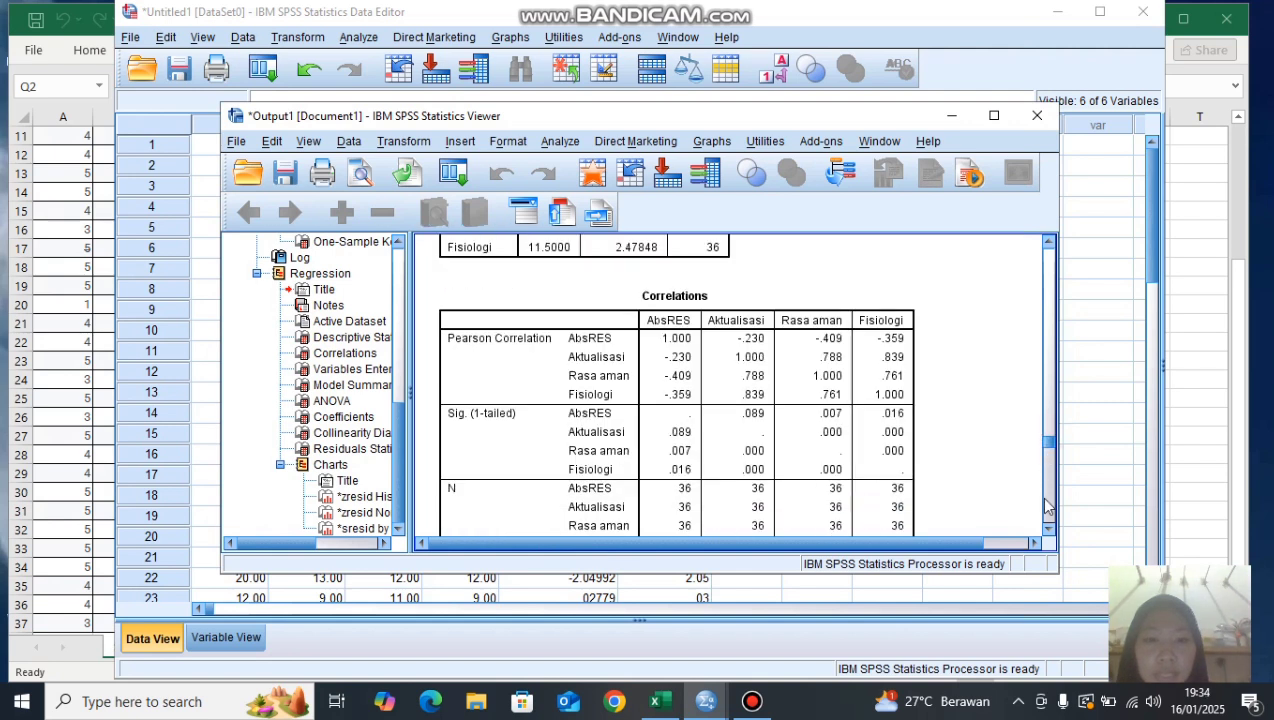
pyautogui.scroll(-5, 1047, 507)
pyautogui.scroll(-10, 1047, 525)
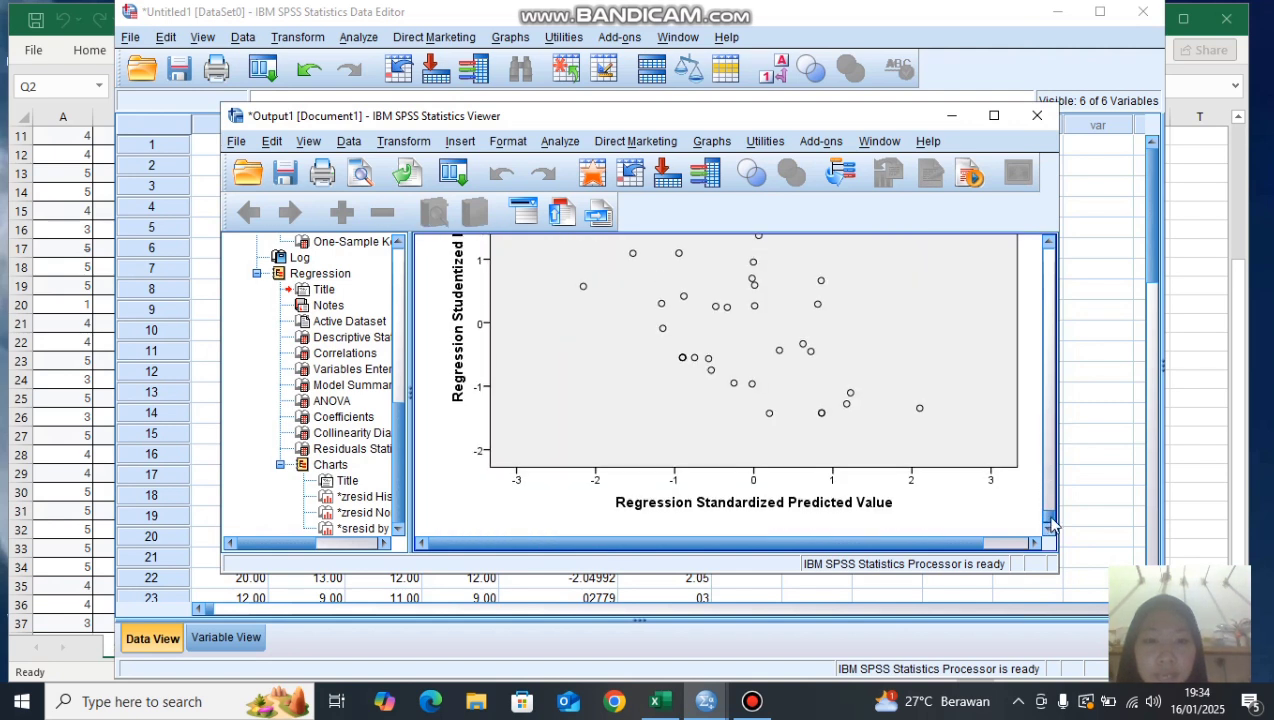
pyautogui.moveTo(1048, 520); pyautogui.dragTo(1045, 519)
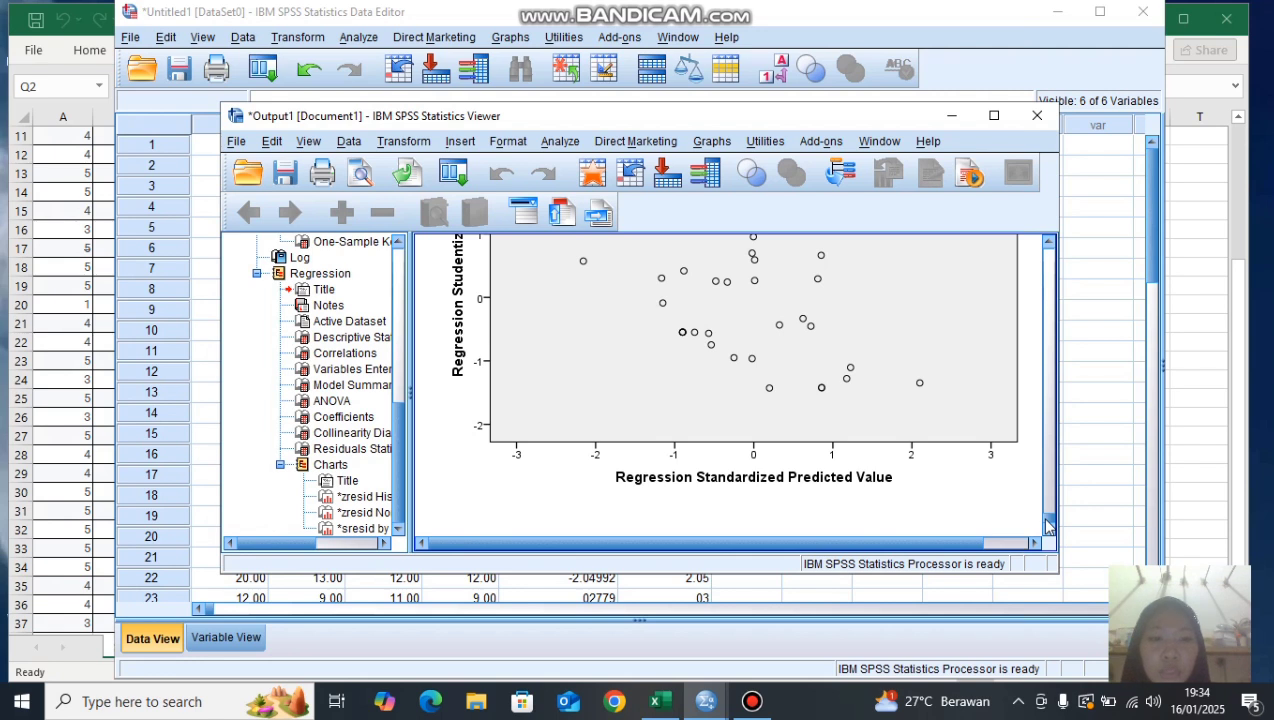
# - Close the output viewer, saving its contents to the Documents folder as a Viewer file named "Output Intrumen klasi"
pyautogui.click(1037, 116)
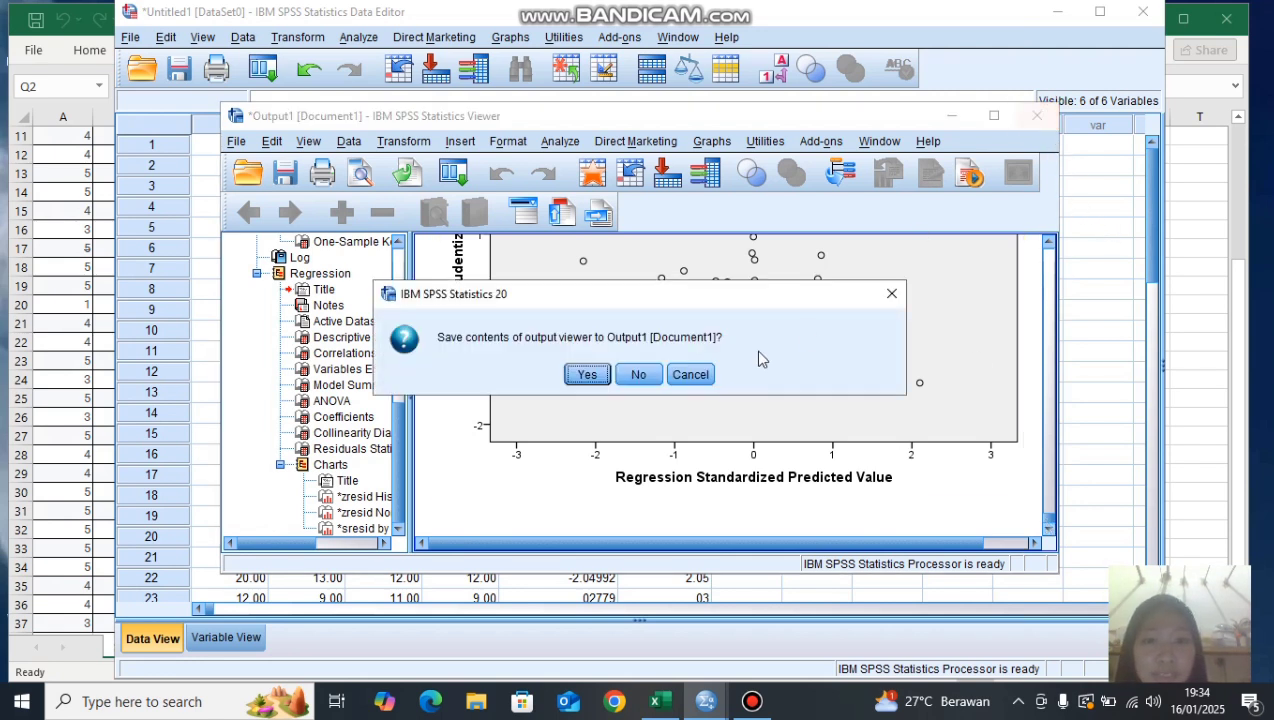
pyautogui.click(587, 376)
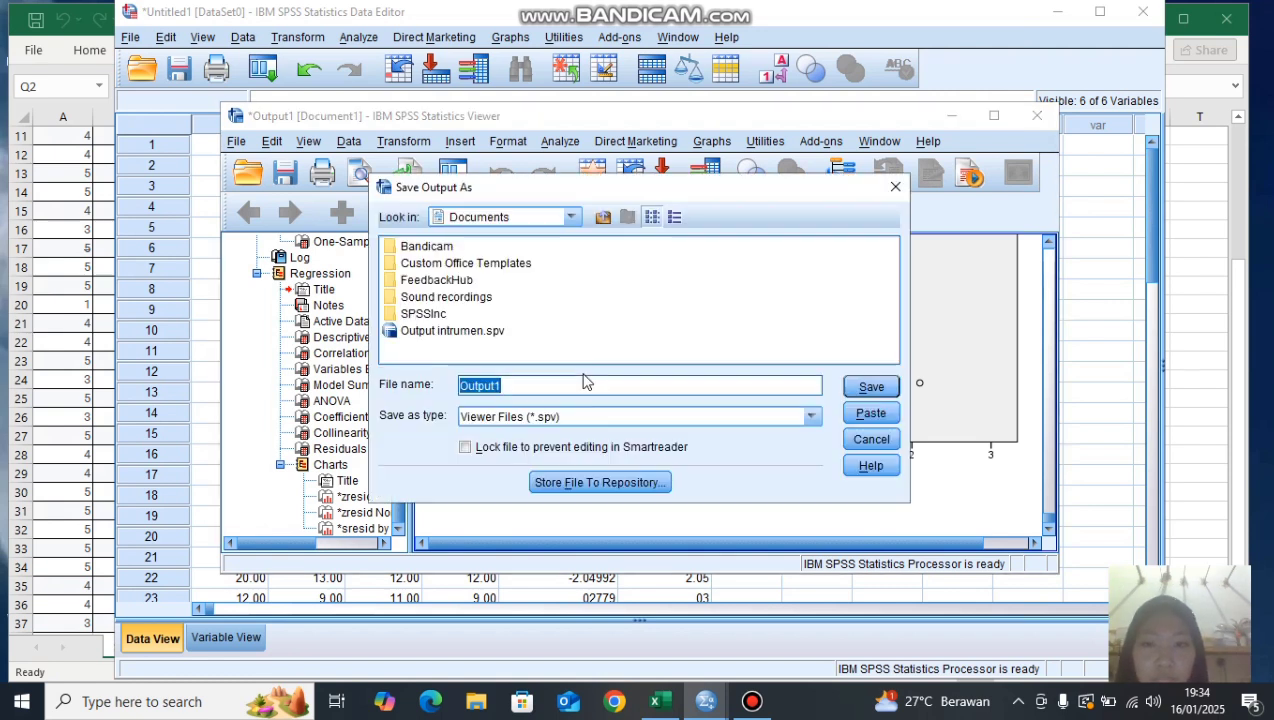
pyautogui.click(524, 385)
pyautogui.press('BackSpace')
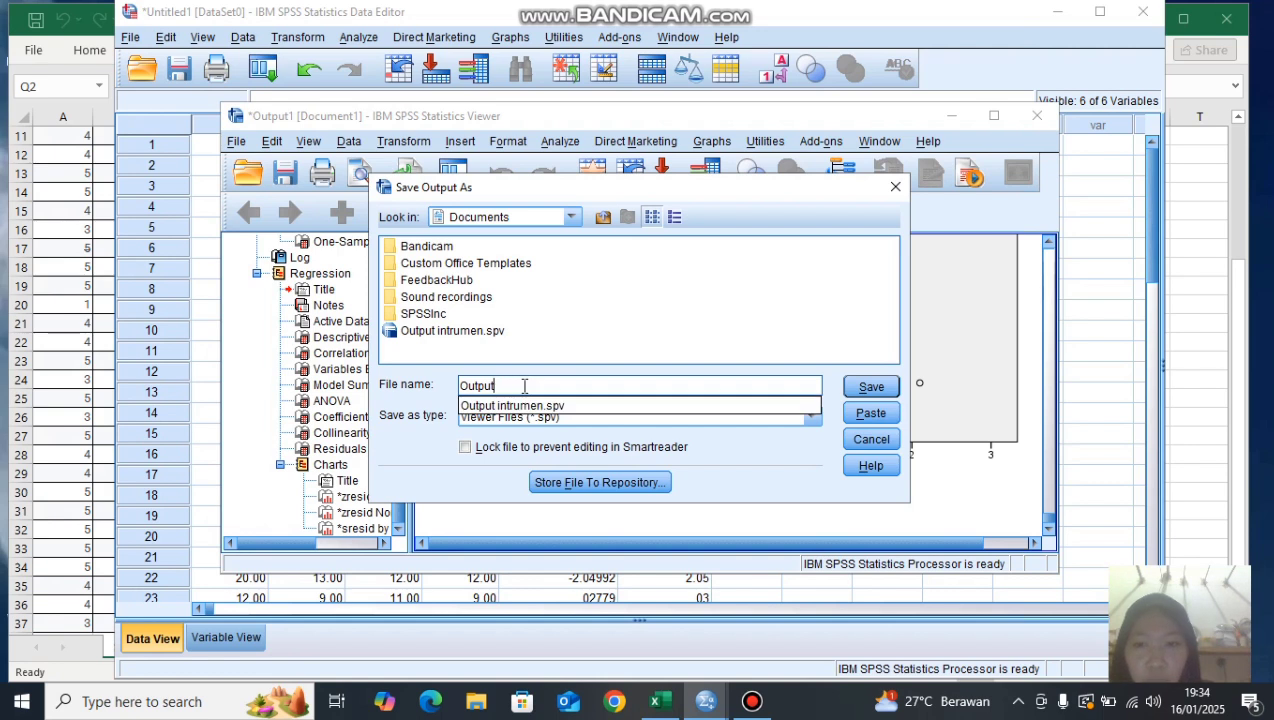
pyautogui.write('INTRUMEN')
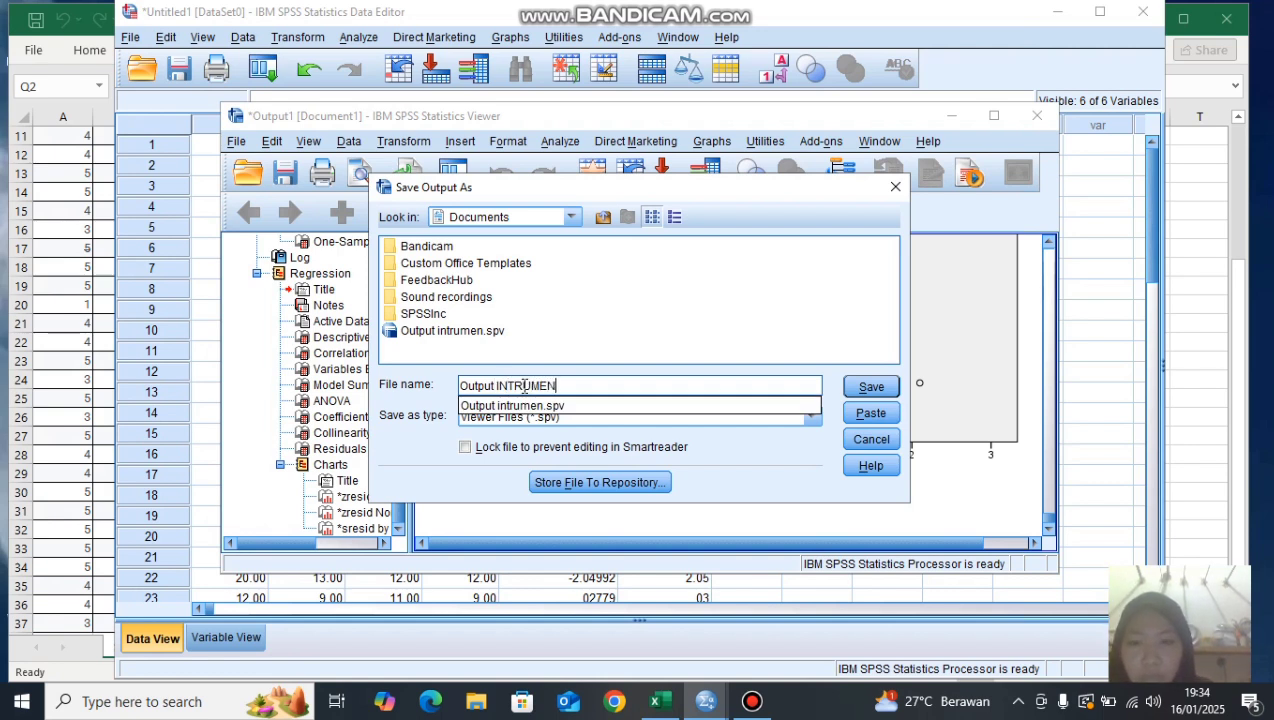
pyautogui.press('BackSpace')
pyautogui.press('BackSpace')
pyautogui.press('BackSpace')
pyautogui.press('BackSpace')
pyautogui.press('BackSpace')
pyautogui.press('BackSpace')
pyautogui.press('BackSpace')
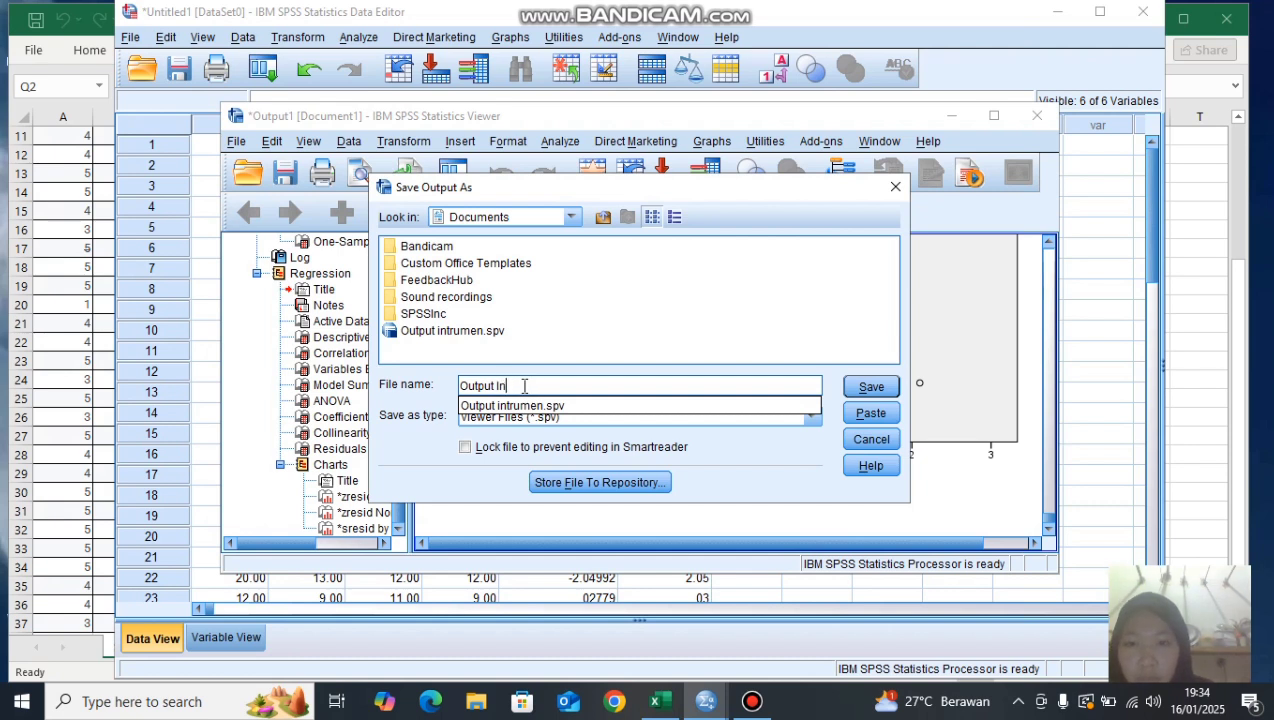
pyautogui.write('ntrum')
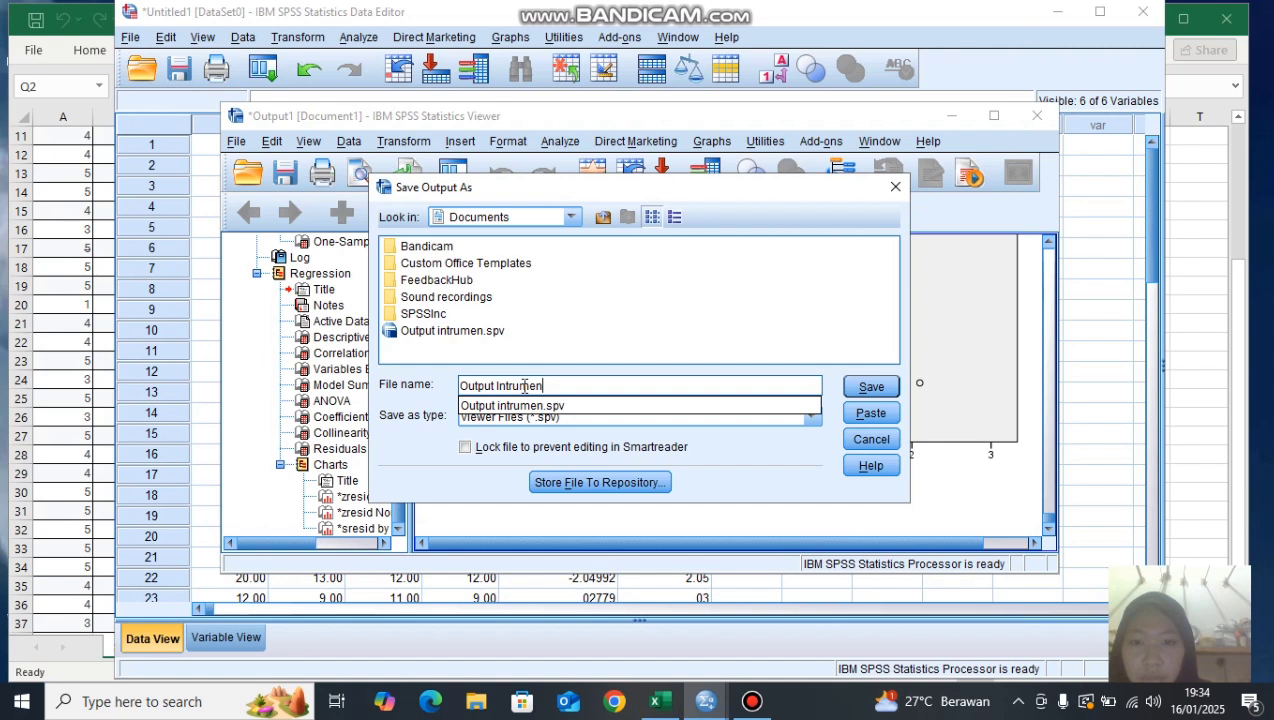
pyautogui.write('en')
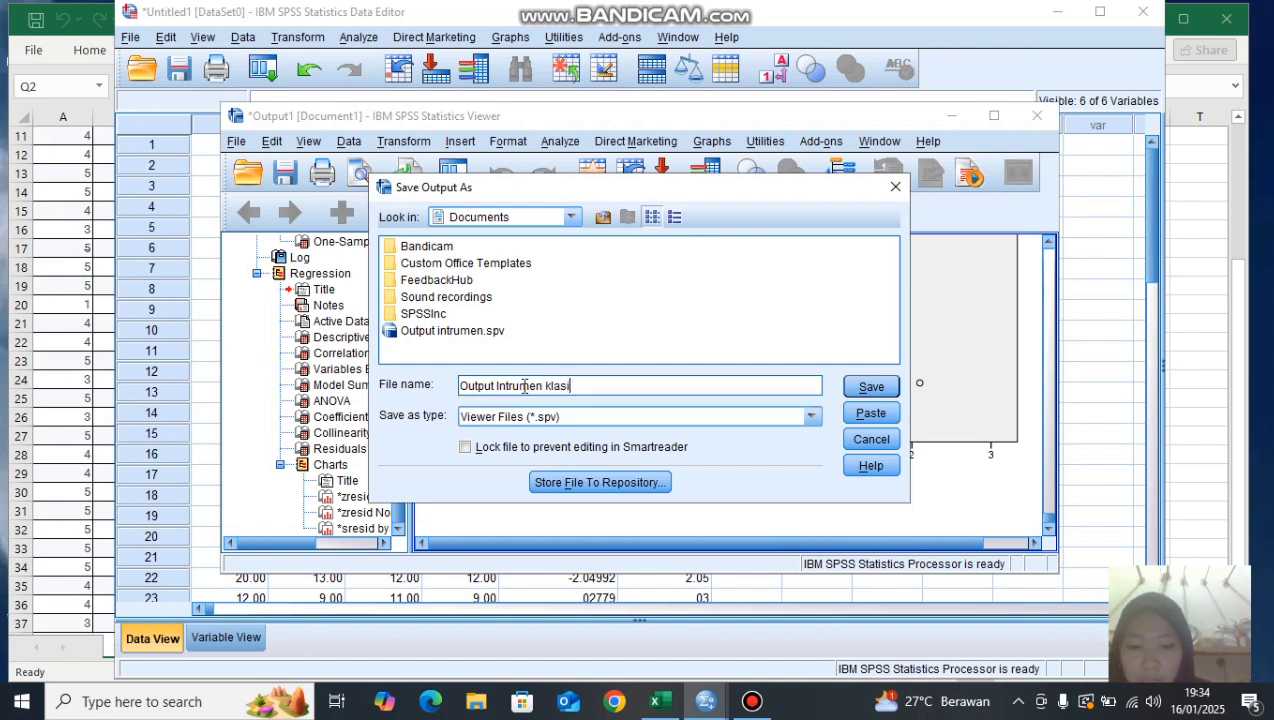
pyautogui.click(869, 387)
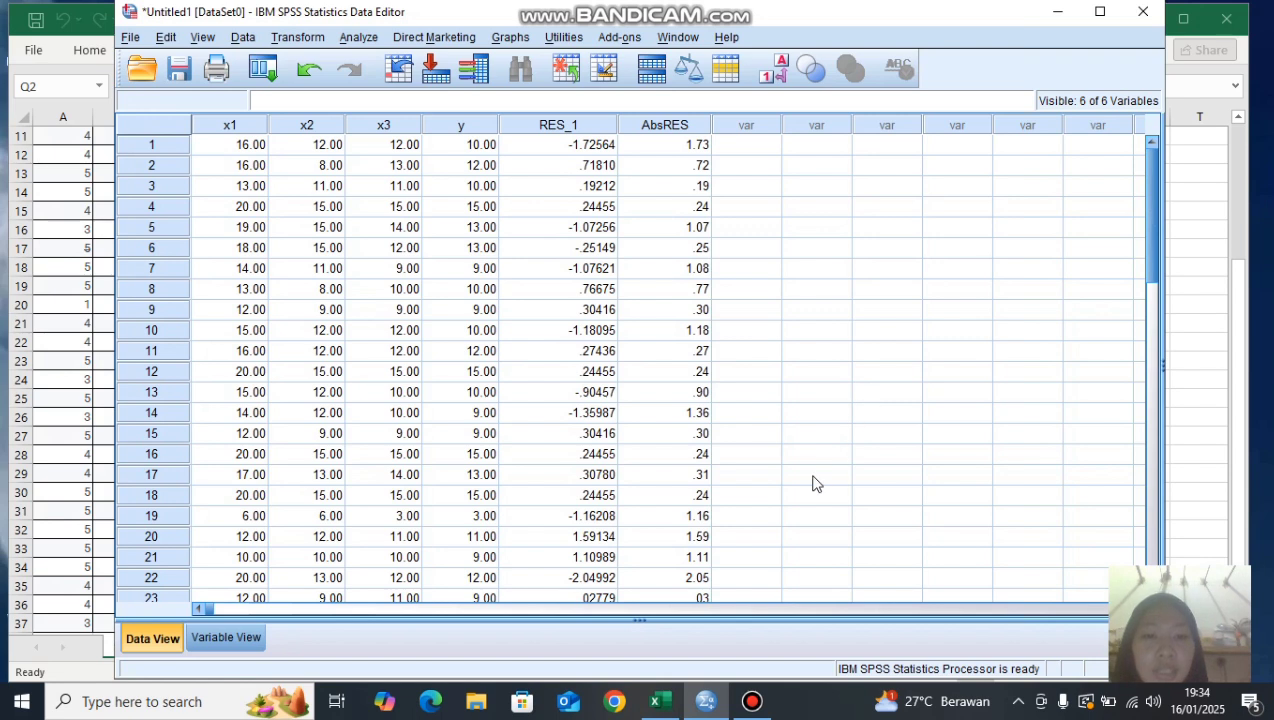
pyautogui.click(752, 703)
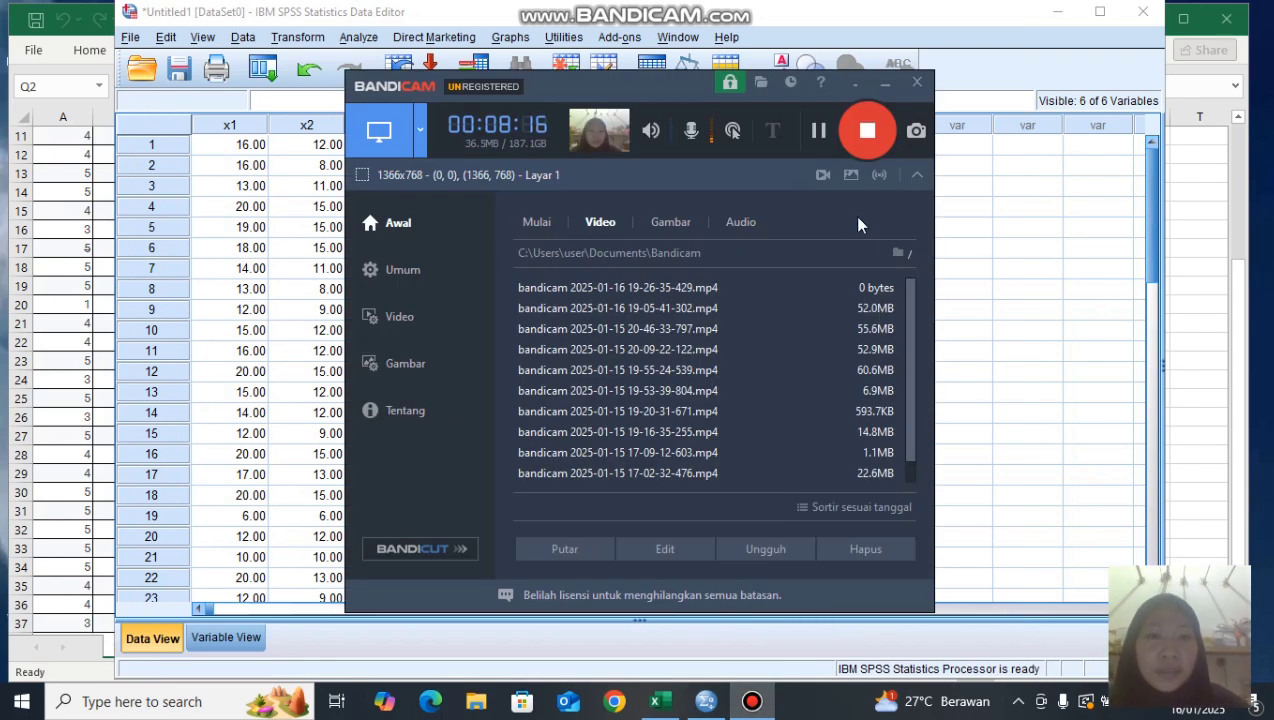